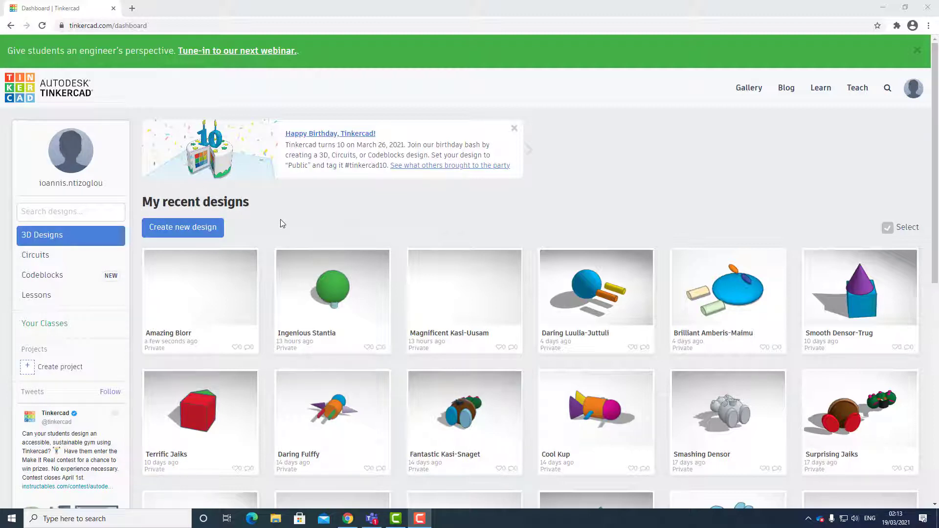
Step: Create a new 3D design and place a solid cylinder and a sphere side by side near the workplane's middle
click(185, 230)
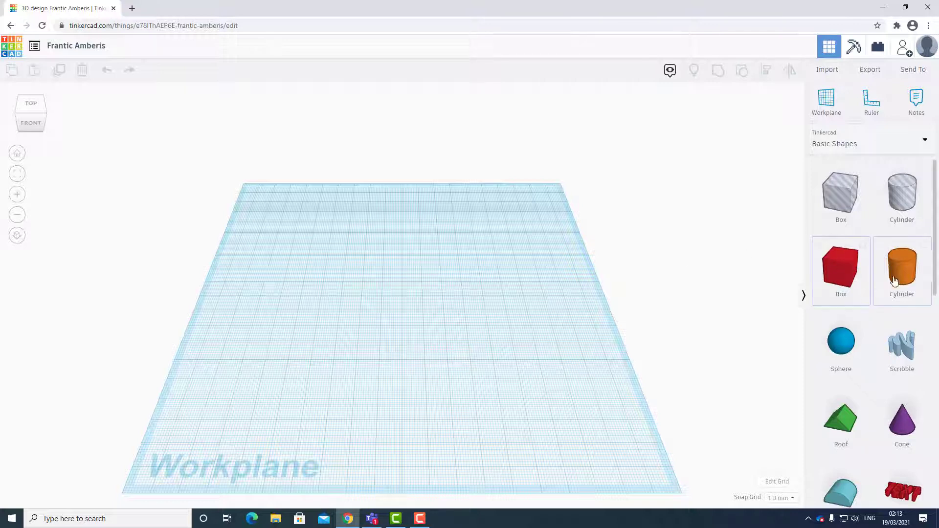
drag(894, 280, 374, 309)
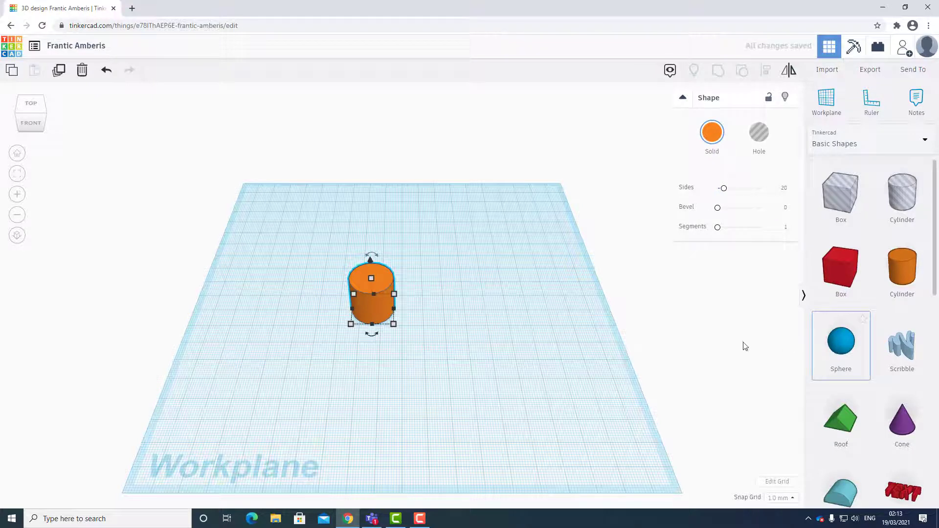
drag(841, 342, 436, 291)
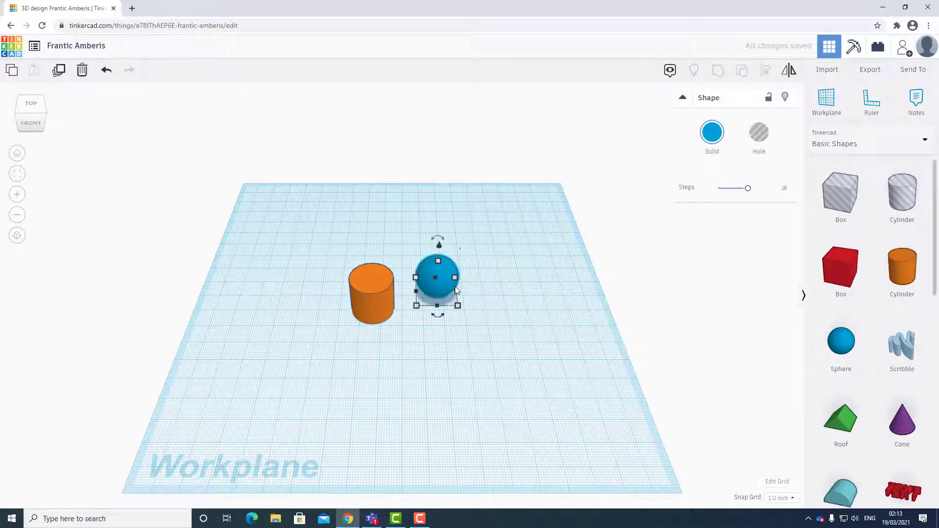
Step: Set the sphere's height, length and width to 100 mm each and deselect it
mouse_move(438, 261)
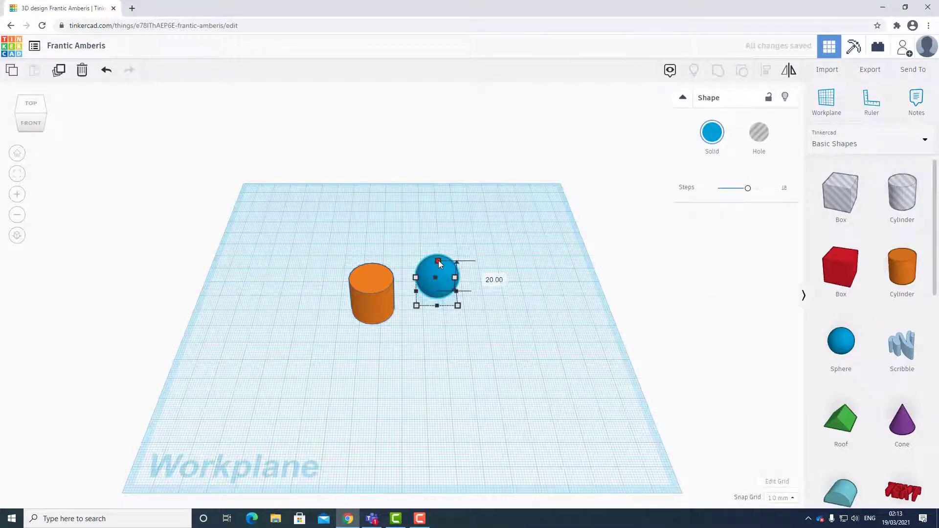
click(482, 278)
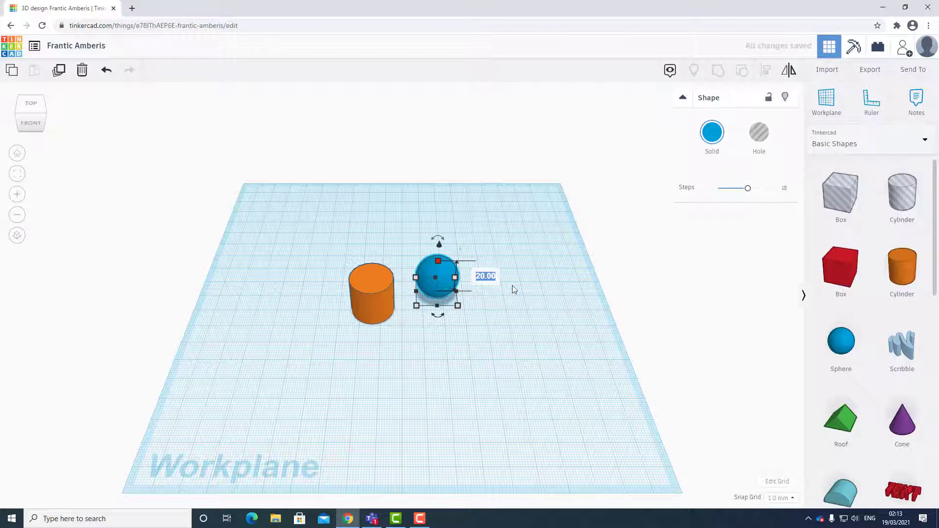
text(100)
key(Return)
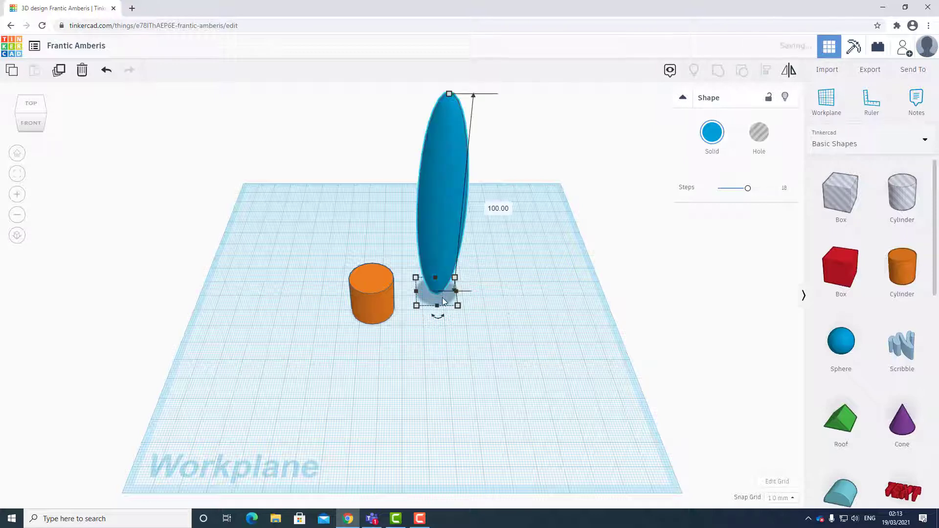
mouse_move(459, 308)
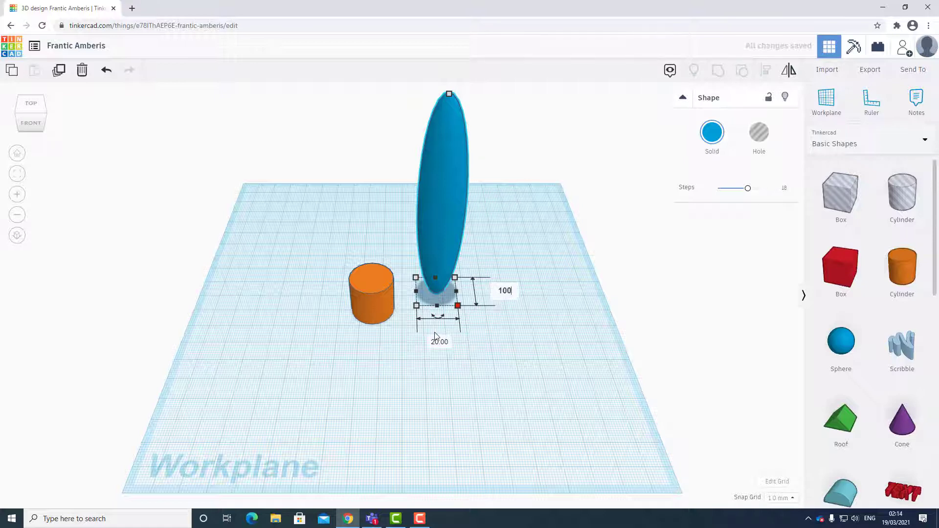
key(f)
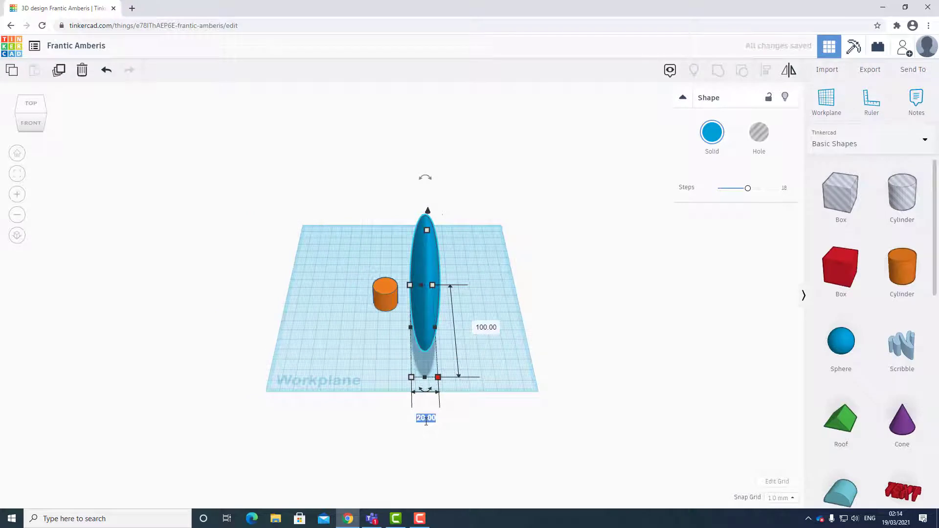
key(Return)
scroll(482, 413, down, 2)
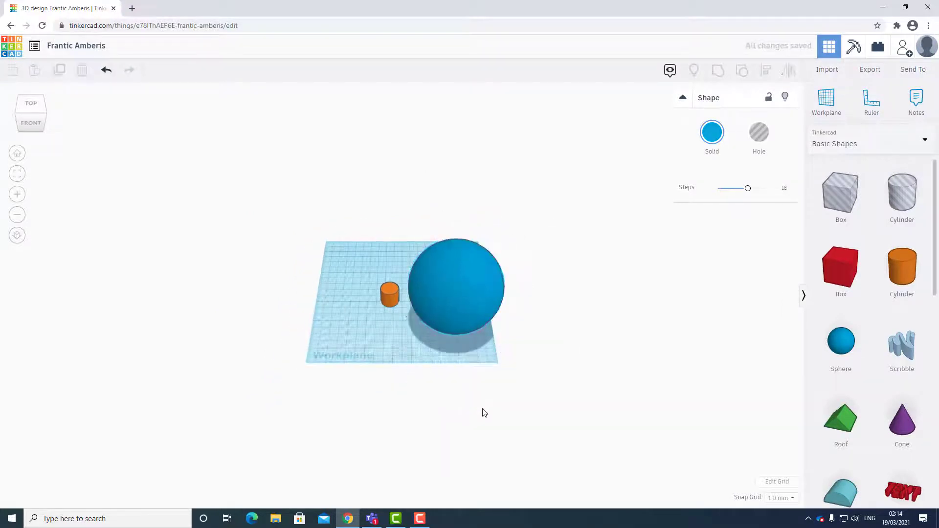
click(396, 379)
Step: Stretch the orange cylinder upward to a height of about 47 mm
scroll(400, 373, up, 2)
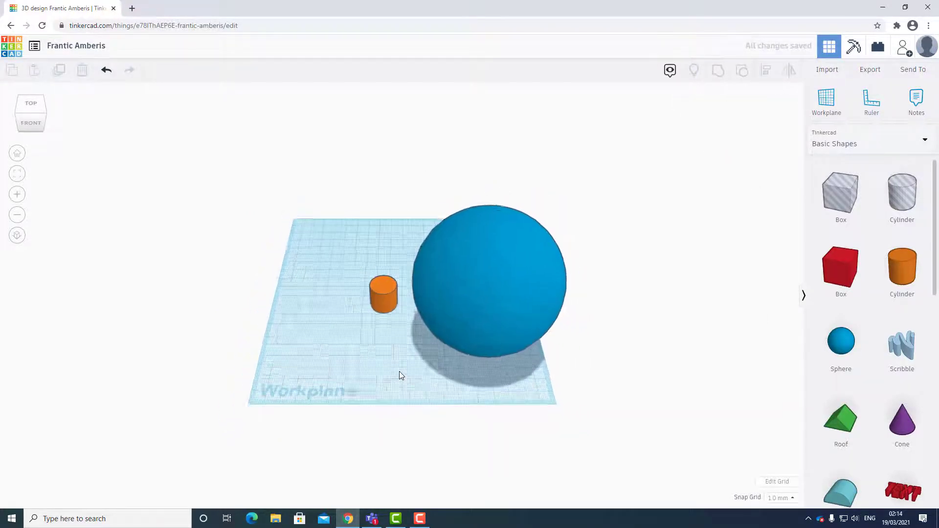
scroll(399, 371, down, 1)
scroll(345, 345, up, 3)
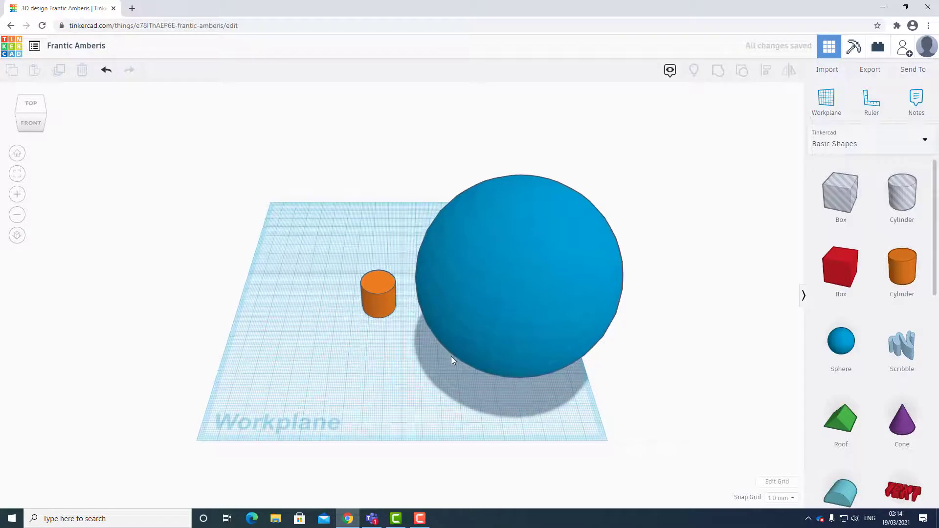
right_drag(451, 356, 507, 344)
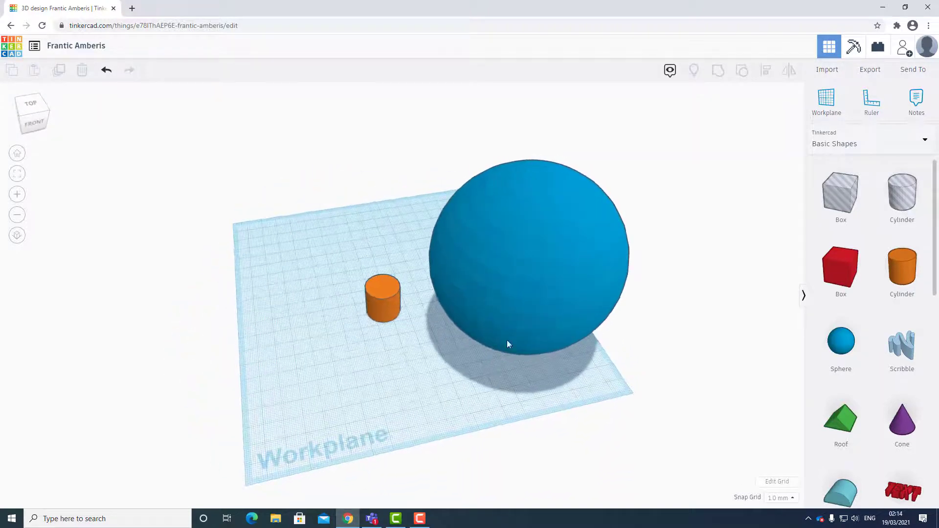
right_drag(560, 372, 494, 327)
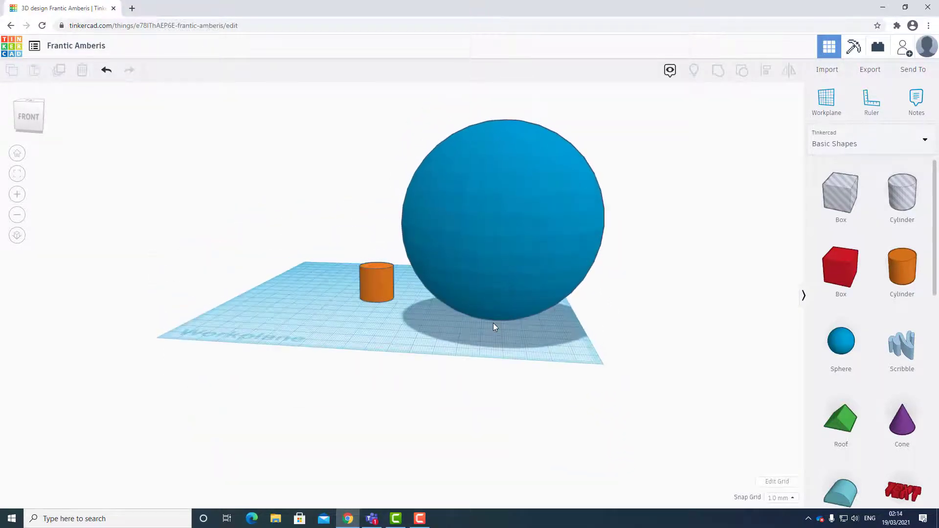
click(378, 280)
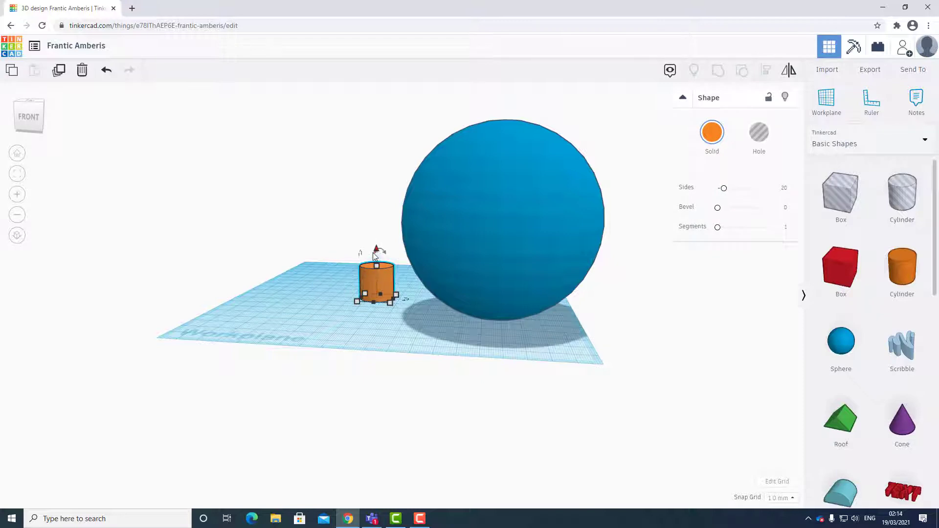
drag(376, 267, 374, 221)
scroll(430, 357, up, 2)
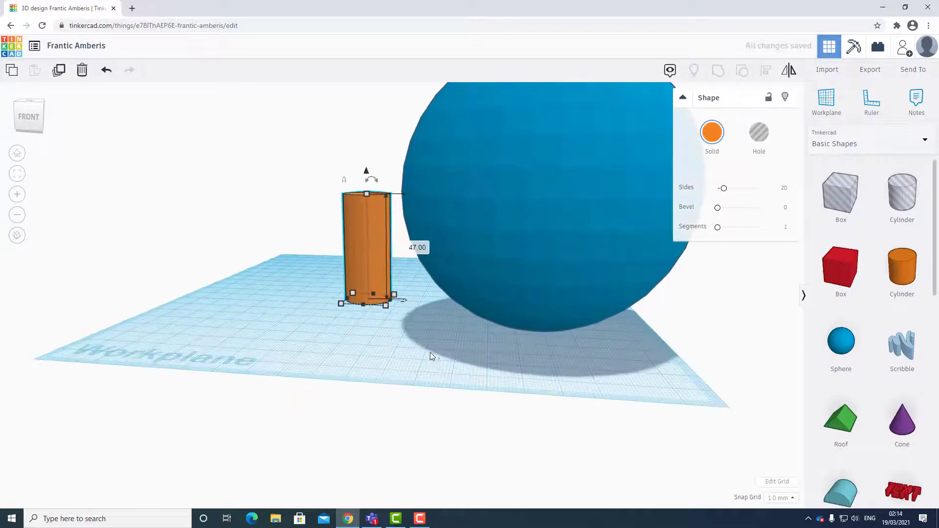
Step: Raise the blue sphere about 56 mm above the workplane
scroll(432, 352, down, 3)
click(496, 265)
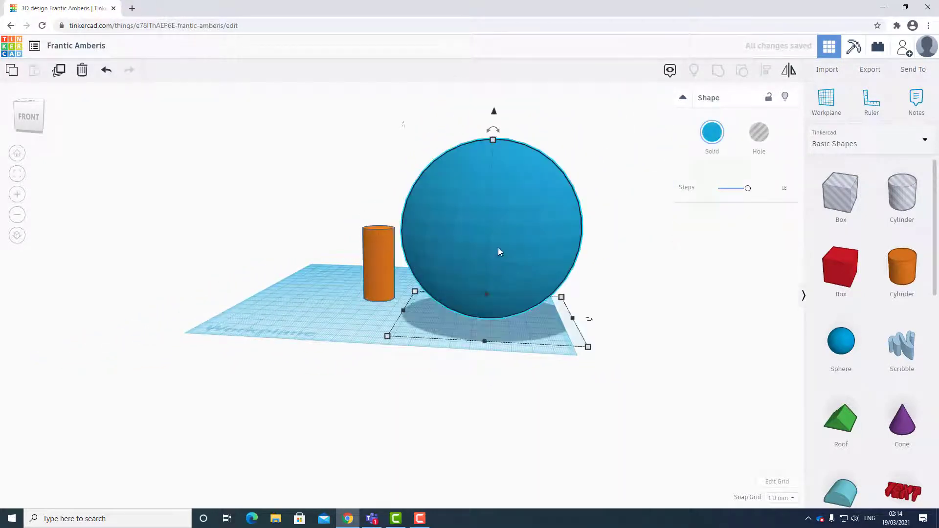
drag(494, 114, 468, 10)
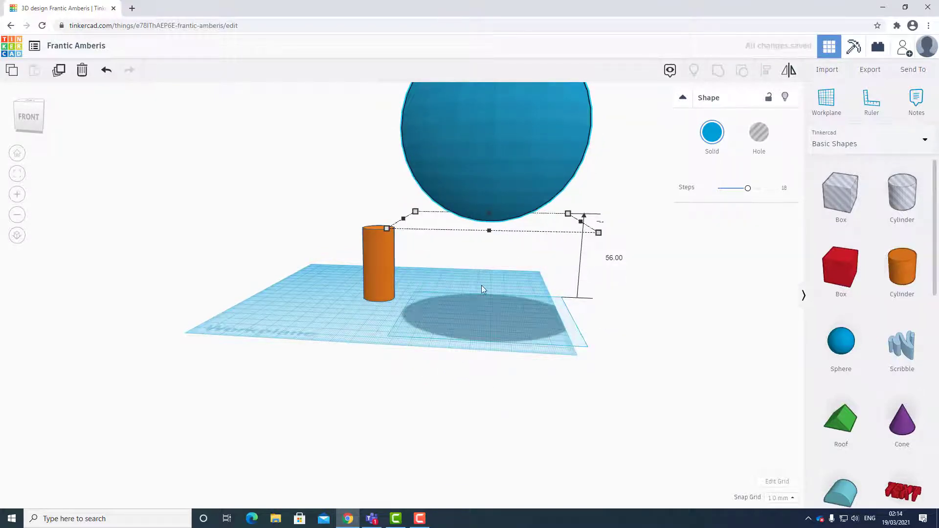
Step: Shift the raised sphere left until it sits centred above the orange cylinder
key(Left)
key(Left)
key(Left)
key(Left)
key(Left)
key(Left)
key(Left)
key(Left)
key(Left)
key(Left)
key(Left)
key(Left)
key(Left)
key(Left)
key(Left)
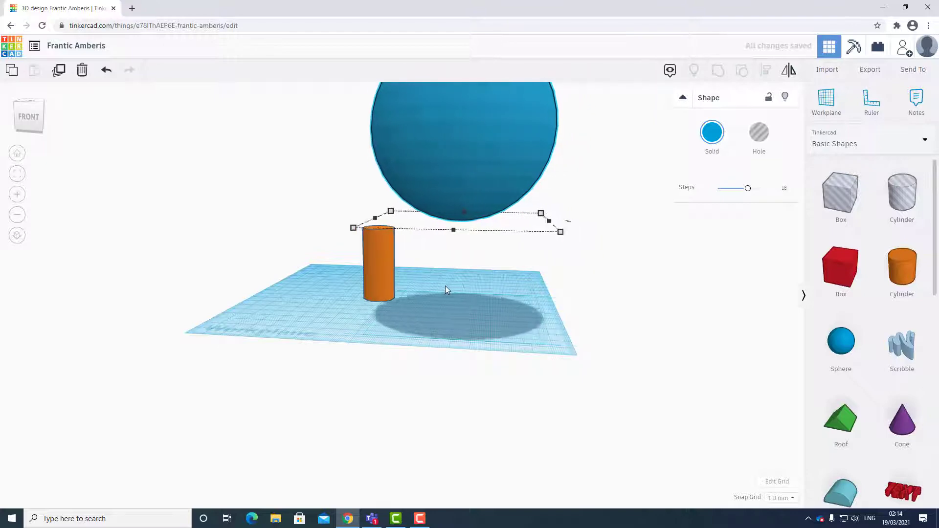
key(Left)
key(Left)
key(Left)
key(Left)
key(Left)
key(Left)
key(Left)
key(Left)
key(Left)
key(Left)
key(Left)
key(Left)
key(Left)
key(Left)
key(Left)
key(Left)
key(Left)
key(Left)
key(Left)
key(Left)
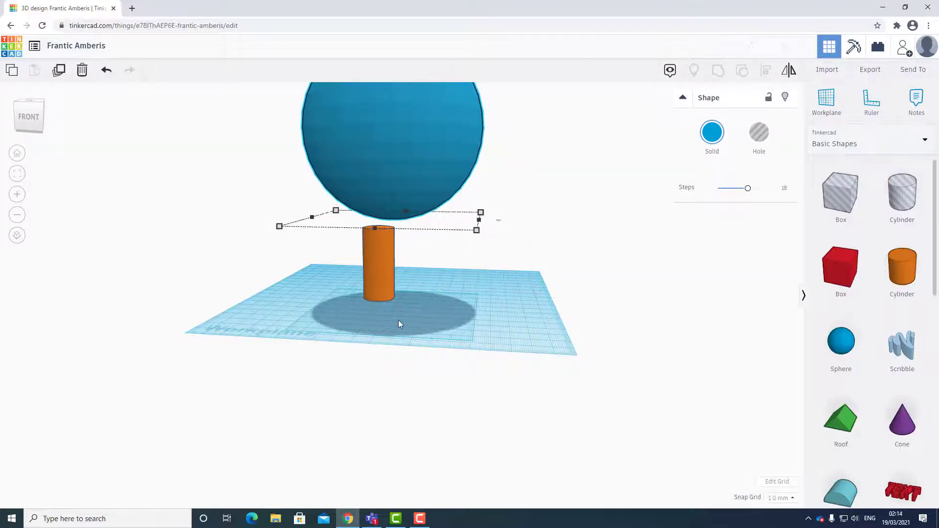
right_drag(398, 320, 726, 361)
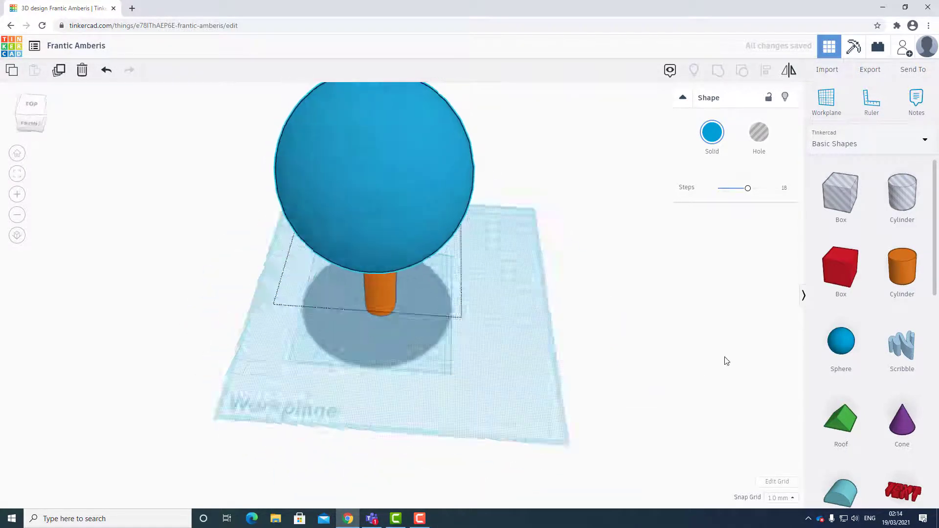
Step: Lower the sphere slightly so its underside meets the cylinder's top, checking the contact from the side
right_drag(509, 356, 424, 293)
scroll(401, 259, down, 5)
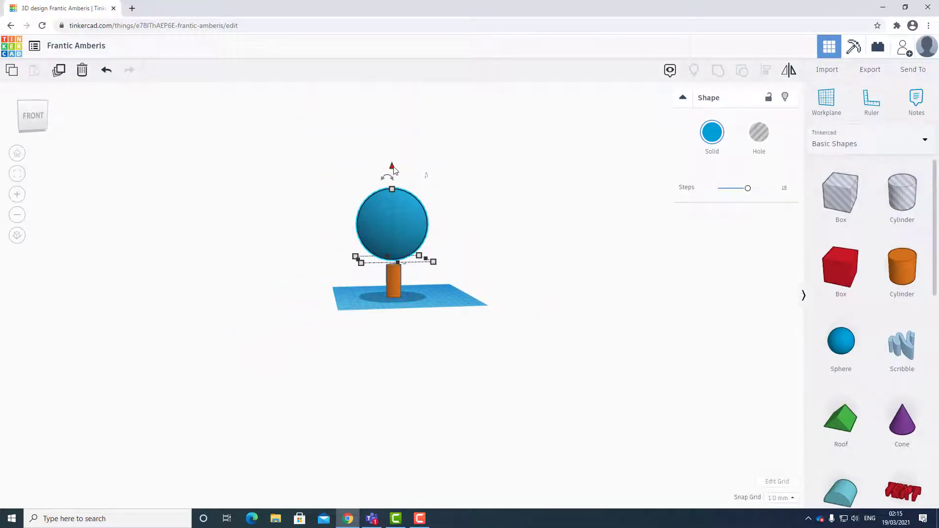
drag(393, 169, 397, 182)
mouse_move(413, 365)
right_down()
mouse_move(409, 321)
mouse_move(405, 352)
right_up()
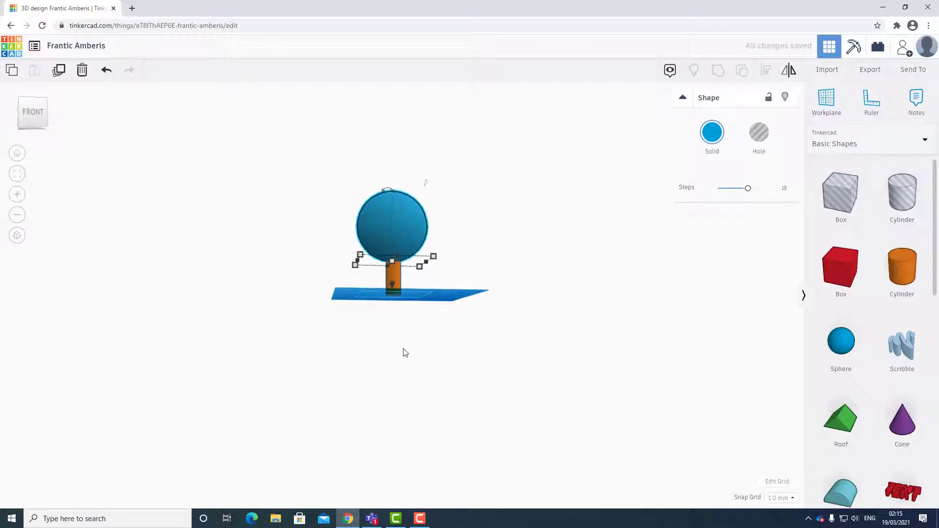
scroll(405, 352, up, 5)
middle_drag(380, 286, 384, 332)
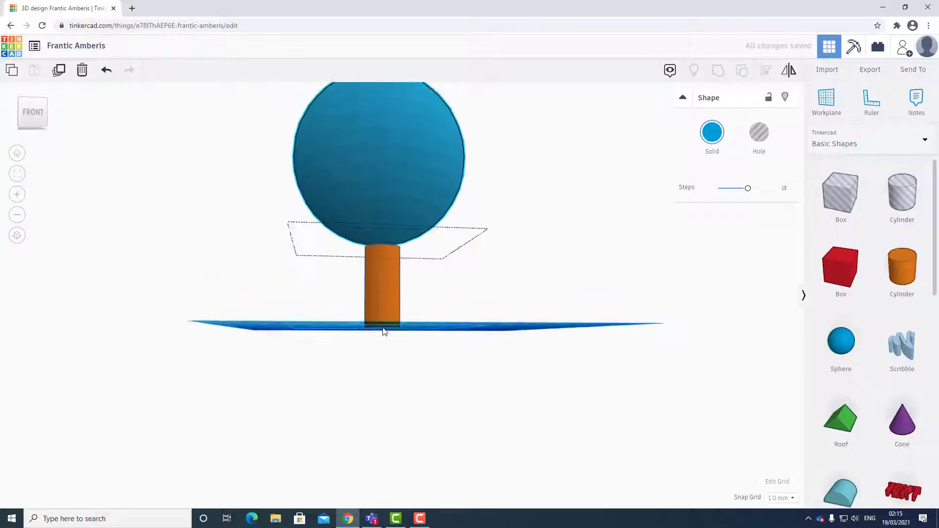
right_drag(384, 332, 422, 412)
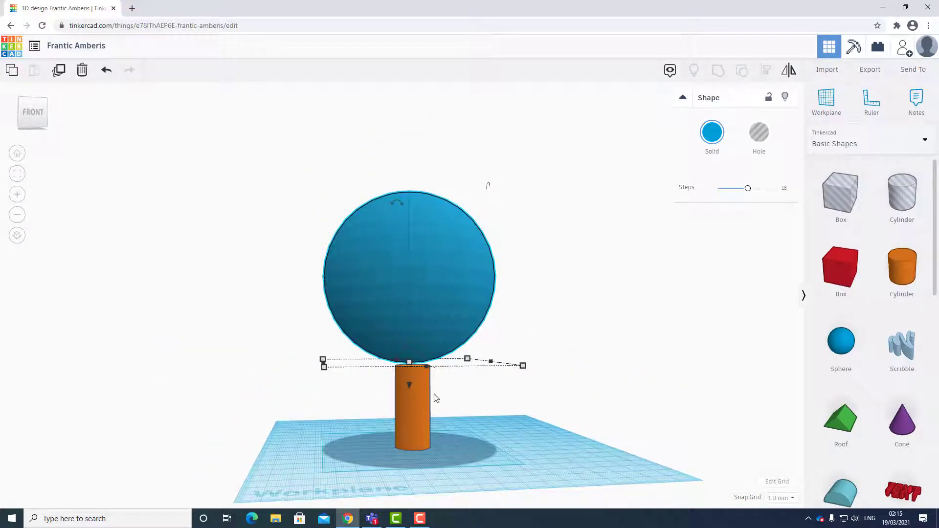
Step: Move the orange cylinder left, off the sphere's centre, to form one leg
click(417, 415)
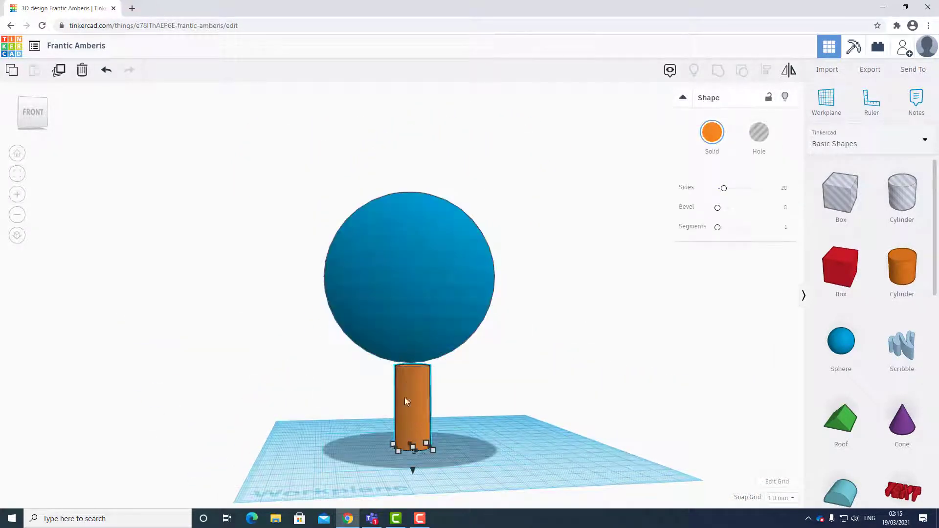
key(Left)
key(Left)
key(Left)
key(Left)
key(Left)
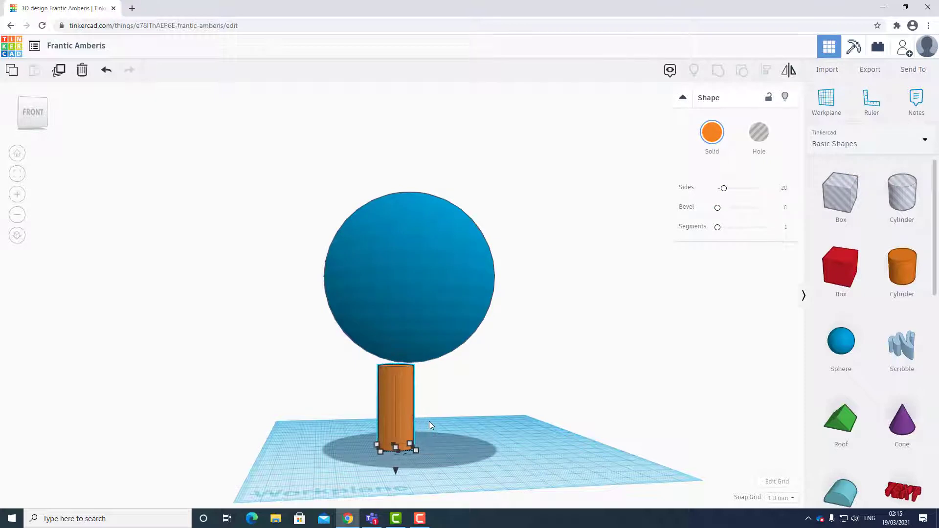
key(Left)
key(Left)
key(Left)
key(Left)
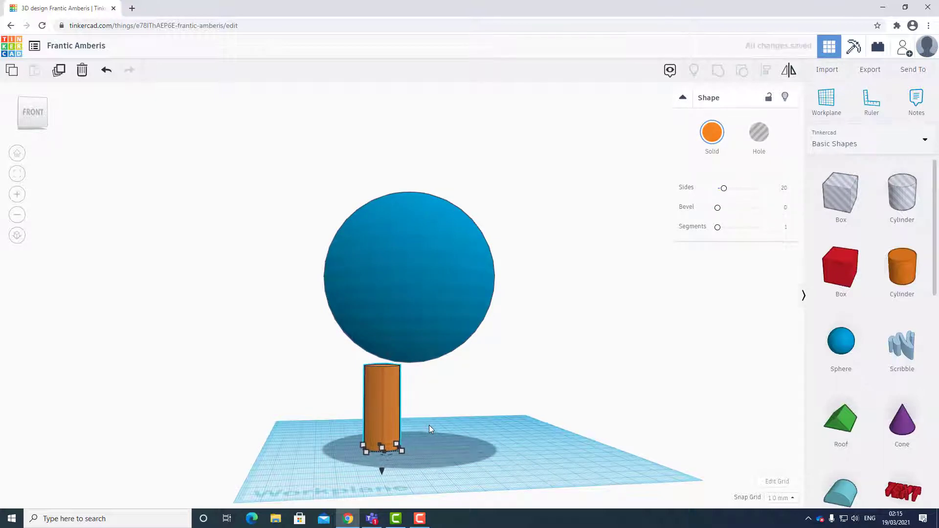
Step: Lower the sphere by 15 mm, to 34 mm above the workplane, so it overlaps the cylinder's top
click(441, 281)
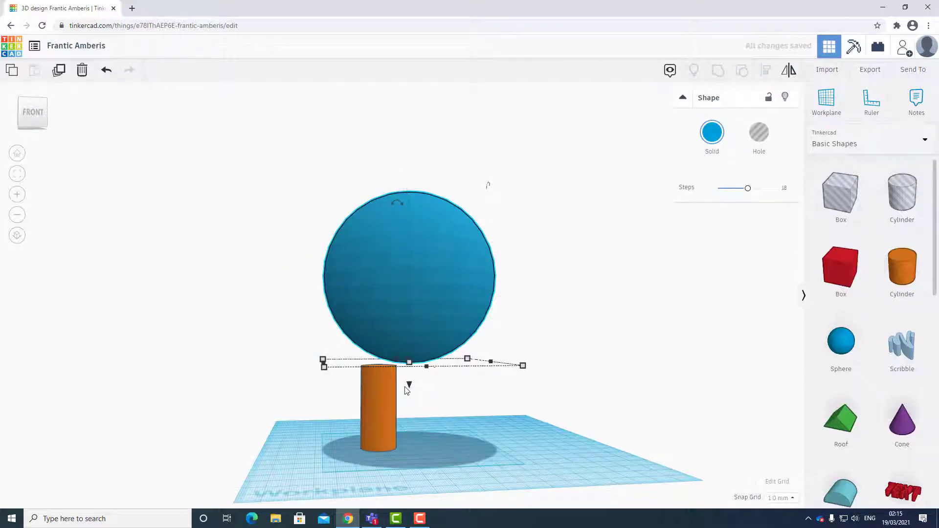
drag(409, 386, 413, 411)
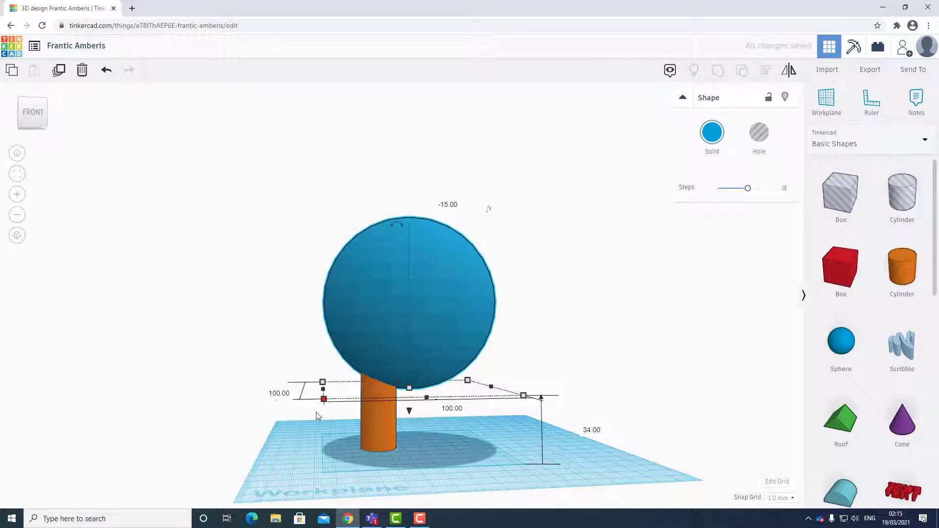
right_drag(316, 412, 368, 420)
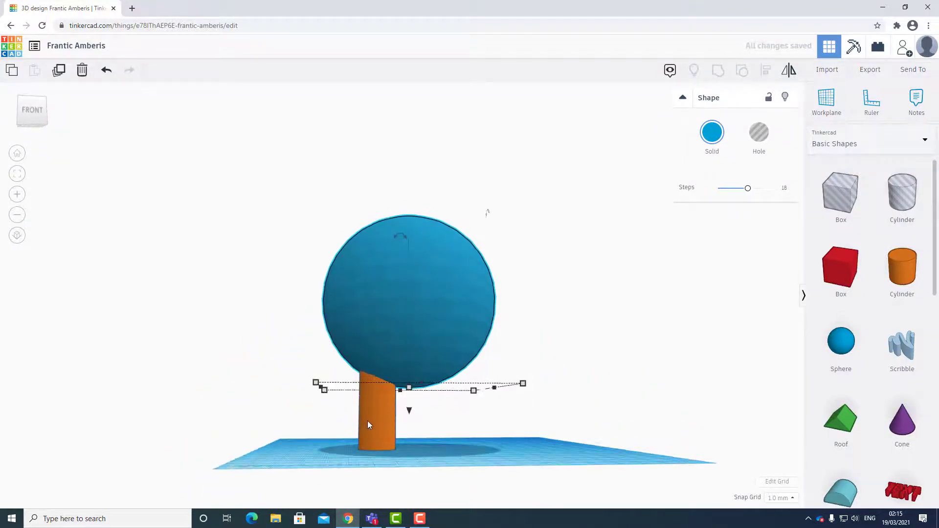
Step: Duplicate the orange cylinder and move the copy right to form a second leg under the sphere's other side
click(368, 423)
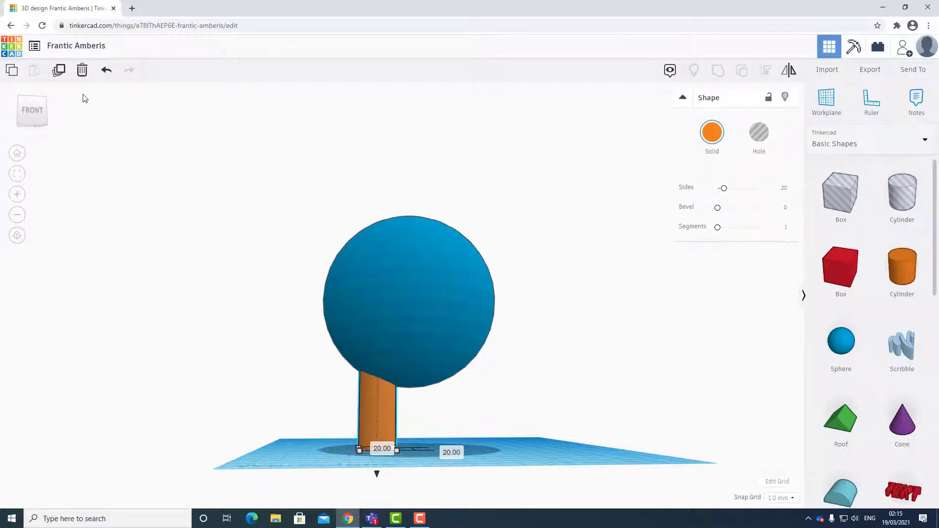
click(58, 73)
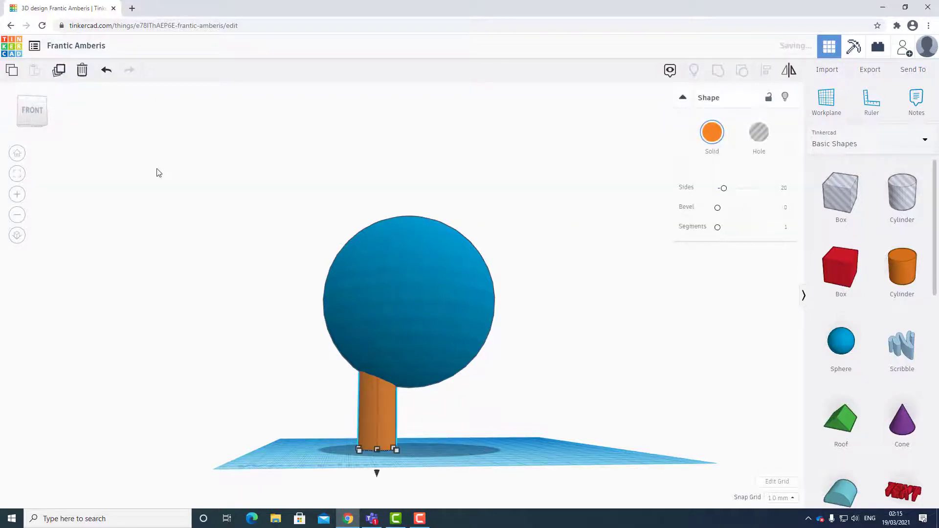
key(Right)
key(Right)
key(Right)
key(Right)
key(Right)
key(Right)
key(Right)
key(Right)
key(Right)
key(Right)
key(Right)
key(Right)
key(Right)
key(Right)
key(Right)
key(Right)
key(Right)
key(Right)
key(Right)
key(Right)
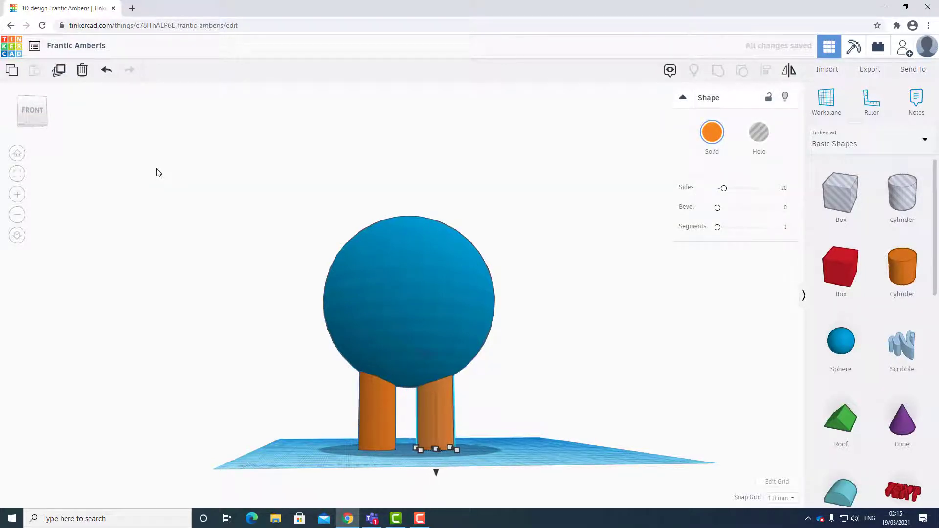
key(Right)
key(Right)
key(Right)
key(Right)
key(Right)
key(Right)
key(Right)
key(Right)
key(Right)
key(Right)
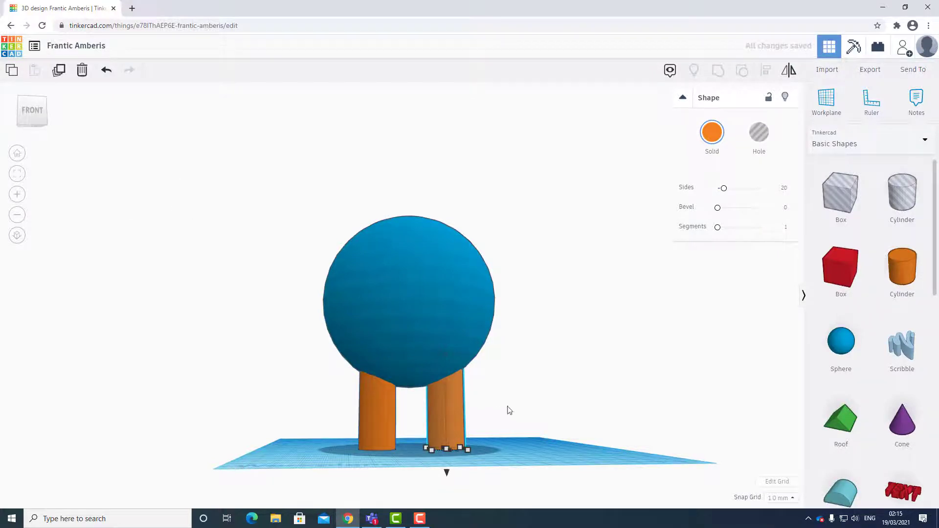
right_drag(556, 409, 468, 430)
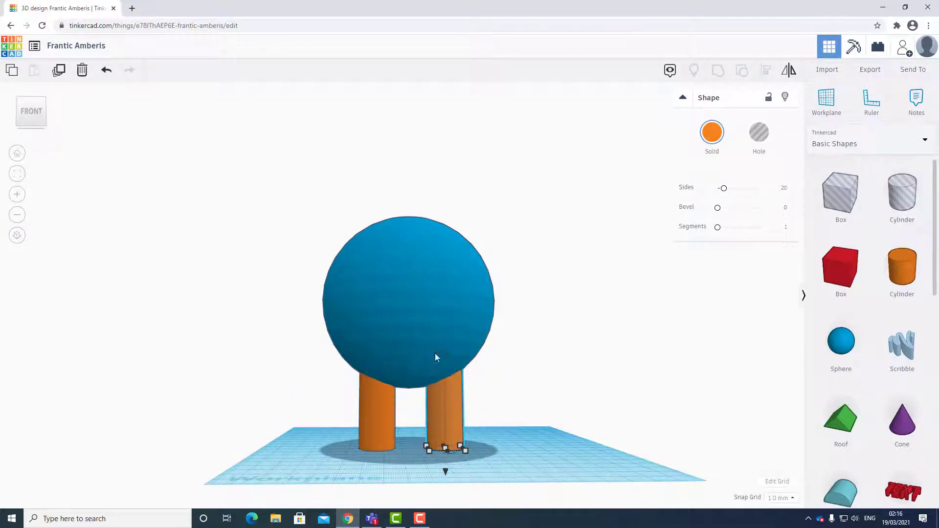
Step: Raise the sphere by 18 mm, to 52 mm above the workplane, and examine the gap above both legs from several sides
click(407, 255)
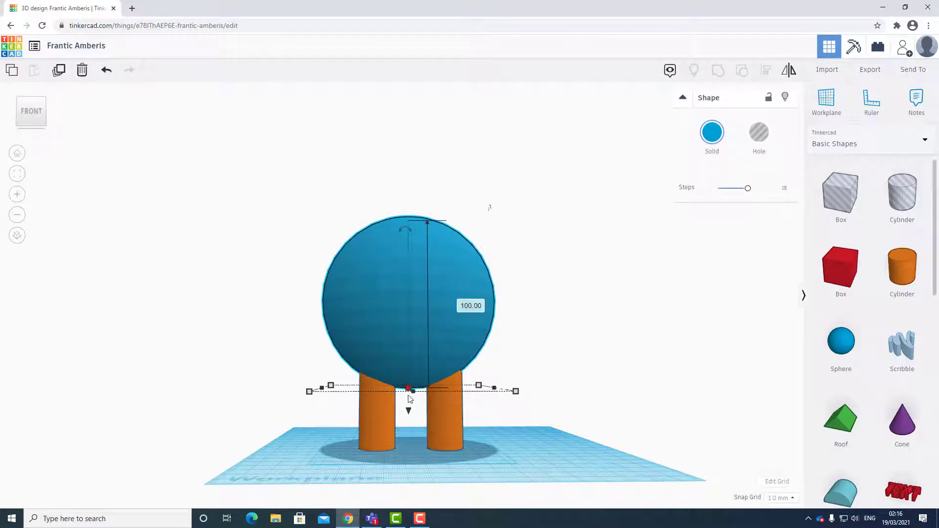
drag(408, 410, 411, 381)
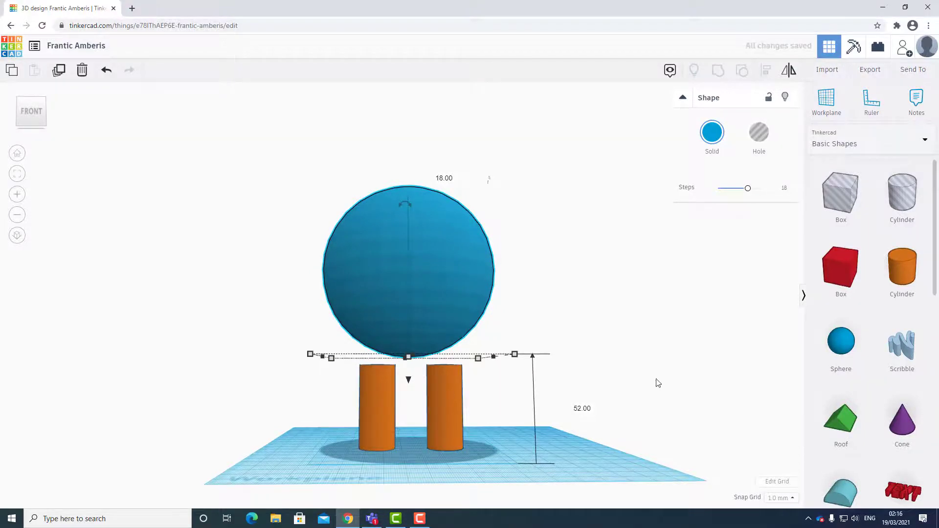
right_drag(658, 383, 710, 425)
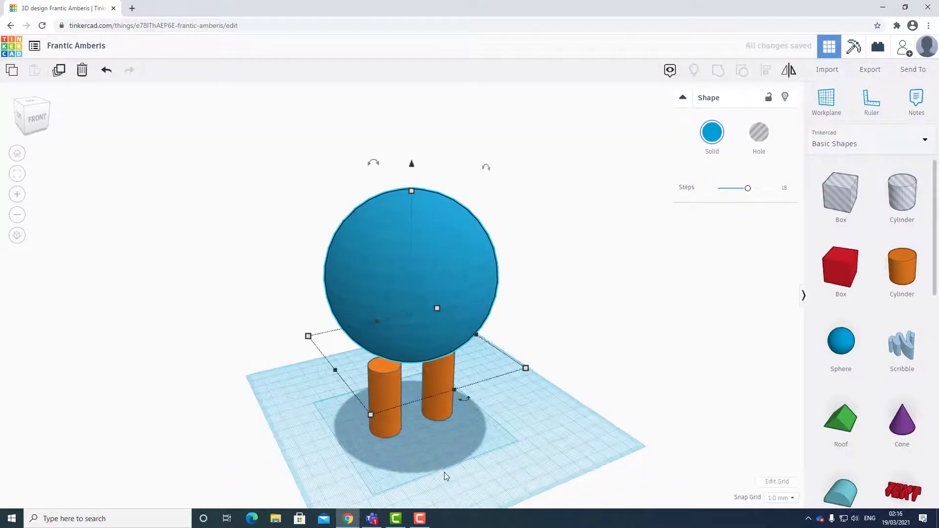
right_drag(444, 472, 372, 370)
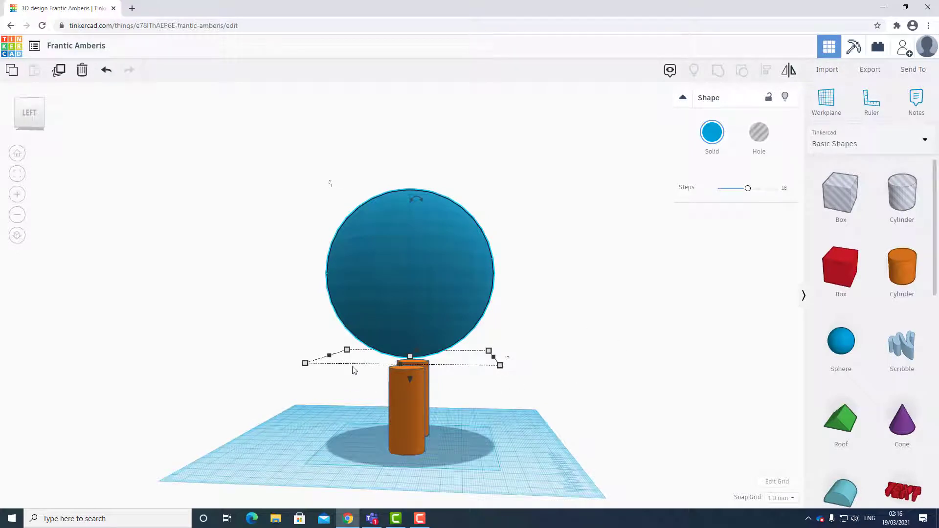
mouse_move(424, 299)
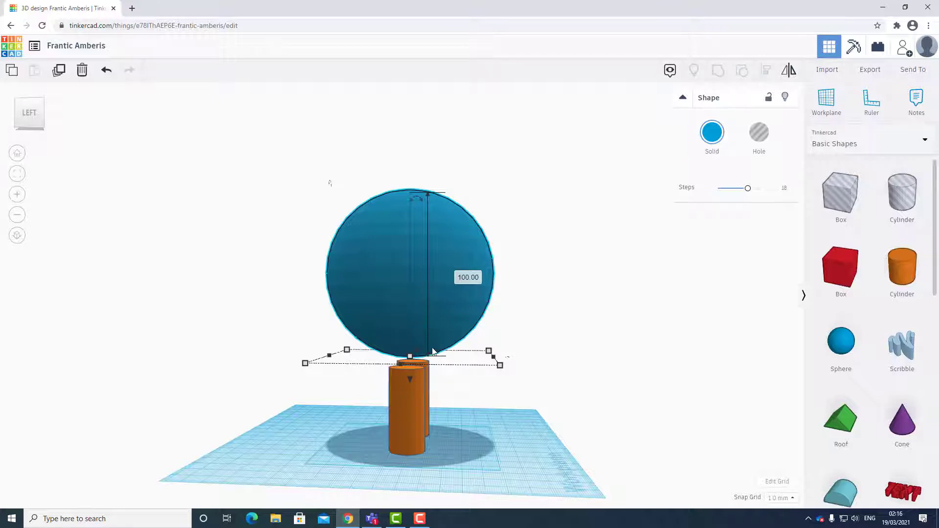
right_drag(411, 341, 241, 392)
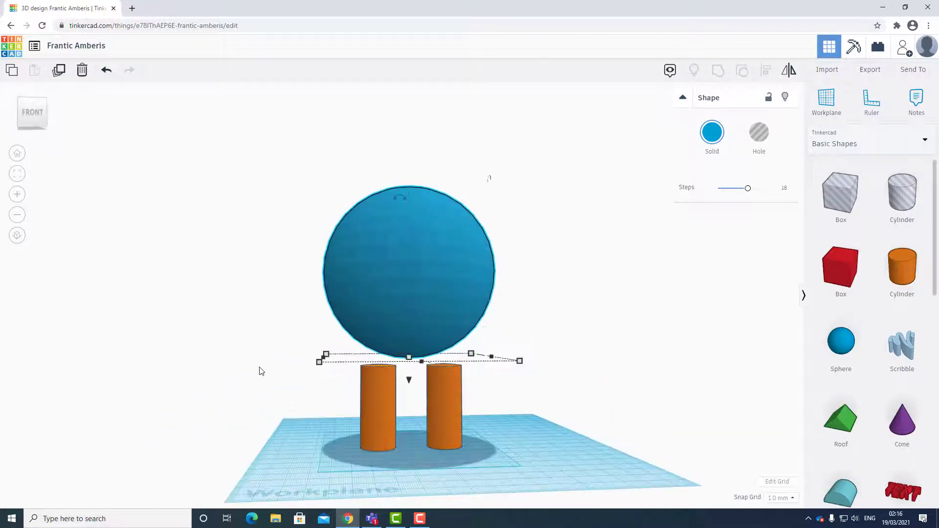
right_drag(420, 370, 390, 415)
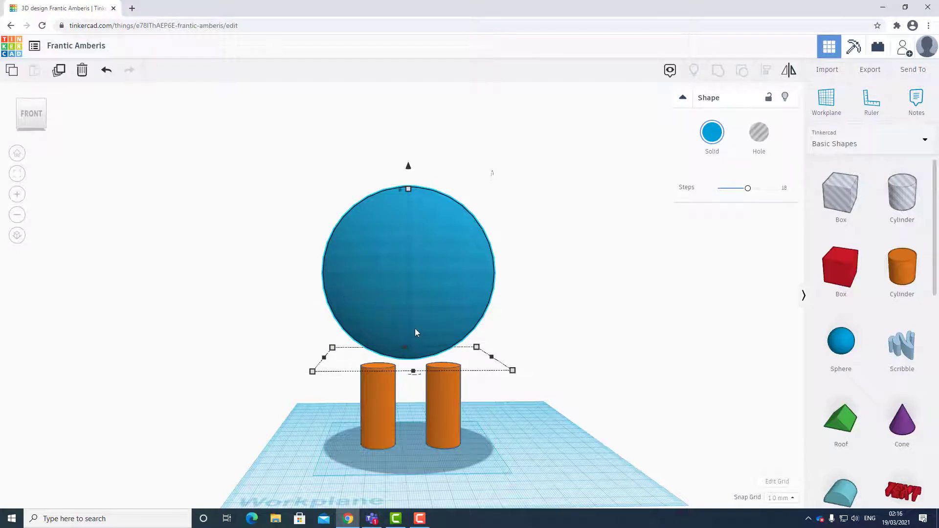
right_drag(383, 430, 364, 309)
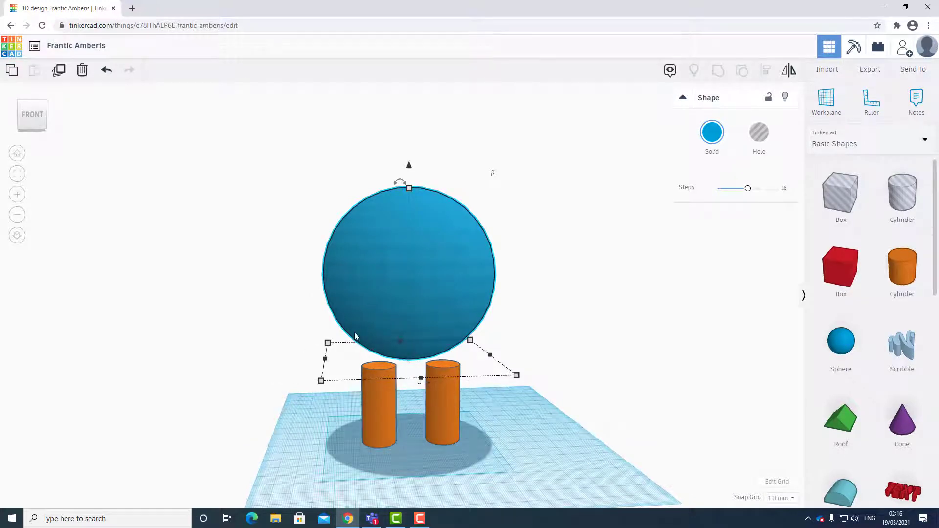
Step: Recolour the right leg cylinder with the light red preset
click(450, 395)
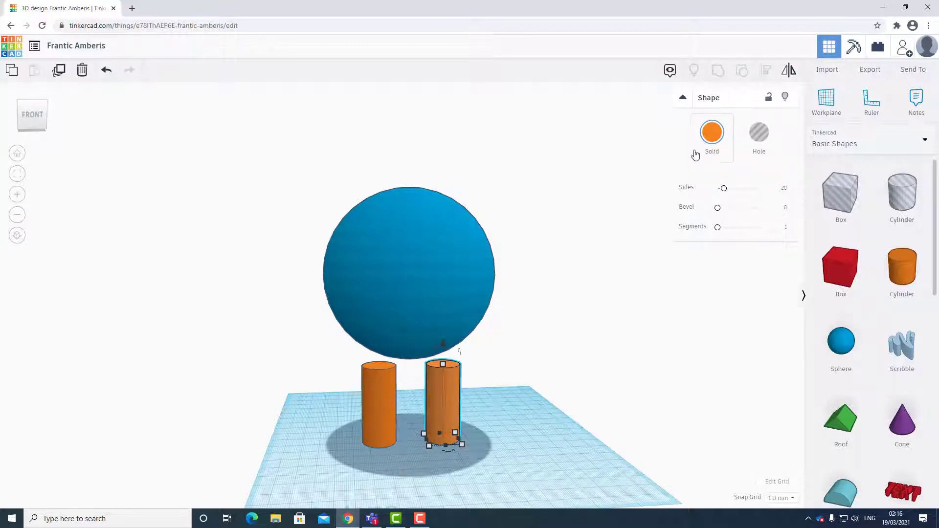
click(712, 137)
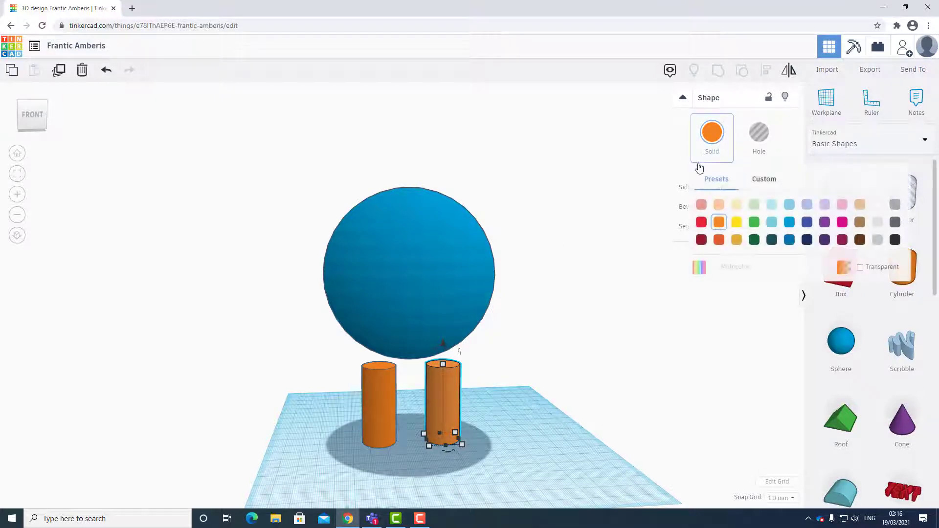
click(701, 205)
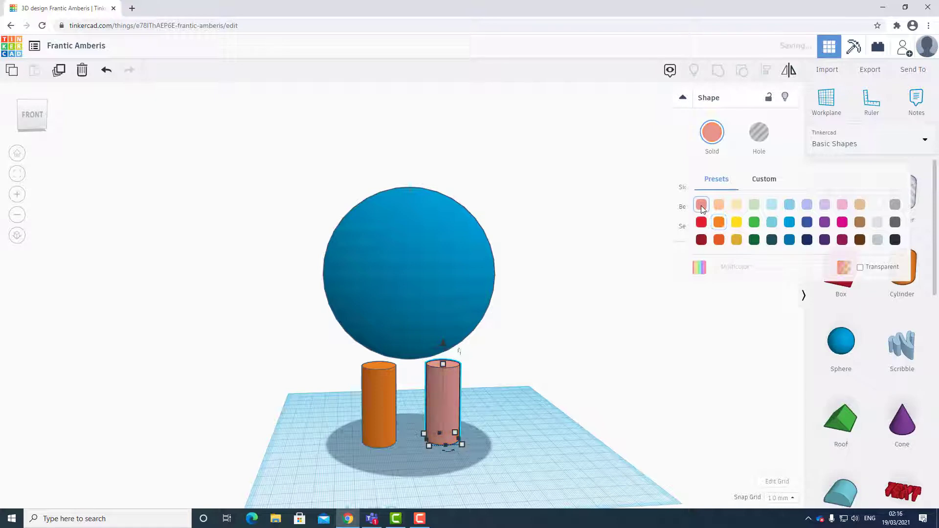
click(484, 453)
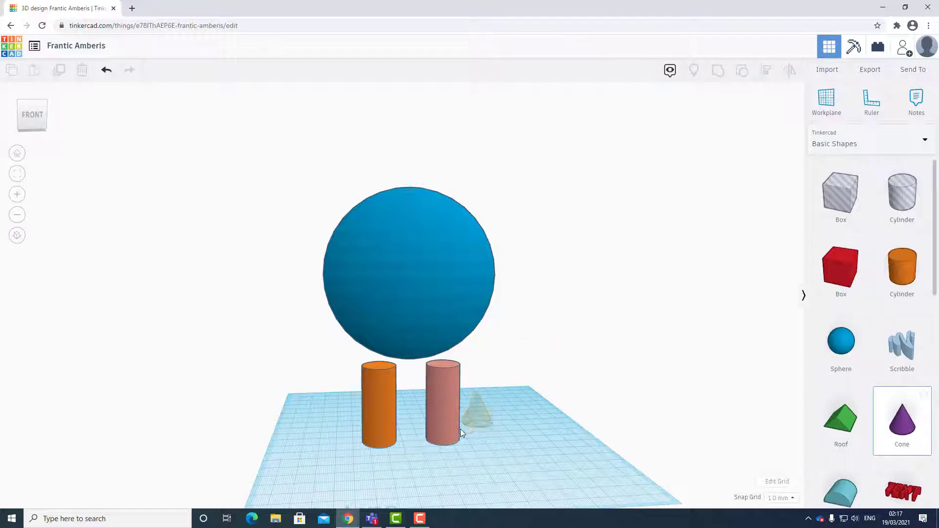
Step: Add a cone beside the pink leg and raise it 96 mm above the workplane
click(500, 459)
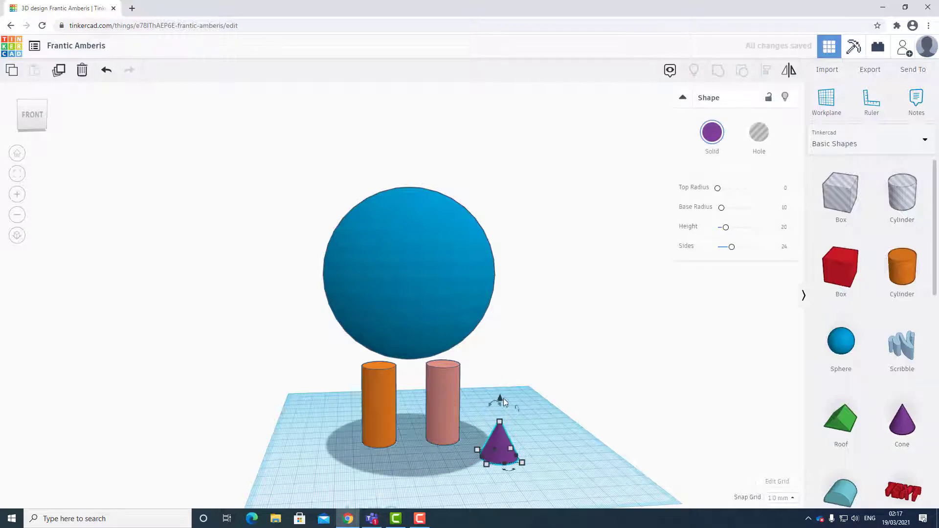
drag(501, 396, 490, 227)
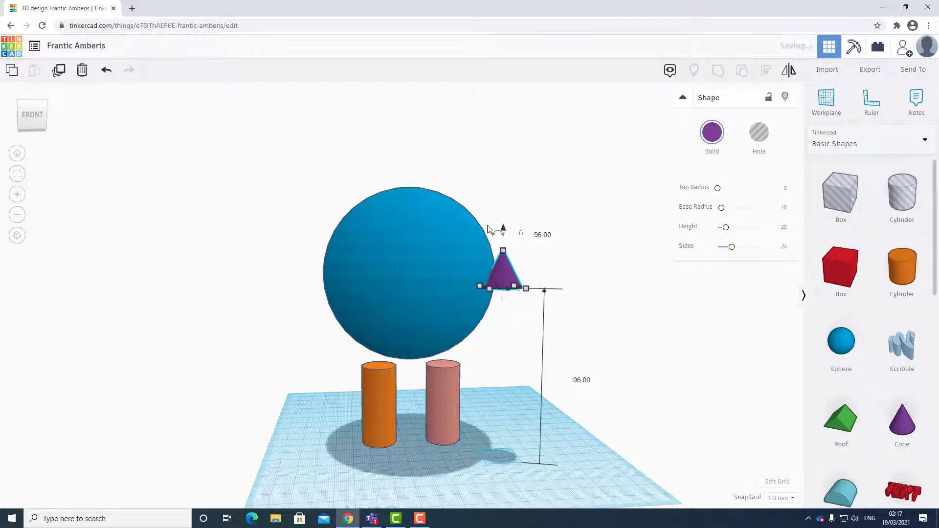
right_drag(566, 307, 436, 326)
click(435, 326)
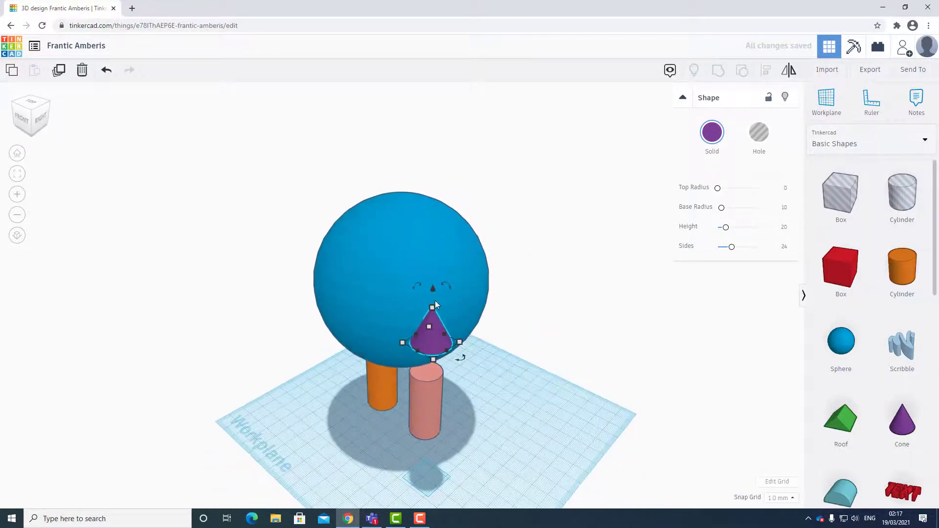
Step: Rotate the cone onto its side so that its round base faces the front
mouse_move(451, 285)
drag(450, 286, 491, 316)
right_drag(471, 409, 511, 423)
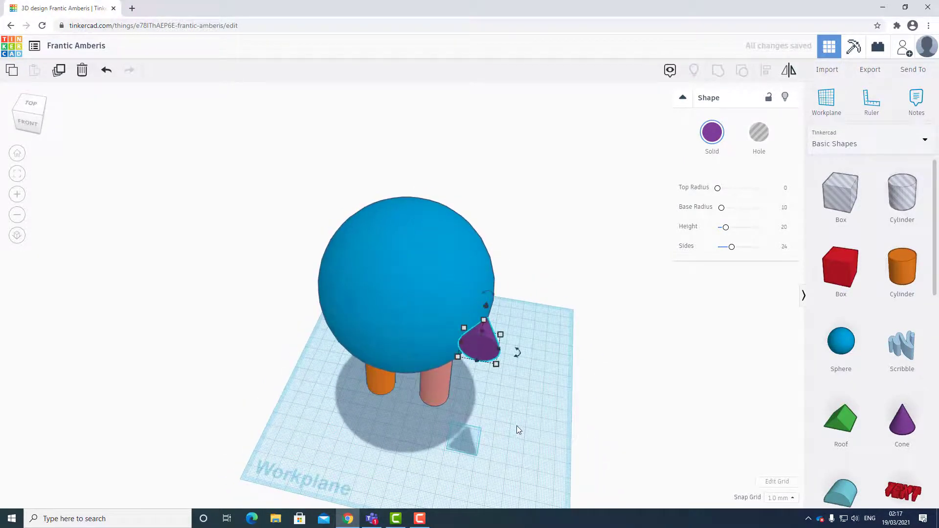
Step: Move the cone left across the sphere and forward until it sticks out of the sphere's front
key(Left)
key(Left)
key(Left)
key(Left)
key(Left)
key(Left)
key(Left)
key(Left)
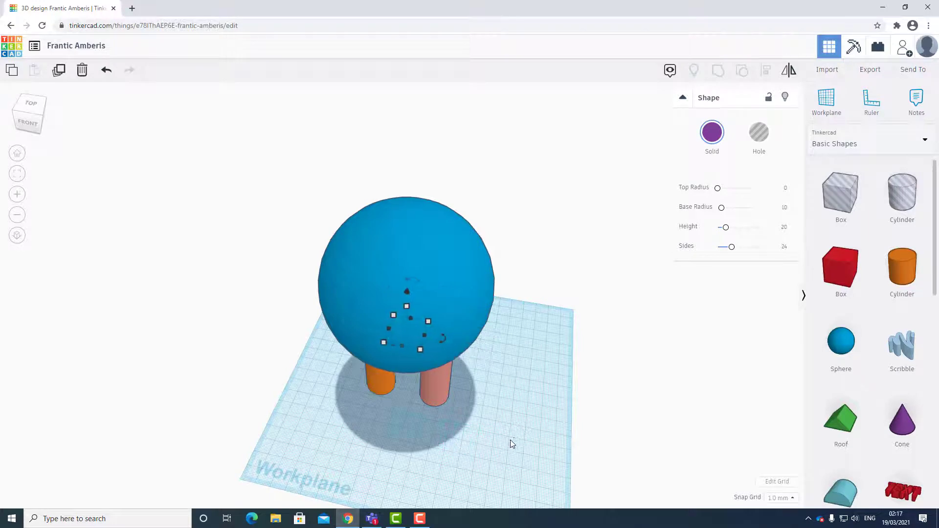
key(Down)
key(Down)
key(Down)
key(Down)
key(Down)
key(Down)
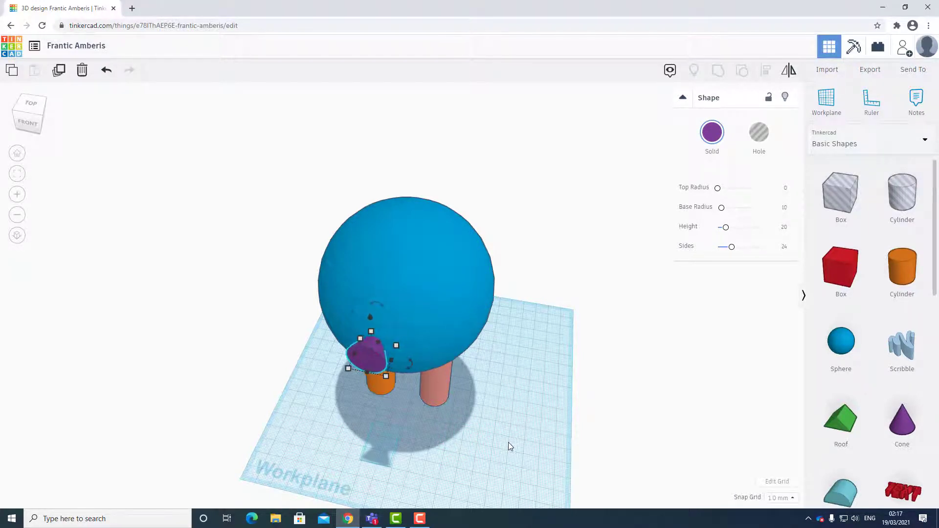
Step: Shift the cone further left and adjust its depth to place it at the sphere's front left edge
key(Left)
key(Left)
key(Left)
key(Left)
key(Up)
key(Up)
key(Up)
key(Up)
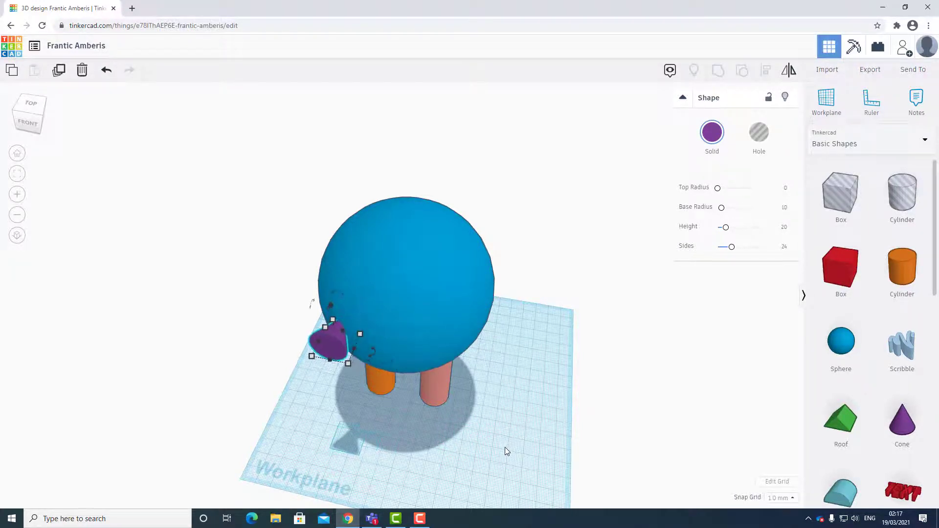
key(Left)
key(Left)
key(Left)
key(Left)
key(Up)
key(Up)
key(Up)
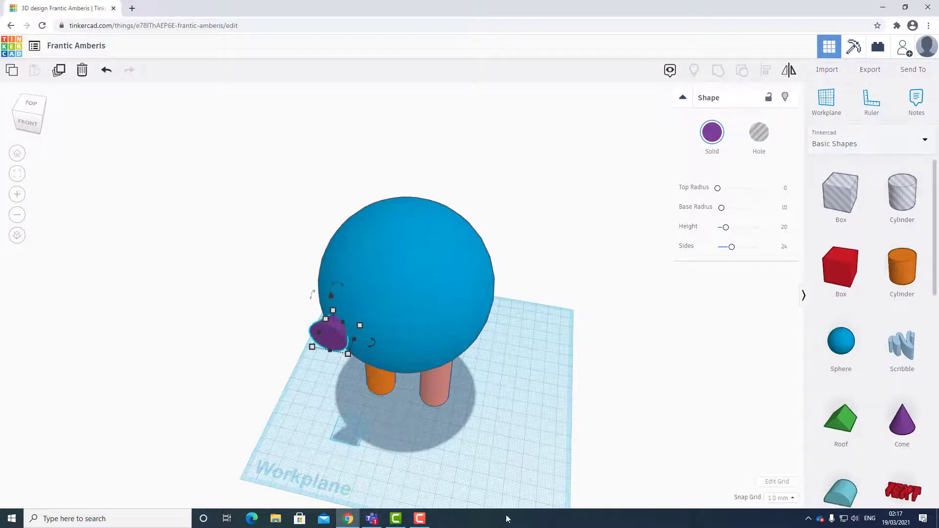
right_drag(435, 457, 394, 355)
key(Down)
key(Right)
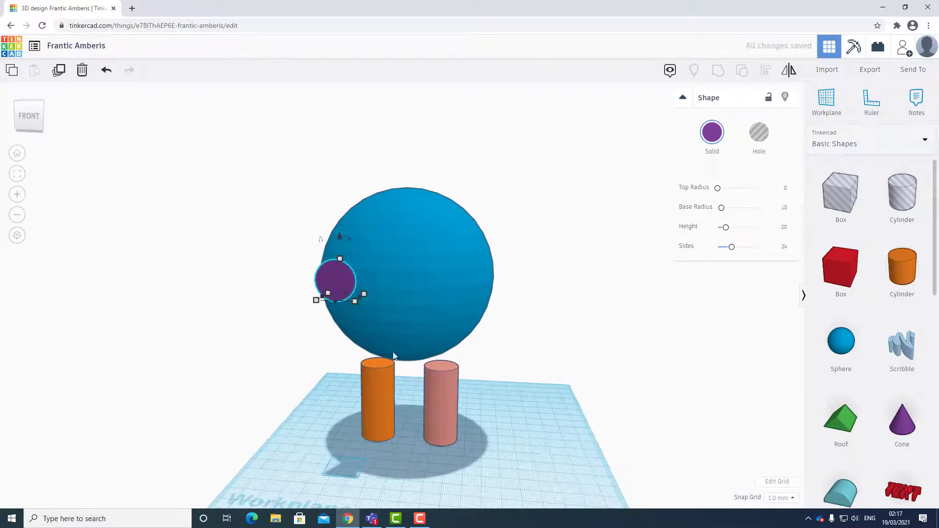
Step: Duplicate the cone and move the copy to the right side of the sphere's front
click(58, 72)
drag(368, 301, 429, 365)
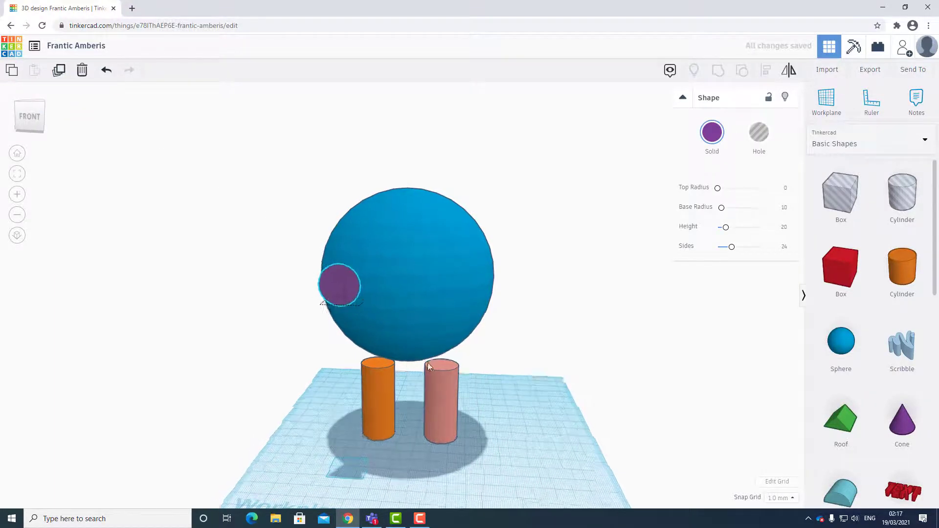
right_drag(429, 366, 449, 348)
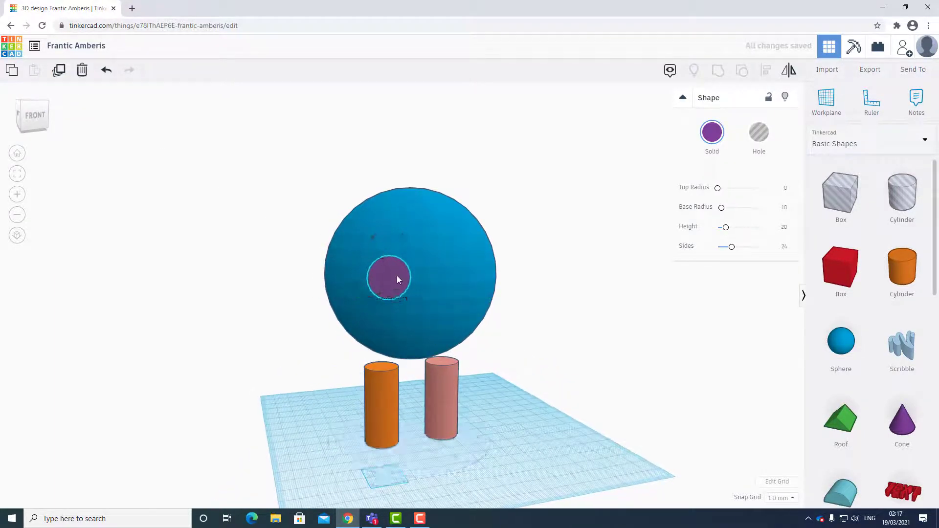
drag(397, 280, 439, 303)
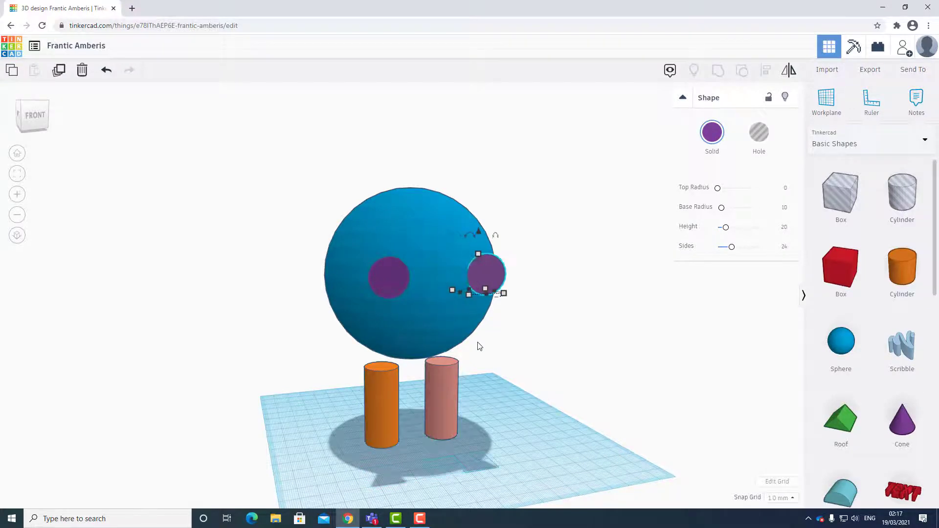
Step: Pull both cones forward, clear of the sphere, and check their placement from above and from the front
right_drag(478, 346, 367, 375)
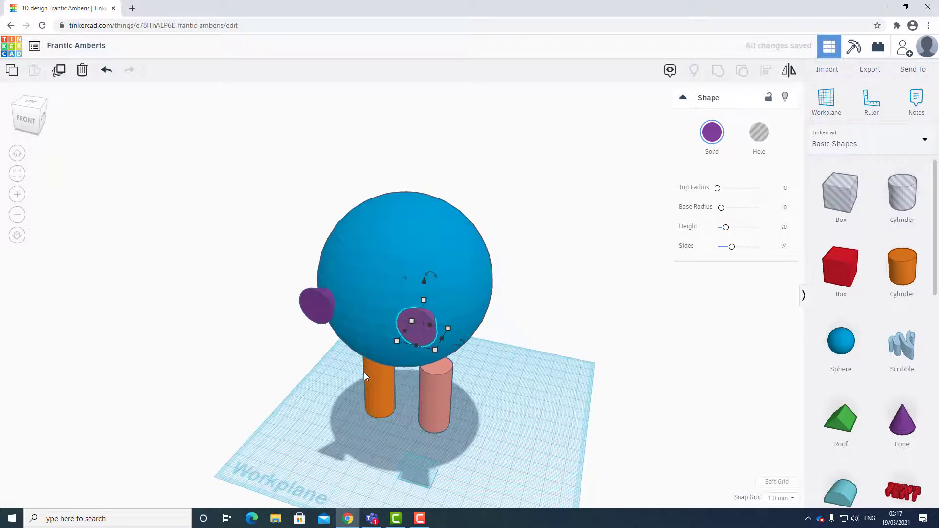
right_drag(446, 384, 550, 383)
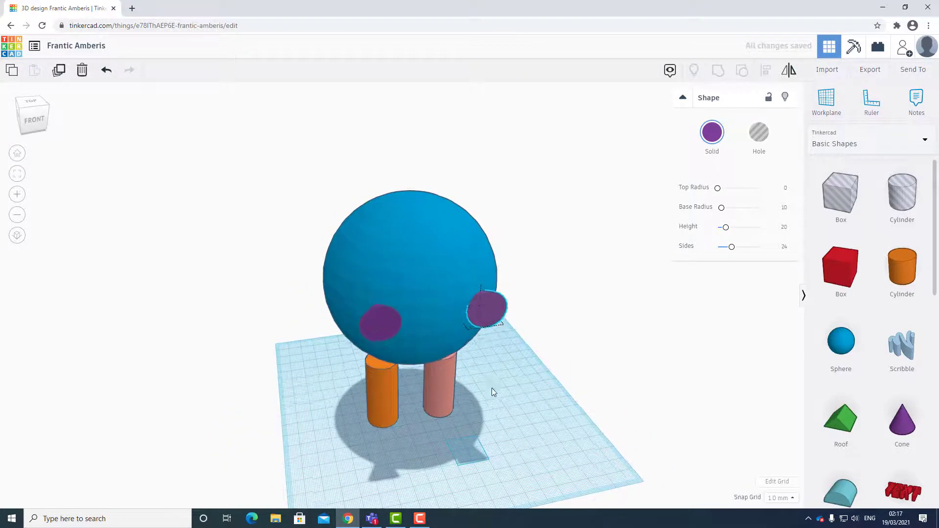
right_drag(493, 390, 568, 390)
drag(498, 300, 518, 293)
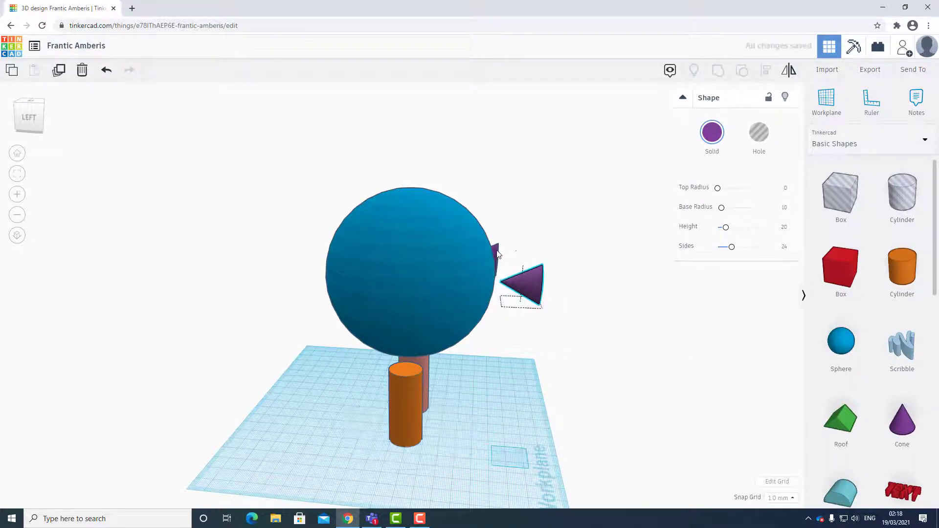
drag(497, 255, 520, 296)
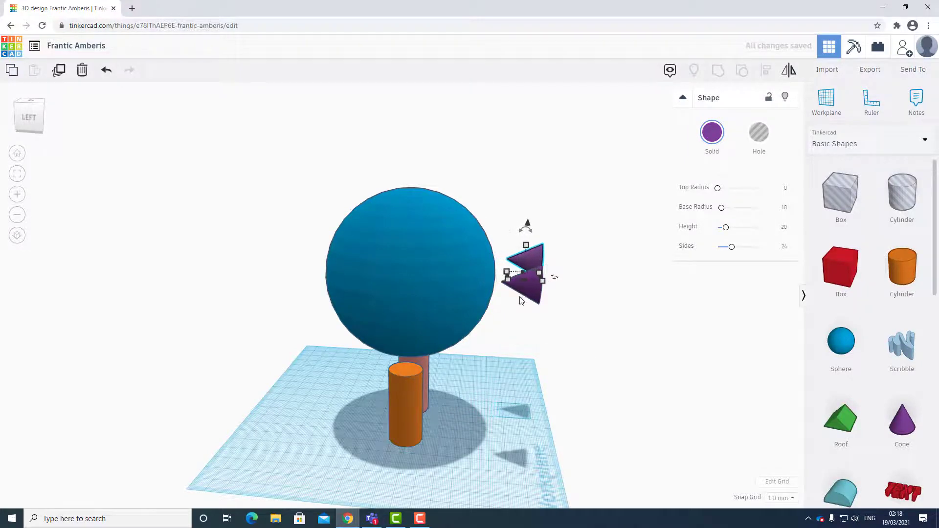
right_drag(622, 323, 411, 405)
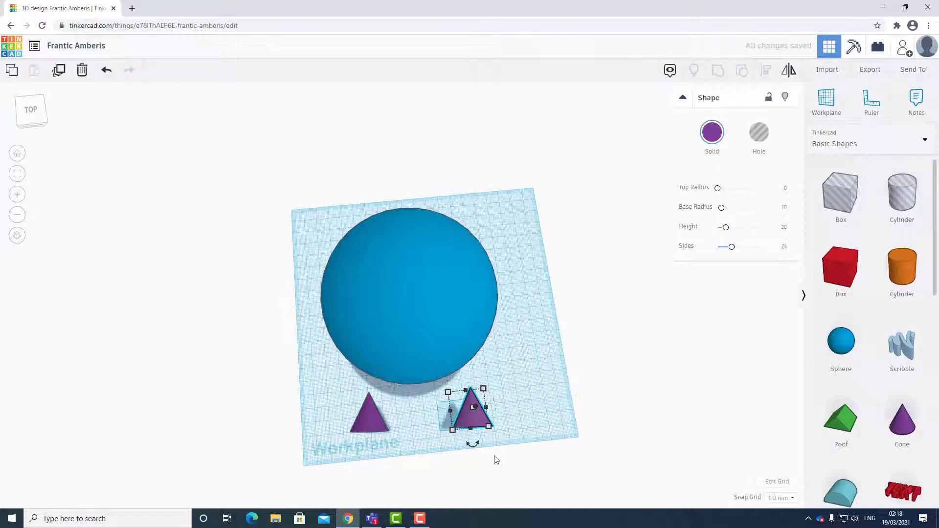
right_drag(521, 406, 415, 325)
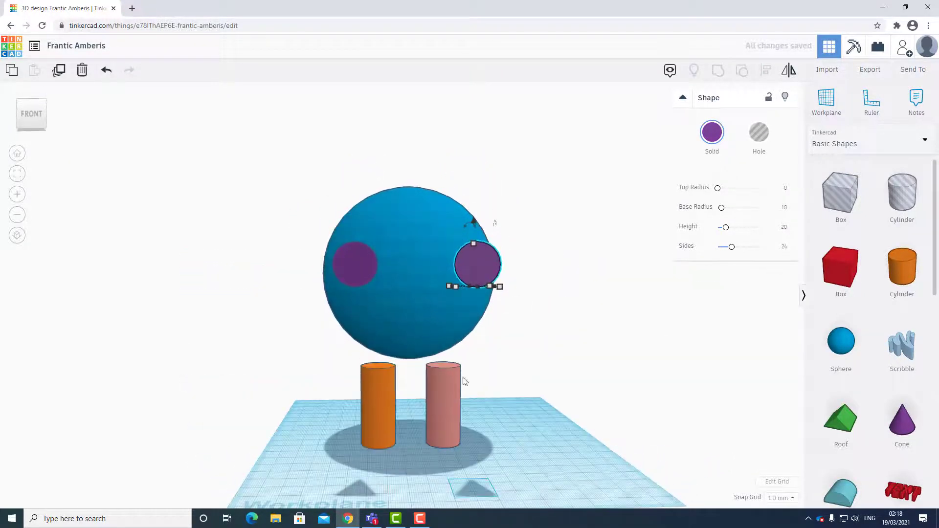
right_drag(441, 386, 353, 345)
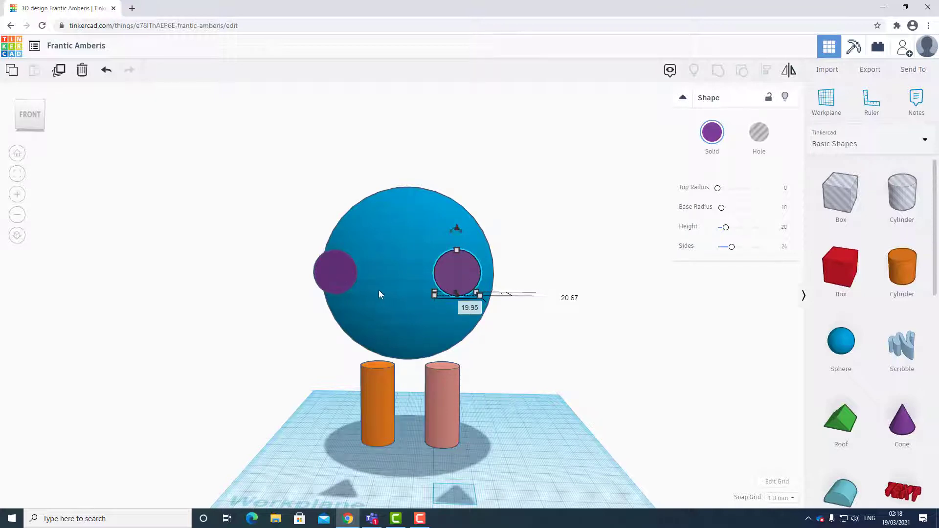
right_drag(396, 352, 371, 308)
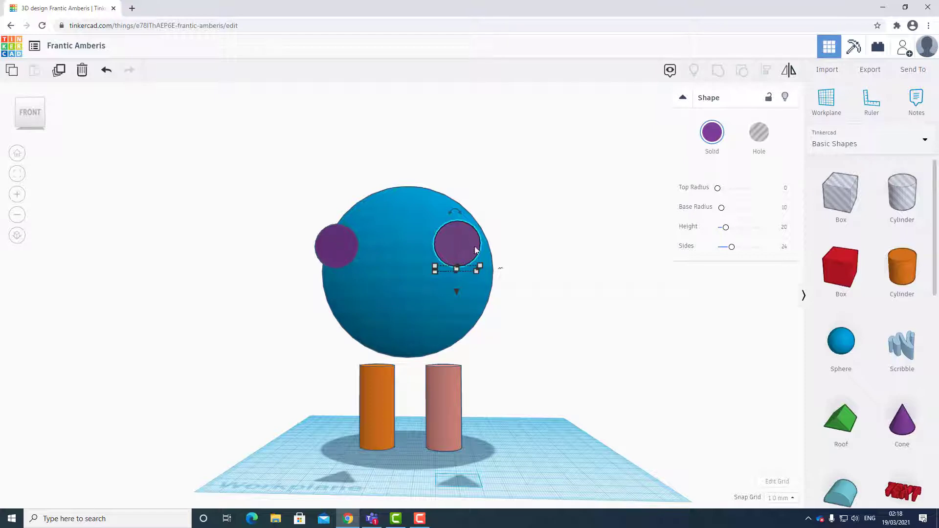
click(717, 137)
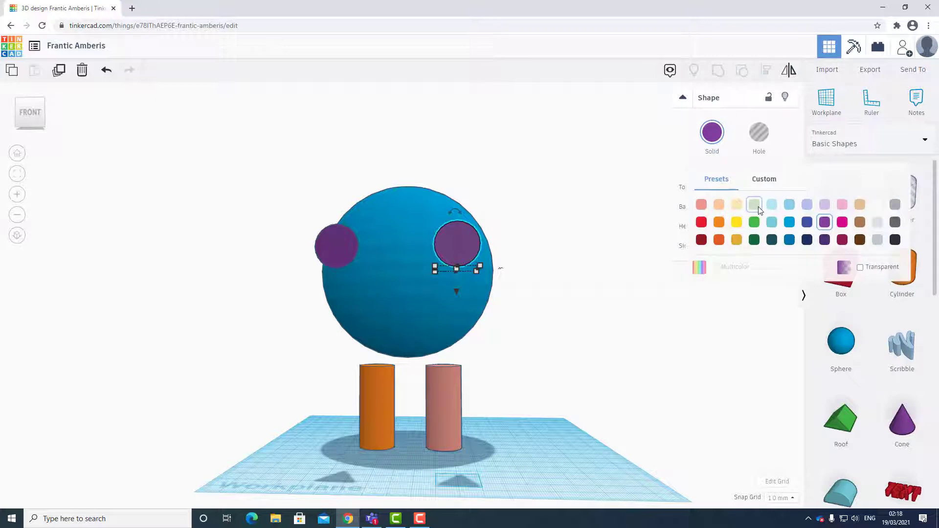
click(582, 337)
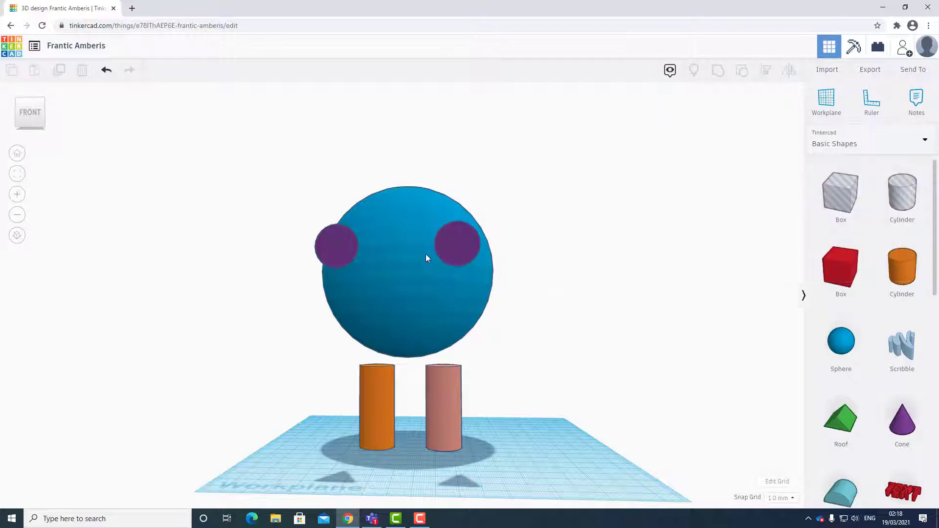
right_drag(455, 326, 447, 352)
drag(220, 154, 577, 464)
click(185, 119)
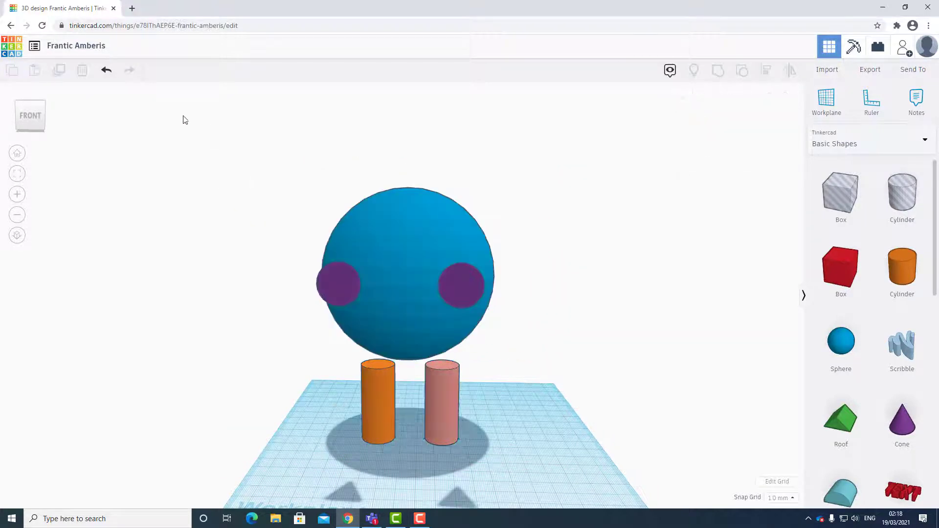
Step: Select all five shapes and rotate the figure backward until it lies on its back, with the legs pointing to the front
drag(187, 113, 211, 164)
drag(199, 131, 560, 448)
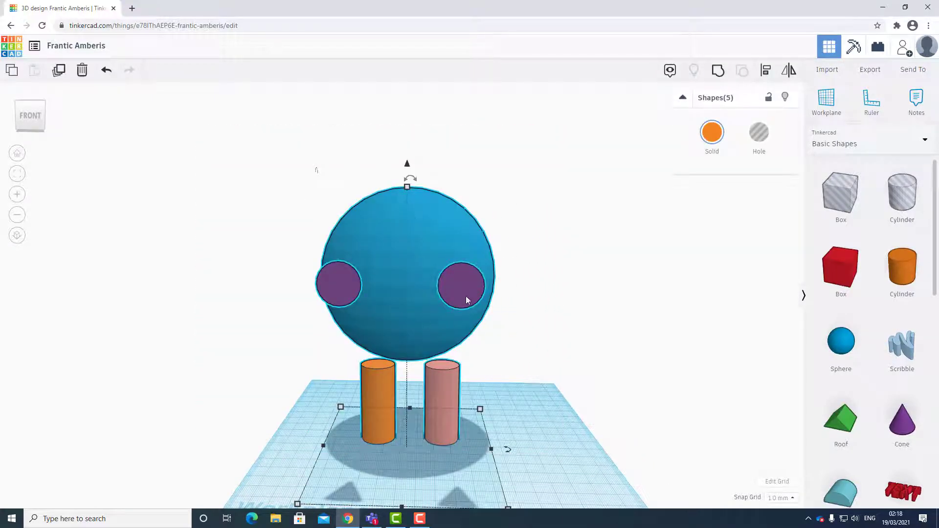
right_drag(552, 300, 421, 315)
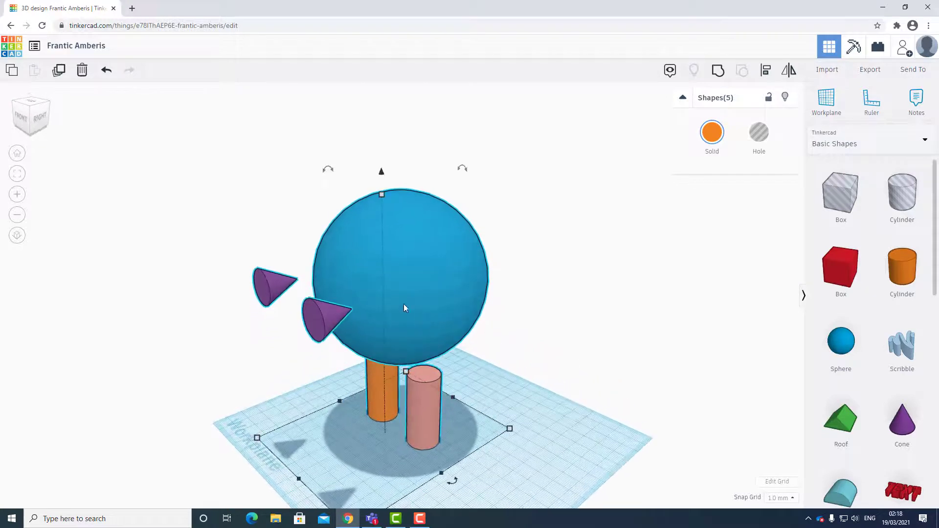
drag(325, 169, 324, 169)
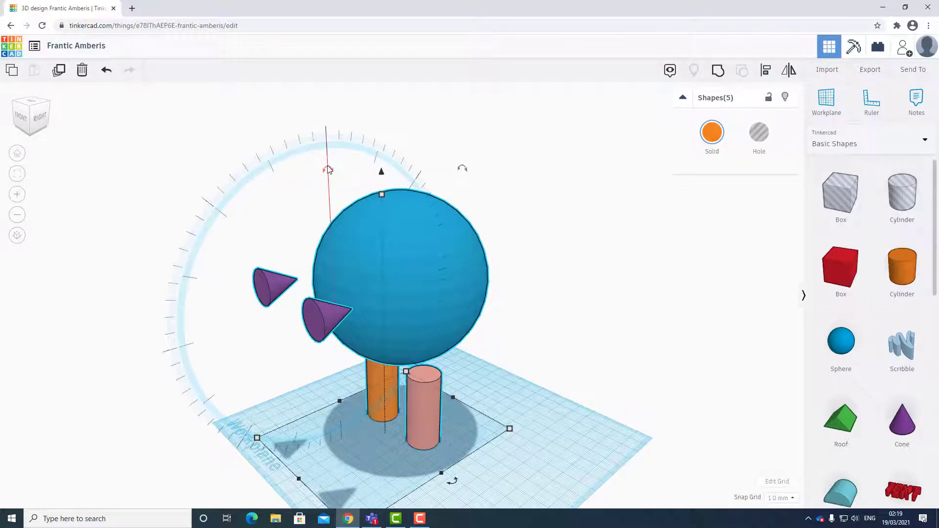
drag(328, 170, 327, 174)
scroll(328, 171, down, 3)
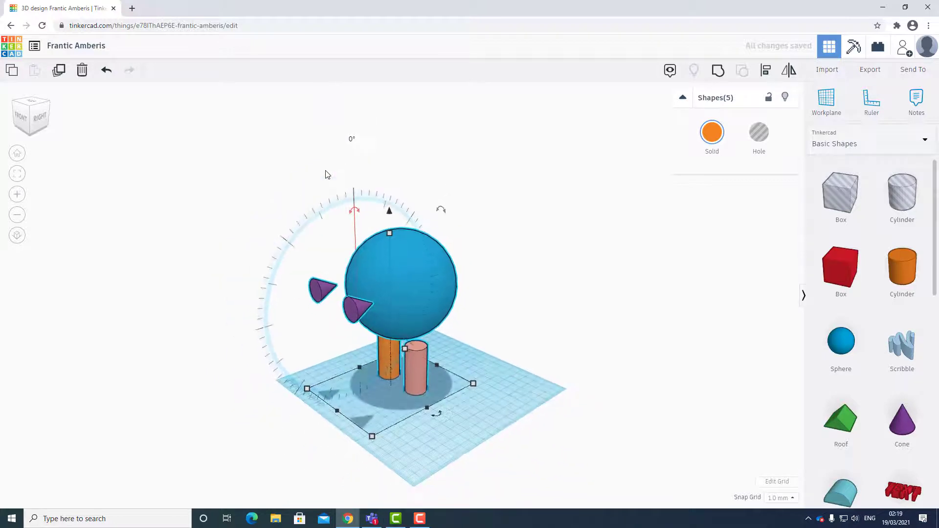
drag(351, 207, 357, 213)
key(Return)
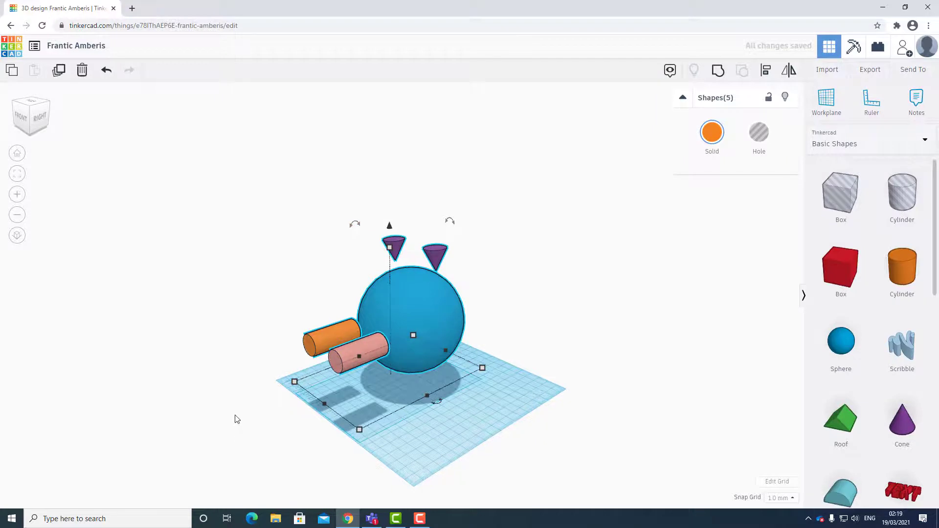
Step: Lower the whole figure by 62.70 mm, so that its underside is 50 mm below the workplane
right_drag(235, 419, 390, 453)
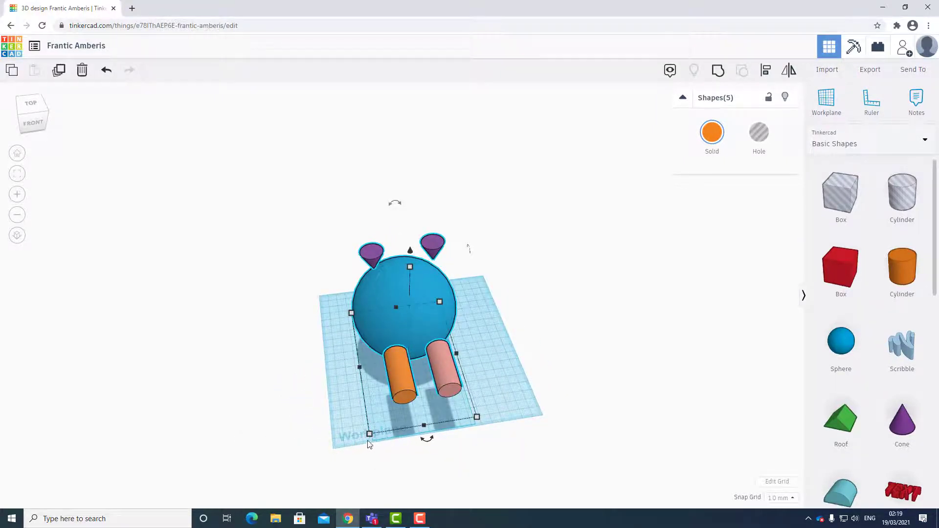
right_drag(428, 465, 398, 505)
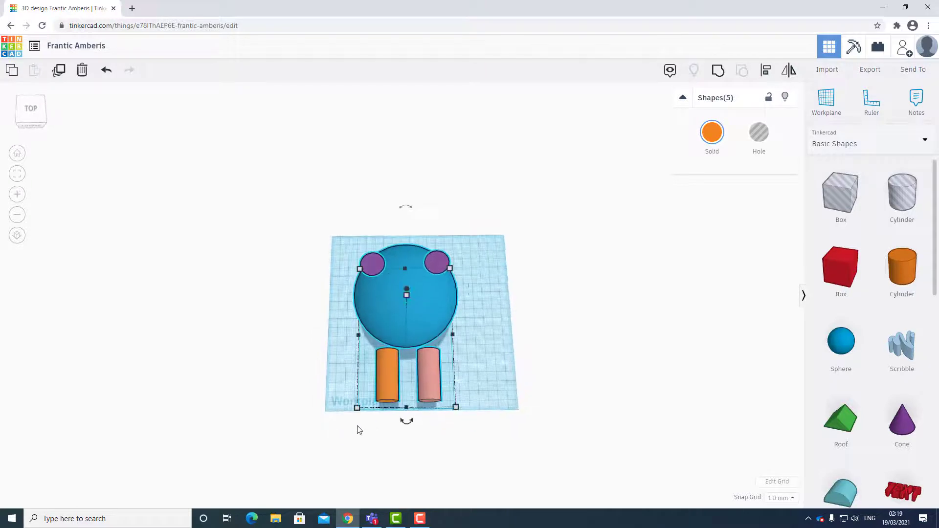
right_drag(402, 448, 401, 335)
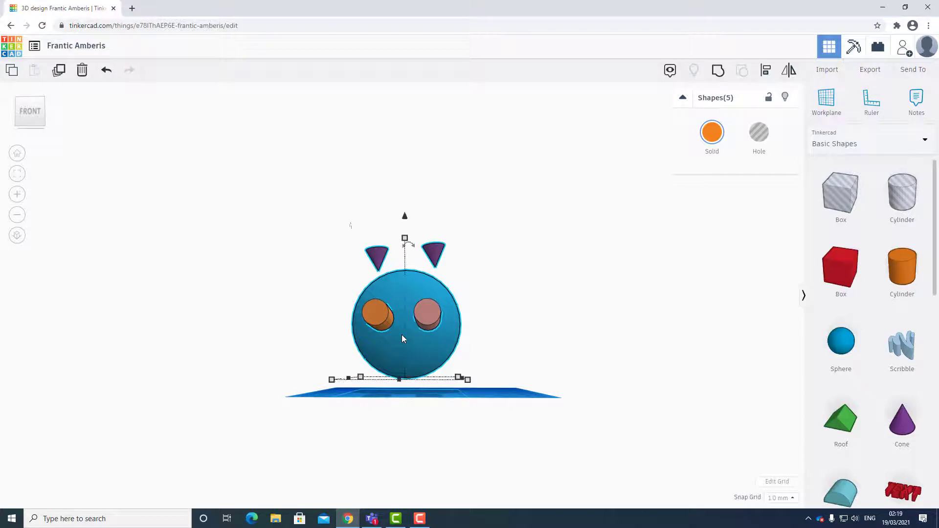
drag(406, 219, 409, 289)
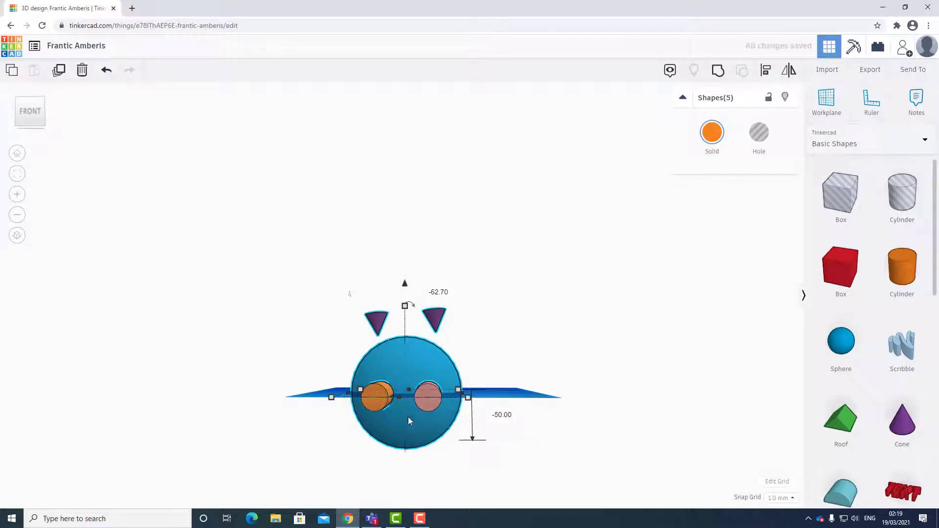
scroll(400, 424, up, 4)
scroll(409, 470, down, 2)
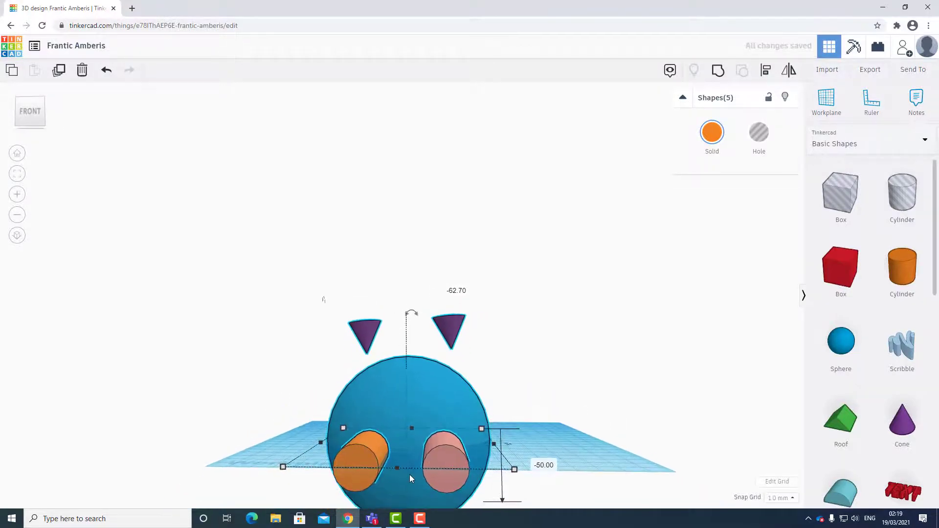
scroll(416, 460, up, 2)
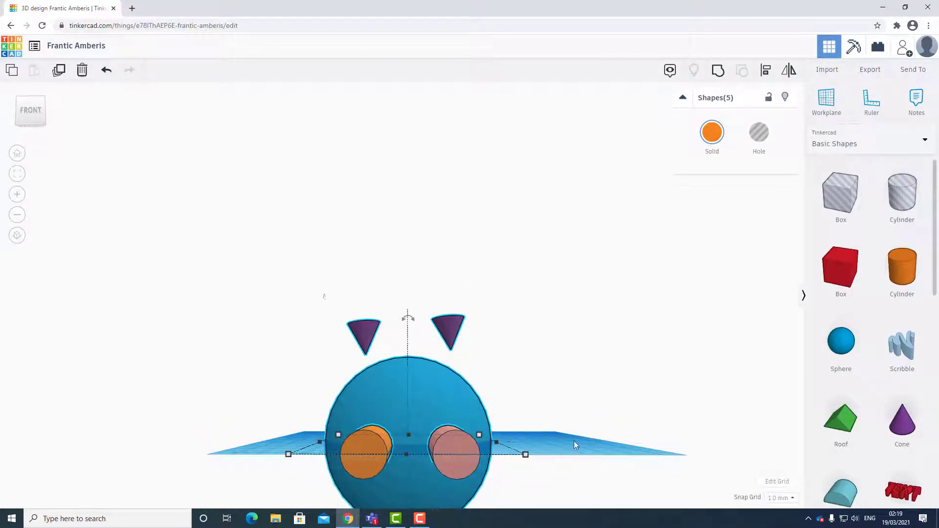
Step: Nudge the whole figure back from the workplane's front edge, checking its position from above
key(ctrl+Up)
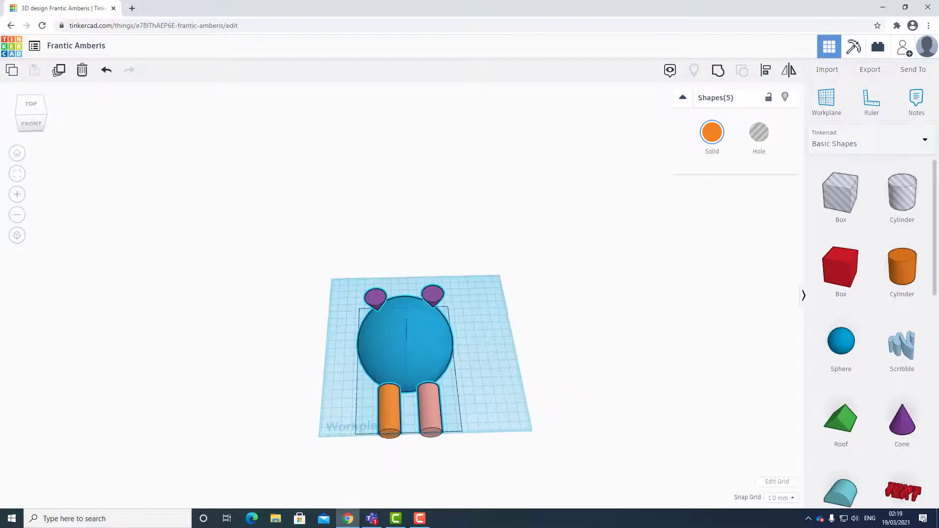
right_click(422, 387)
key(Escape)
key(ctrl+Up)
key(ctrl+Up)
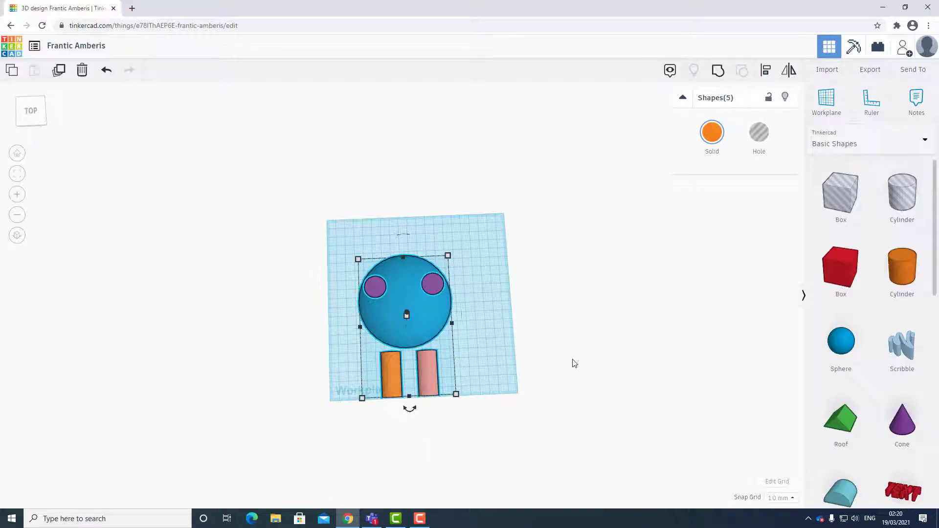
key(Up)
key(Up)
key(Up)
key(Up)
key(Up)
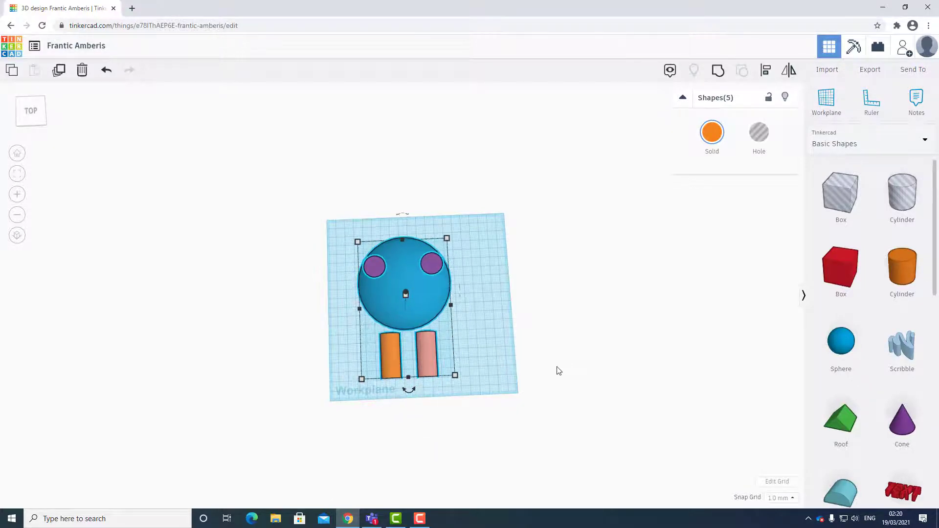
key(Up)
key(Up)
key(Up)
key(Up)
key(Up)
key(Up)
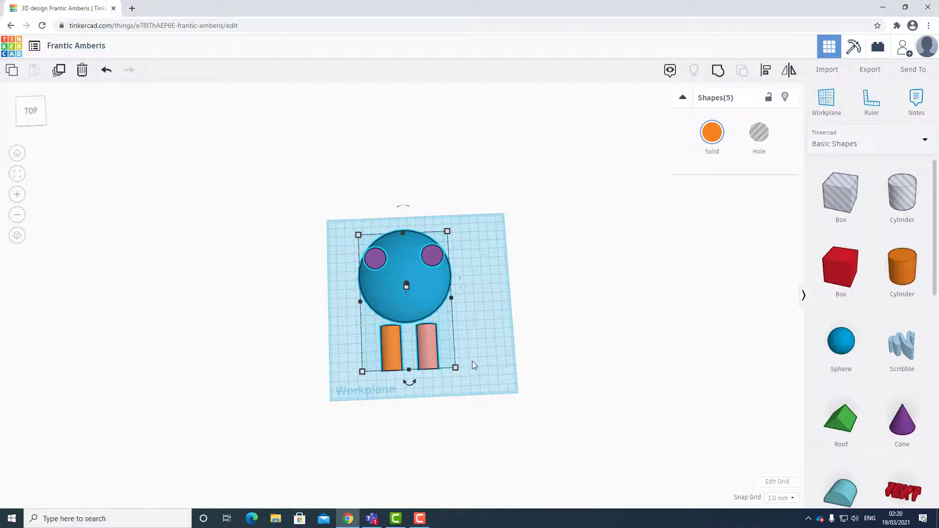
Step: Nudge the whole figure sideways to the right so it sits near the middle of the workplane's width
key(Right)
key(Right)
key(Right)
key(Right)
key(Right)
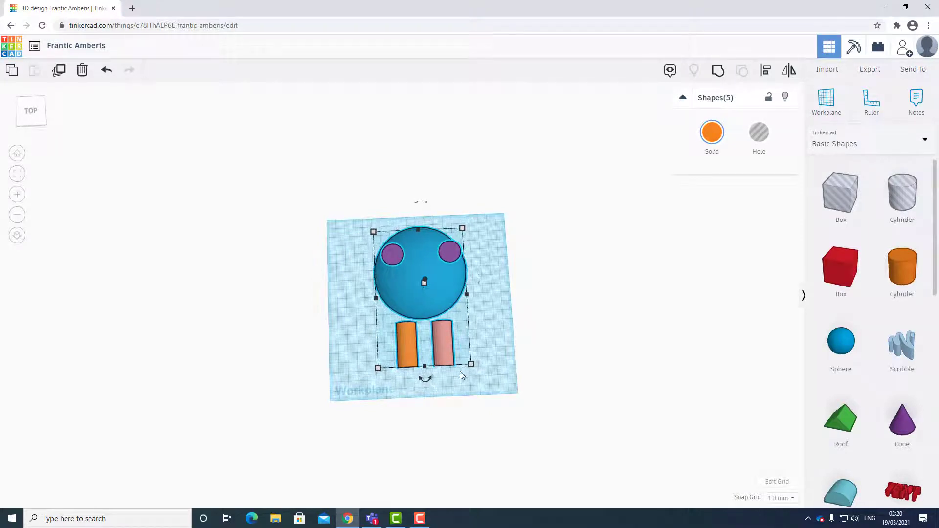
key(Left)
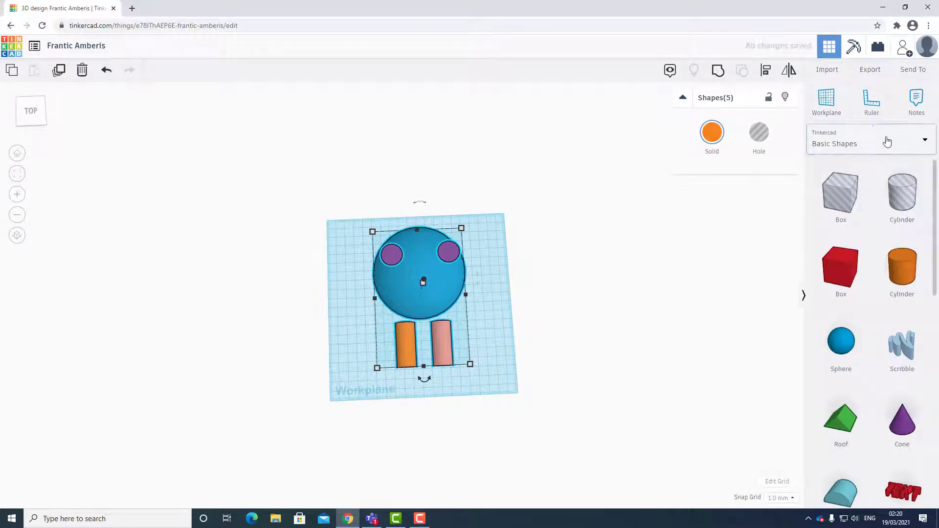
Step: Place a ruler at the front left corner of the figure's bounding box to display its dimensions
click(866, 109)
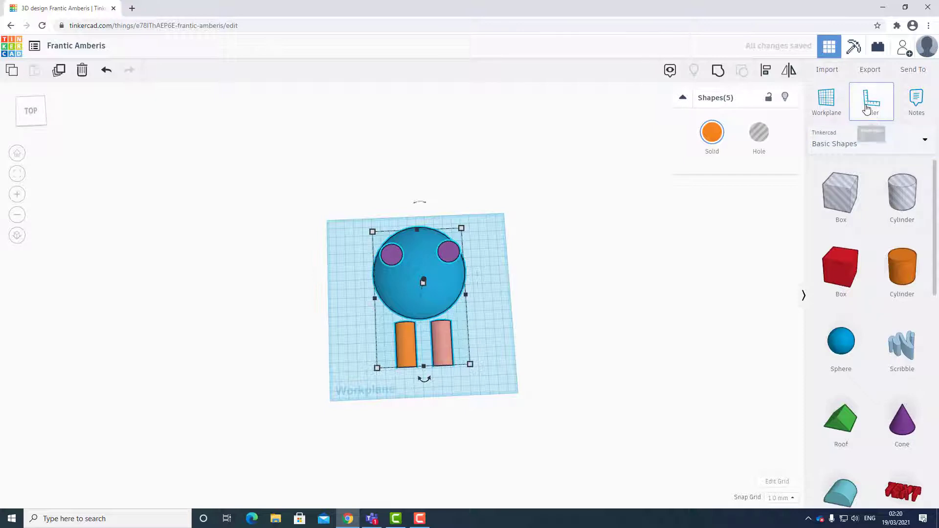
click(377, 368)
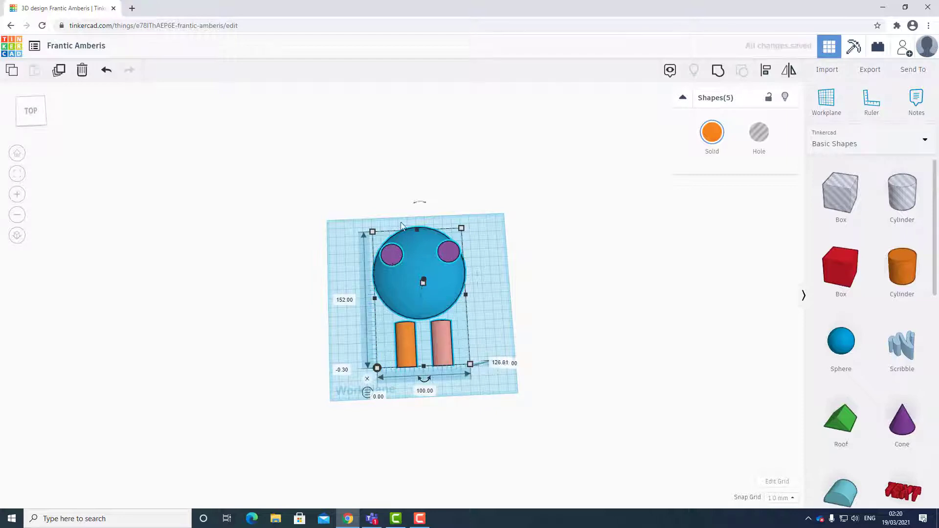
right_drag(392, 385, 403, 484)
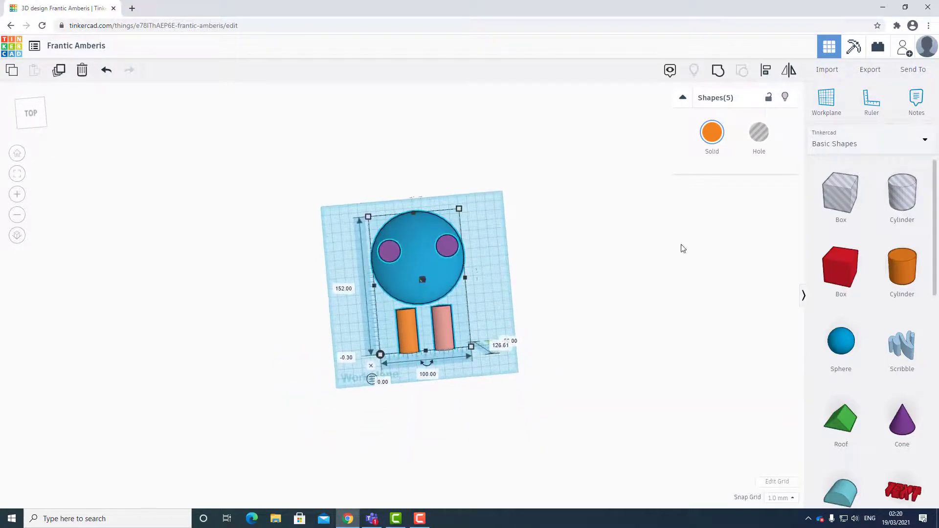
Step: Select all five shapes and export only the selected shapes as an OBJ file for 3D printing
click(232, 197)
drag(251, 163, 477, 373)
click(867, 71)
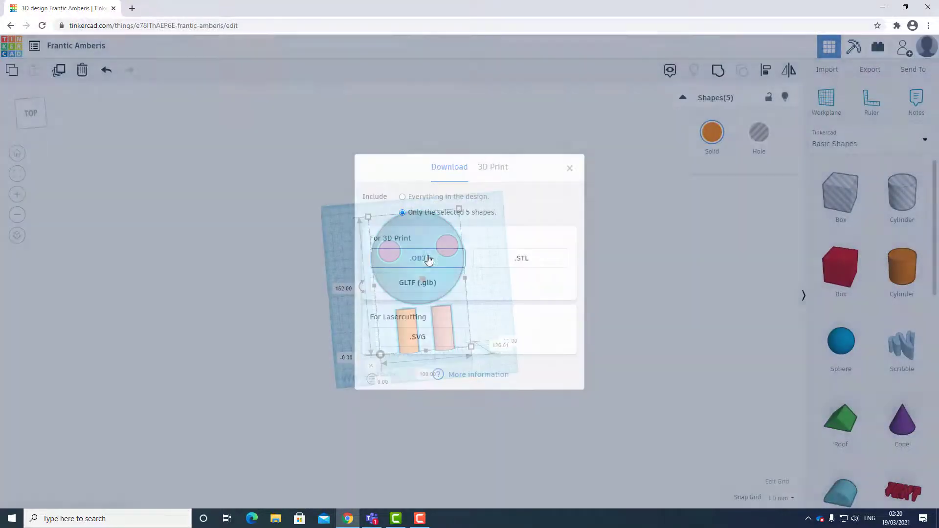
click(428, 258)
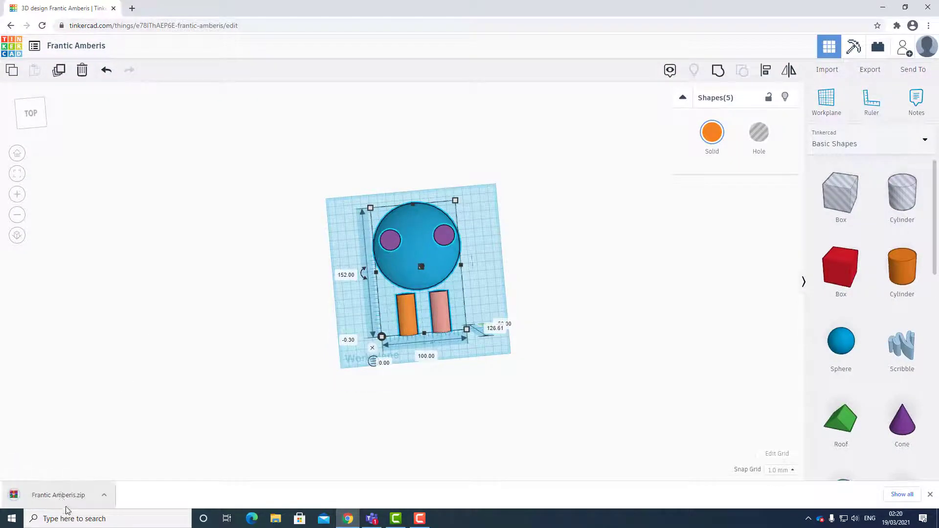
Step: Show the downloaded Frantic Amberis.zip in its folder and open the archive with Windows Explorer
click(104, 496)
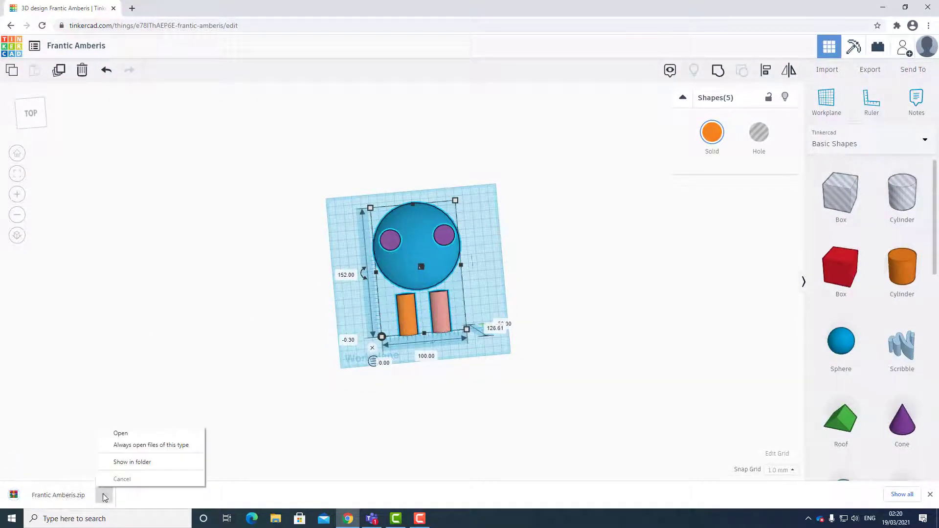
click(132, 462)
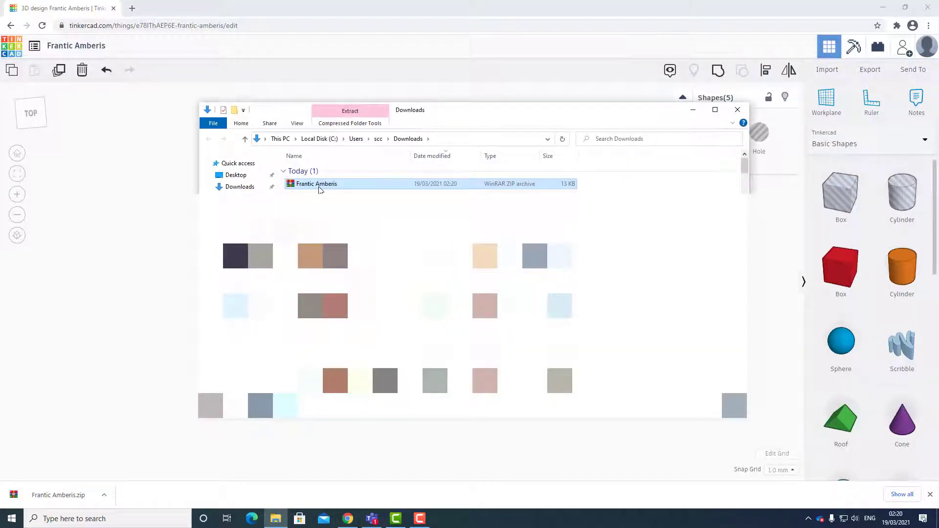
right_click(319, 190)
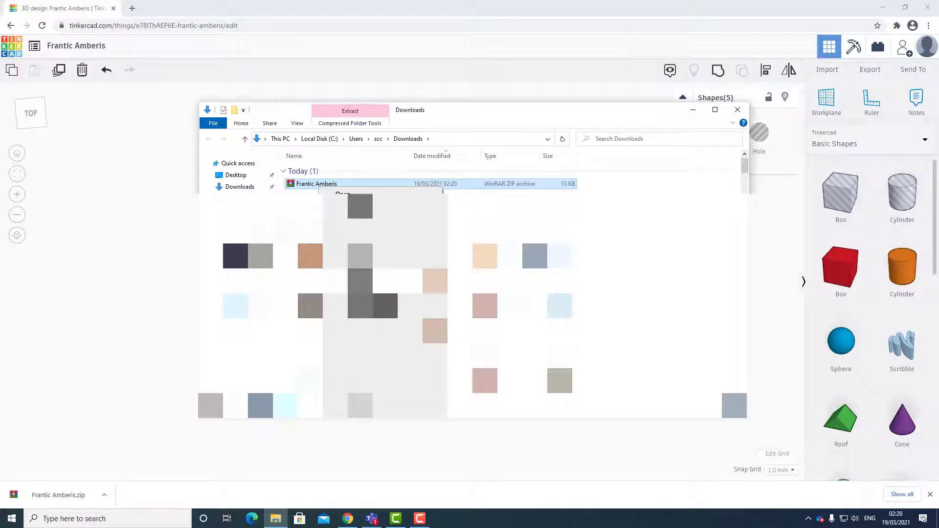
mouse_move(421, 280)
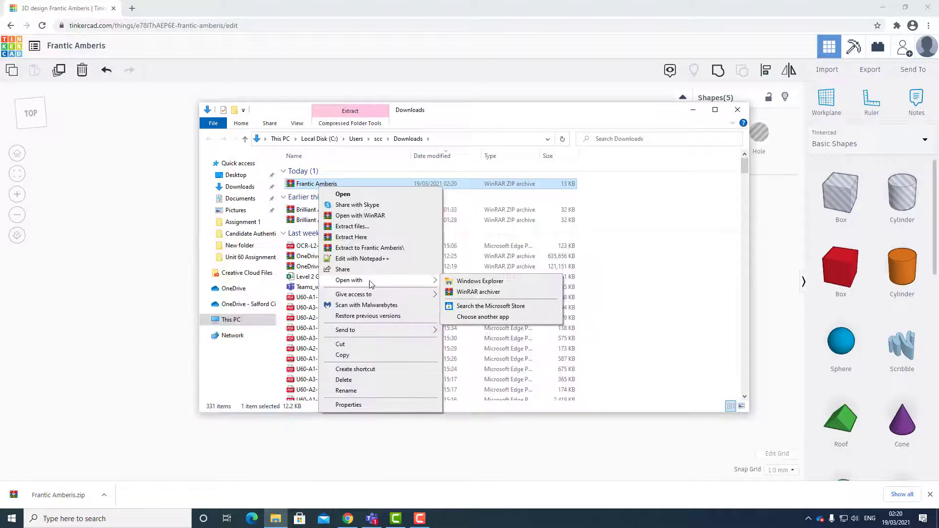
click(485, 282)
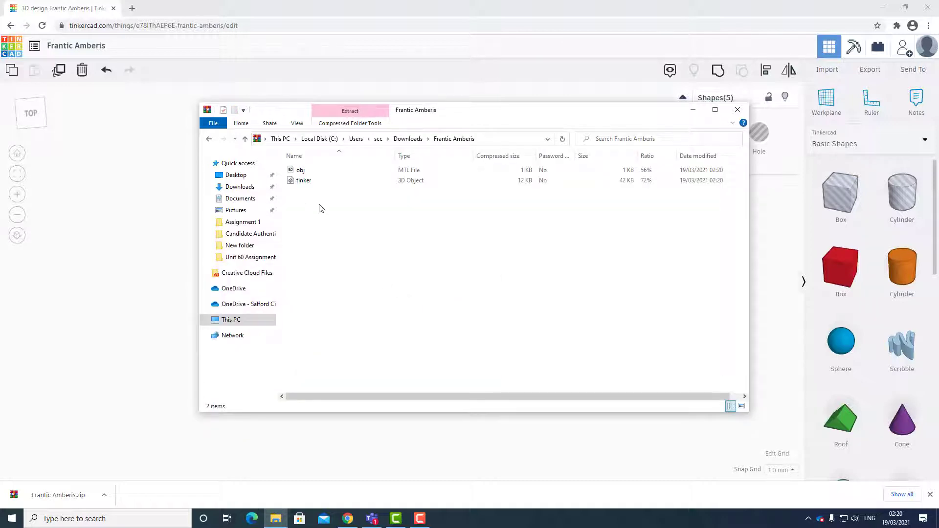
Step: Select the obj and tinker files in the archive and clear desktop space by moving their window aside and minimising the browser
drag(335, 199, 310, 146)
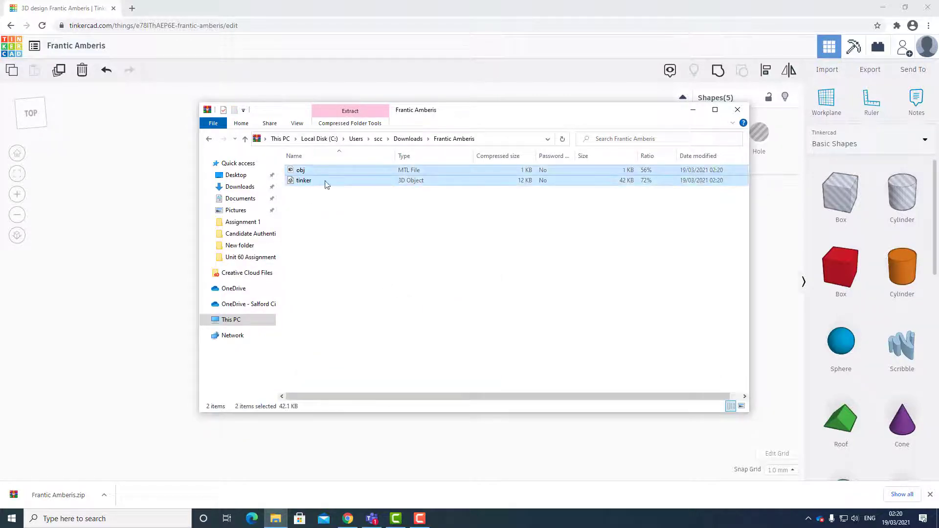
drag(448, 119, 661, 140)
click(882, 7)
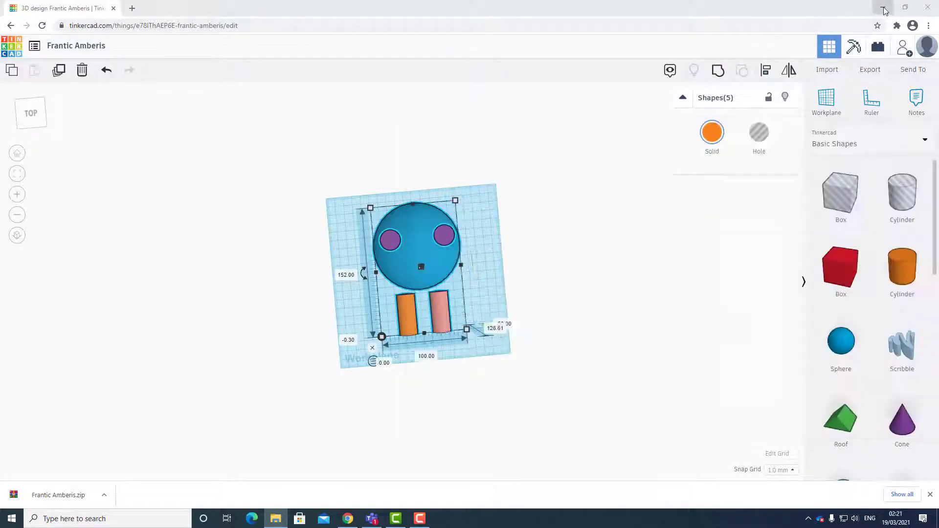
Step: Create a new desktop folder named Tinkers and open it
click(185, 191)
right_click(185, 187)
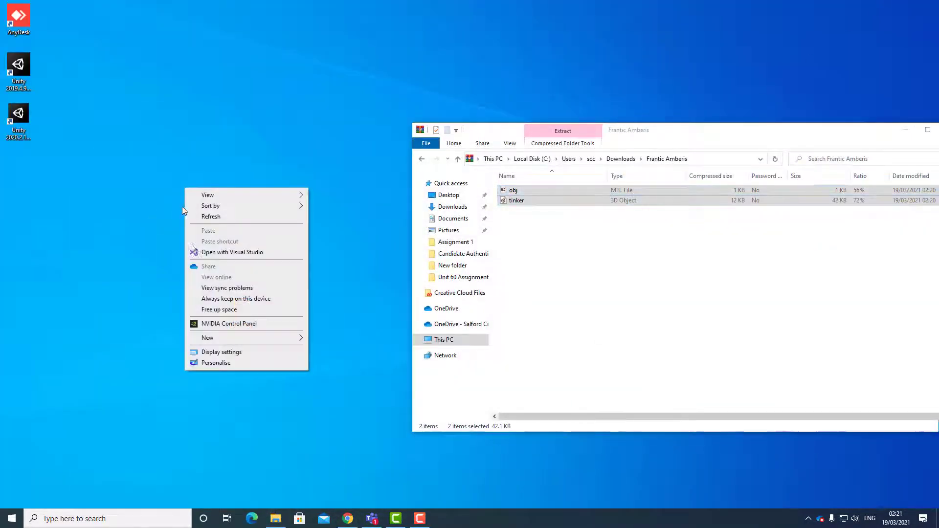
mouse_move(279, 342)
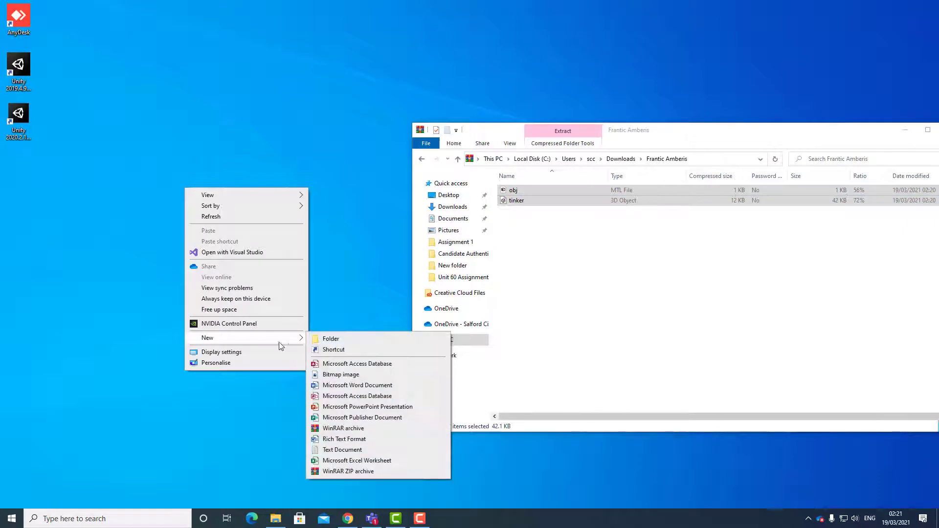
click(325, 342)
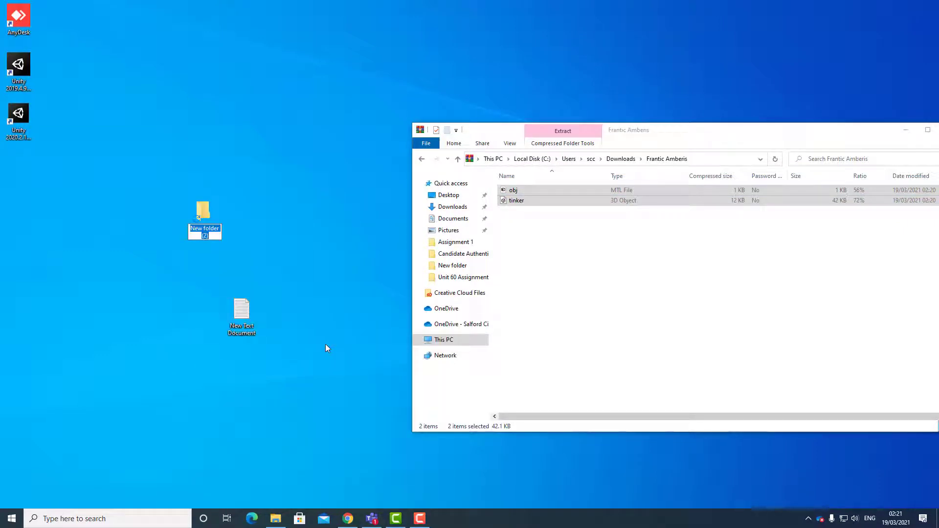
text(Tin)
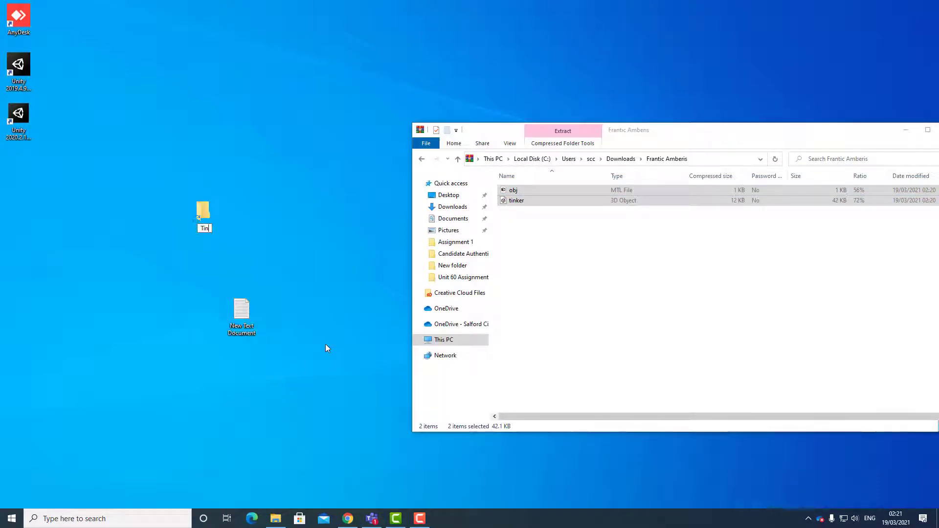
text(kers)
key(Return)
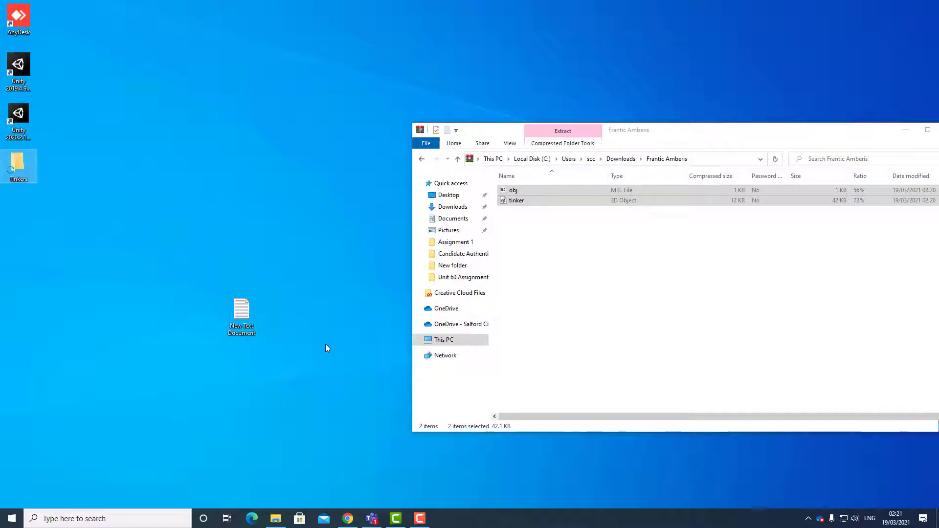
double_click(17, 164)
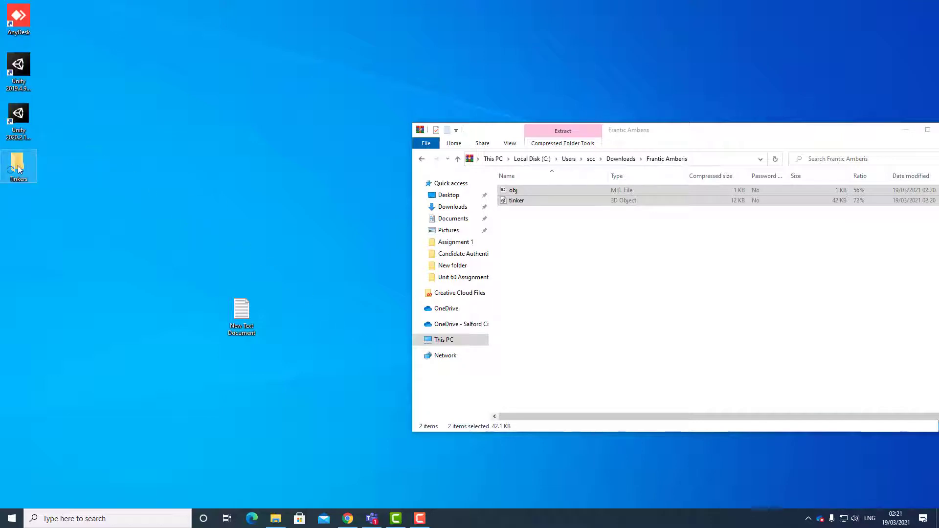
Step: Arrange the Tinkers folder window beside the archive and extract the obj and tinker files into the folder
drag(660, 153, 301, 130)
drag(616, 261, 361, 277)
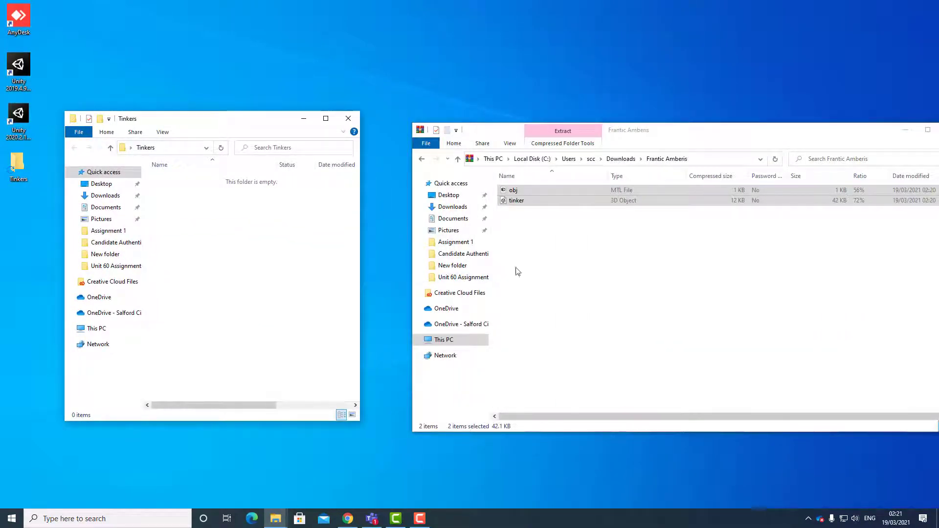
drag(518, 200, 231, 285)
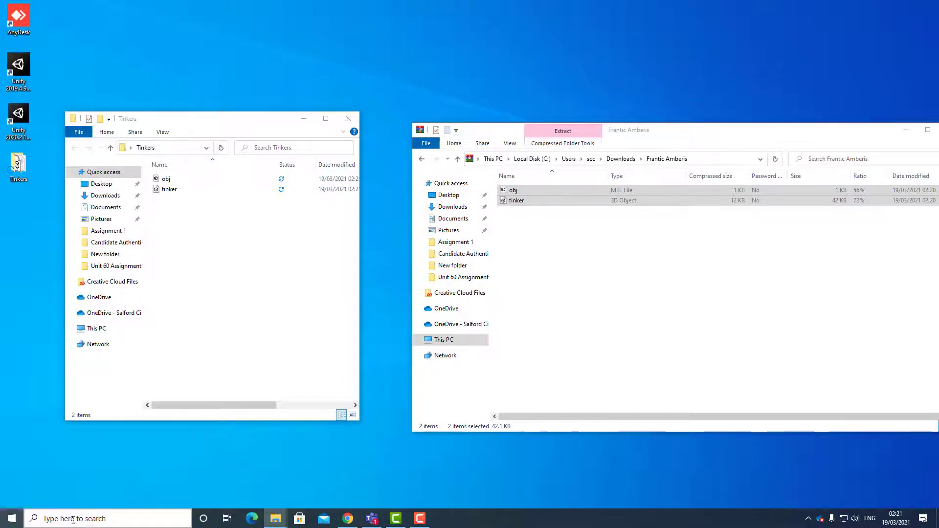
Step: Switch to Unity Hub and start a new project
click(52, 518)
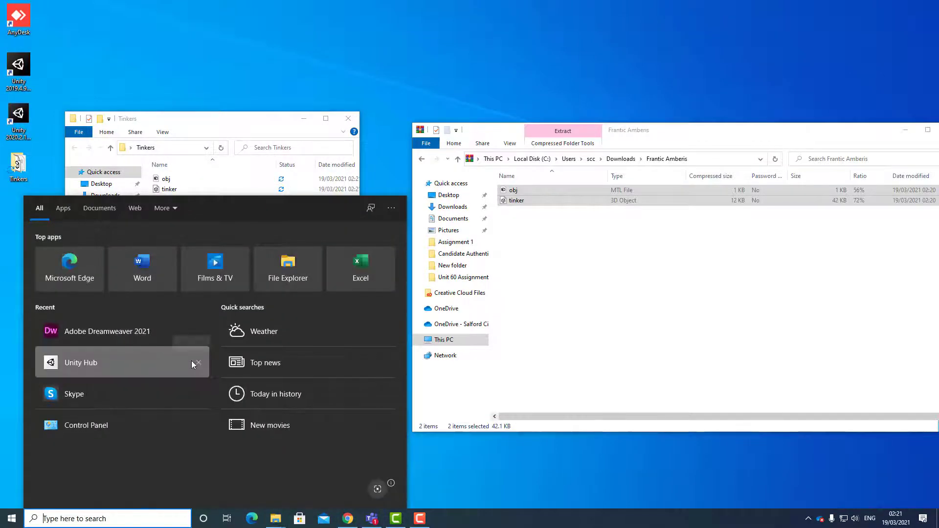
click(122, 367)
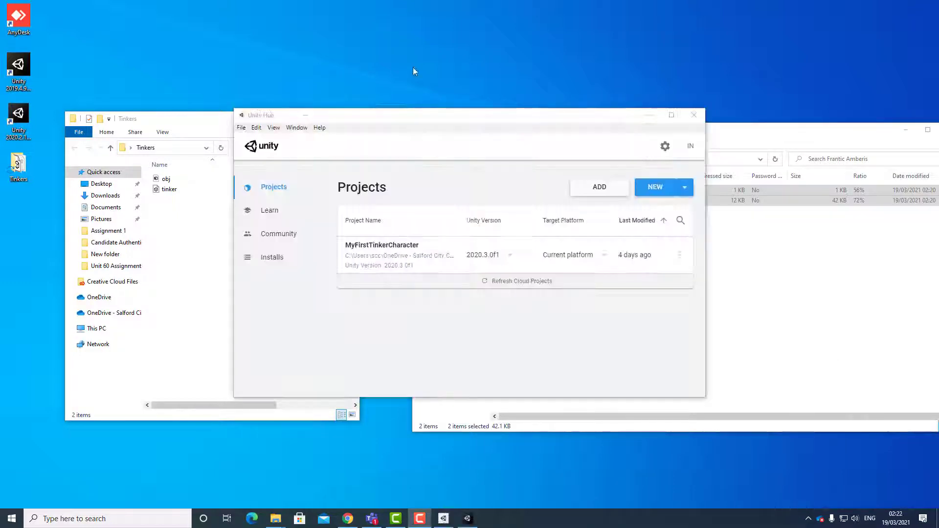
click(655, 190)
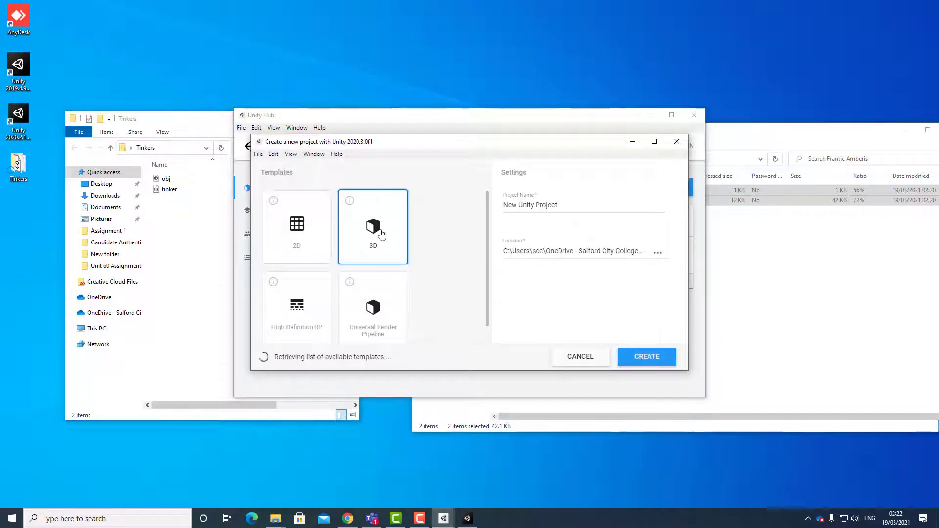
Step: Name the new 3D project AnimatedCharacter
click(565, 199)
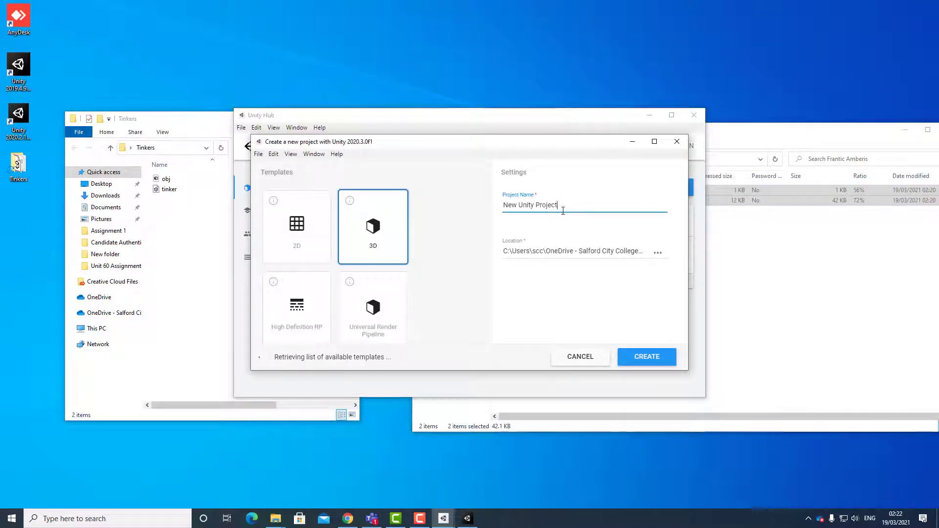
drag(563, 211, 502, 206)
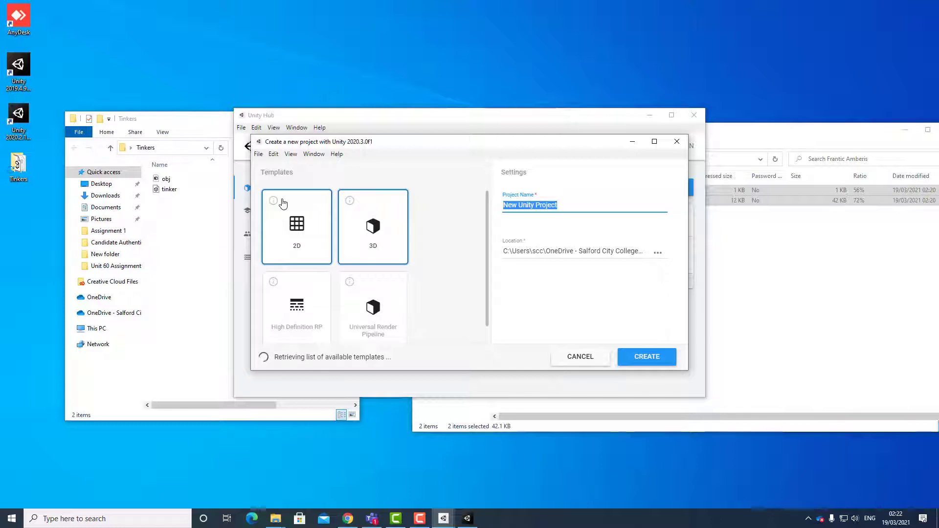
text(A)
key(BackSpace)
text(A)
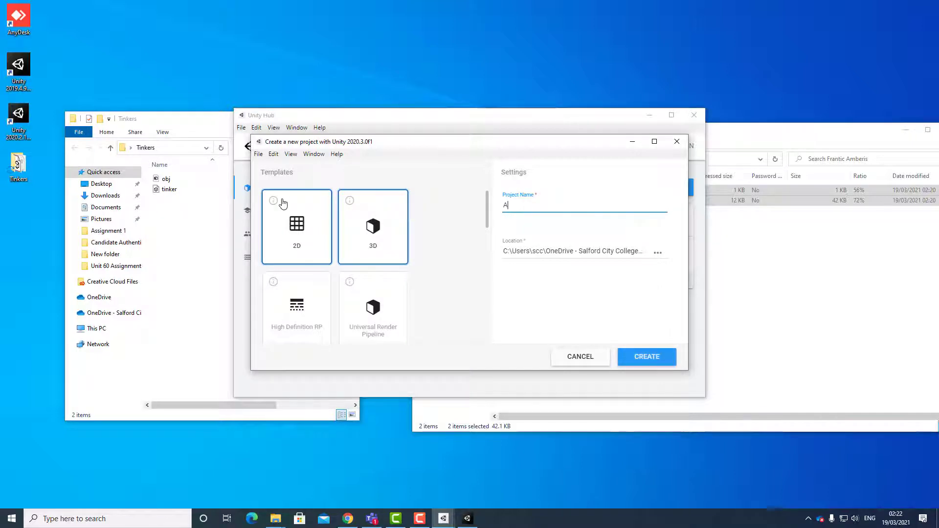
text(nimatedCharacter)
key(Return)
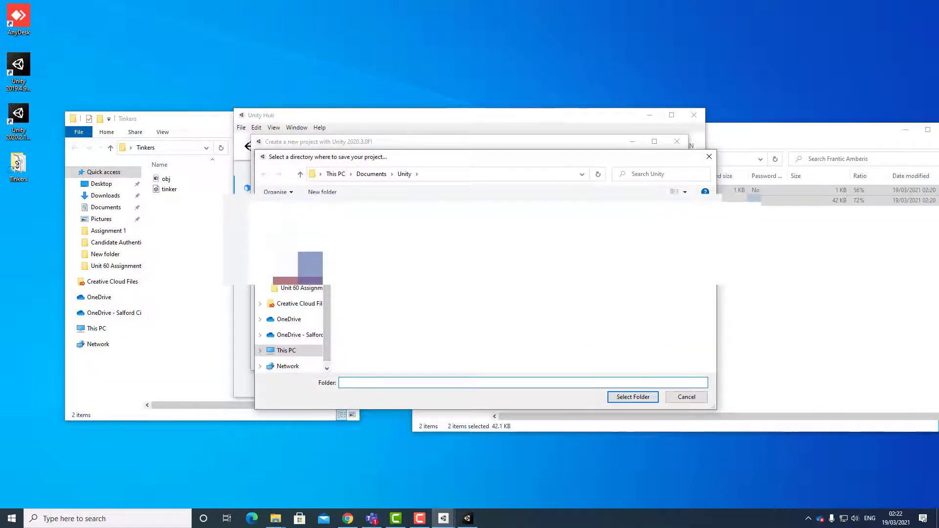
Step: Create a UnityProjects folder on the desktop while choosing the project location and confirm the folder selection
click(320, 191)
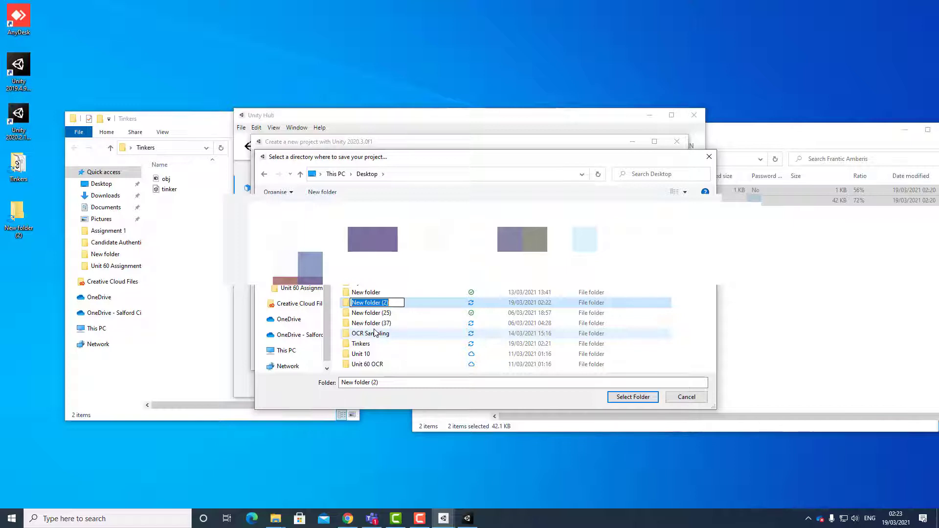
text(UnityP)
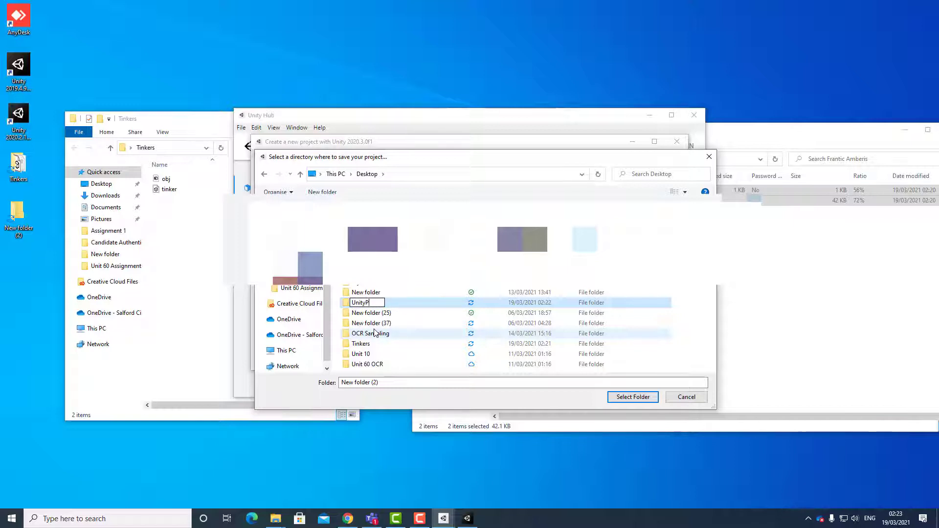
text(rojects)
key(Return)
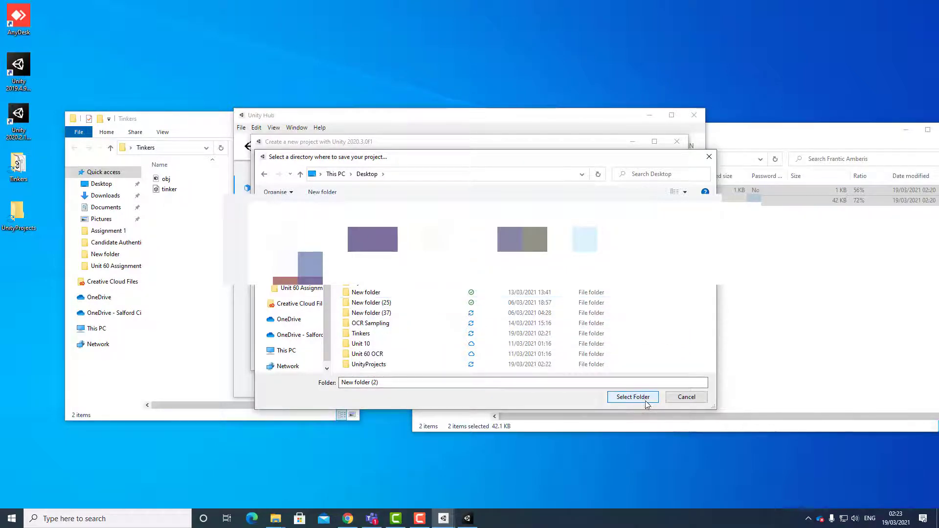
click(632, 397)
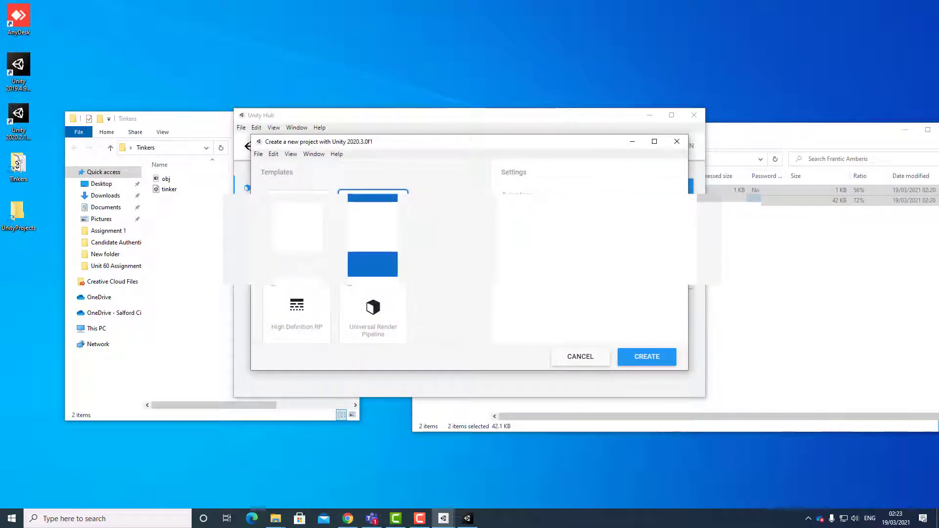
Step: Set the project location to the desktop's UnityProjects folder and create the project, quitting the Launch Unity prompt
click(660, 265)
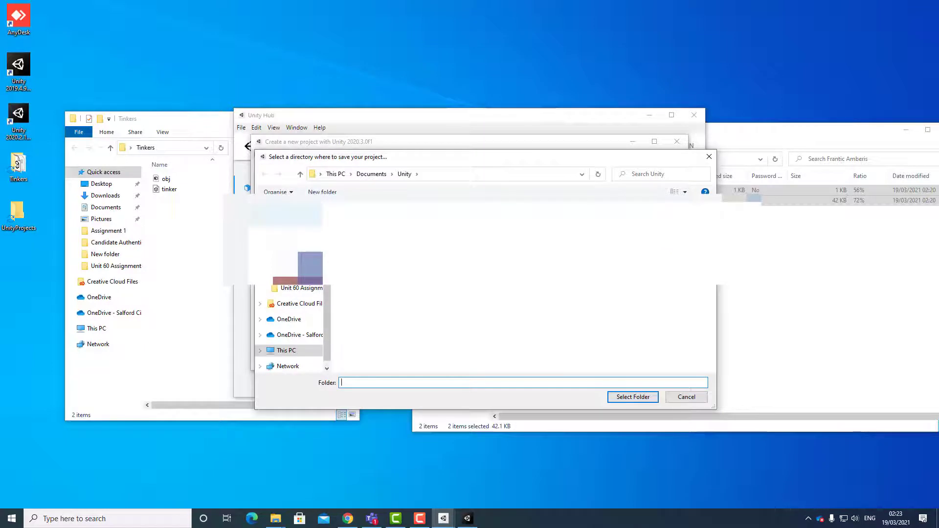
click(289, 215)
click(365, 324)
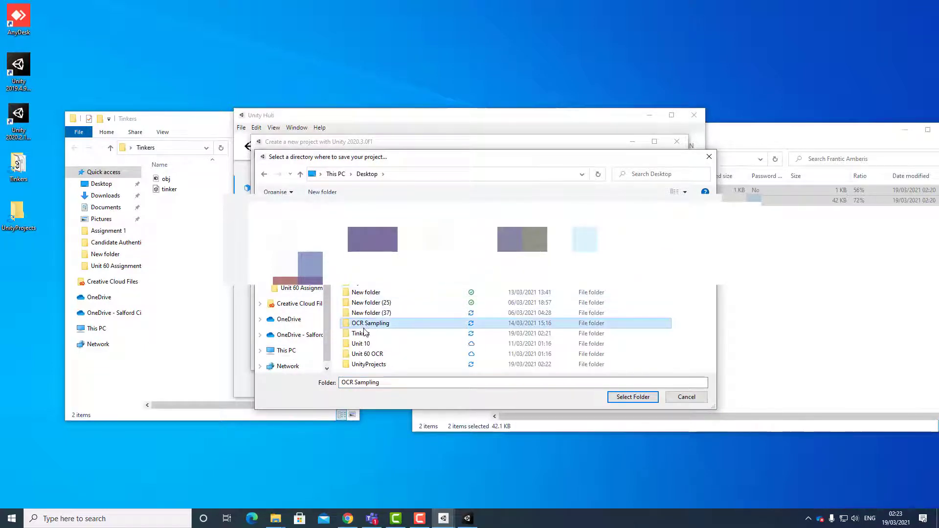
key(Down)
key(Down)
key(Down)
key(Up)
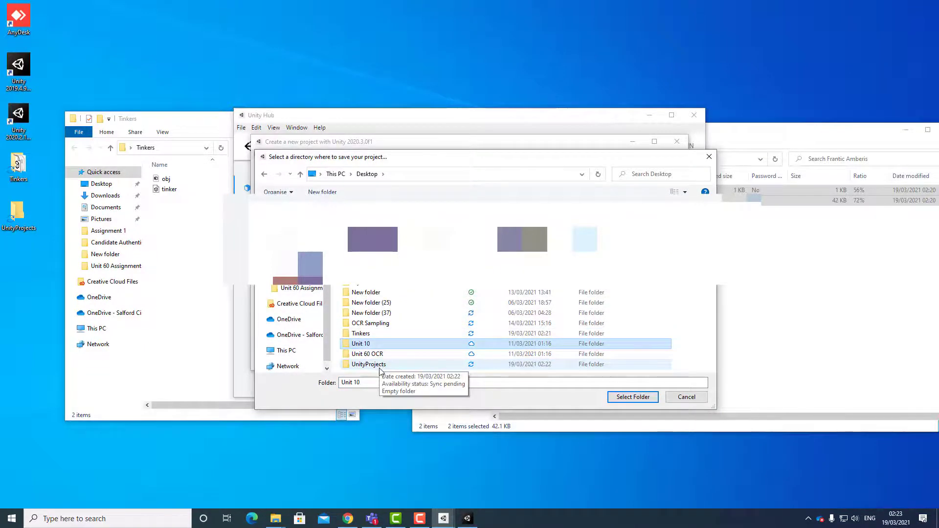
double_click(380, 367)
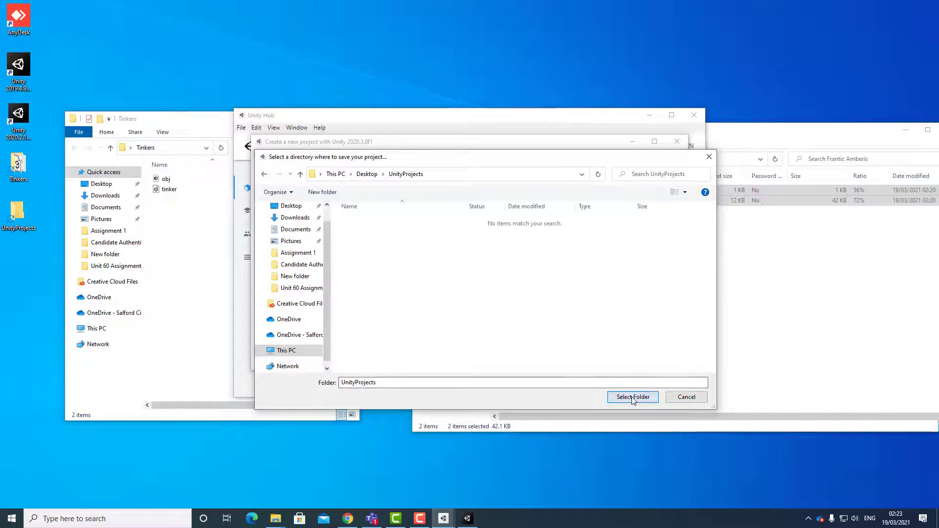
click(633, 397)
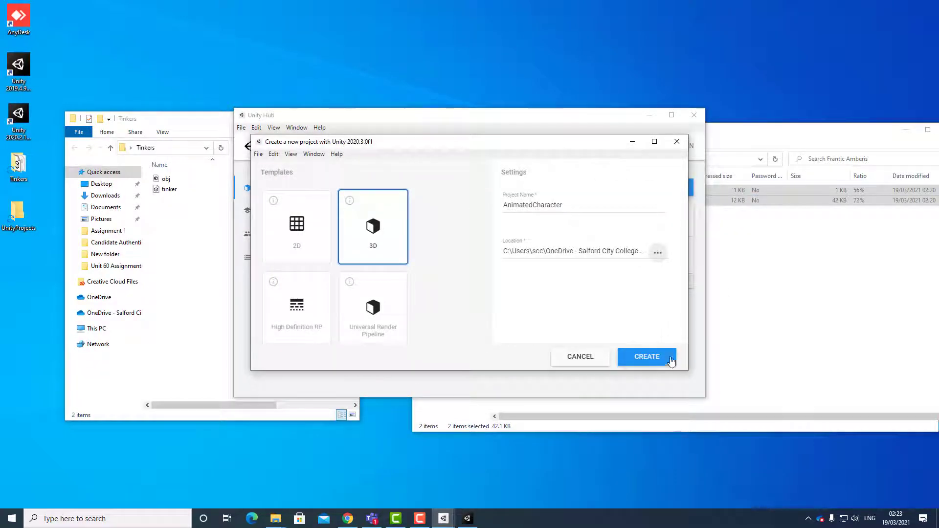
click(649, 357)
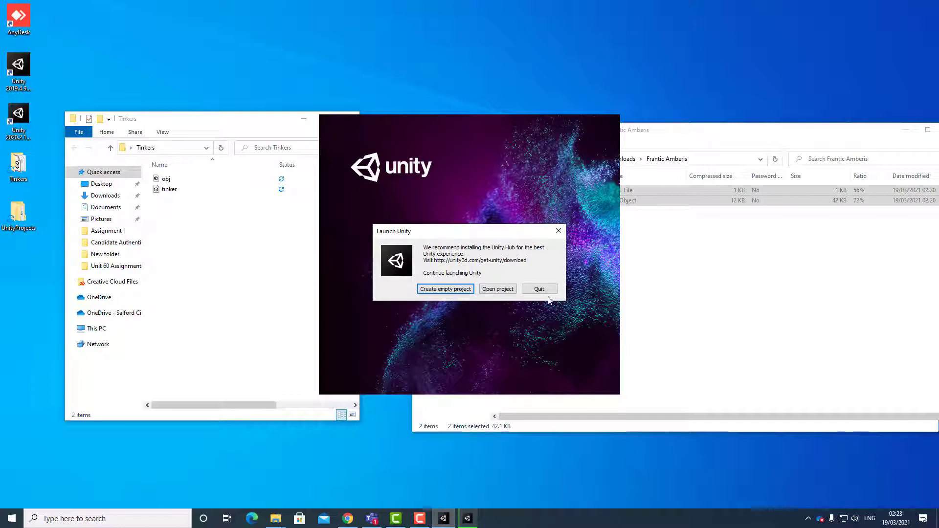
click(543, 289)
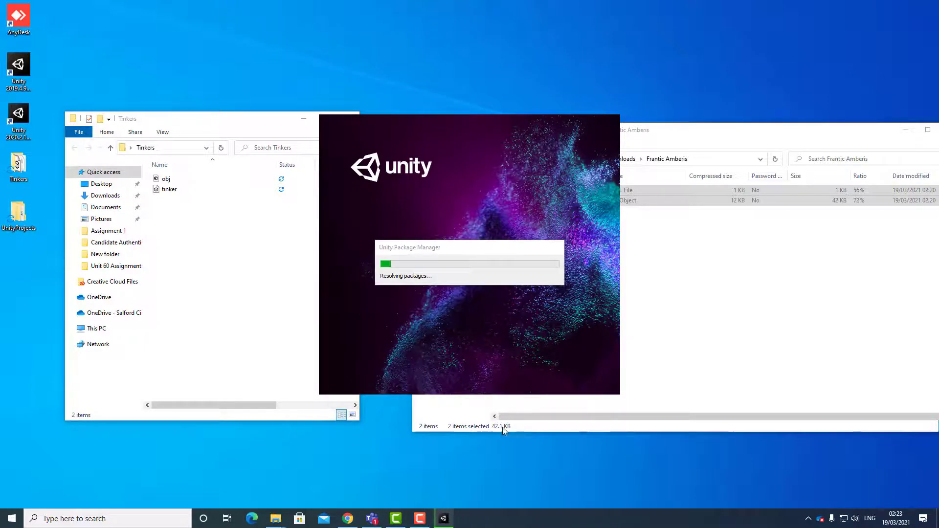
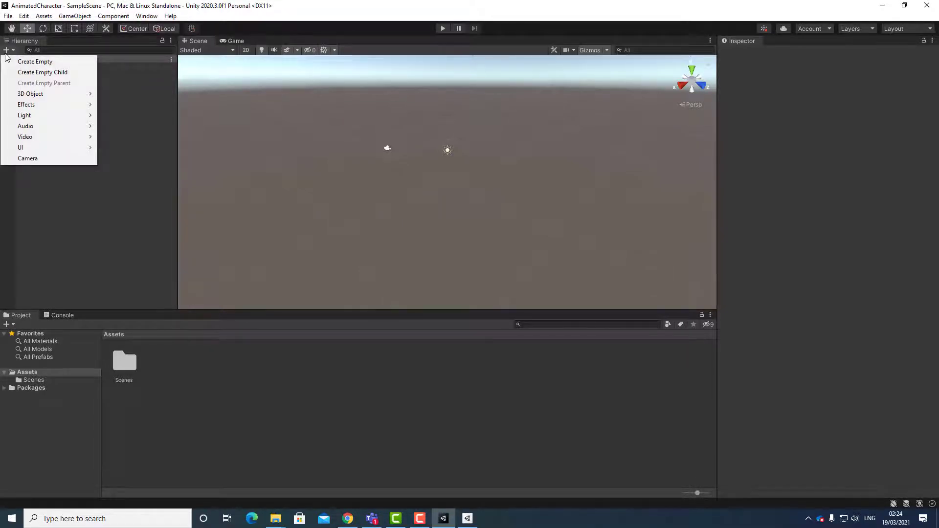
Step: Add a Terrain 3D object to the sample scene
mouse_move(32, 104)
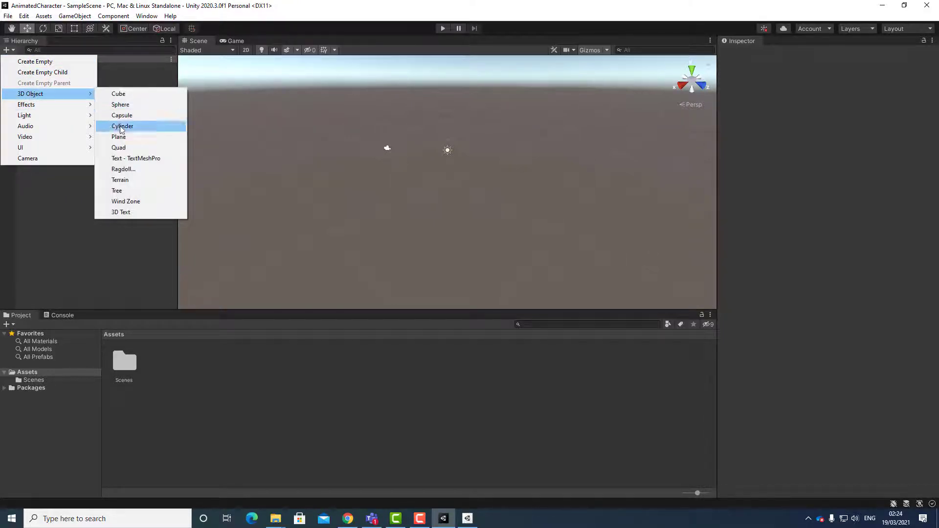
click(140, 181)
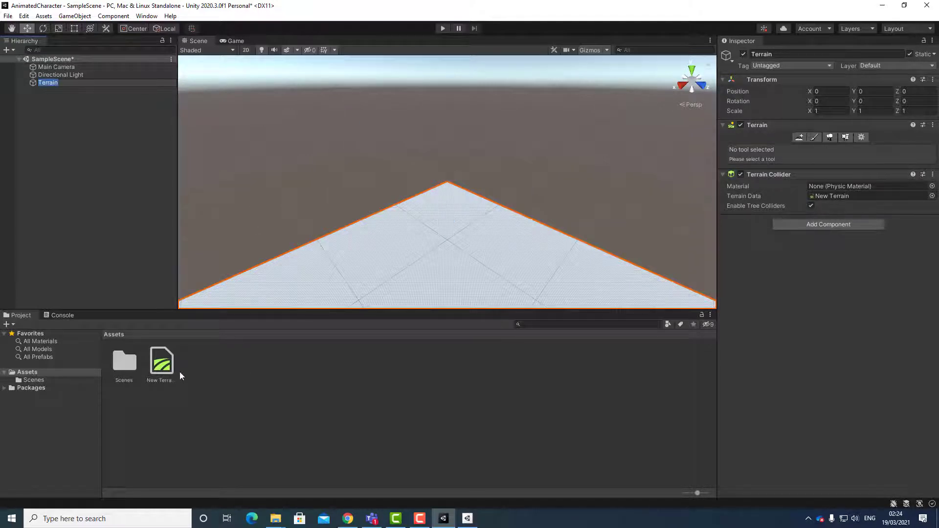
Step: Create a folder named Tinkers inside the project's Assets and open it
click(34, 371)
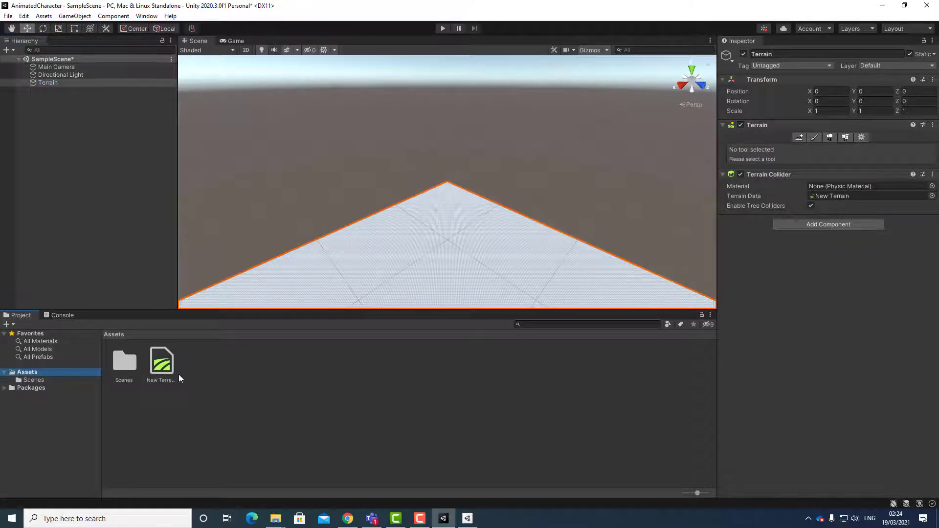
right_click(233, 371)
mouse_move(295, 119)
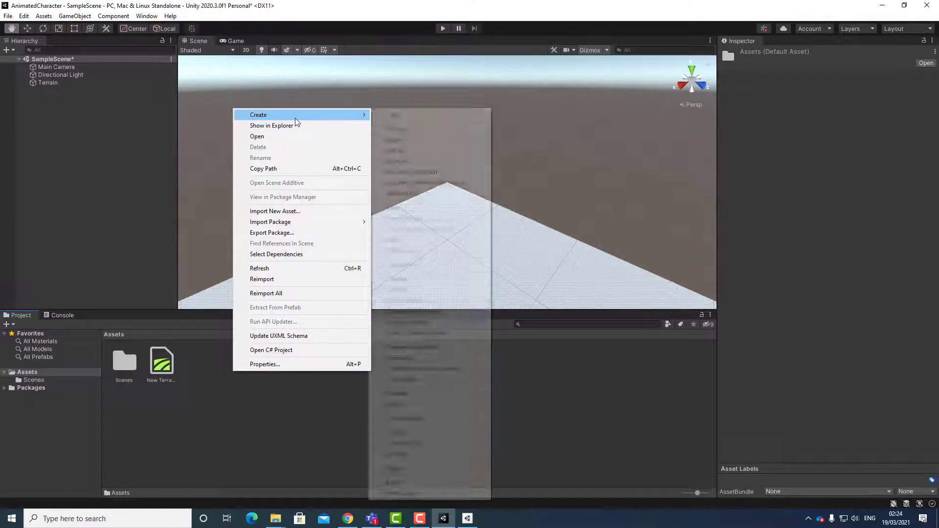
click(394, 115)
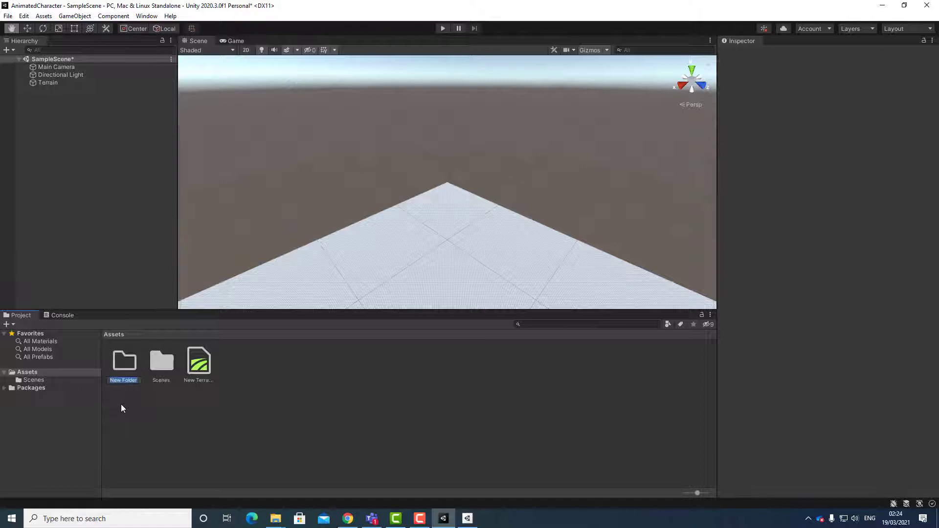
text(Tinkers)
key(Return)
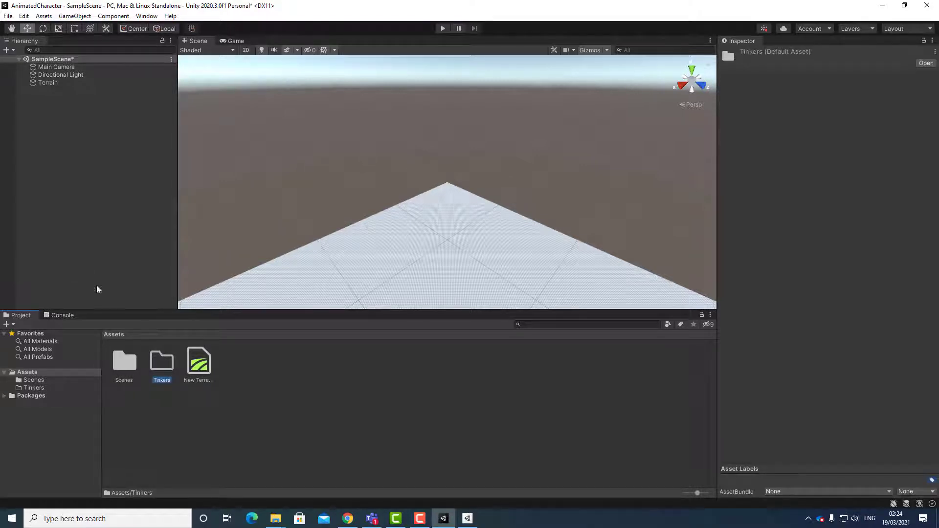
double_click(164, 365)
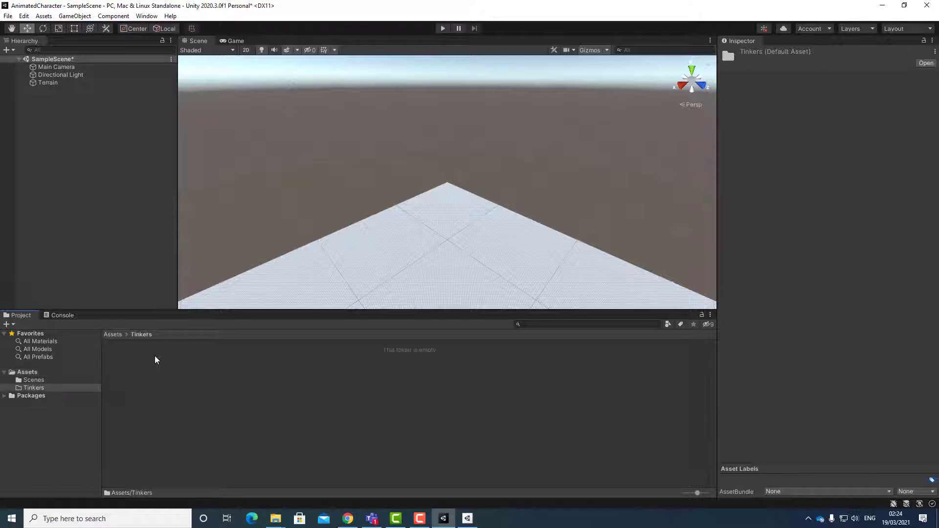
Step: Import the obj and tinker files from the desktop's Tinkers folder into the project's Tinkers assets folder
mouse_move(275, 517)
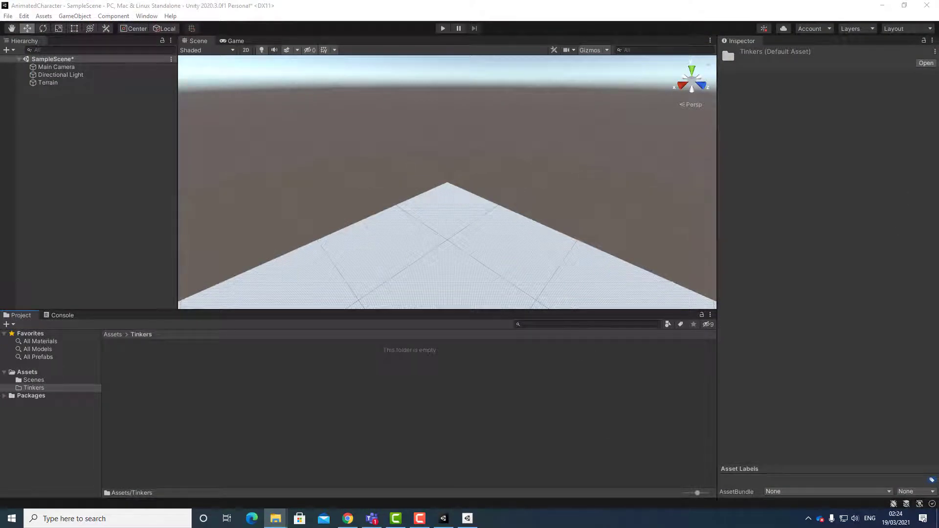
key(alt+Tab)
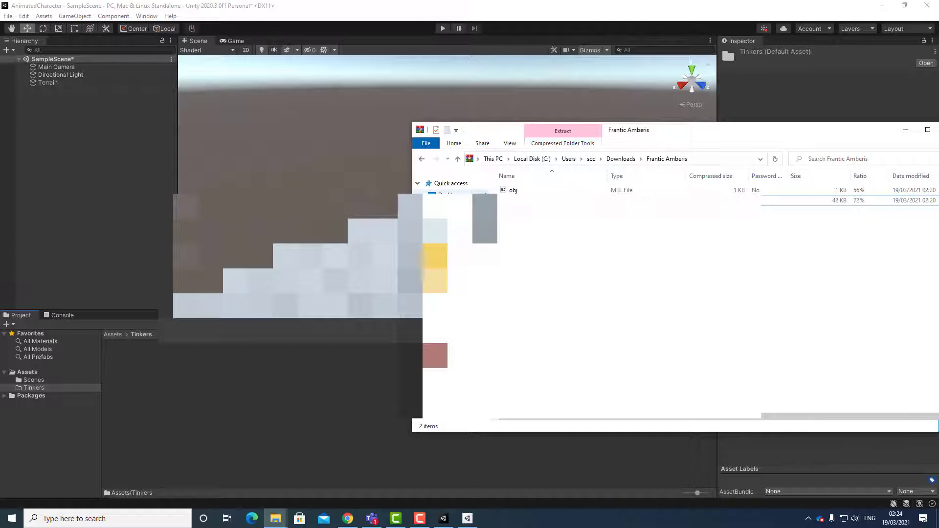
click(440, 192)
double_click(538, 306)
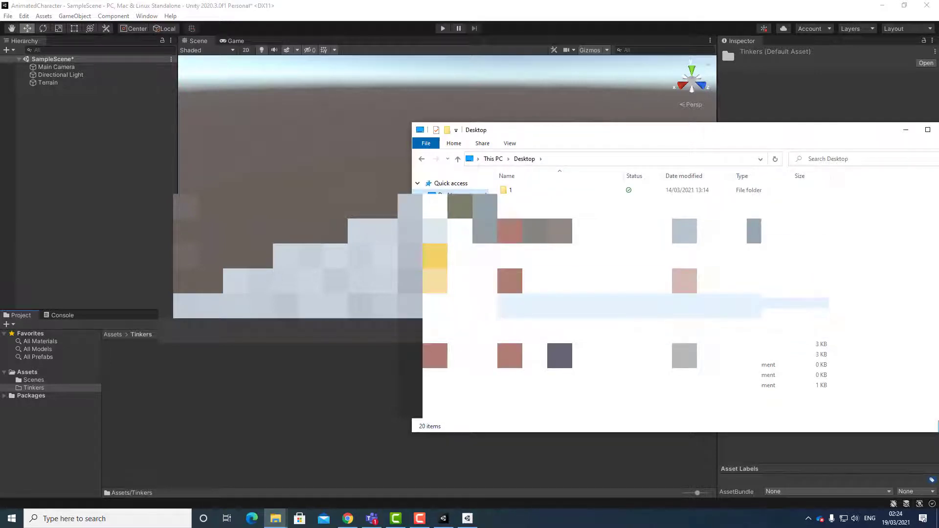
drag(629, 251, 509, 183)
drag(521, 215, 250, 414)
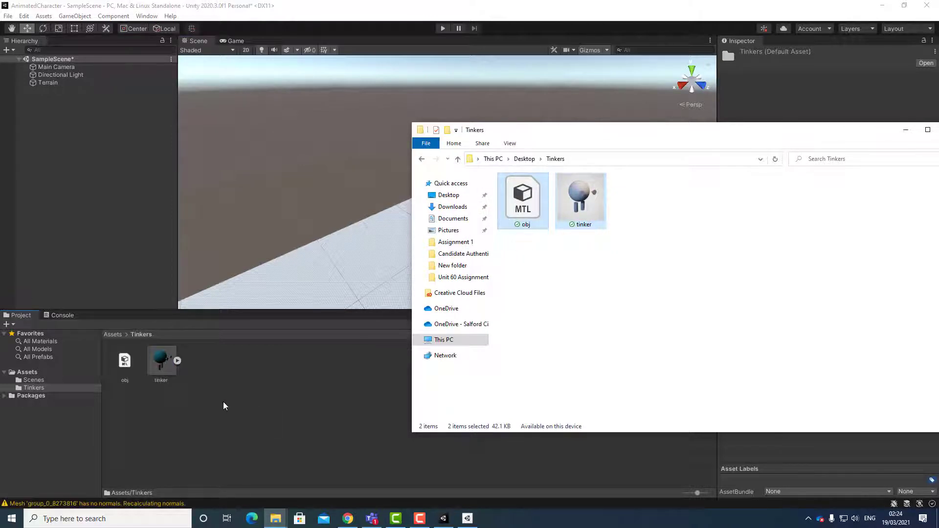
click(202, 406)
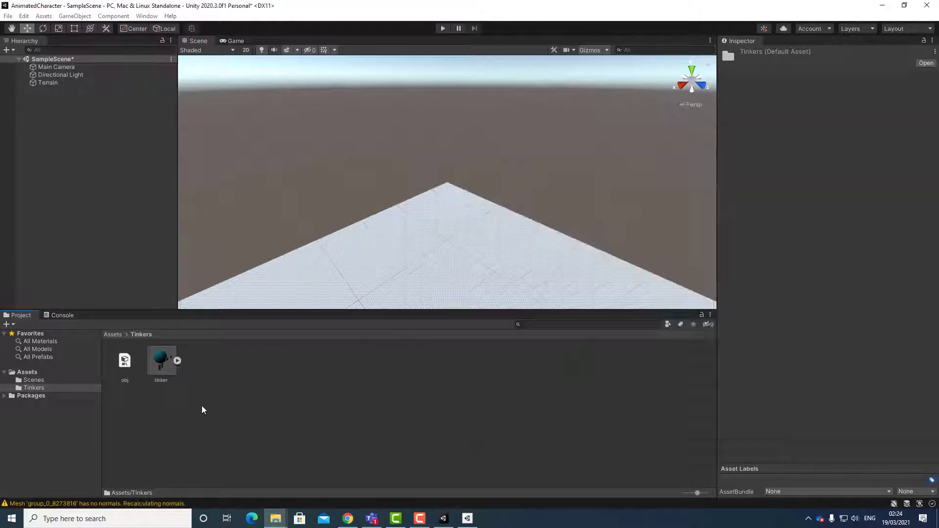
Step: Place the tinker model in the scene above the terrain at about X 114, Y 67, Z 113
click(122, 367)
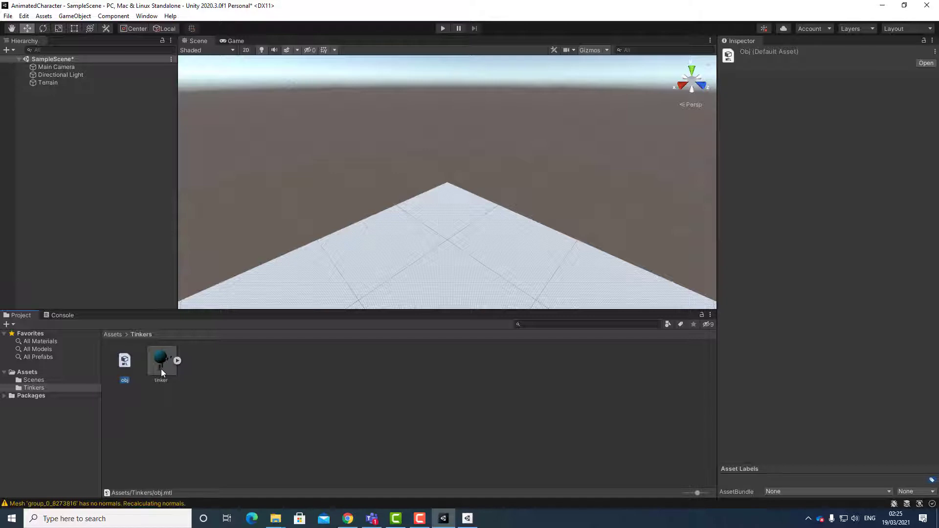
drag(162, 362, 444, 253)
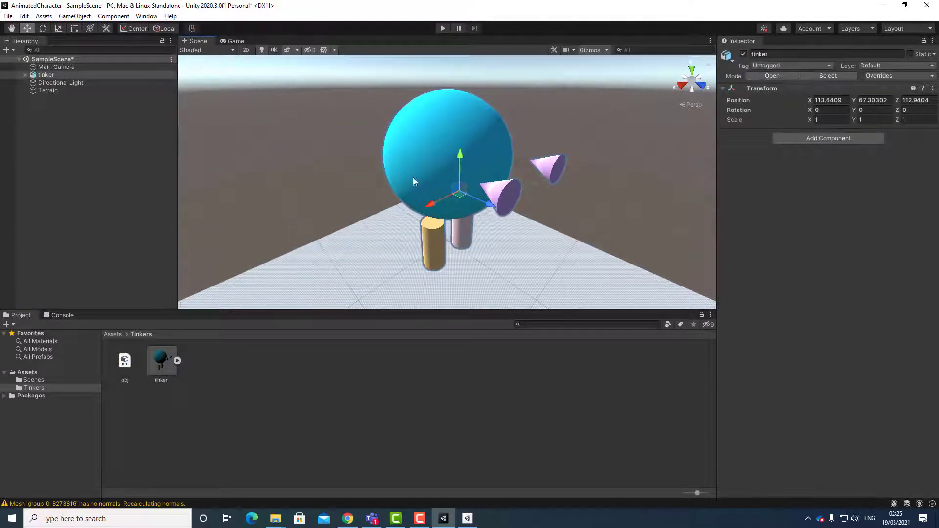
Step: Delete the tinker and obj assets from the Tinkers folder and remove the tinker object from the scene
scroll(492, 233, down, 2)
right_drag(494, 233, 333, 190)
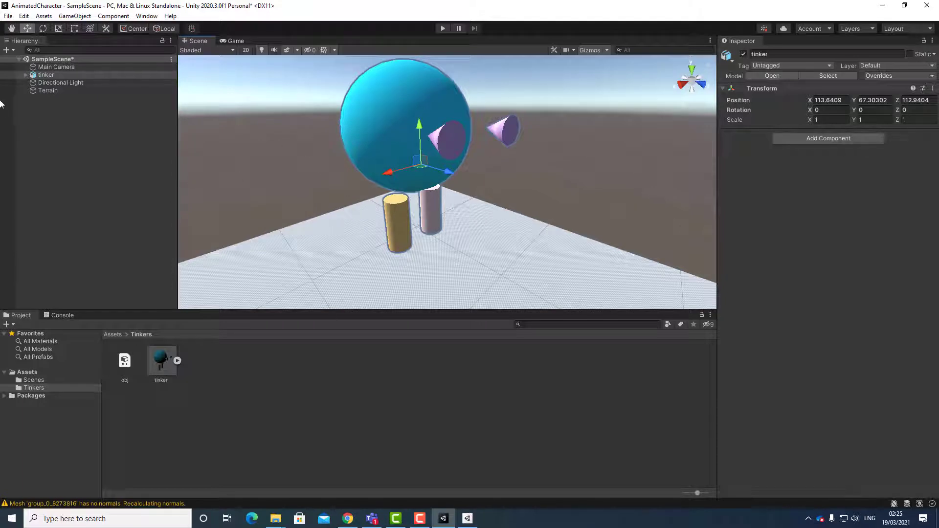
click(160, 373)
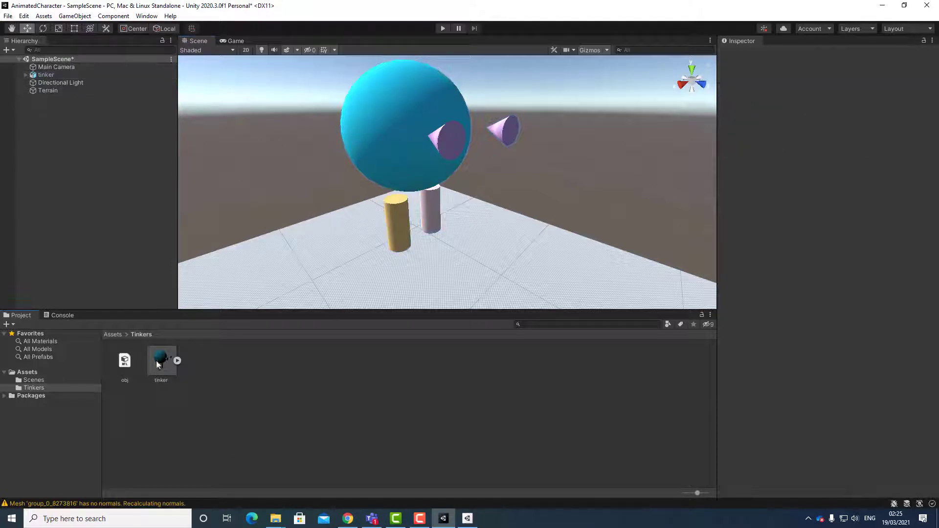
click(171, 365)
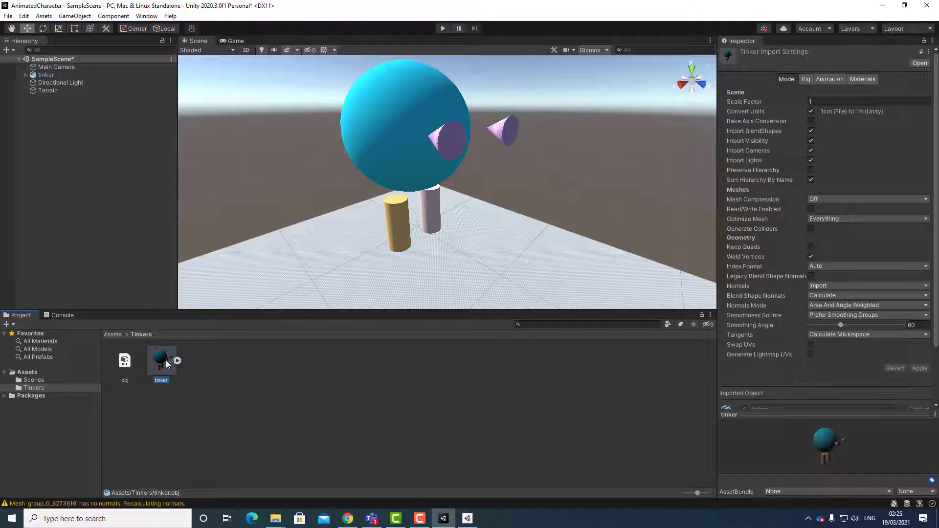
key(Delete)
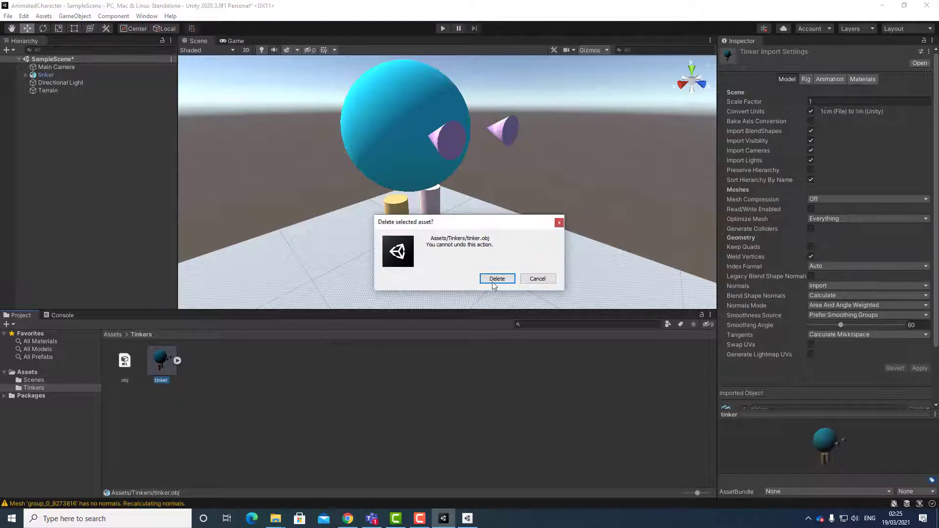
click(495, 280)
click(126, 366)
key(Delete)
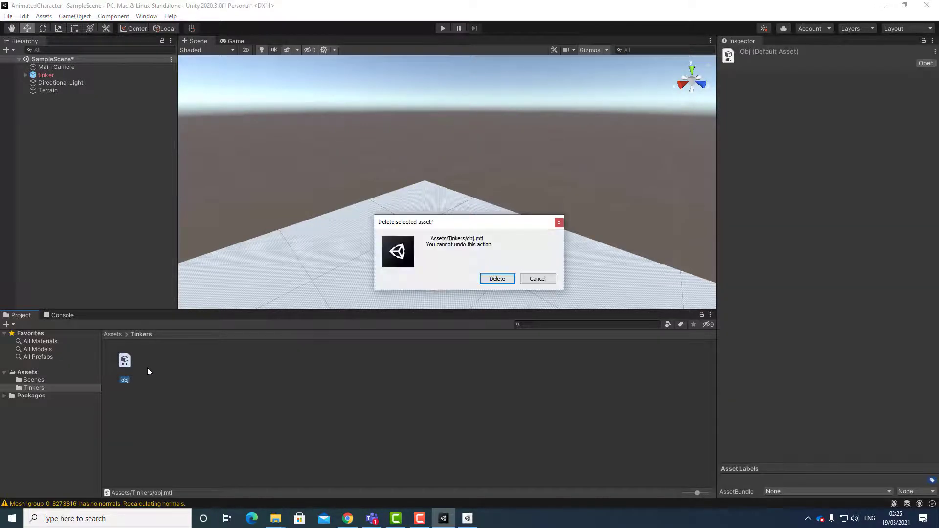
click(495, 279)
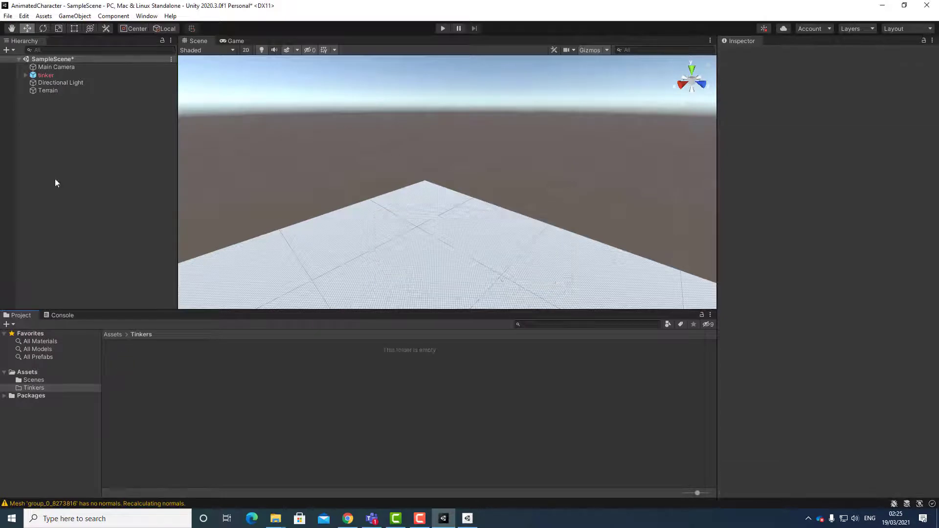
click(47, 75)
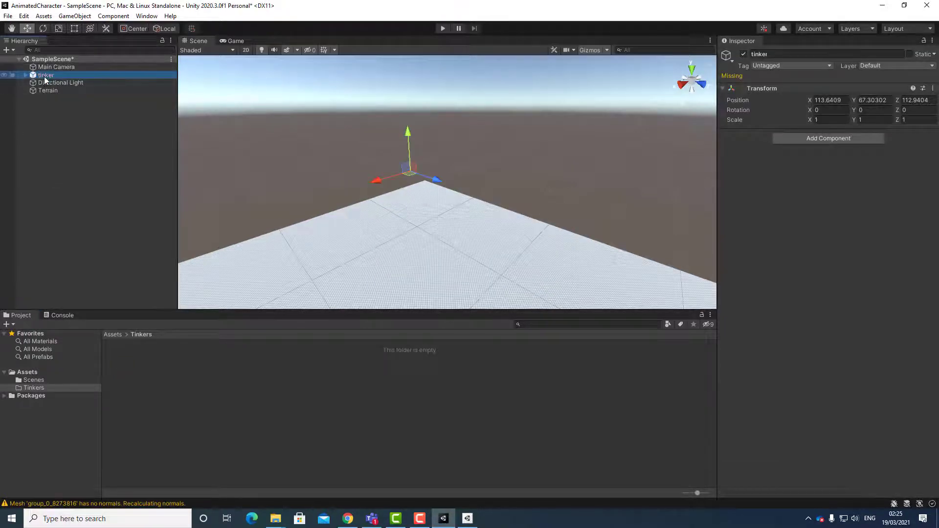
key(Delete)
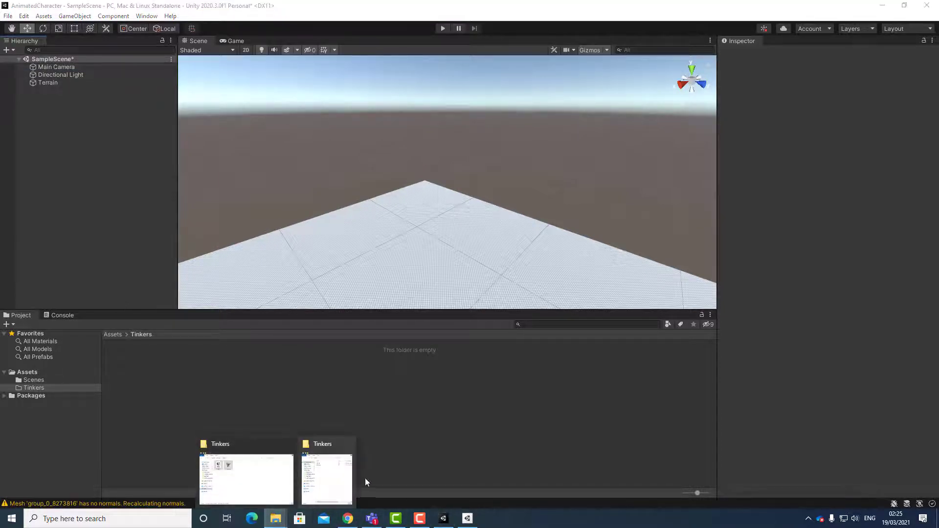
Step: Import only the desktop tinker file into the Tinkers assets folder and place it in the scene at about X 143, Y 67, Z 162
mouse_move(309, 485)
click(262, 483)
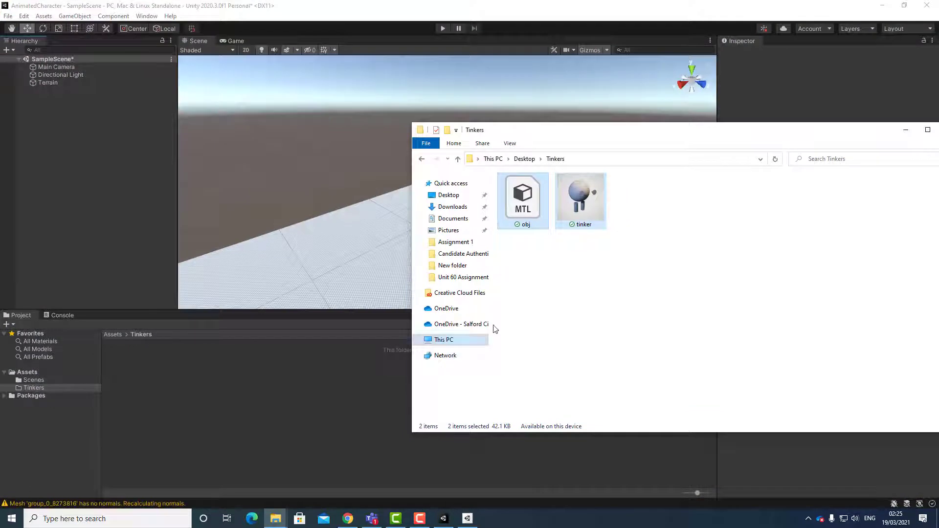
drag(592, 195, 284, 416)
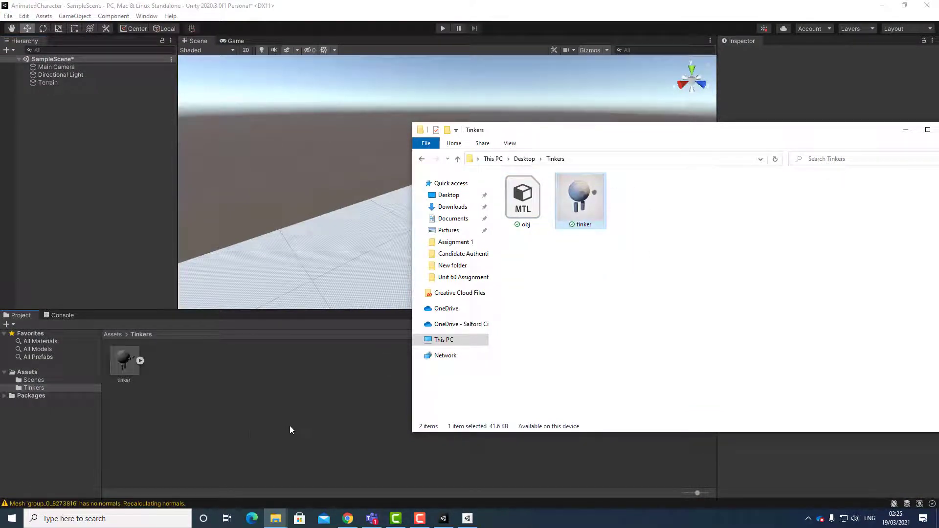
click(289, 425)
drag(119, 367, 414, 293)
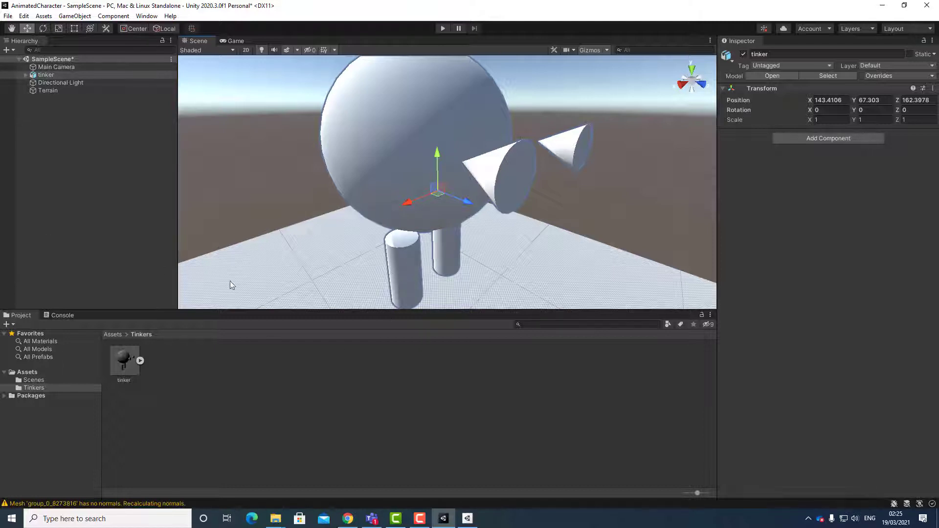
Step: Rename the tinker asset in the Tinkers folder as MrT
right_click(122, 380)
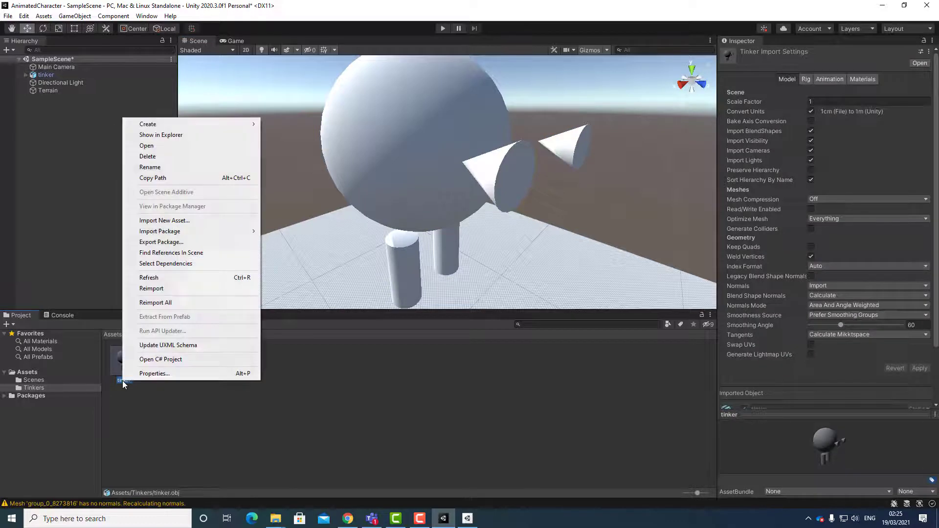
click(156, 167)
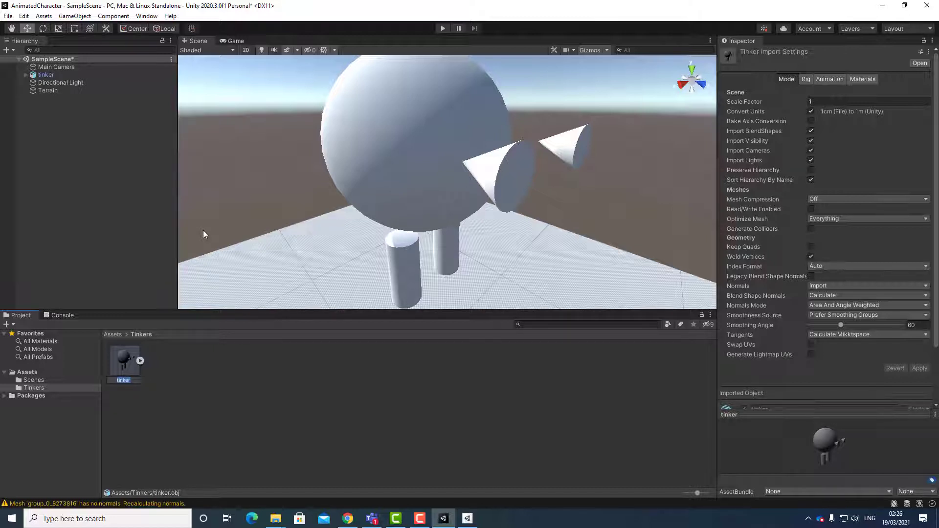
text(T)
key(Return)
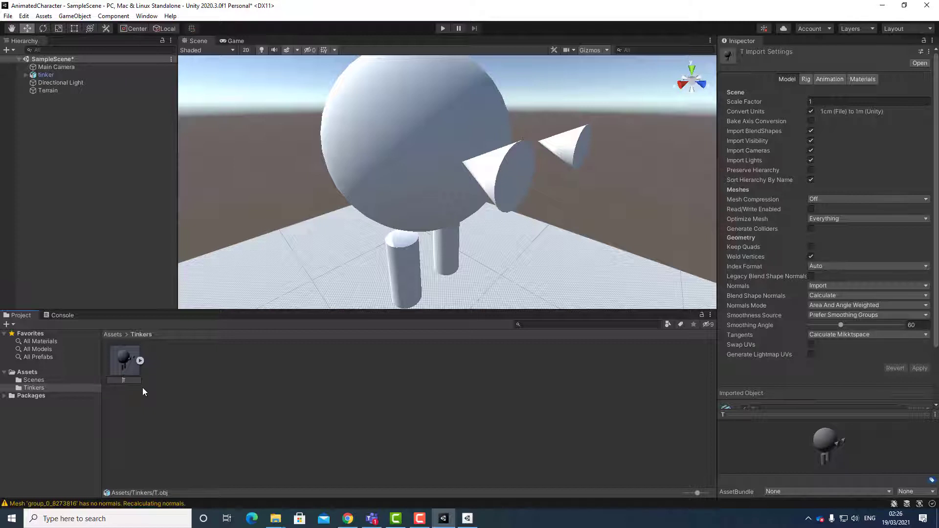
key(Return)
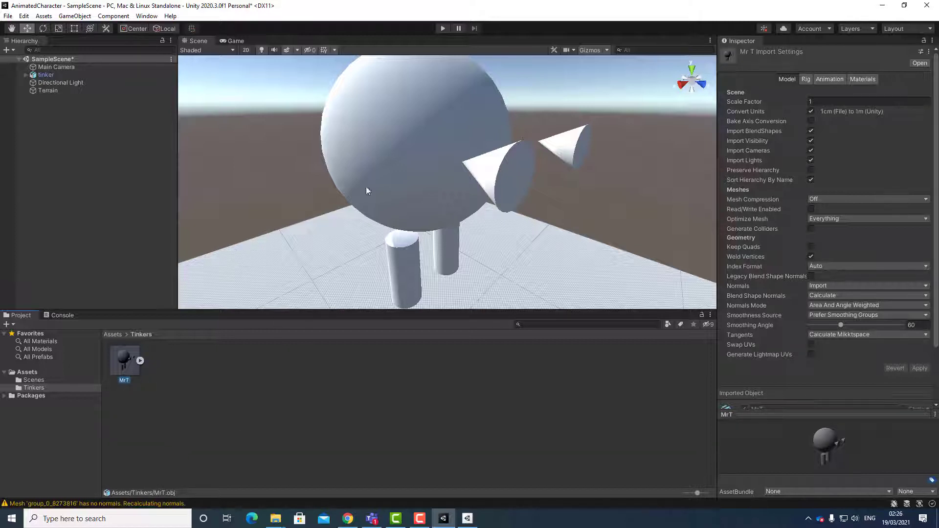
Step: Create a folder named Materials inside the project's Assets and open it
click(113, 334)
right_click(264, 380)
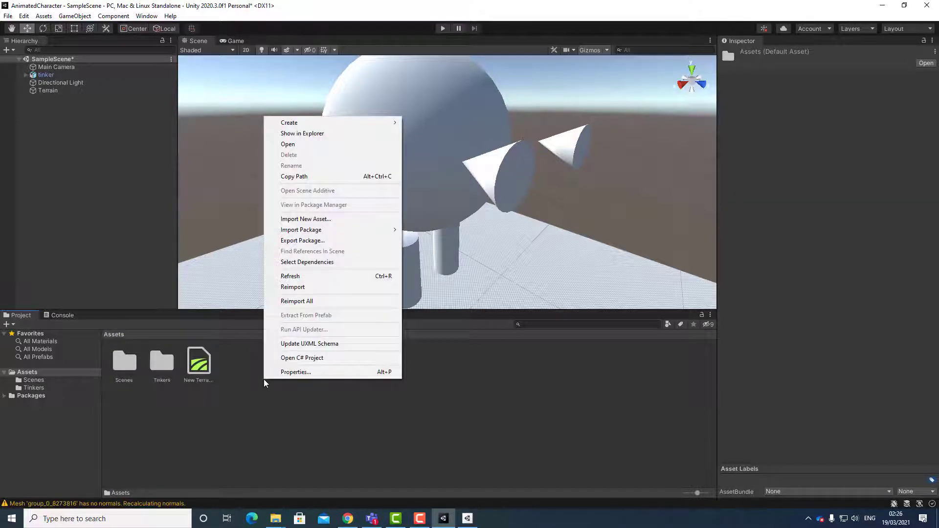
mouse_move(388, 122)
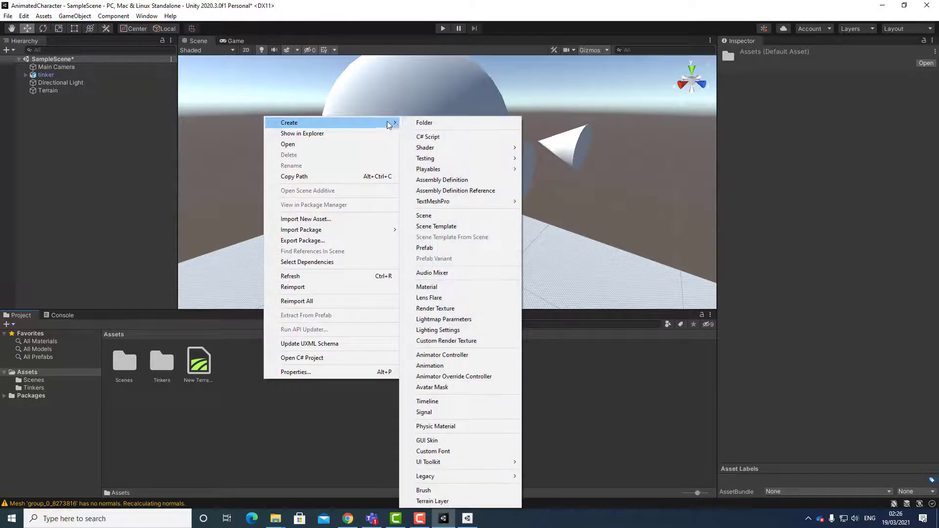
click(424, 123)
text(Materials)
key(Return)
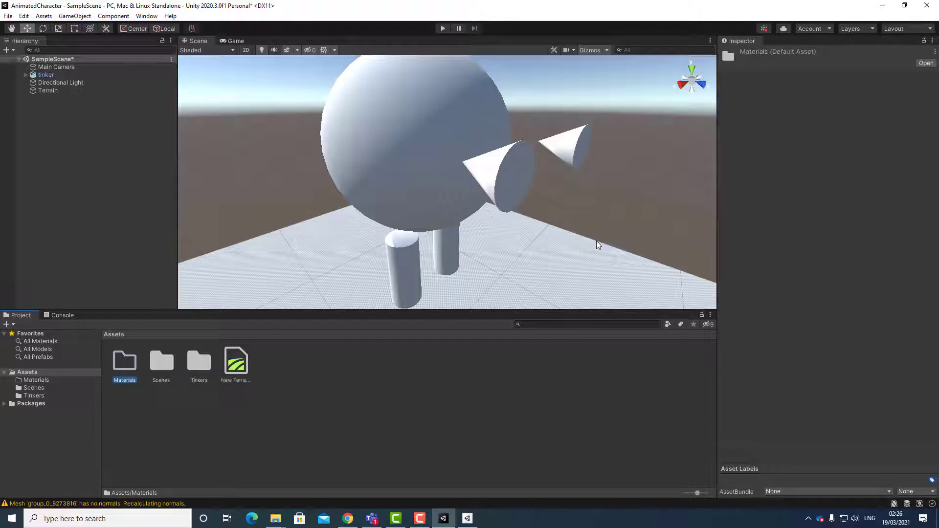
double_click(123, 375)
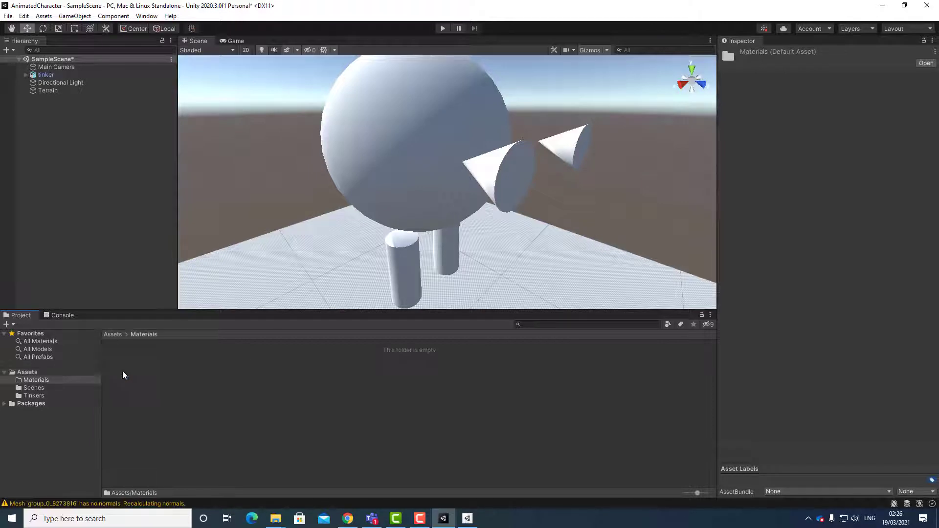
Step: Create three new materials with default names in the Materials folder
right_click(162, 372)
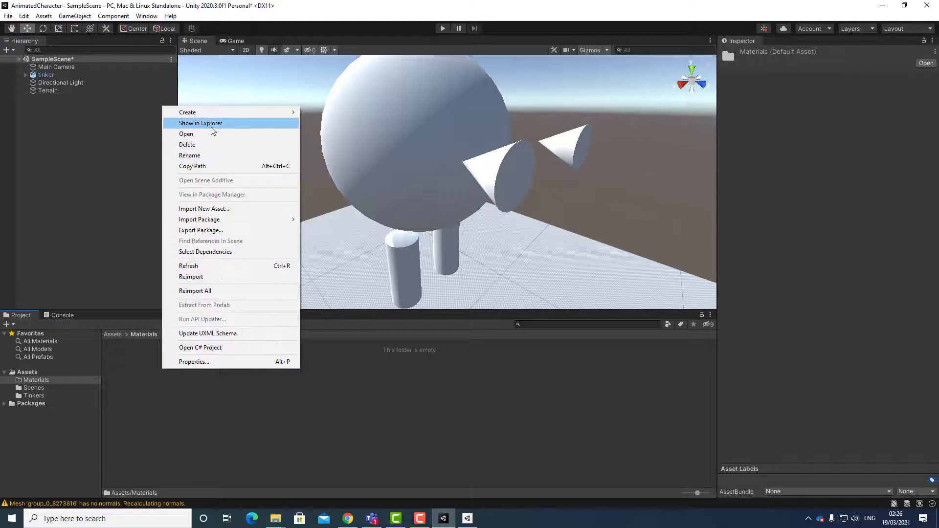
mouse_move(213, 112)
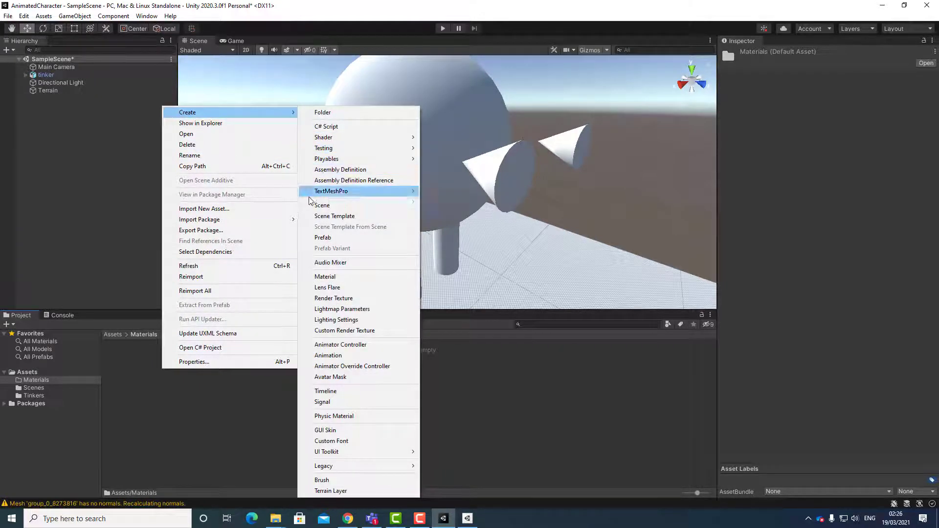
click(321, 277)
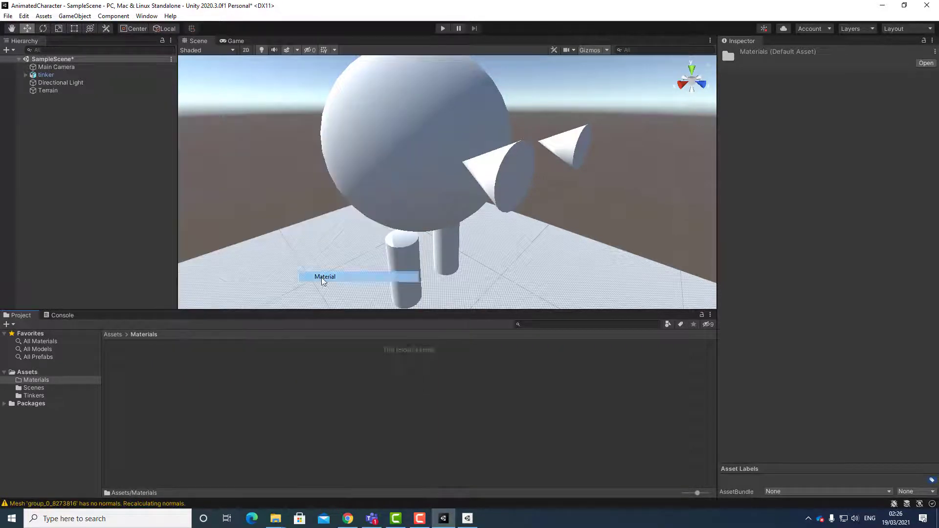
right_click(198, 387)
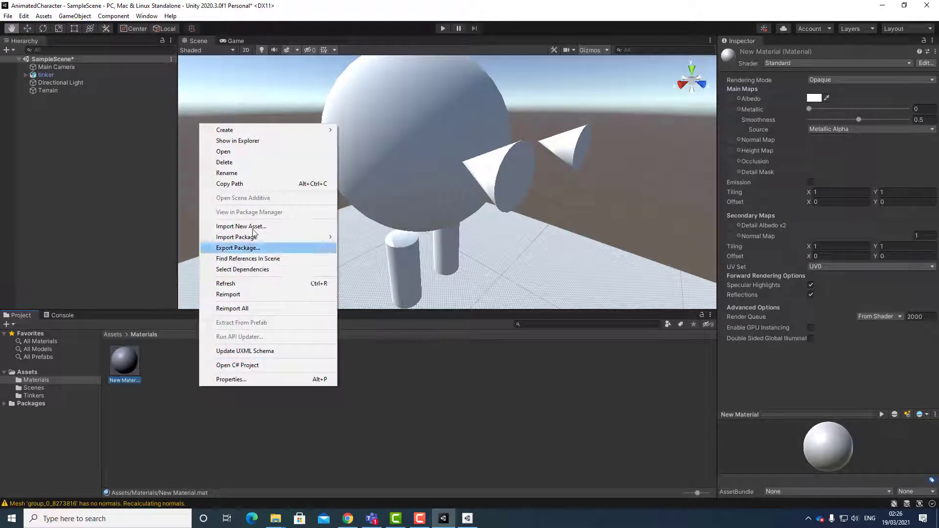
mouse_move(260, 133)
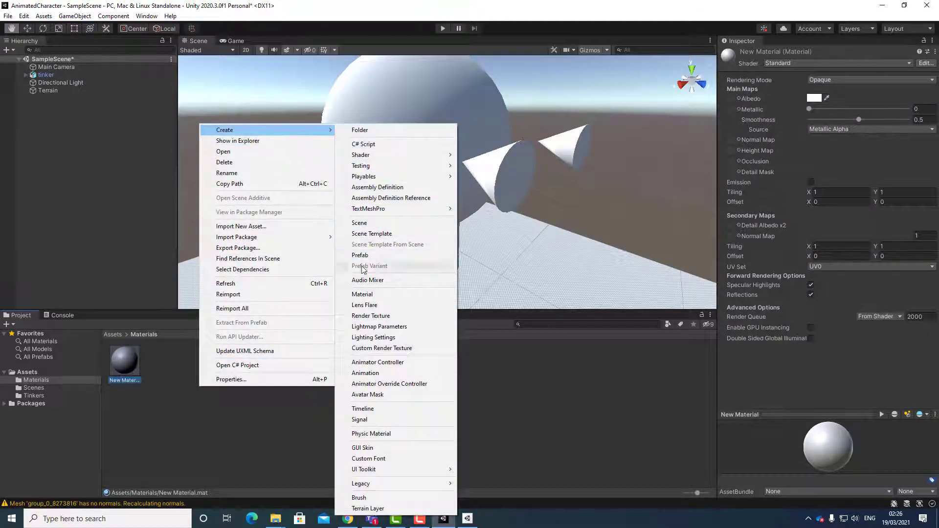
click(364, 293)
right_click(229, 384)
mouse_move(264, 128)
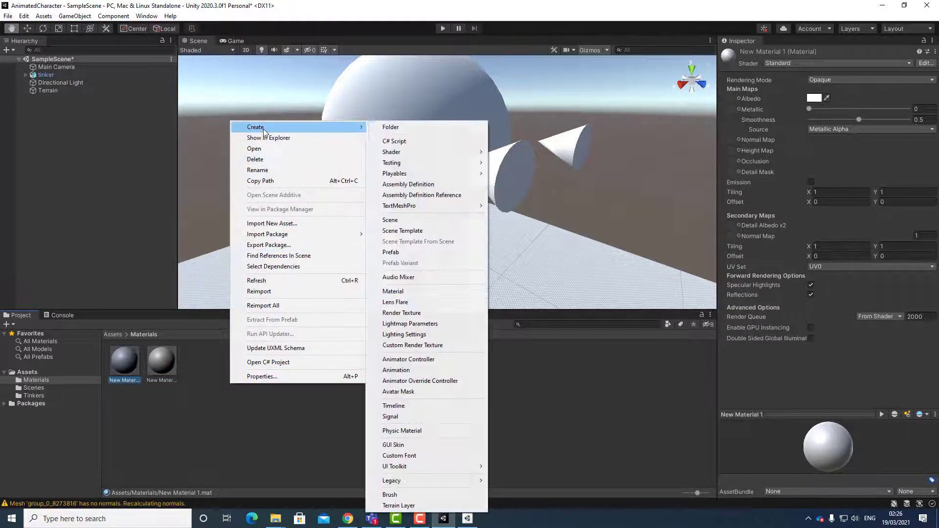
click(404, 292)
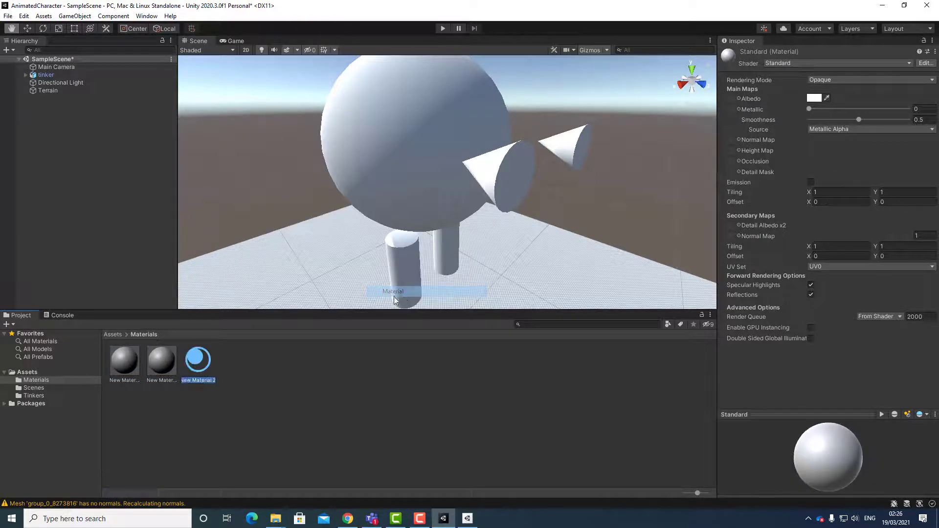
key(Return)
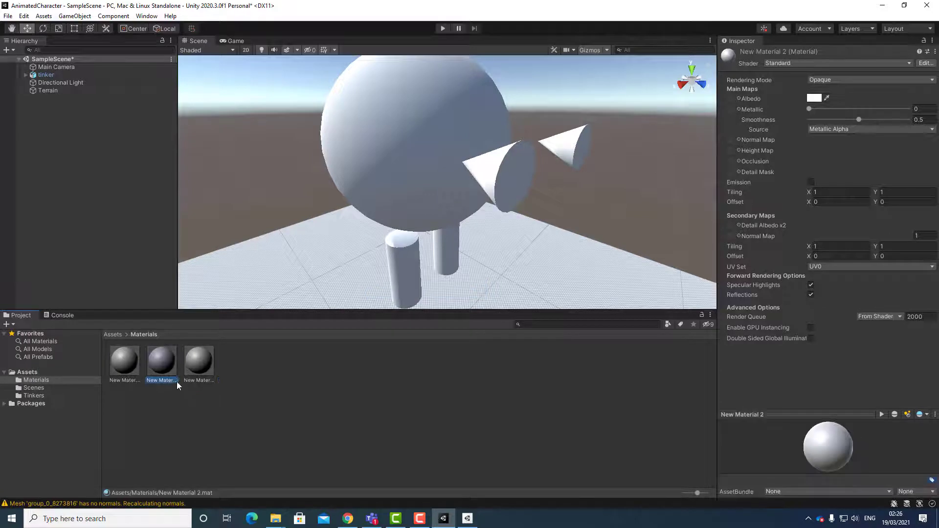
Step: Duplicate the New Material asset repeatedly to add four more materials to the Materials folder
click(193, 362)
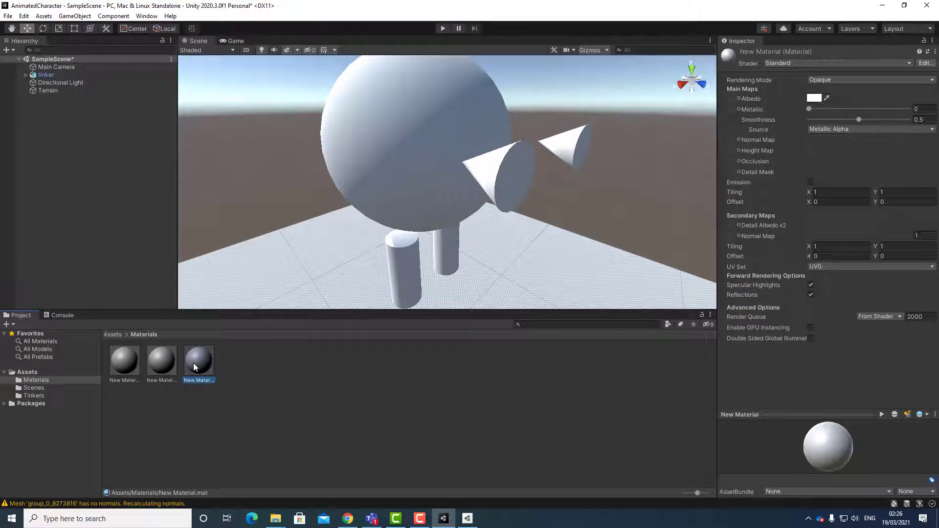
key(ctrl+d)
click(270, 374)
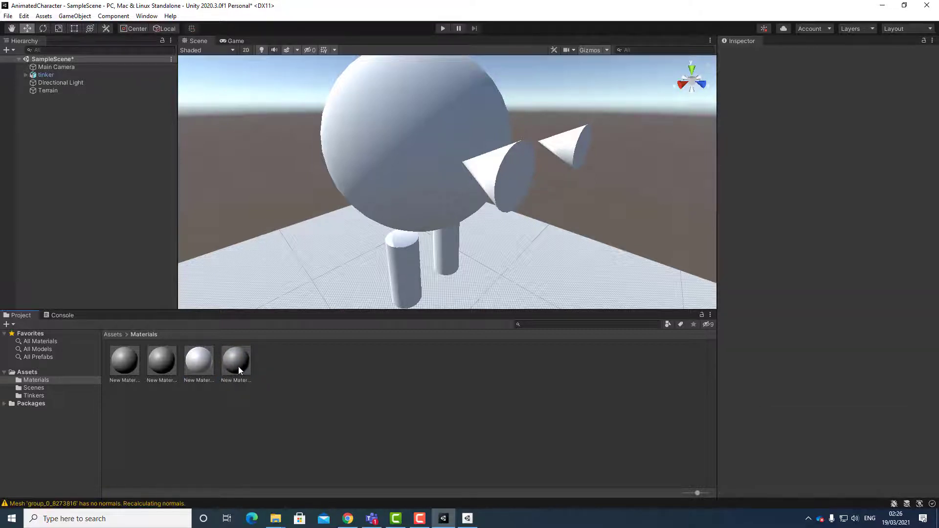
click(239, 366)
key(ctrl+d)
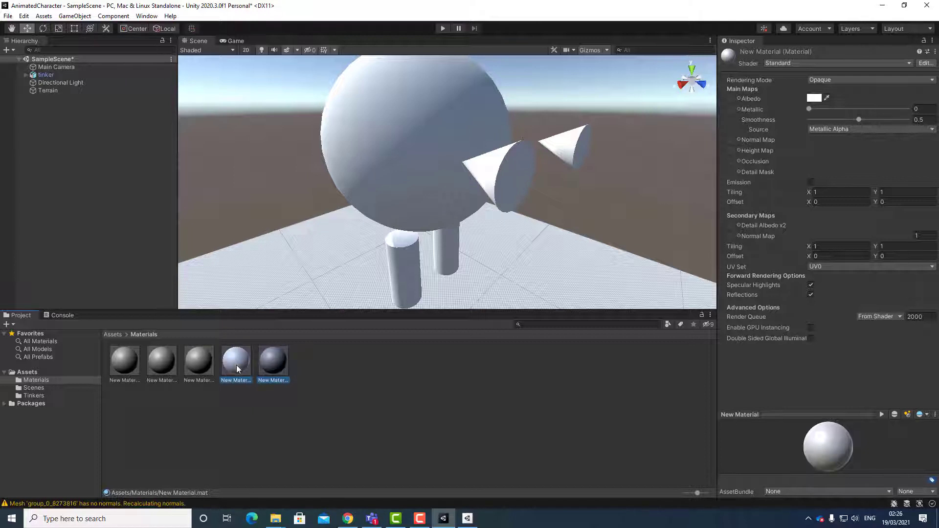
key(ctrl+d)
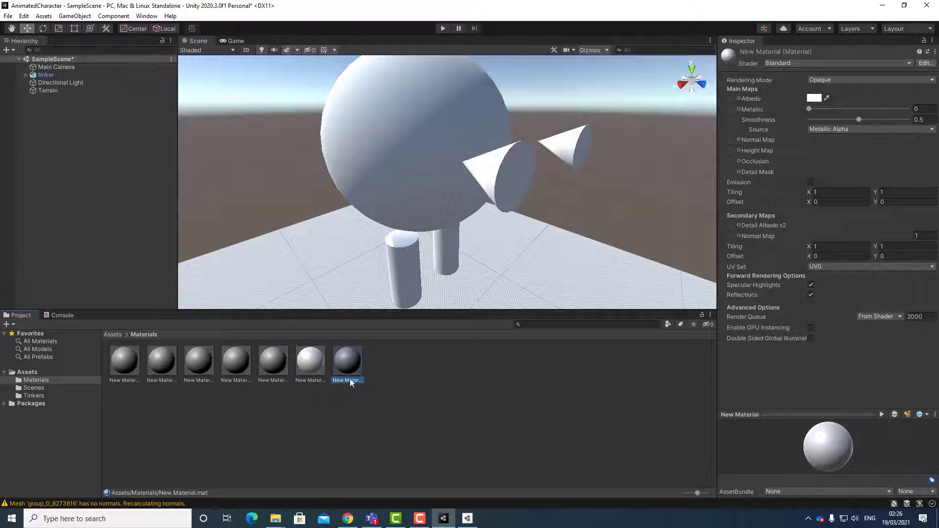
click(384, 394)
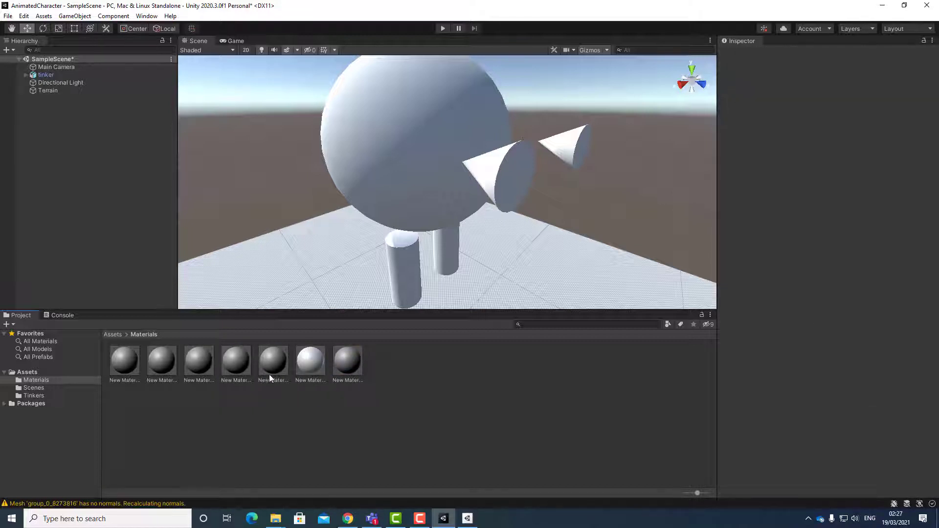
Step: Delete New Material, New Material 4, New Material 5 and New Material 6 from the Materials folder
click(353, 367)
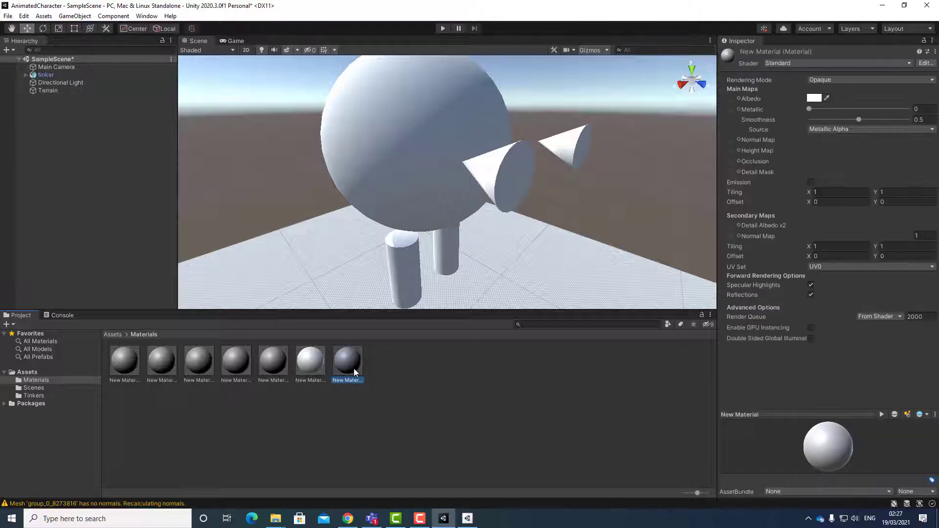
shift+click(266, 365)
shift+click(227, 368)
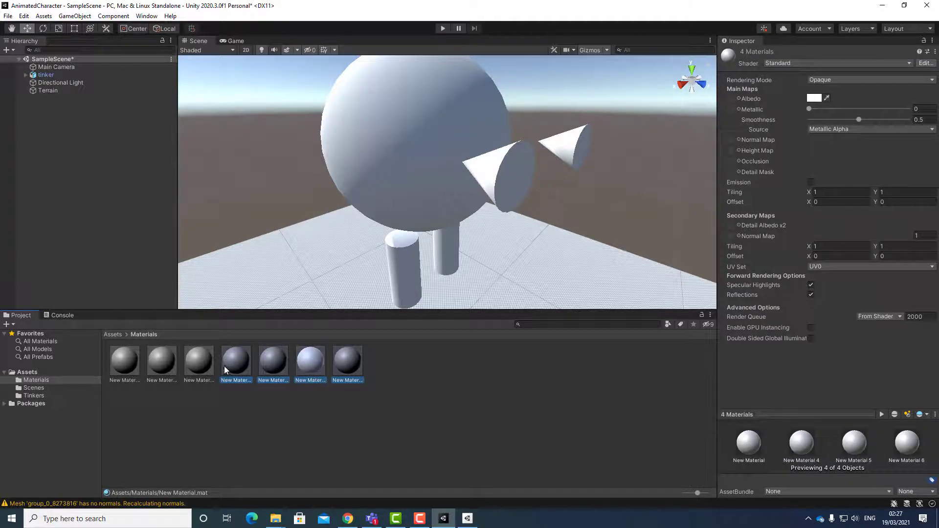
click(371, 408)
click(342, 364)
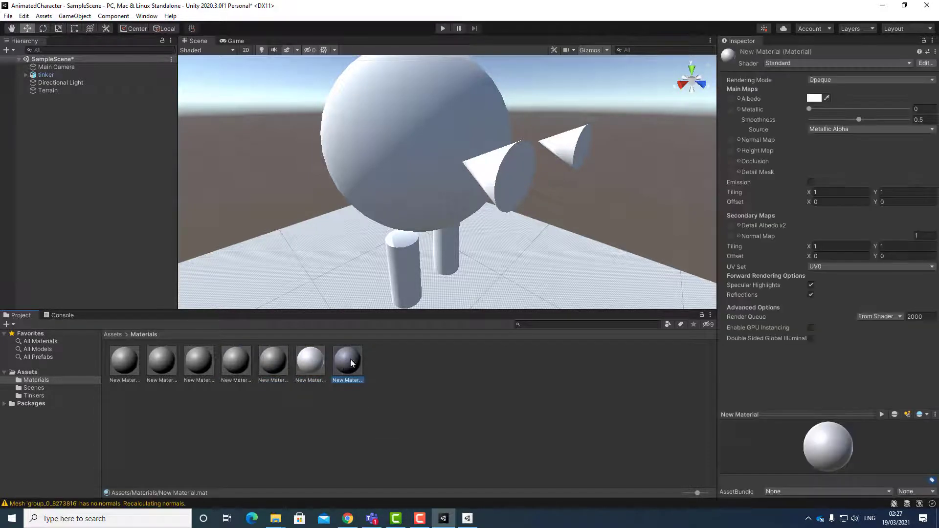
shift+click(227, 365)
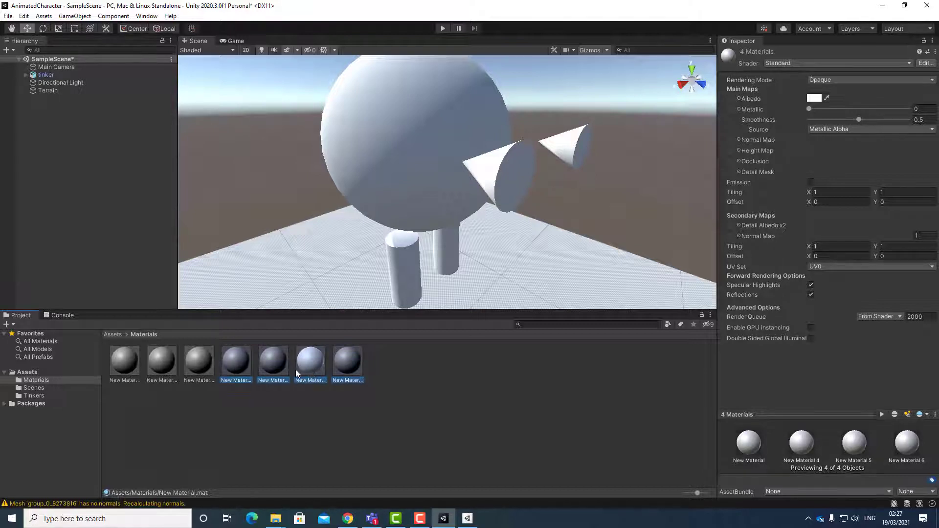
key(Delete)
click(495, 282)
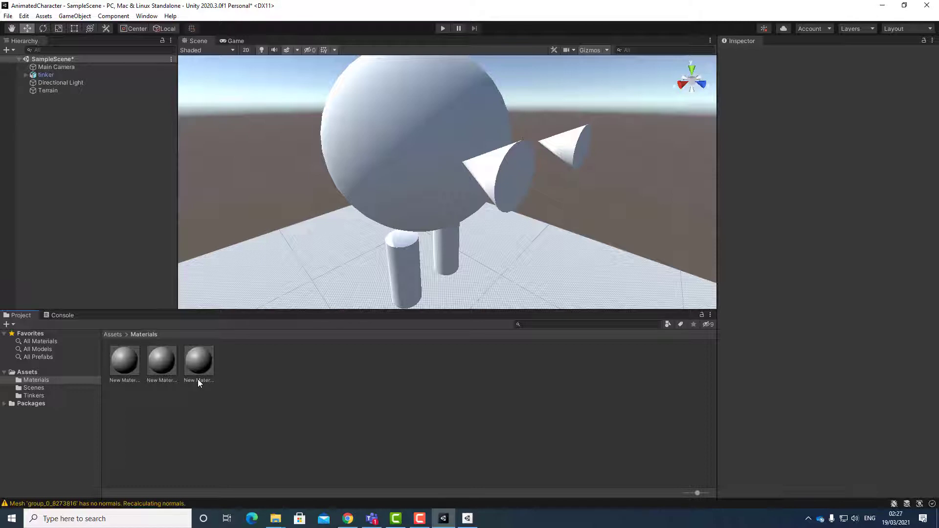
Step: Rename the New Material 1 asset in the Materials folder as eyes
click(122, 379)
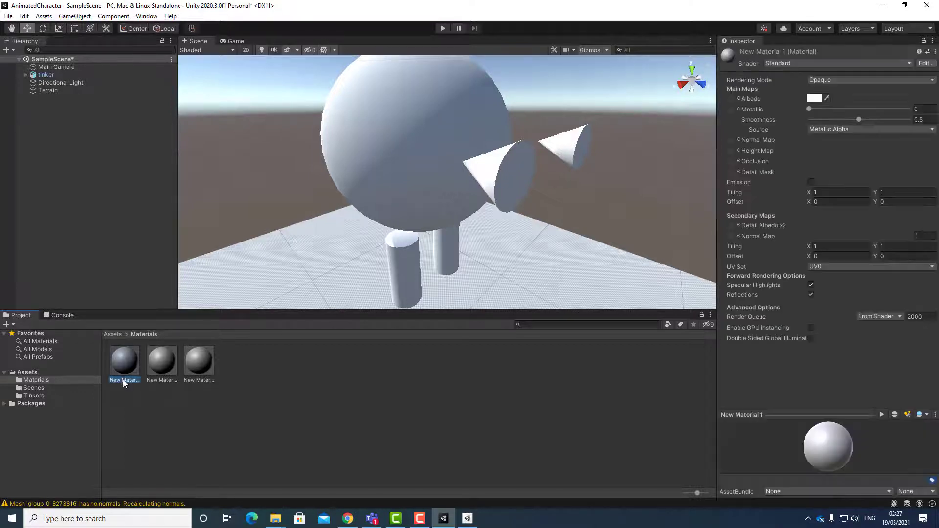
click(119, 384)
click(123, 362)
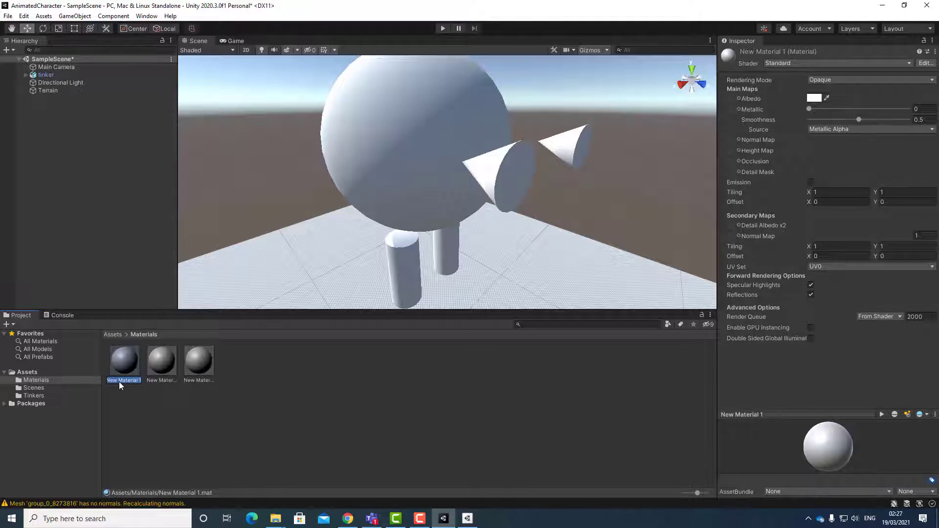
text(s)
key(Return)
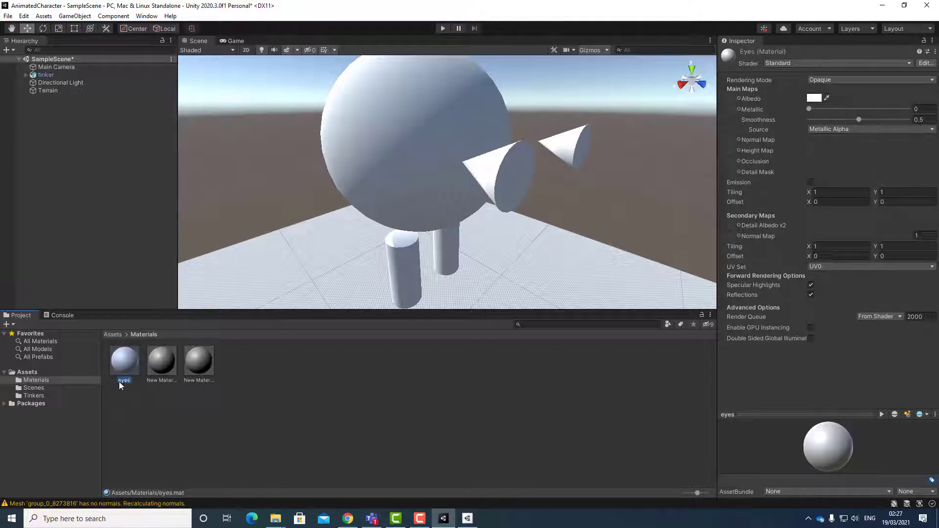
Step: Rename the New Material 2 asset as legs and the New Material 3 asset as head
click(157, 384)
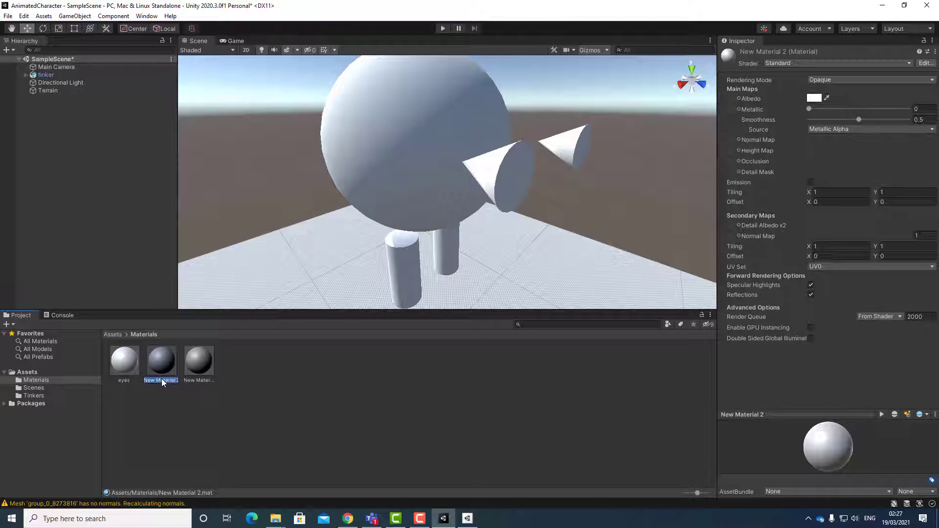
text(s)
key(Return)
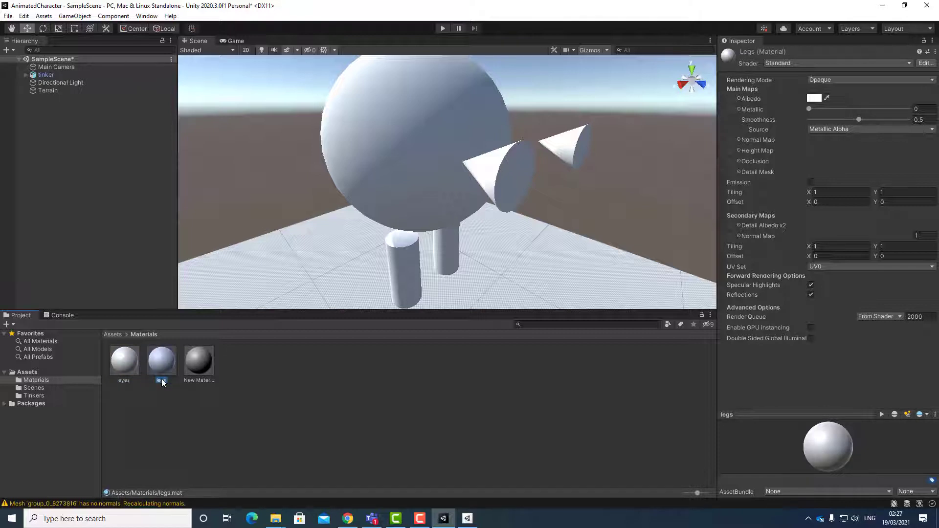
click(191, 381)
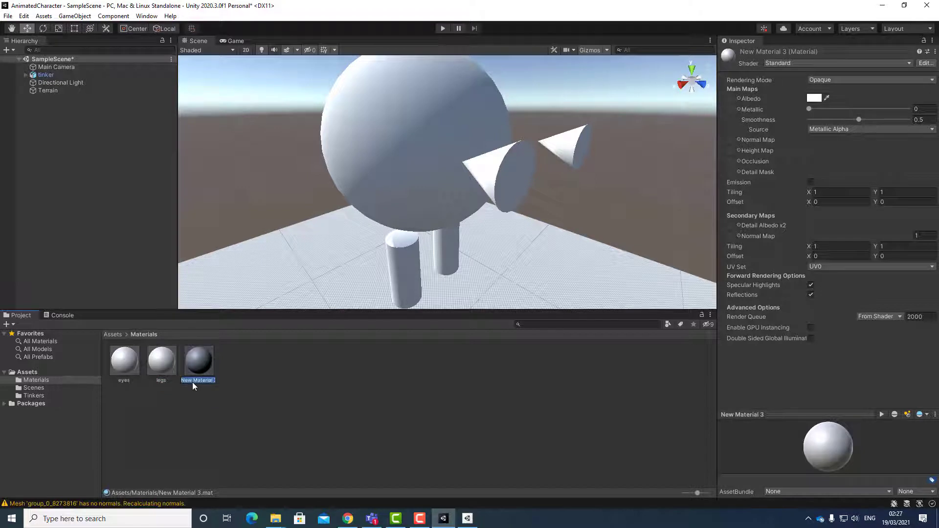
text(head)
key(Return)
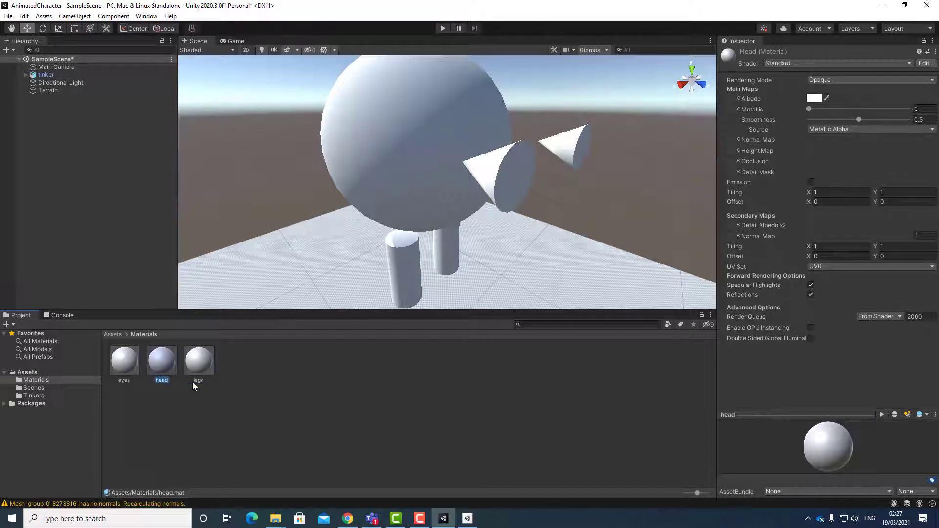
Step: Set the albedo colour of the eyes material to green, hexadecimal 29C122
click(121, 360)
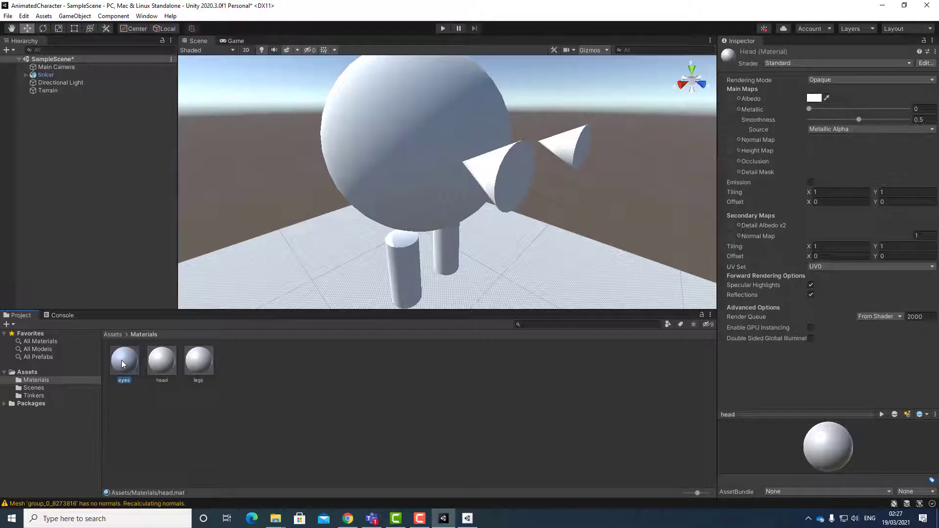
click(738, 43)
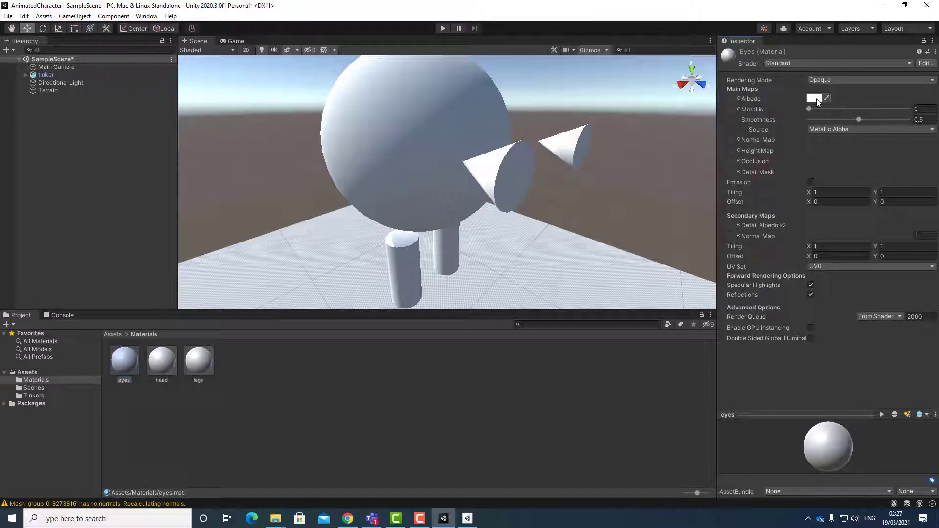
click(810, 97)
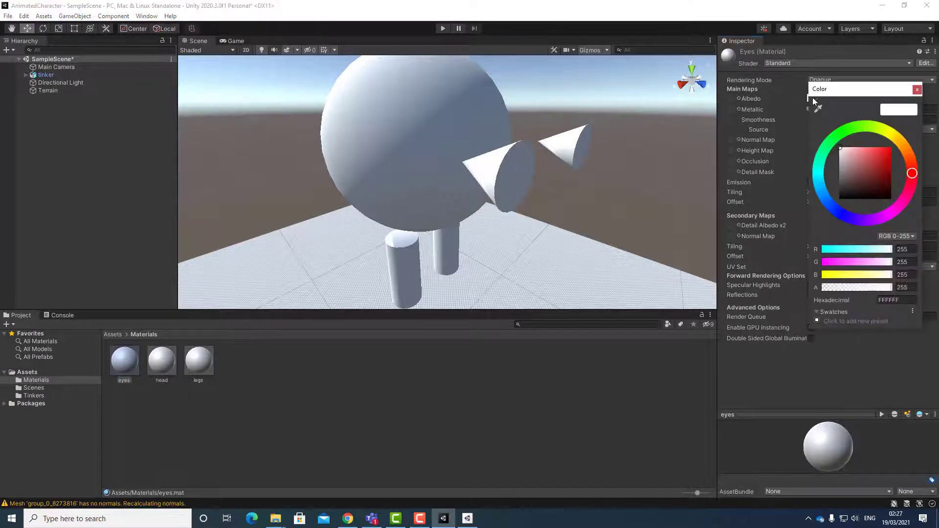
click(843, 131)
click(876, 153)
click(881, 160)
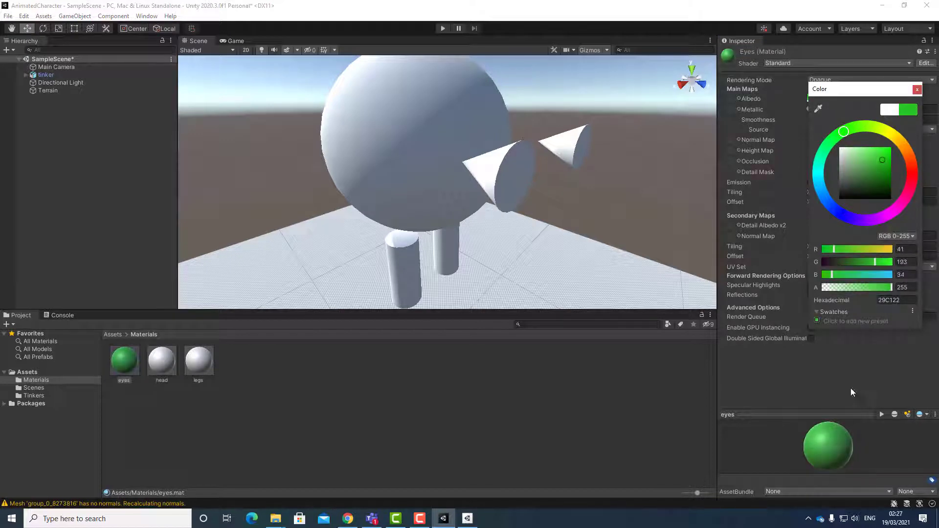
Step: Set the albedo colour of the head material to blue, hexadecimal 2E60A9
click(158, 368)
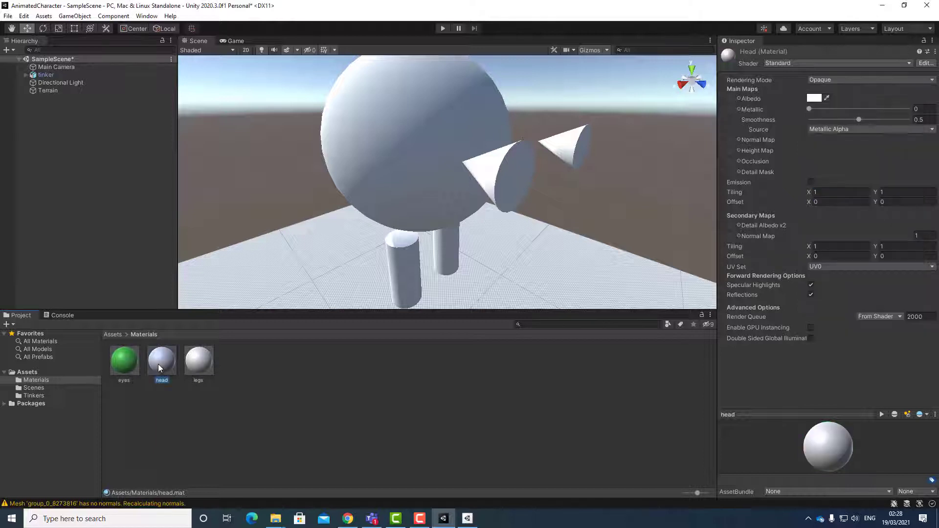
click(814, 98)
drag(828, 183, 832, 210)
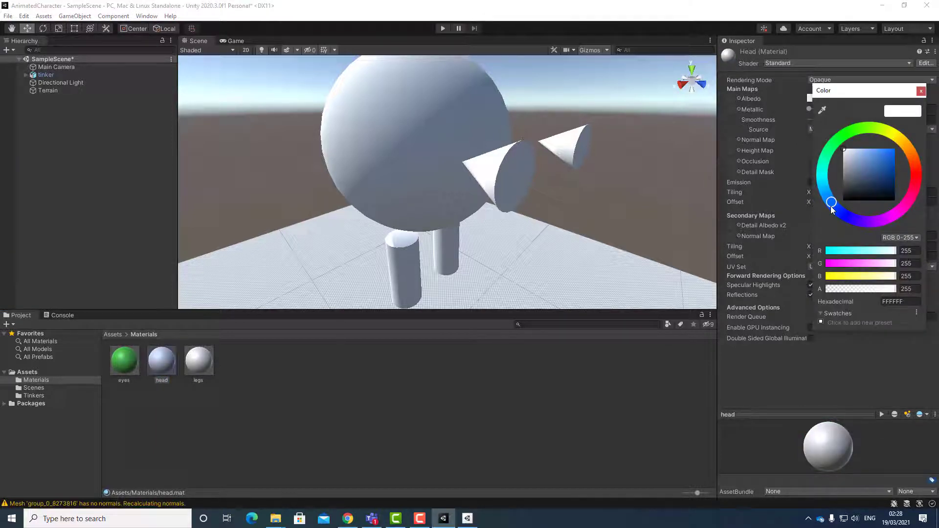
click(881, 166)
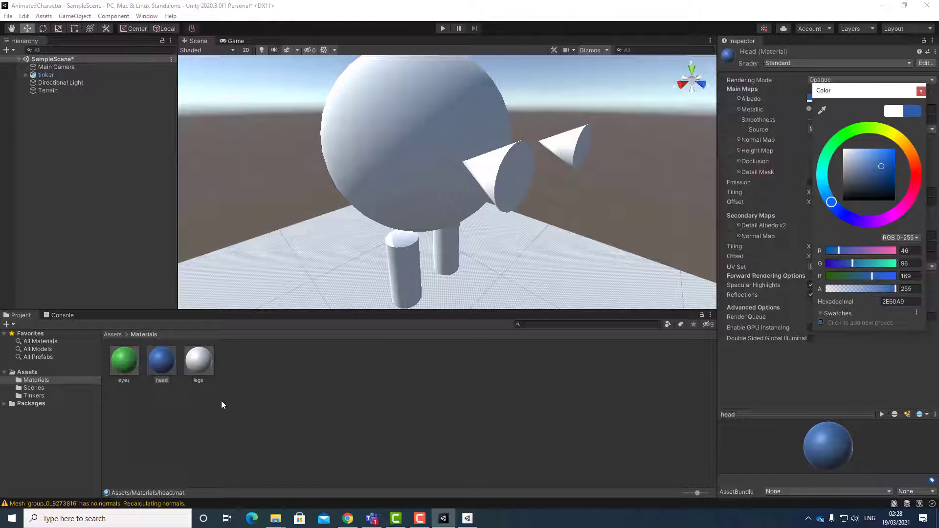
Step: Set the albedo colour of the legs material to dark red, hexadecimal 9A1B1B
click(204, 364)
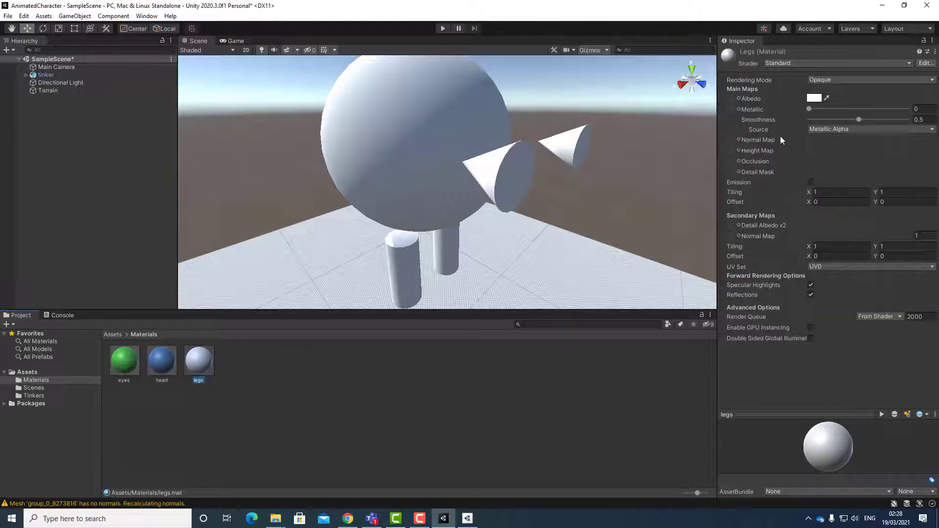
click(814, 98)
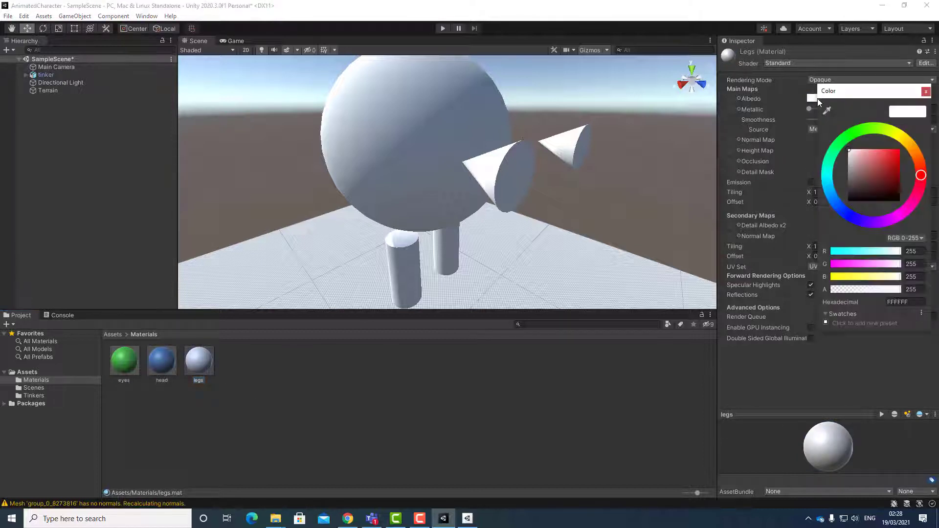
click(892, 171)
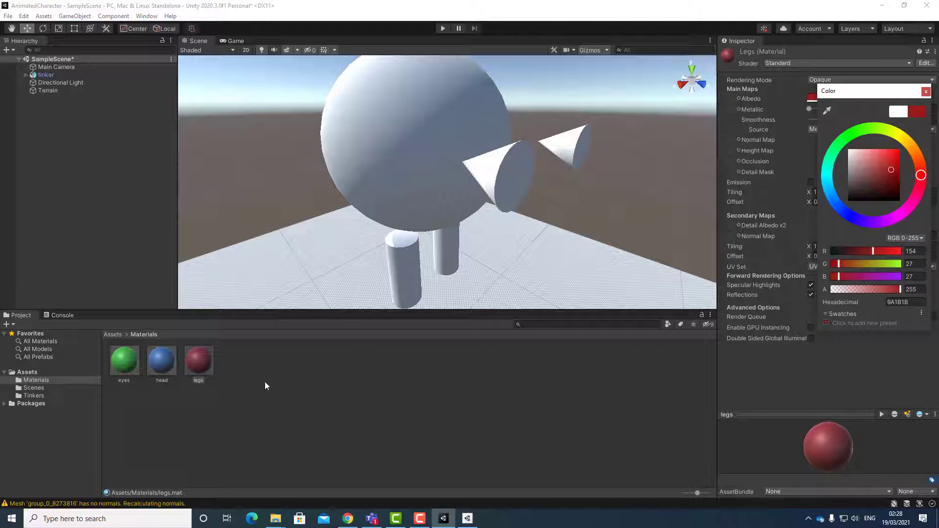
Step: Expand the tinker object and rename its large sphere, group_0_40919, as head
click(25, 74)
click(24, 75)
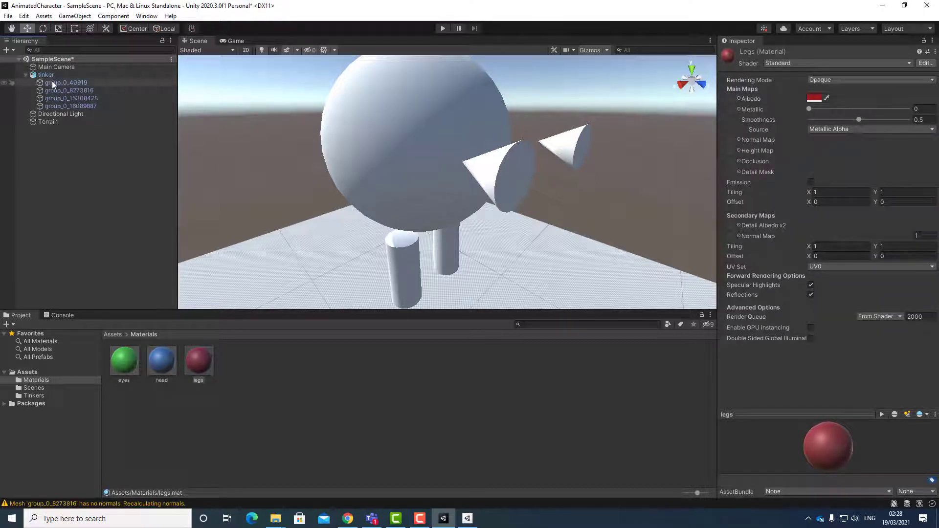
click(54, 82)
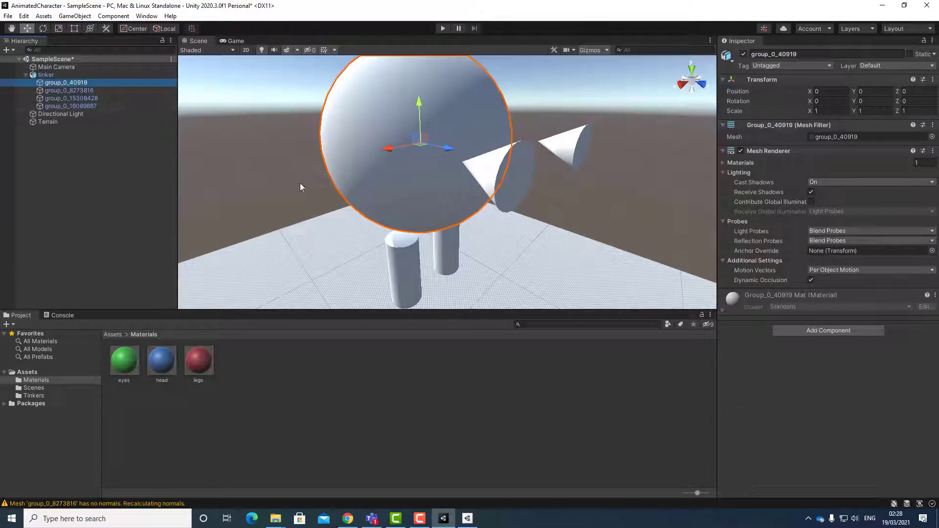
click(54, 85)
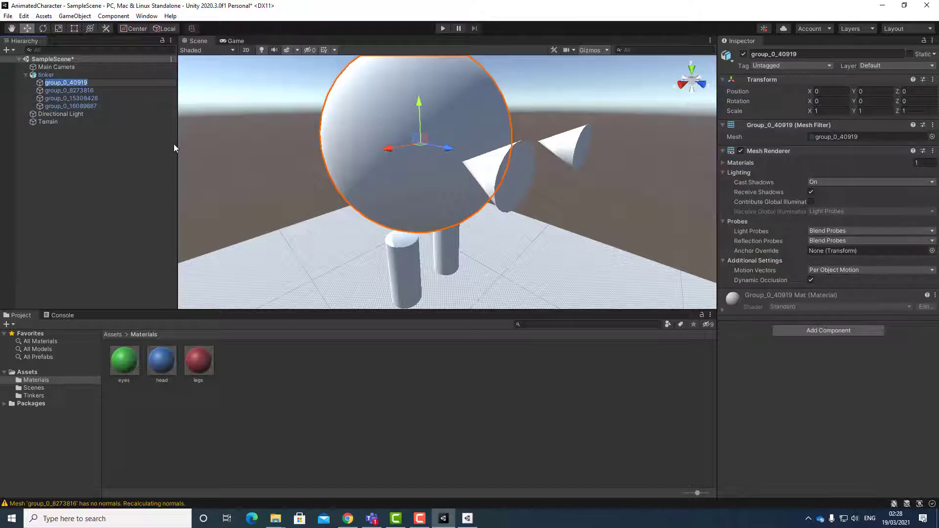
text(H)
key(BackSpace)
text(head)
key(Return)
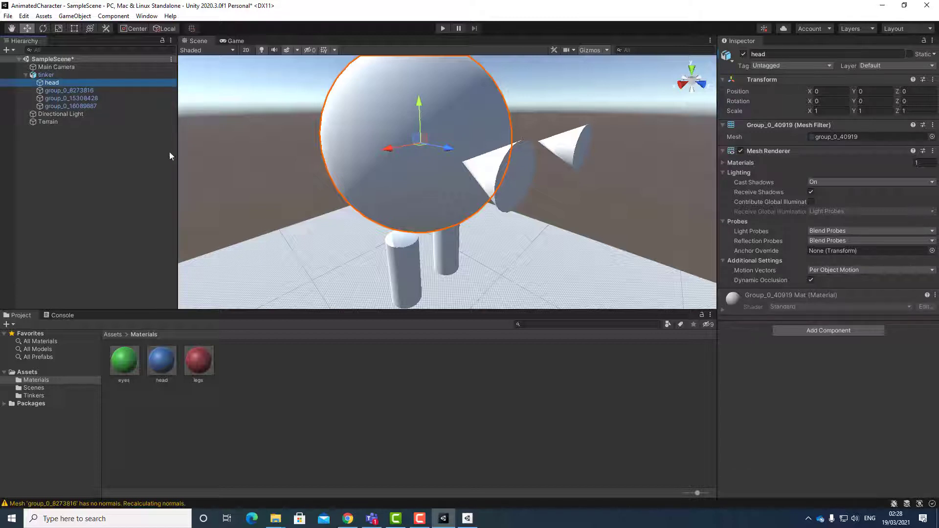
Step: Rename the tinker object's pair of cones, group_0_8273816, as eyes
click(71, 92)
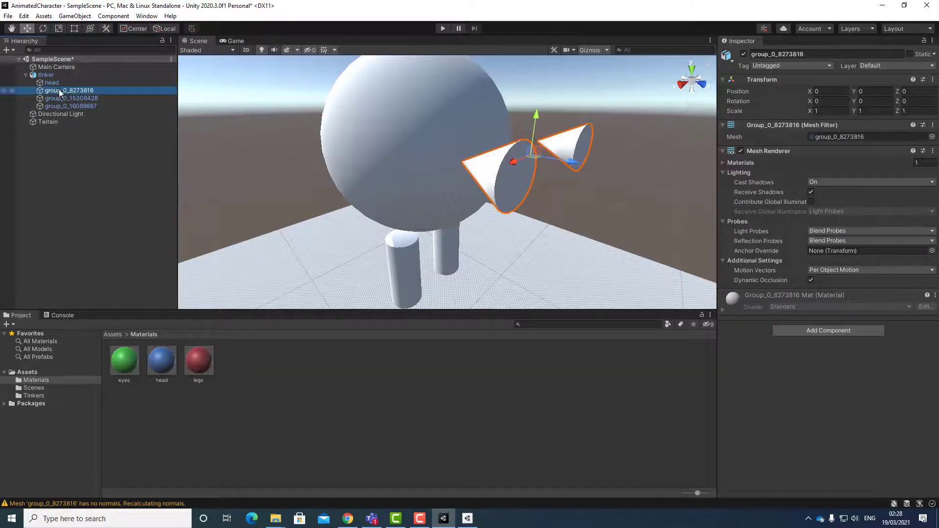
key(F2)
text(eyes)
key(Return)
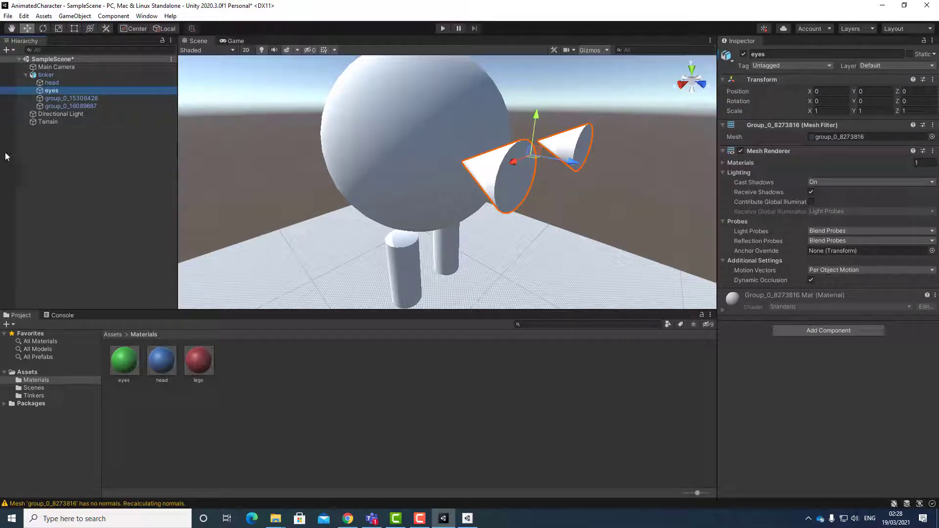
click(45, 92)
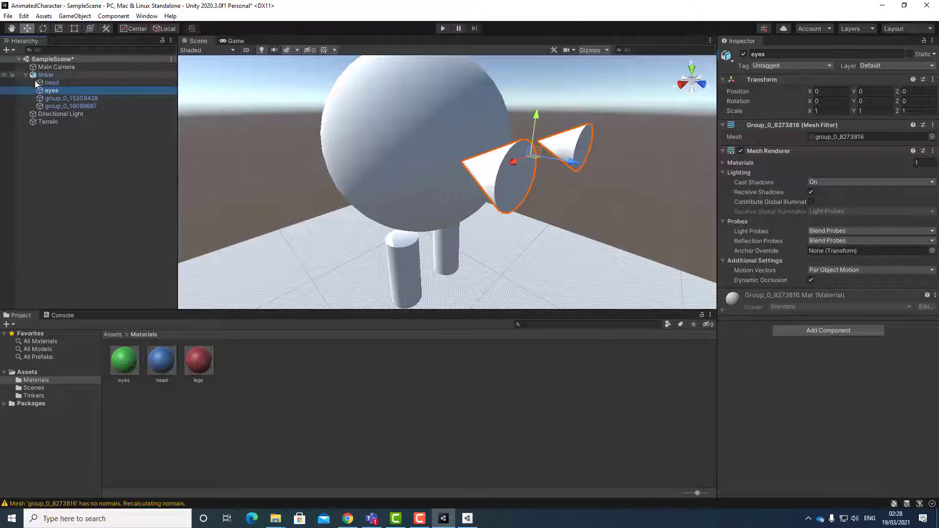
Step: Rename the tinker object's cylinder group_0_15308428 as leftLeg
click(52, 99)
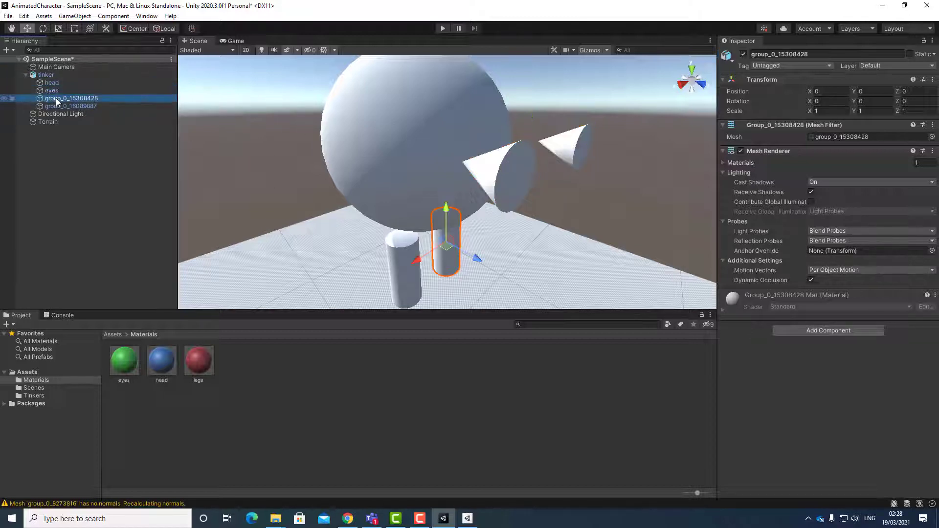
click(57, 99)
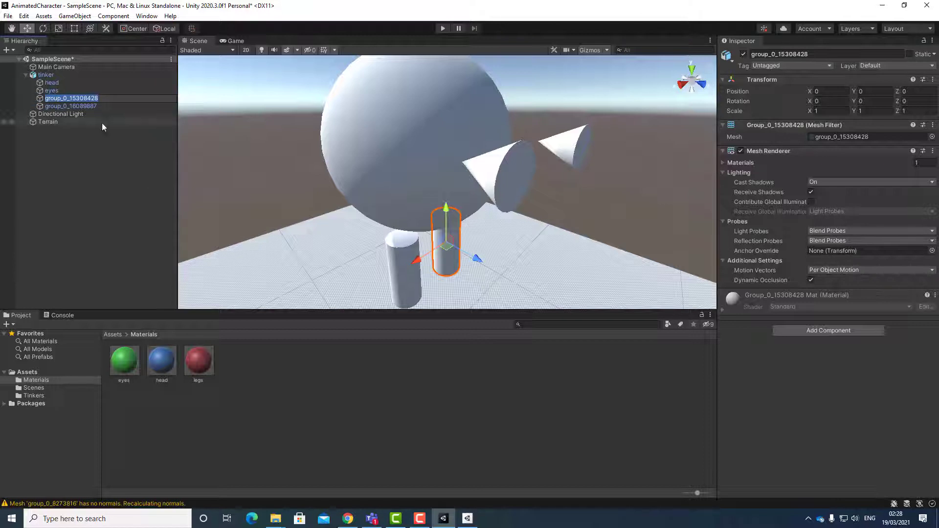
click(81, 106)
click(80, 100)
click(79, 107)
click(77, 100)
click(78, 101)
click(62, 114)
click(55, 101)
right_click(56, 101)
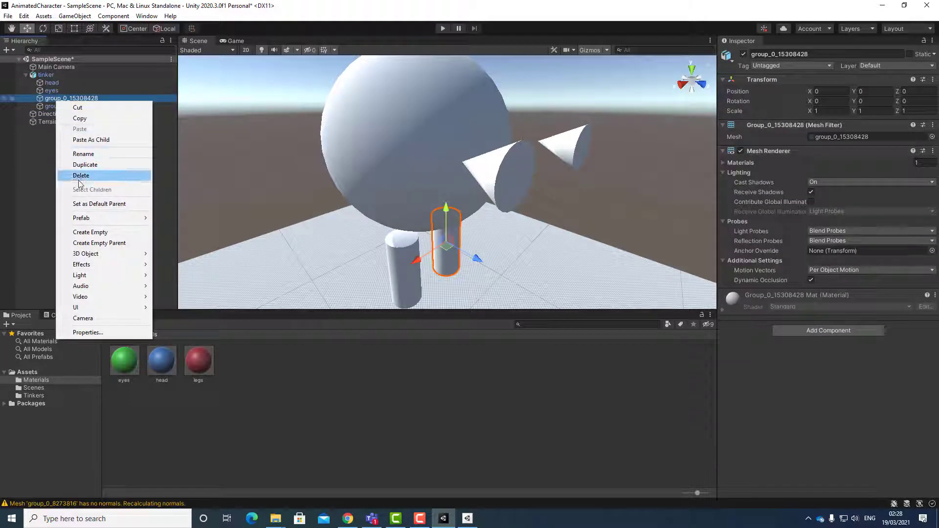
click(83, 153)
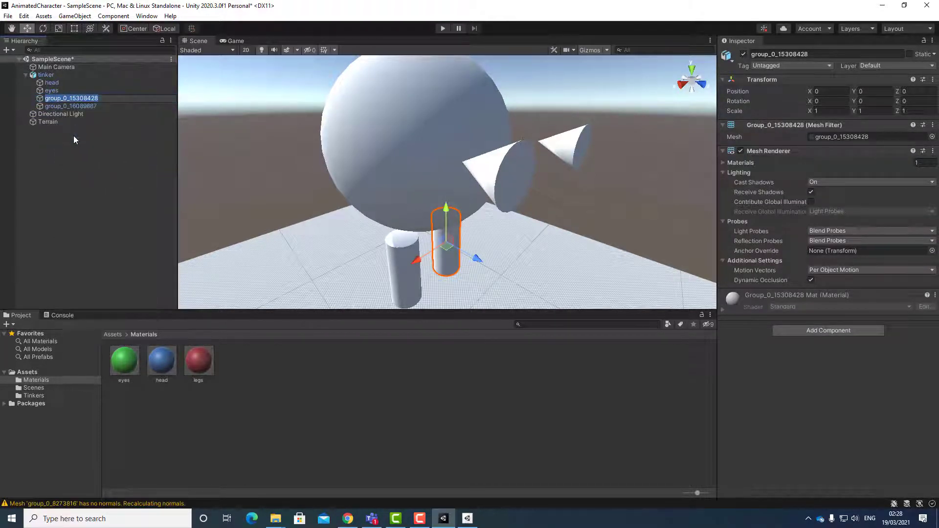
text(l)
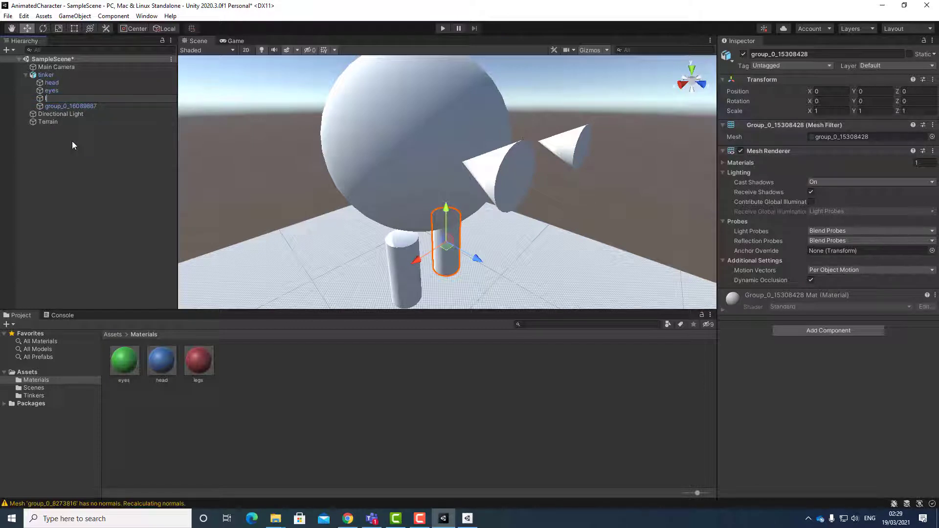
text(eftLeg)
key(Return)
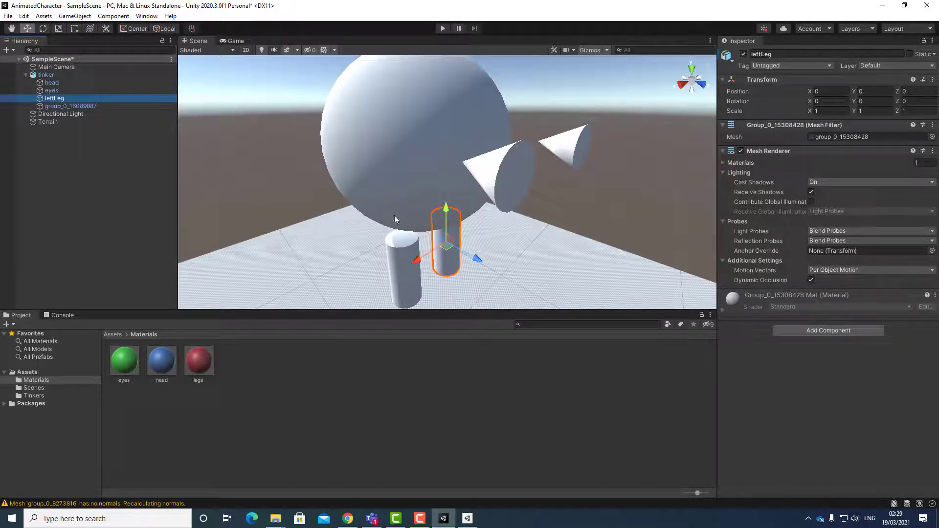
Step: Rename the tinker object's remaining cylinder, group_0_16089887, as rightLeg
alt+drag(539, 265, 472, 225)
middle_drag(472, 225, 518, 206)
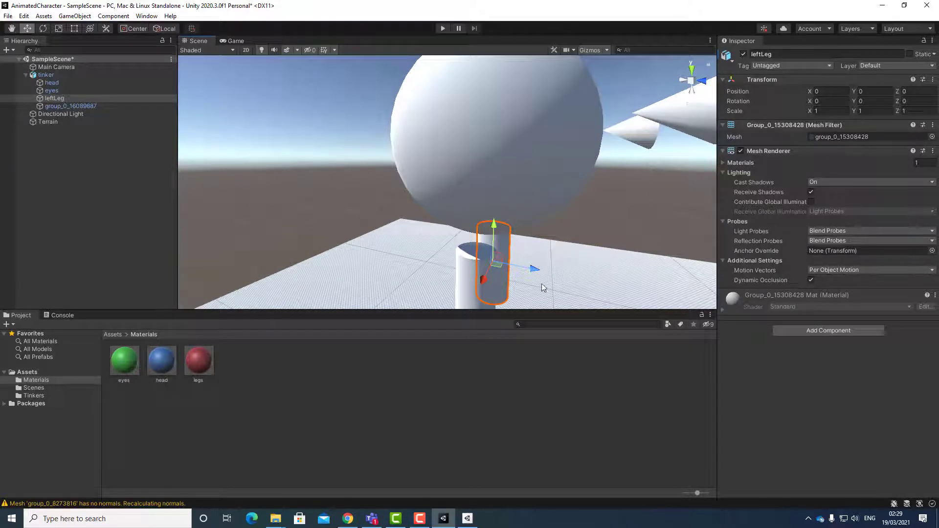
middle_drag(550, 262, 649, 229)
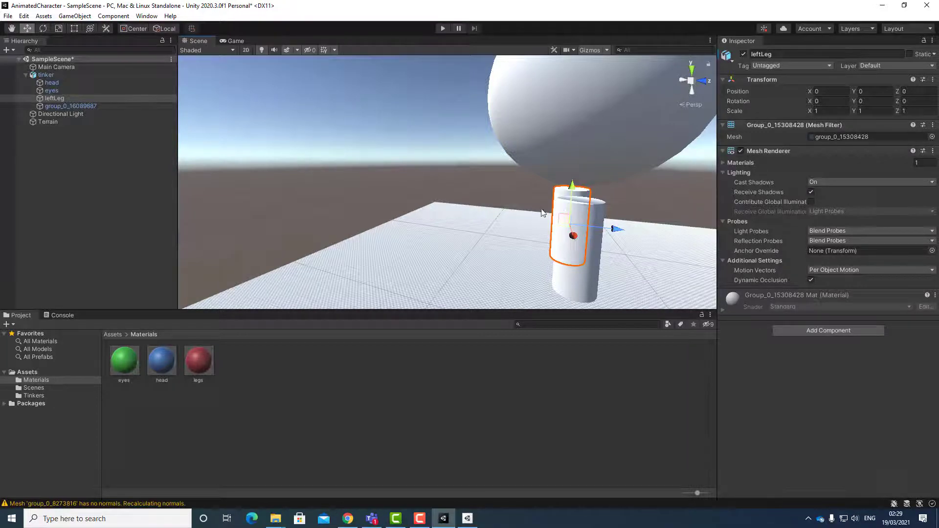
click(57, 106)
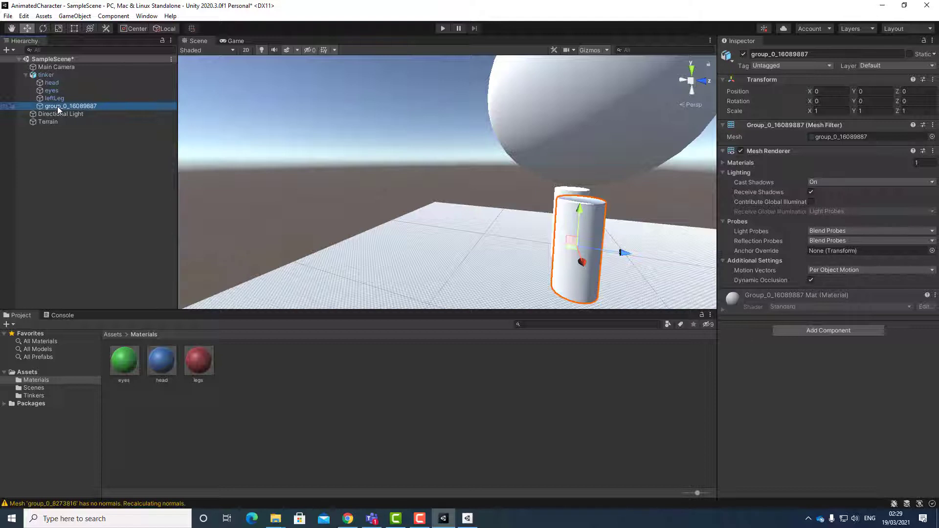
click(57, 107)
text(ri)
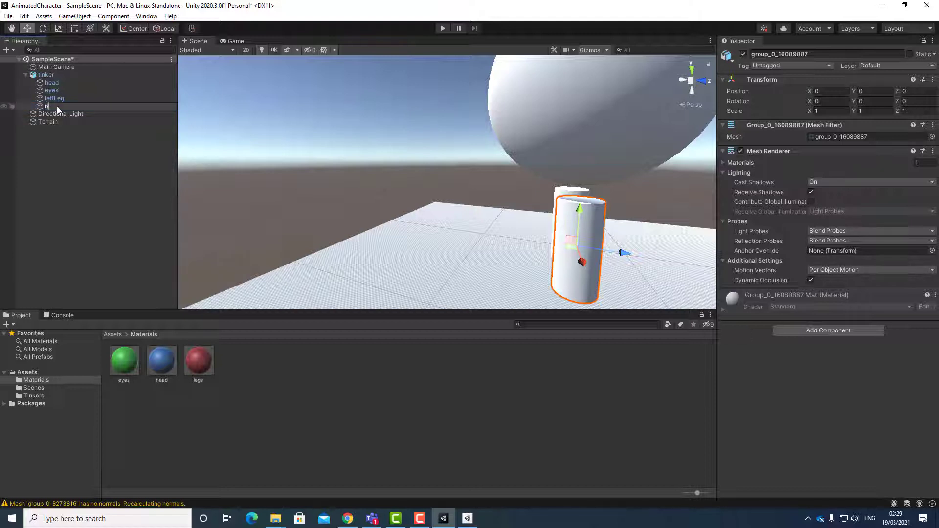
text(ghtLeg)
key(Return)
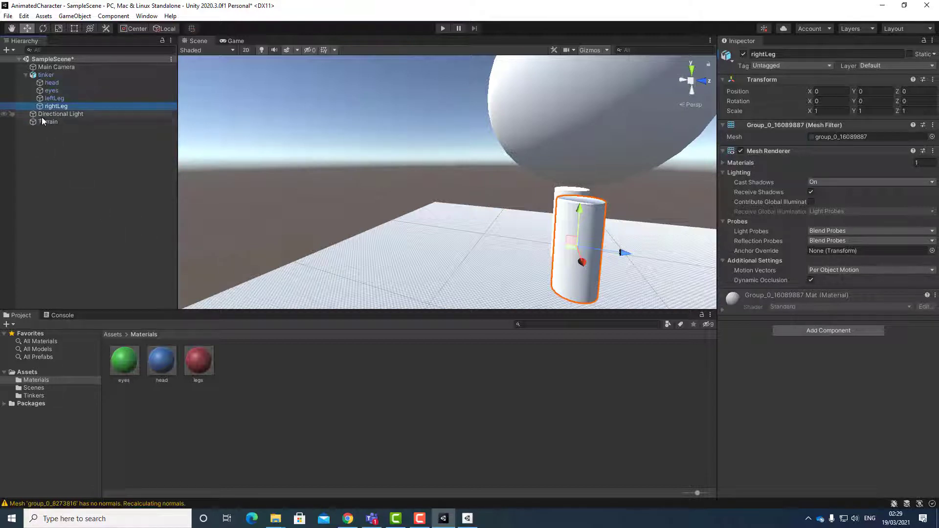
Step: Apply the legs material to rightLeg and leftLeg, the head material to the head, and the eyes material to the eyes
drag(196, 361, 49, 107)
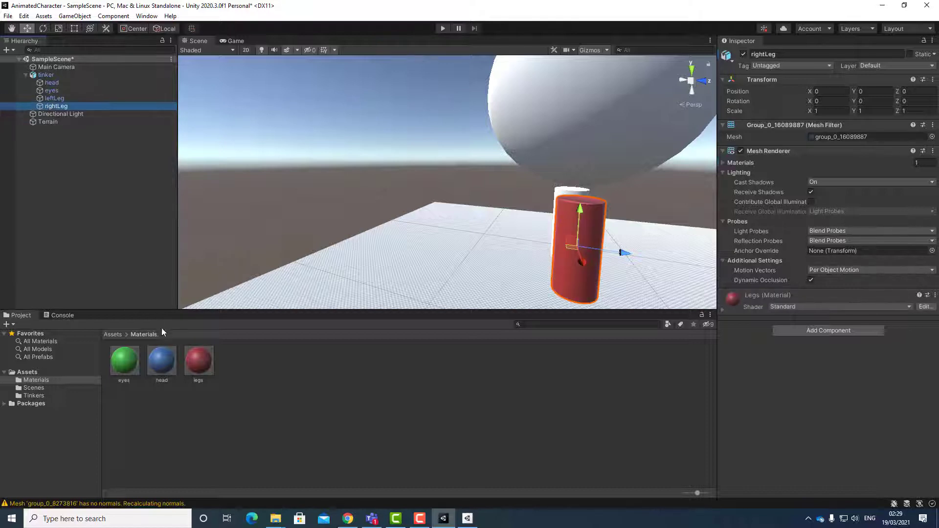
drag(191, 361, 56, 103)
drag(168, 370, 49, 83)
drag(123, 379, 45, 93)
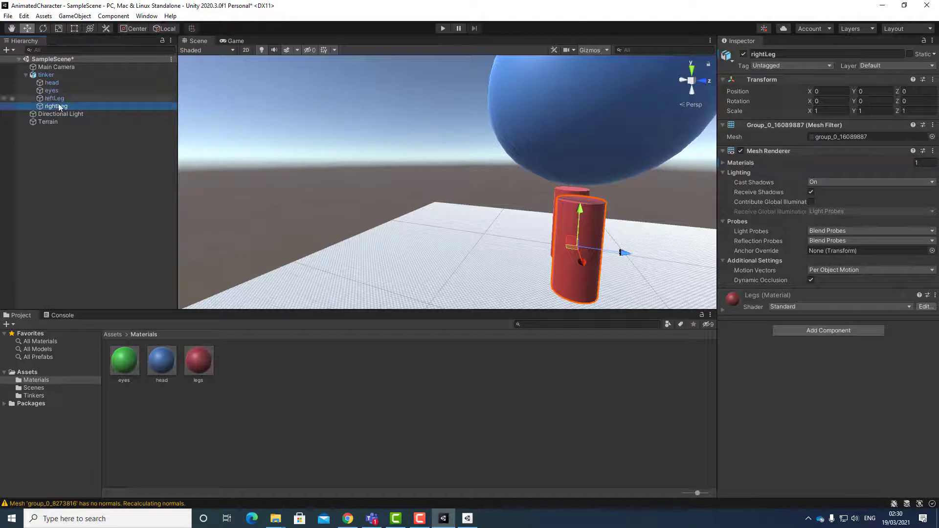
Step: Move the eyes back along the Z axis into the head, to a Z position of about -25.7
scroll(412, 192, down, 5)
middle_drag(514, 211, 435, 220)
alt+drag(344, 218, 391, 243)
middle_drag(650, 240, 551, 267)
scroll(551, 267, up, 2)
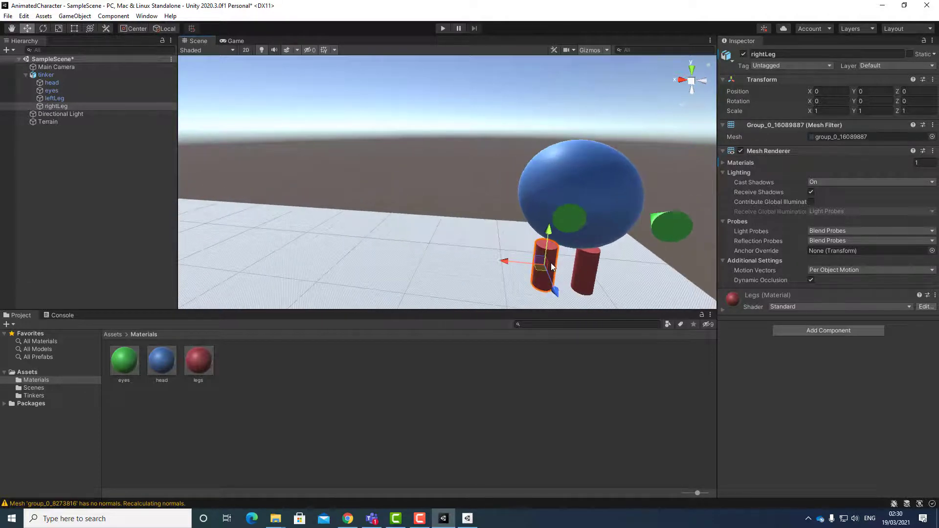
scroll(565, 248, down, 1)
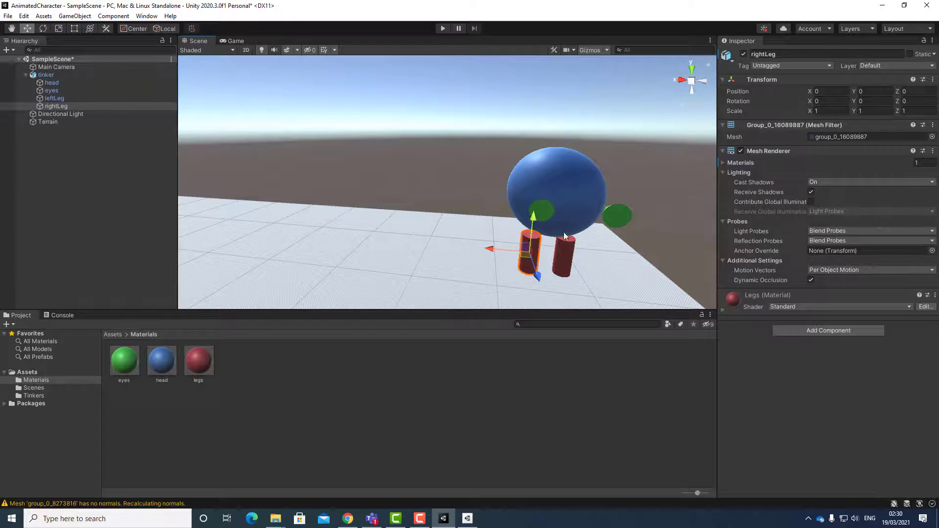
alt+drag(527, 239, 453, 245)
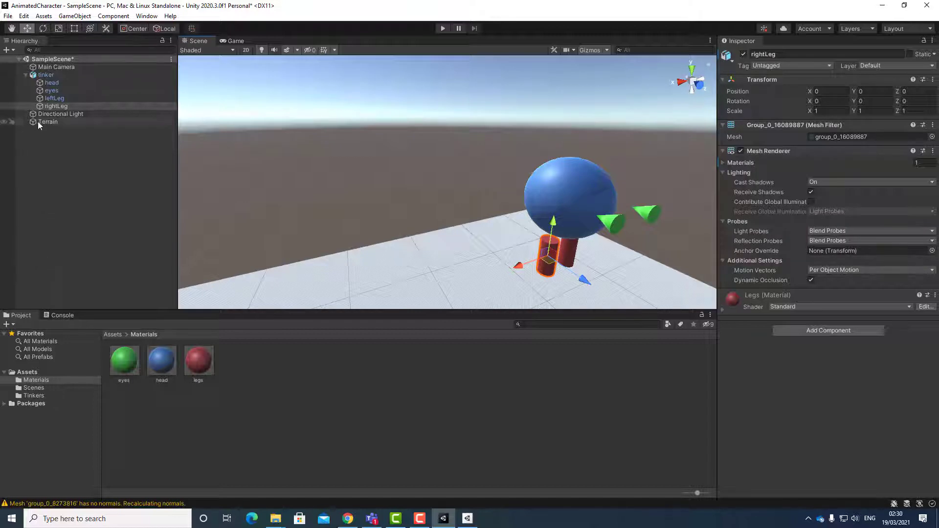
click(49, 91)
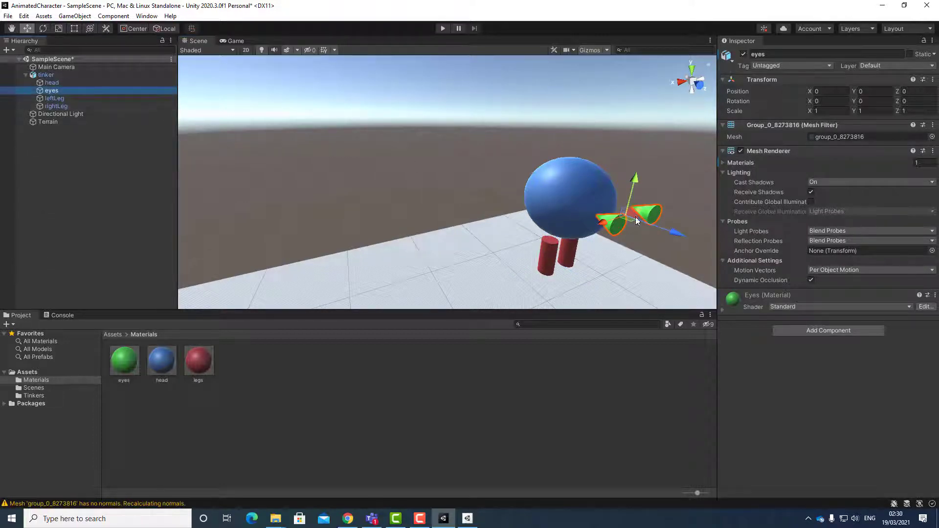
drag(679, 236, 641, 236)
right_drag(669, 257, 615, 257)
middle_drag(669, 254, 588, 255)
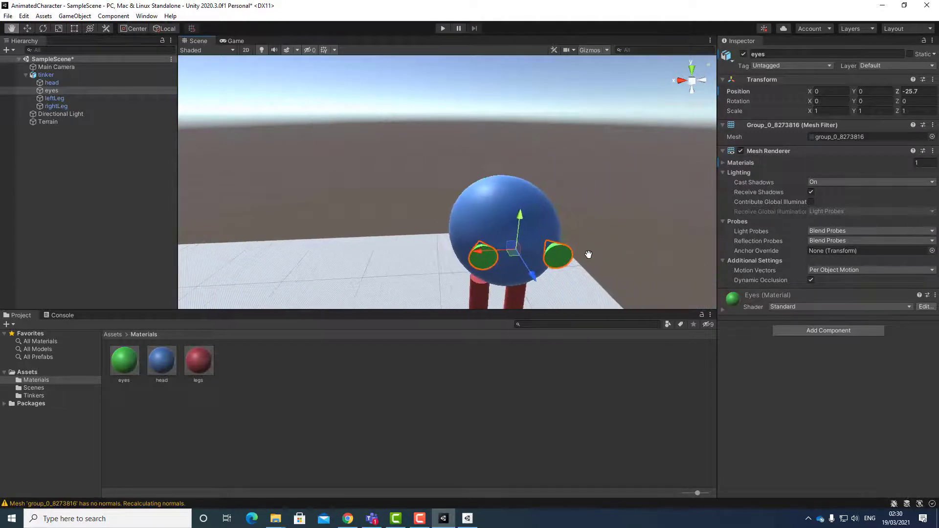
right_drag(588, 255, 332, 266)
right_drag(457, 257, 578, 274)
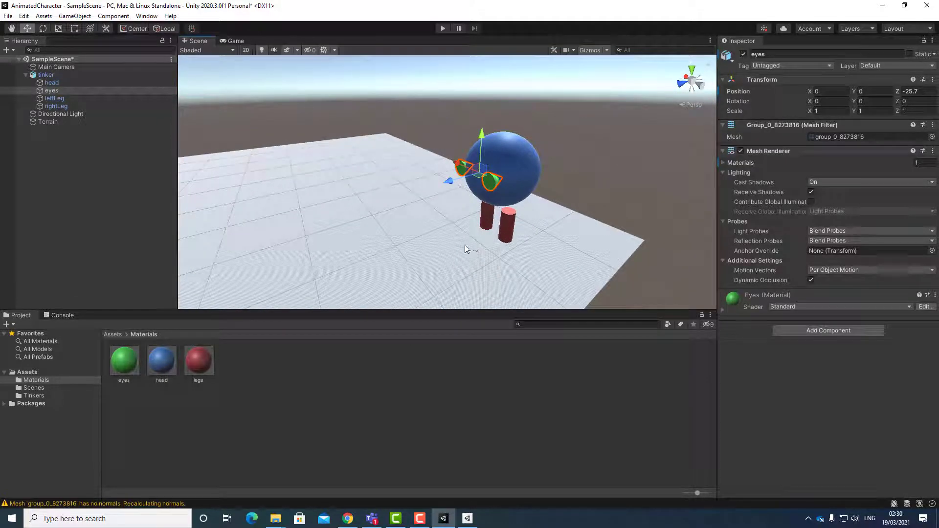
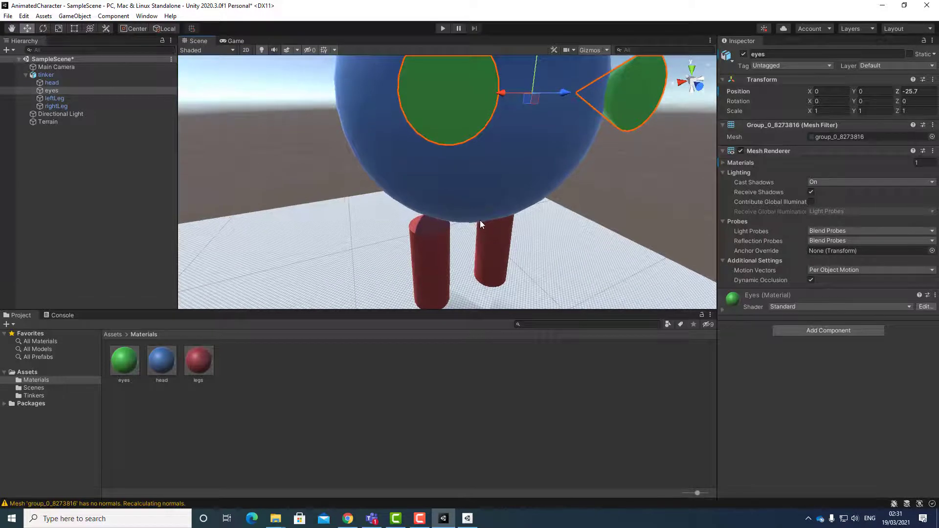
Step: Select leftLeg and rightLeg together and raise them into the underside of the head, to a Y position of about 17.3
right_drag(480, 220, 544, 231)
key(s)
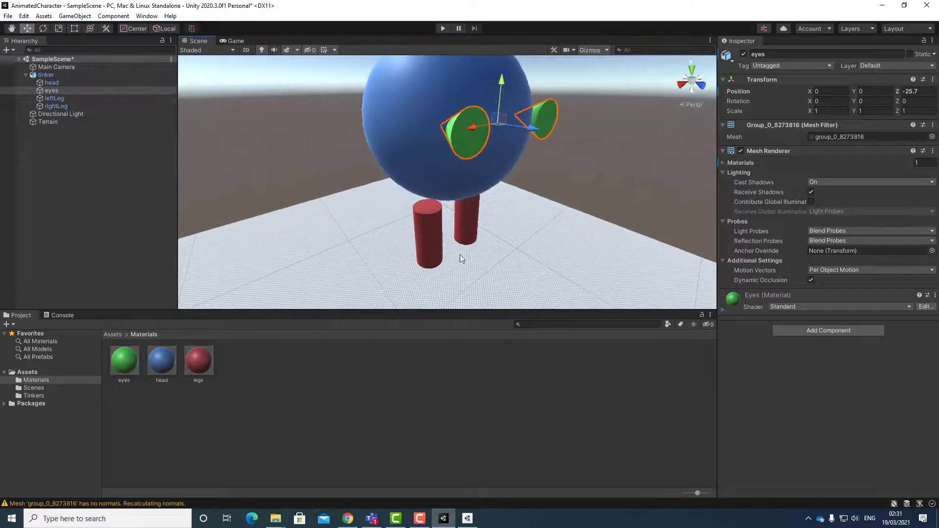
right_drag(522, 264, 494, 210)
key(w)
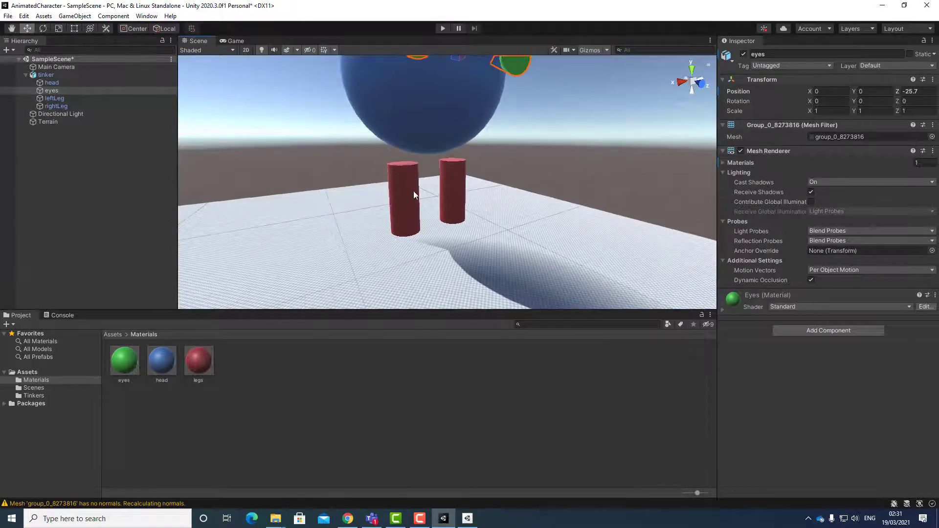
click(48, 98)
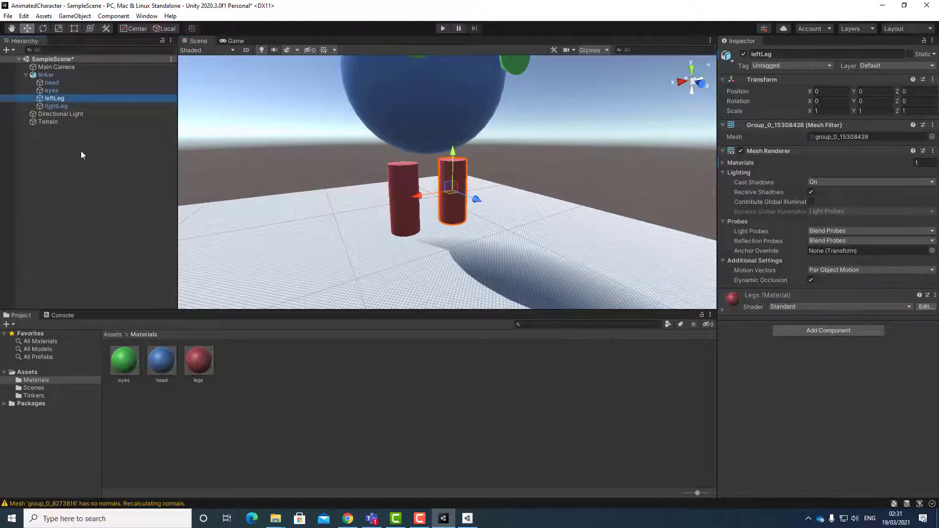
ctrl+click(58, 107)
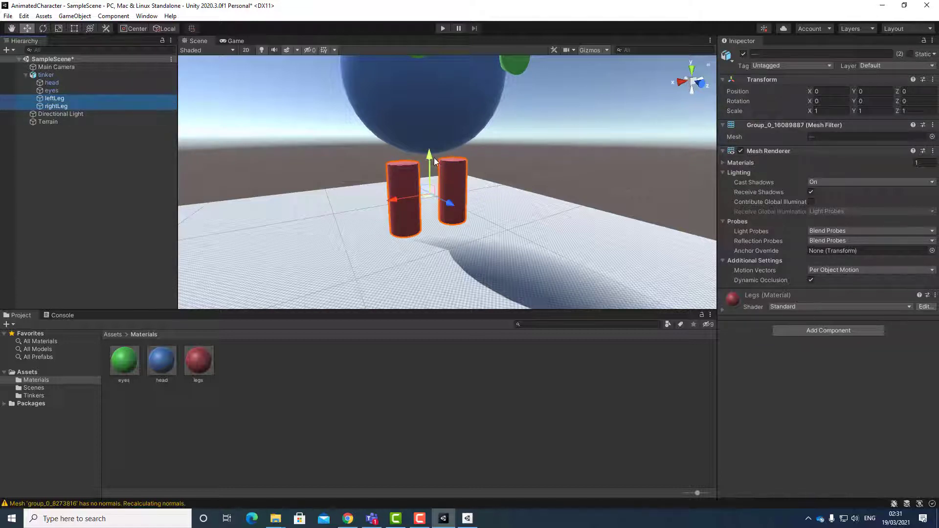
drag(428, 158, 420, 133)
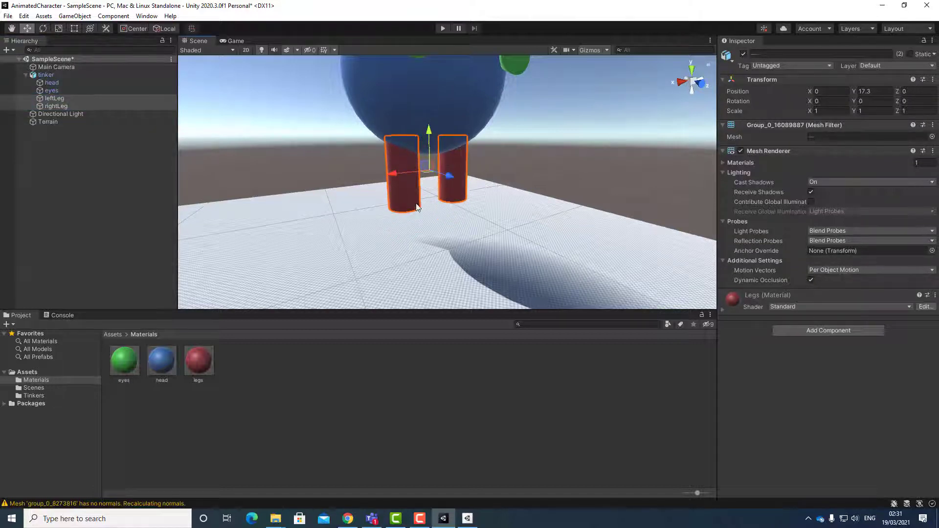
alt+drag(415, 208, 444, 223)
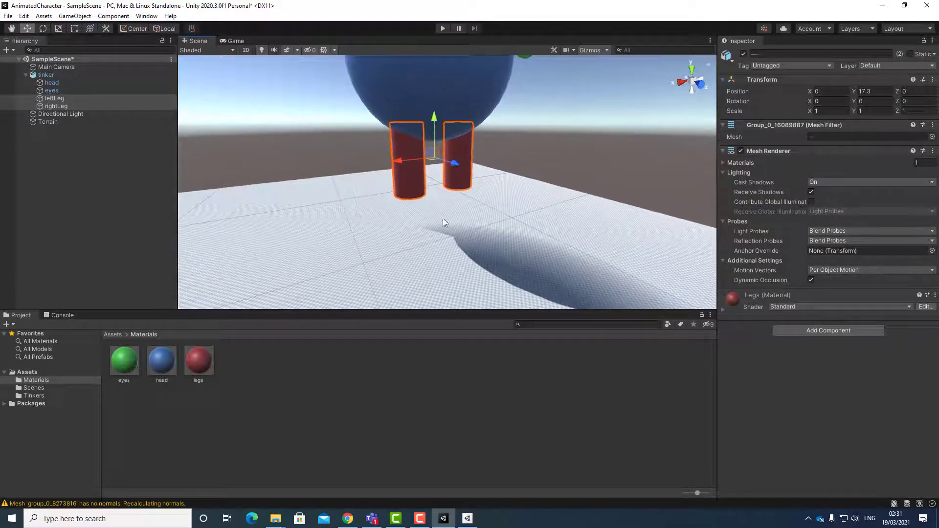
alt+drag(640, 245, 356, 206)
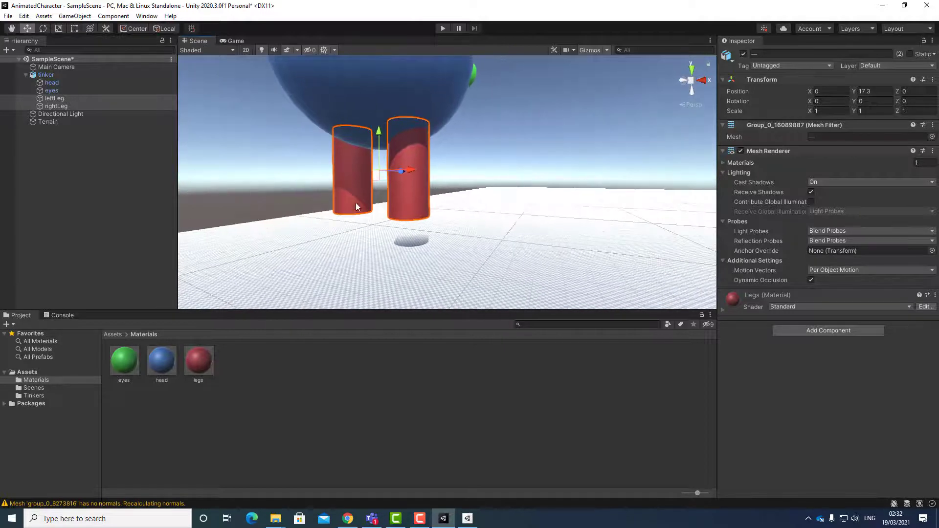
Step: Rename the tinker parent object as MrT and collapse its list of parts
click(46, 76)
click(47, 76)
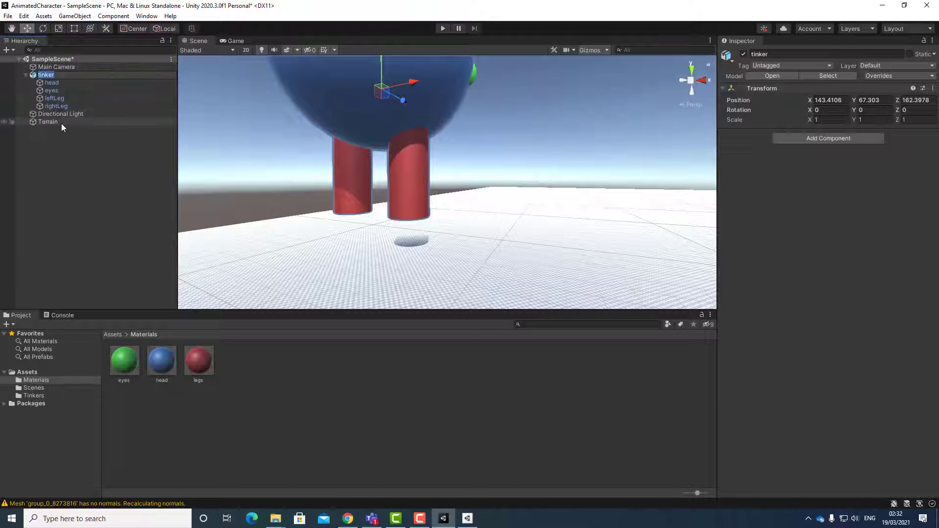
text(MrT)
key(Return)
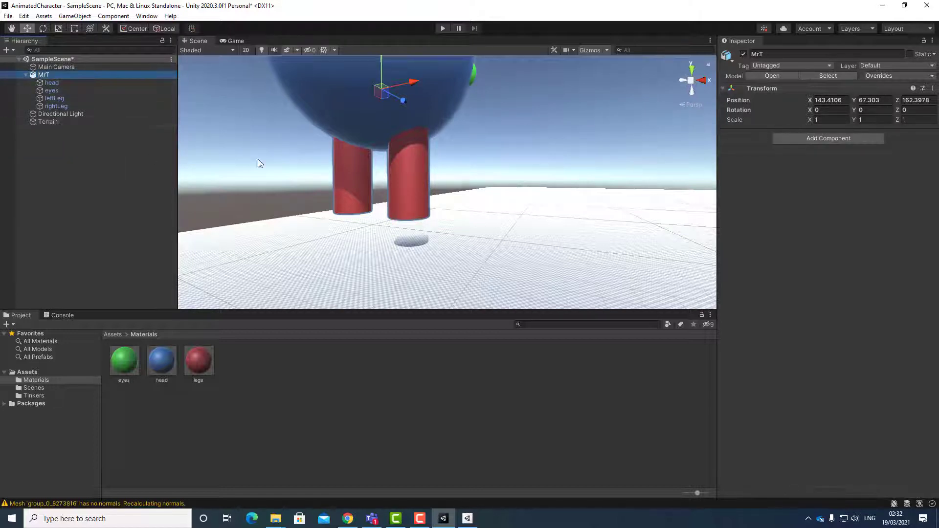
click(26, 74)
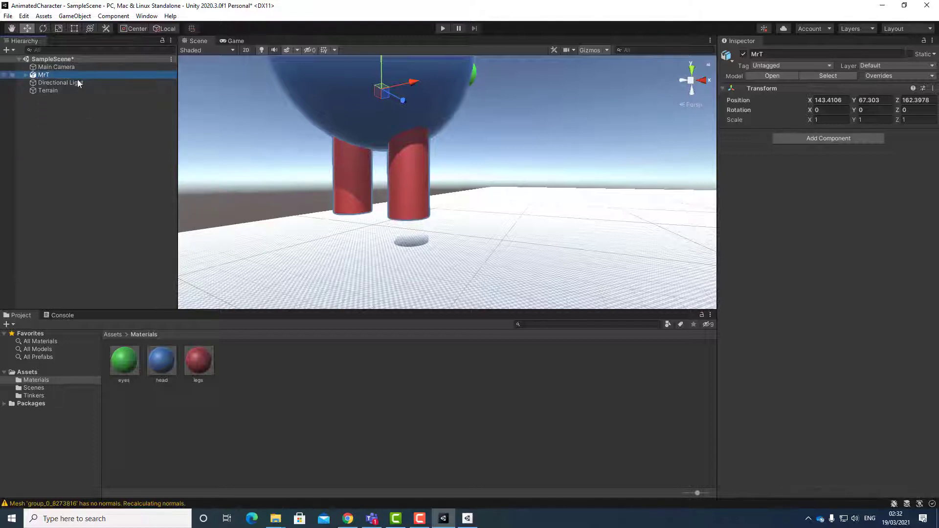
Step: Lower the whole MrT figure towards the terrain, to a Y position of about 51.8
key(f)
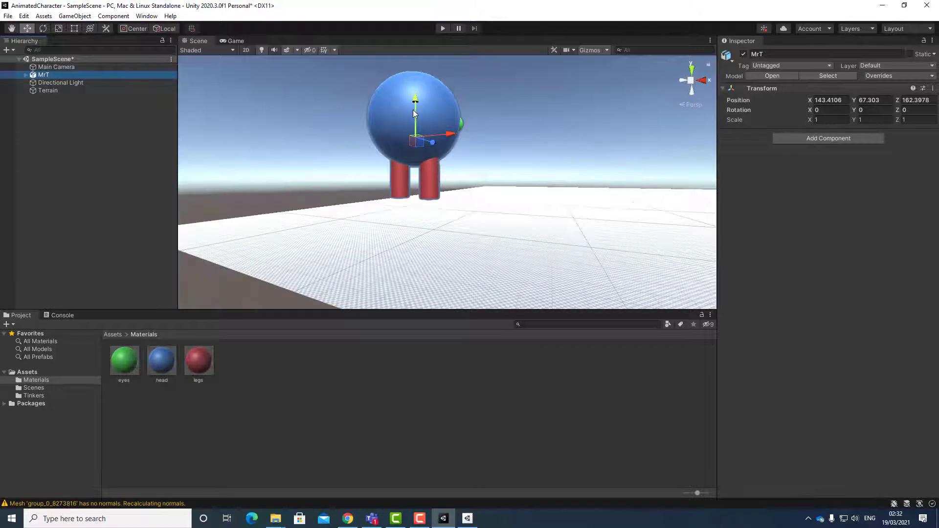
mouse_move(415, 98)
mouse_down()
mouse_move(416, 125)
mouse_move(415, 105)
mouse_move(413, 115)
mouse_up()
scroll(415, 215, up, 5)
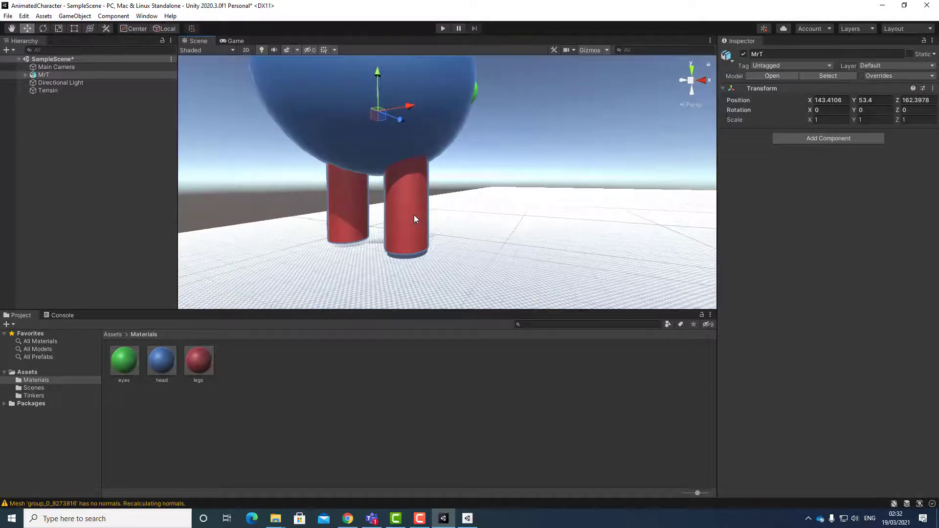
alt+drag(398, 249, 241, 250)
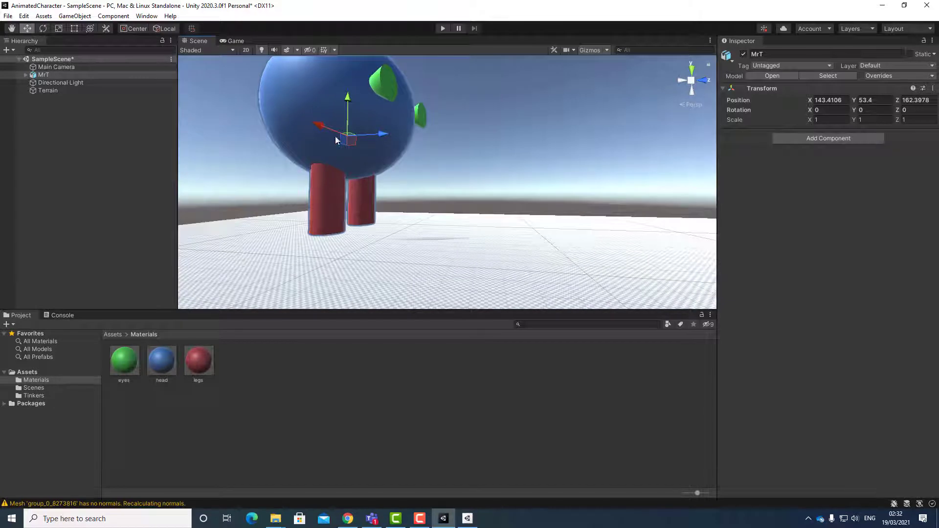
drag(347, 90, 344, 99)
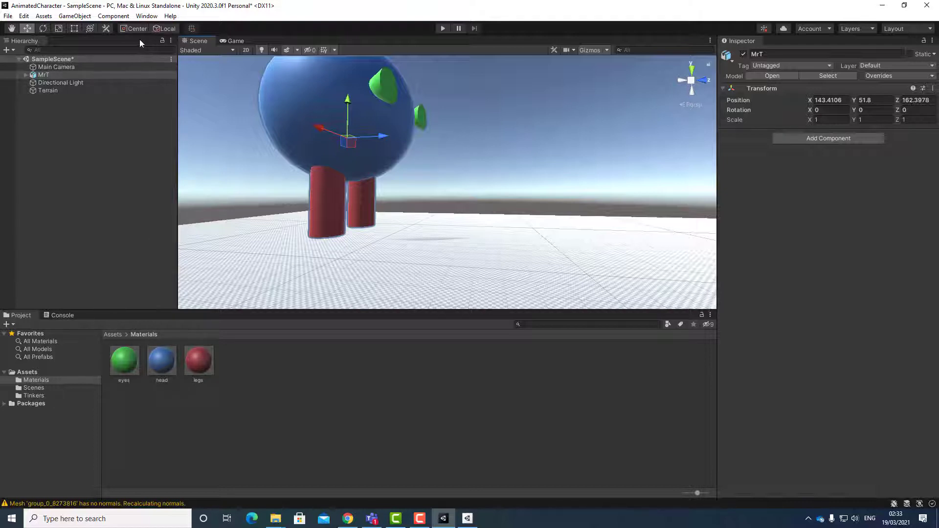
Step: Save the scene with the coloured and repositioned figure
click(8, 16)
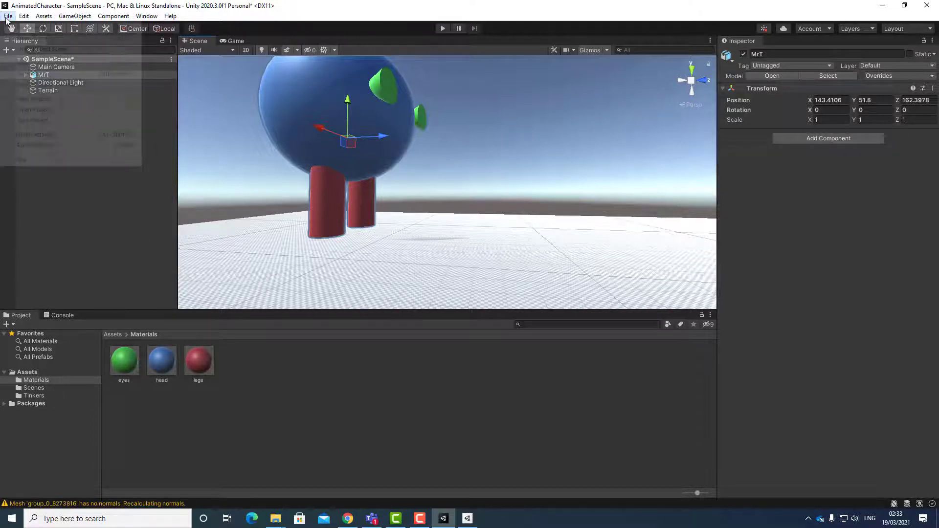
click(20, 63)
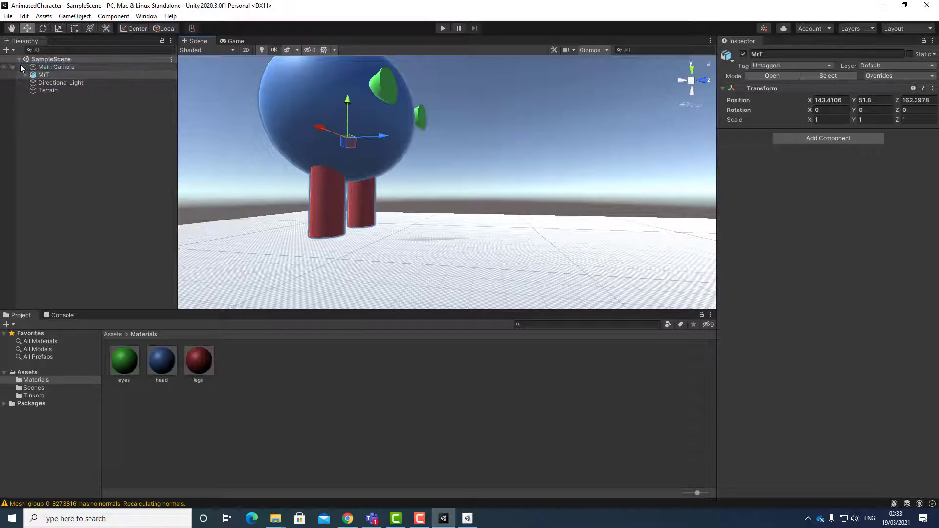
click(8, 18)
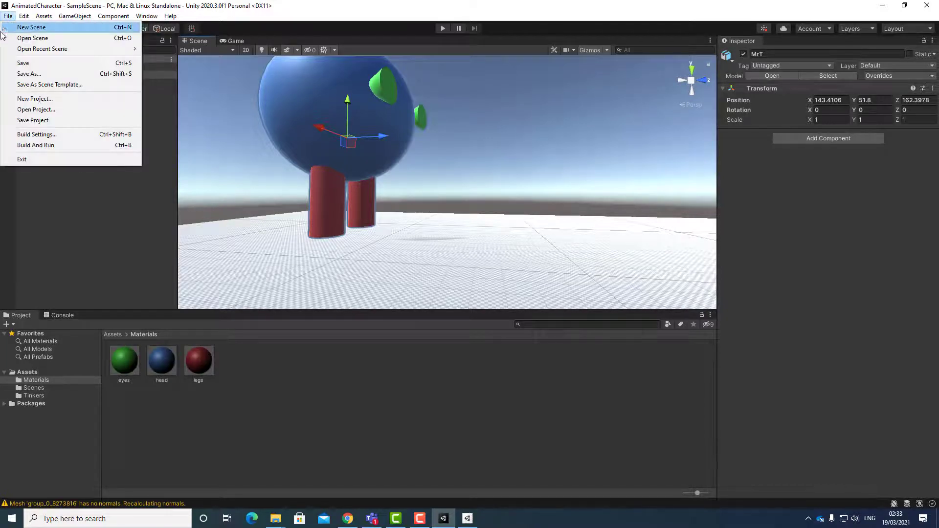
Step: Save the project, and open the Animation window docked in the same group as Project and Console
click(27, 121)
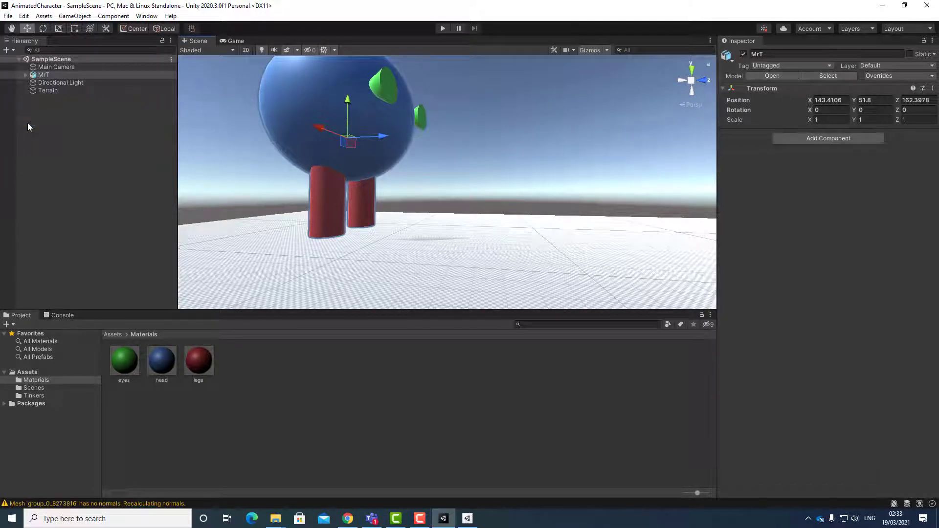
click(145, 17)
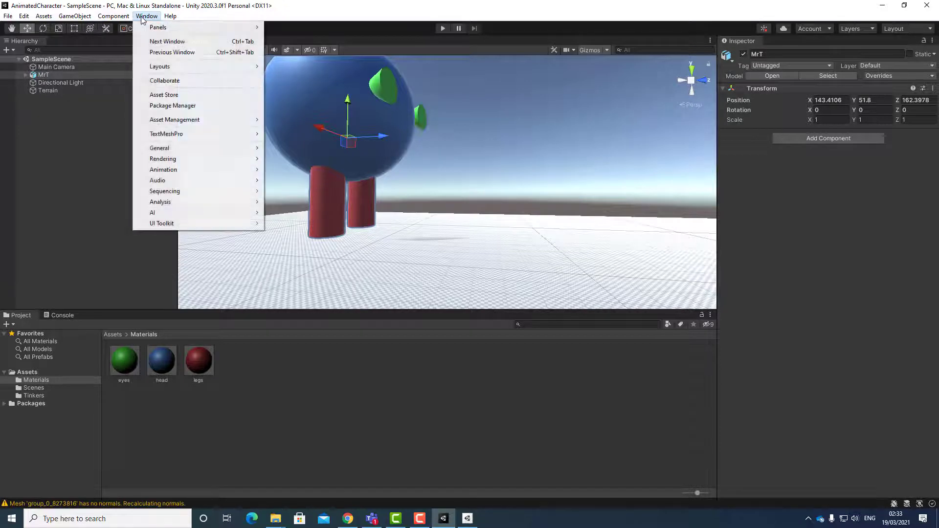
mouse_move(169, 171)
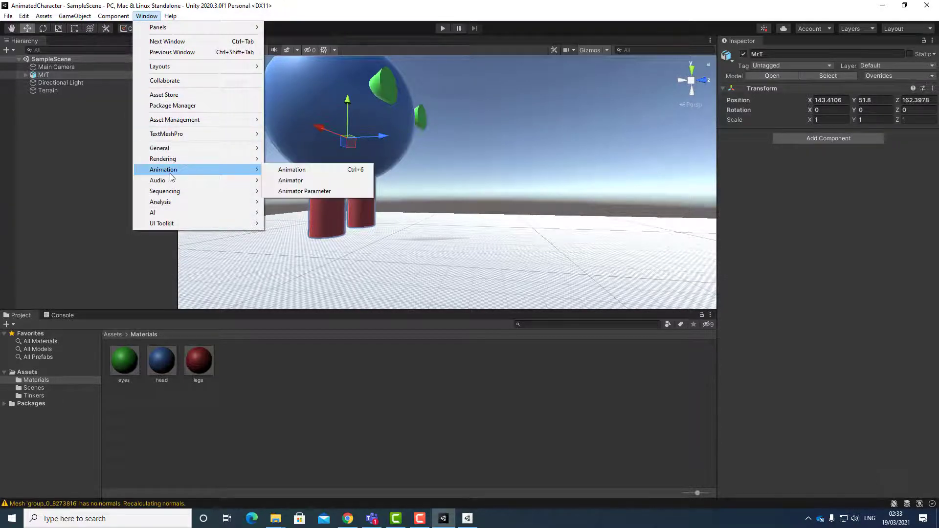
click(304, 170)
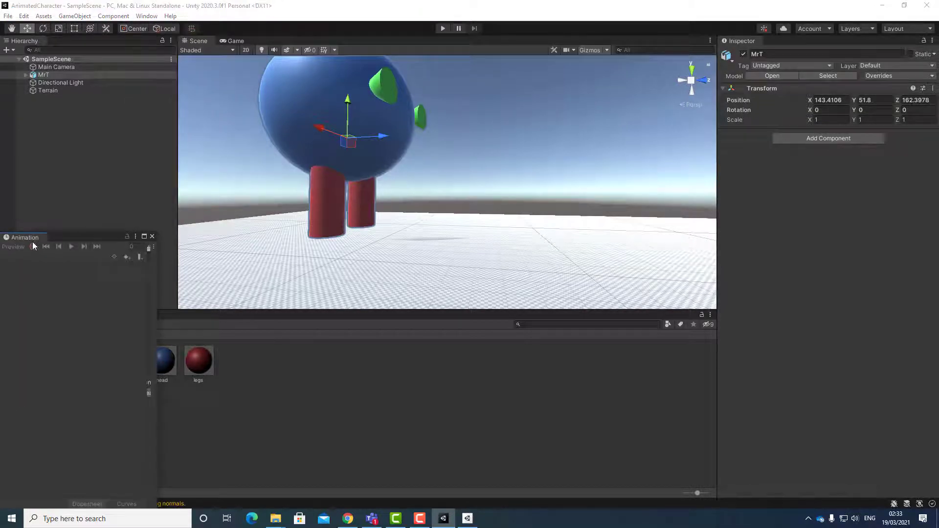
drag(33, 242, 373, 363)
drag(372, 244, 81, 316)
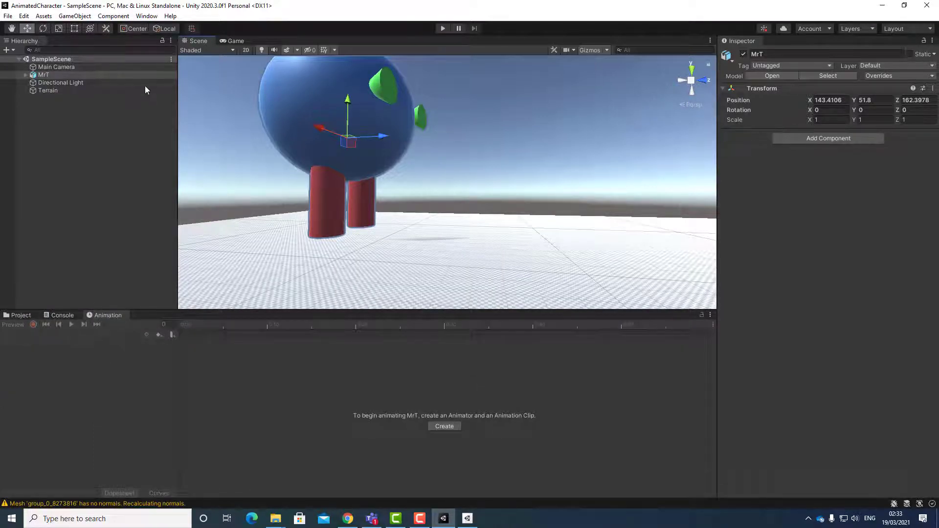
Step: Open the Animator window and dock it next to the Animation window
click(141, 17)
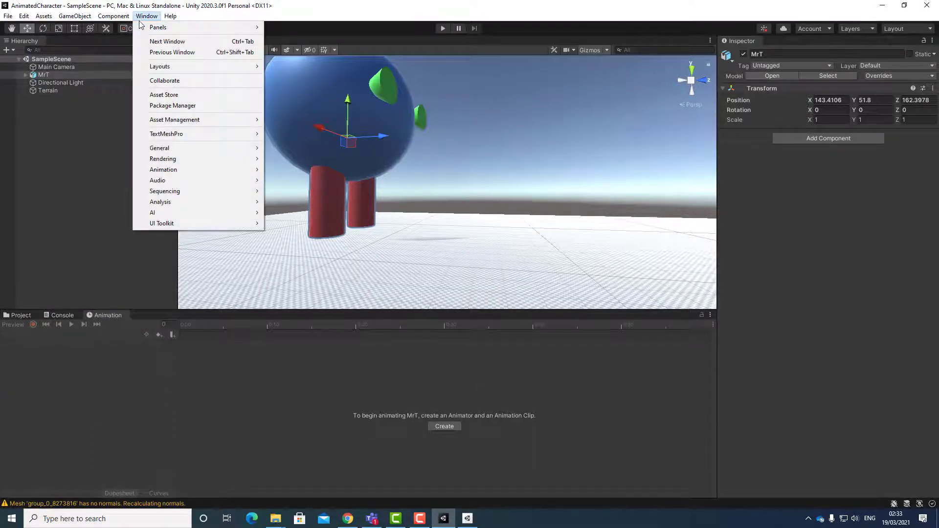
mouse_move(195, 169)
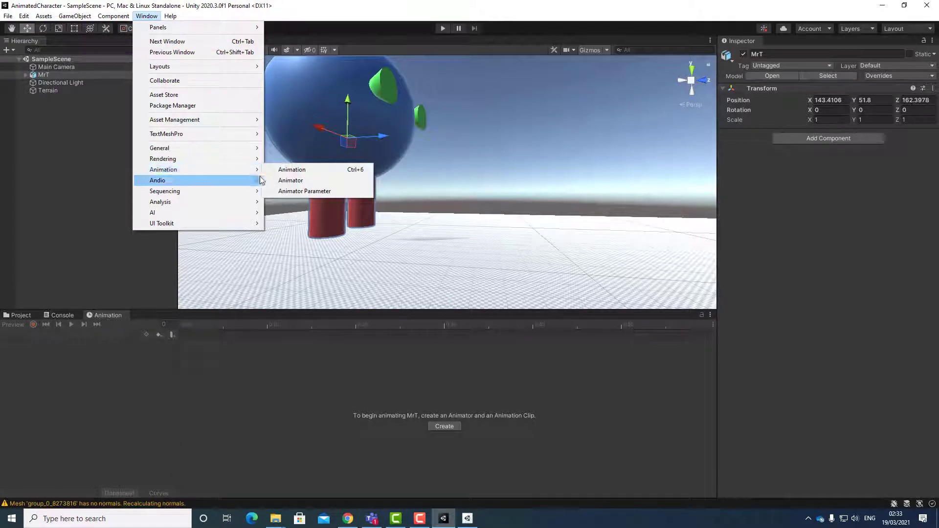
click(295, 181)
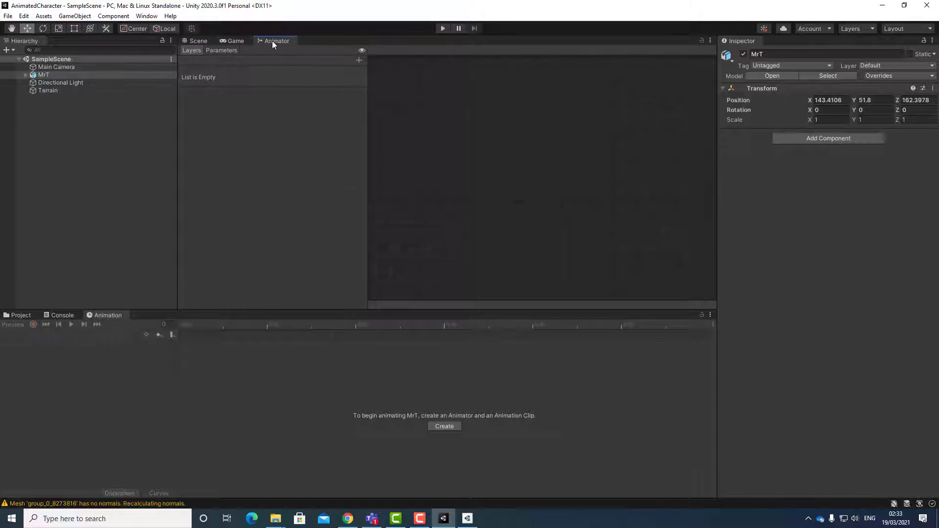
drag(272, 42, 209, 332)
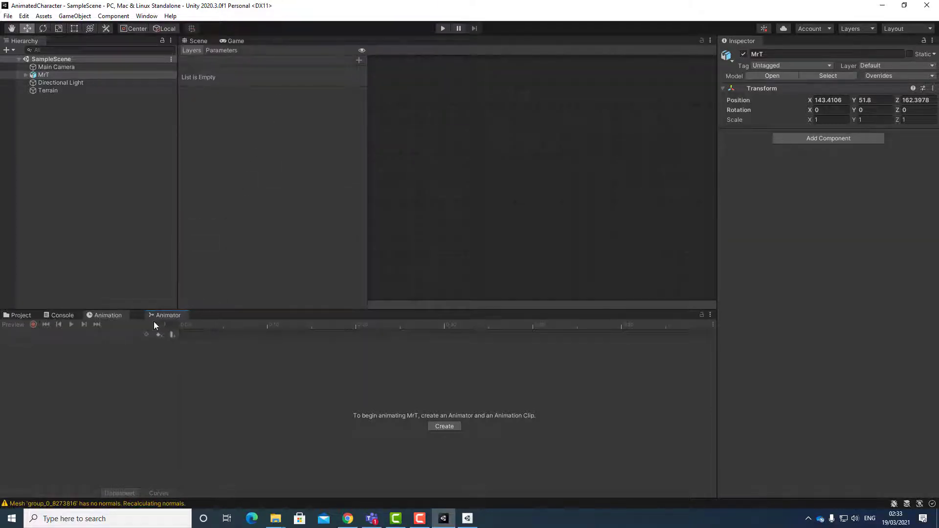
drag(154, 322, 149, 320)
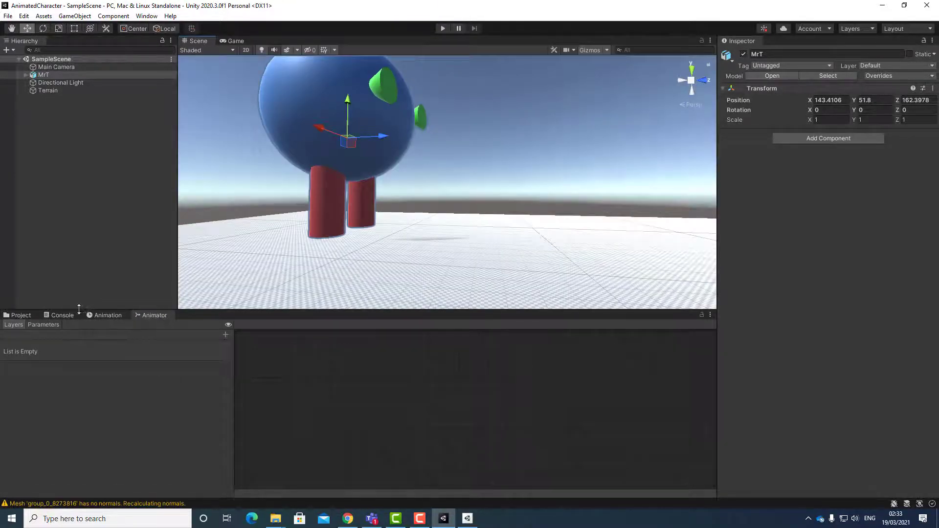
Step: Clear all console messages and bring the Animation window back to the front
click(21, 315)
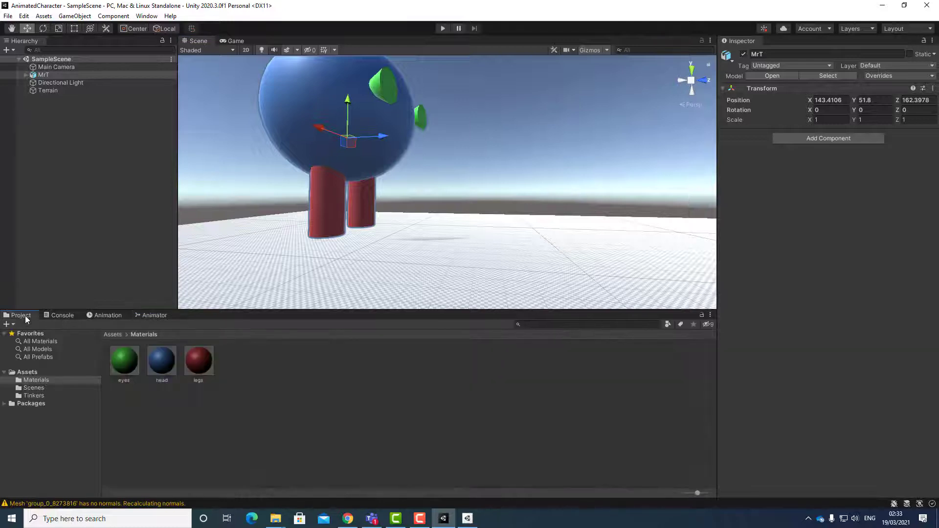
click(63, 316)
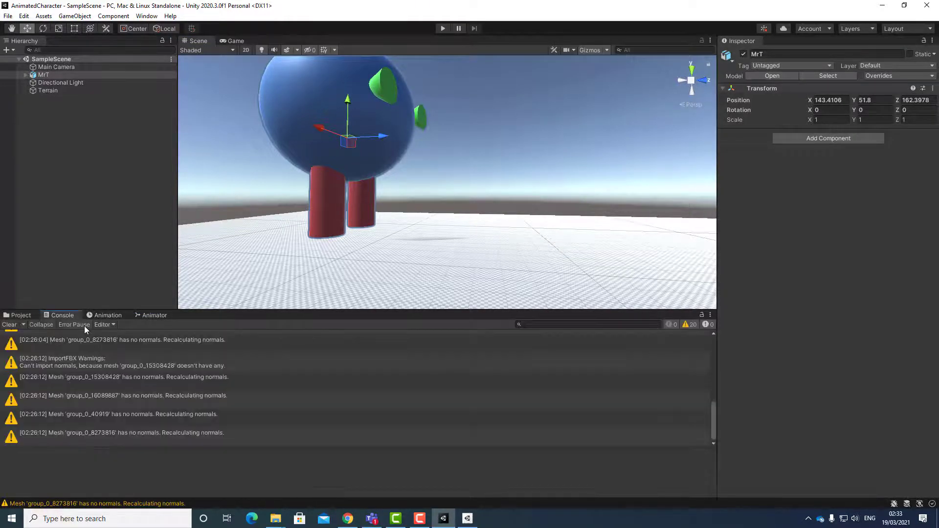
click(9, 325)
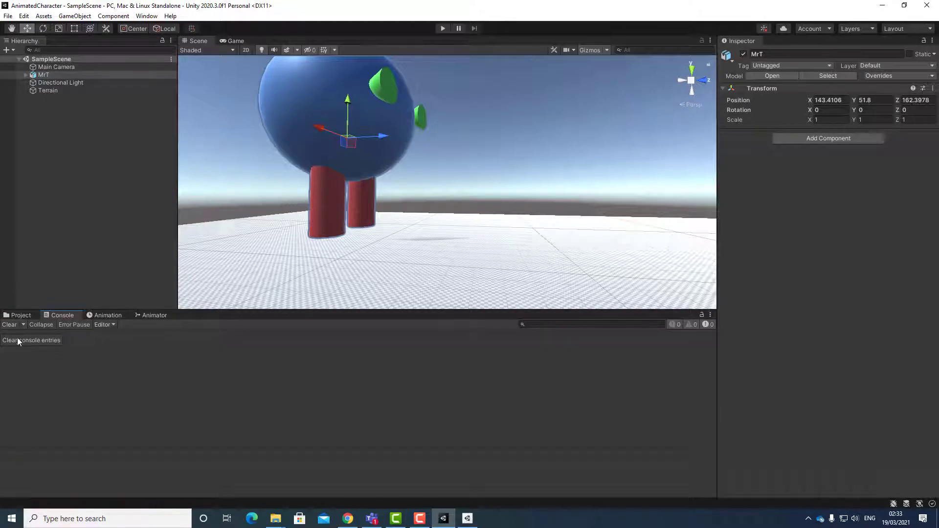
click(104, 316)
click(150, 317)
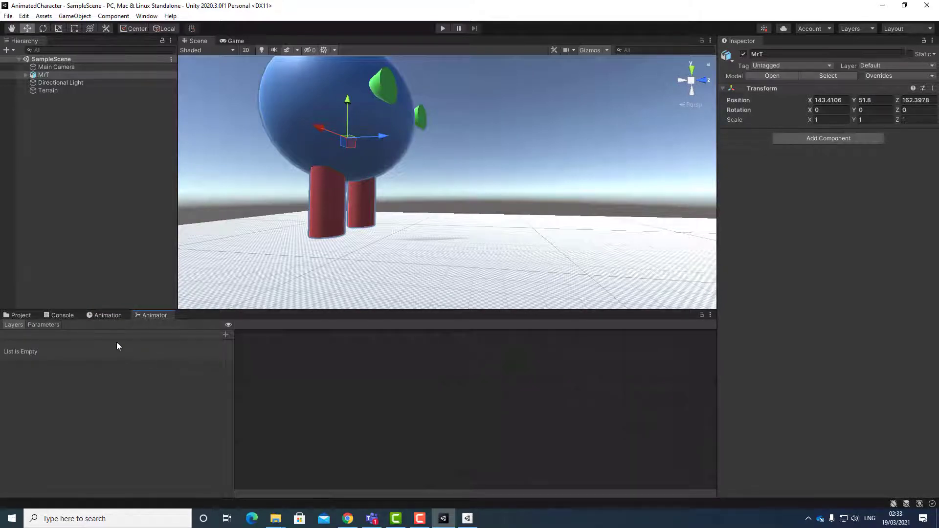
click(109, 317)
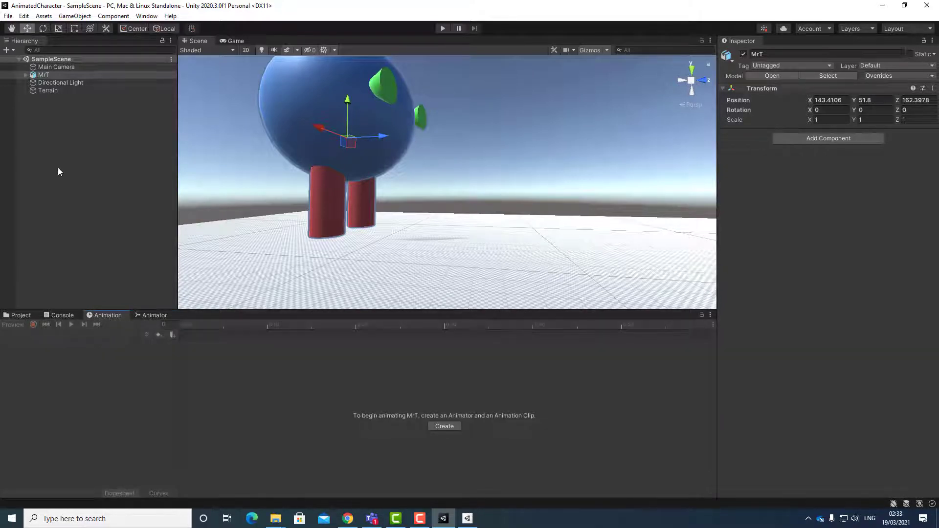
Step: Select MrT, Terrain and Main Camera in turn to check which object the Animation window targets
click(43, 75)
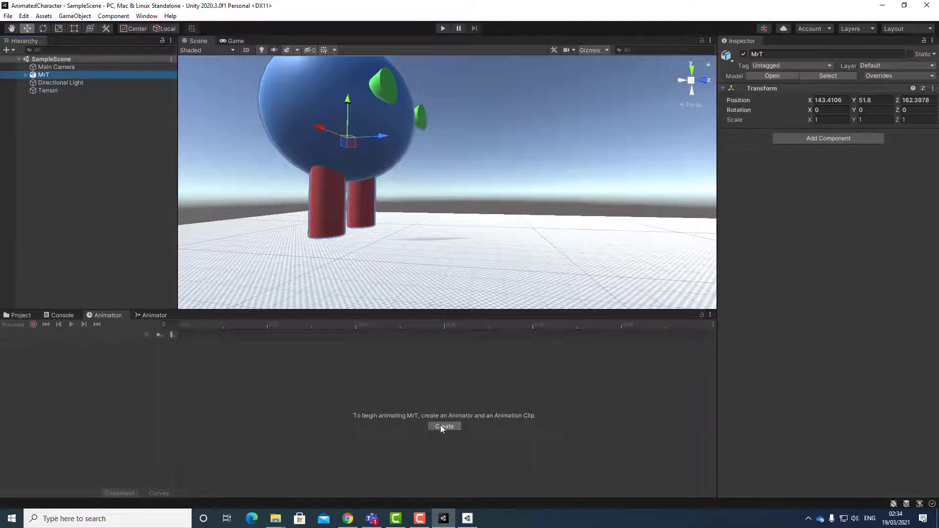
click(106, 119)
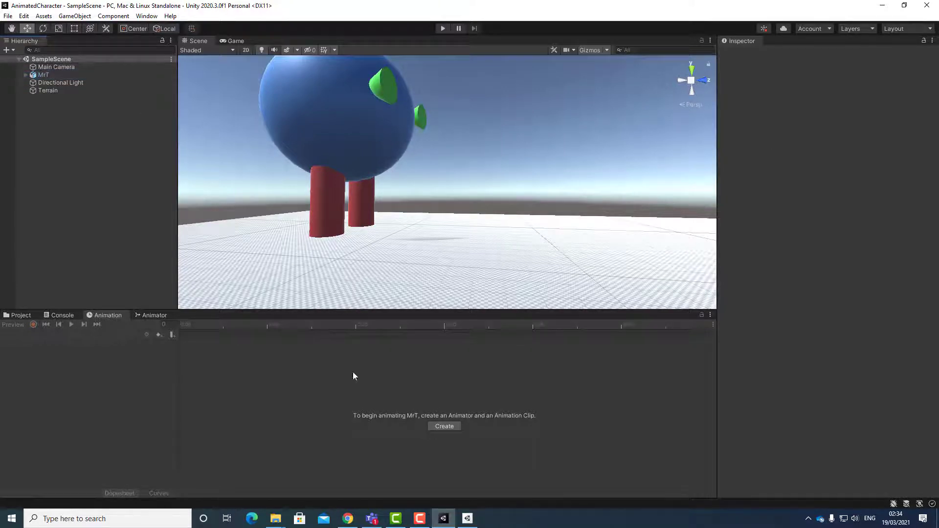
click(246, 281)
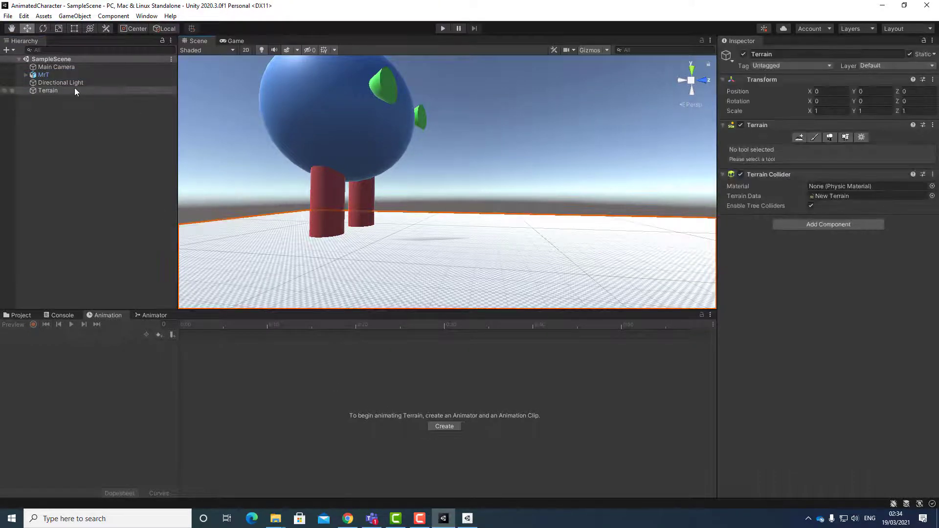
click(58, 68)
click(54, 96)
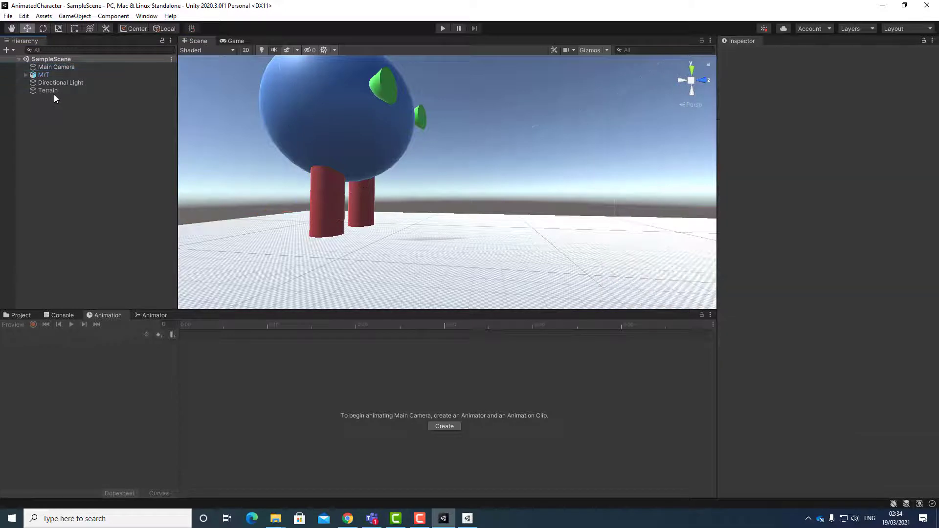
click(52, 92)
click(62, 134)
click(350, 297)
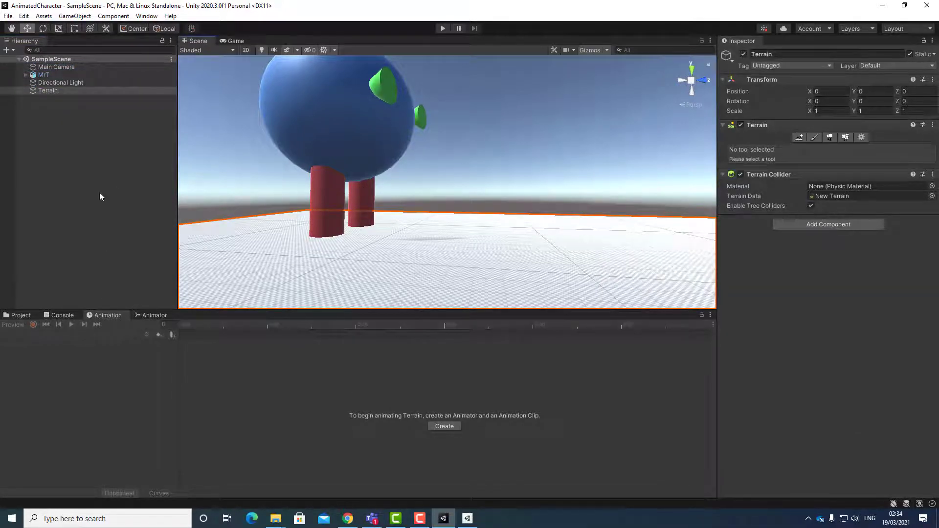
click(60, 115)
Step: Create an animation clip for MrT named Animations in the project's Assets folder
click(43, 75)
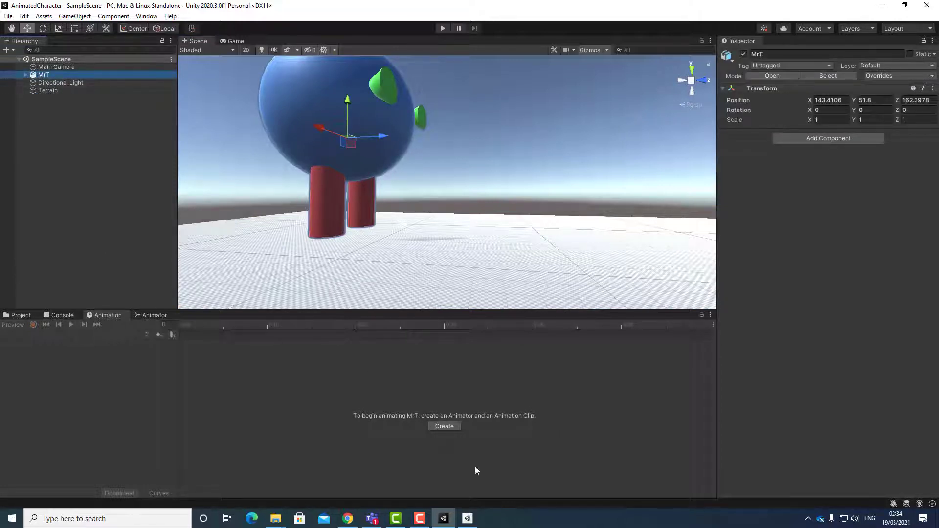
click(443, 427)
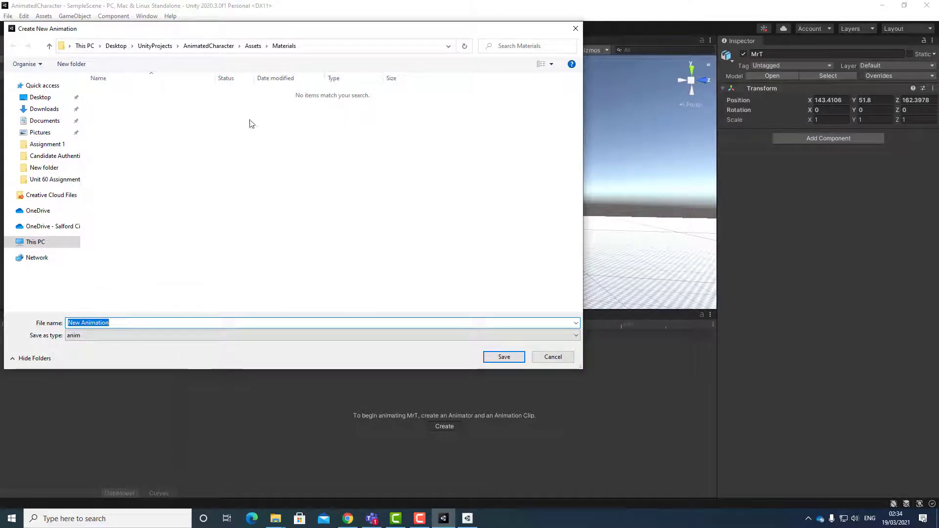
click(254, 47)
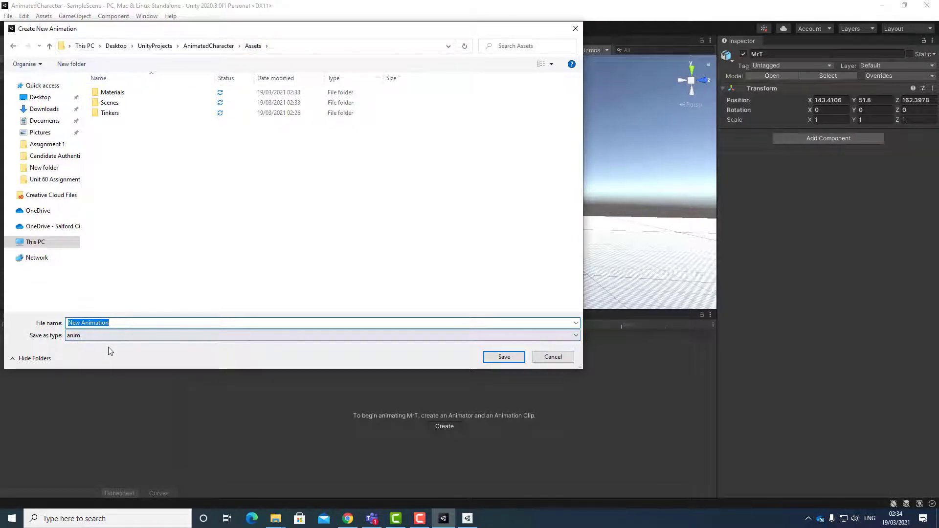
text(Anim)
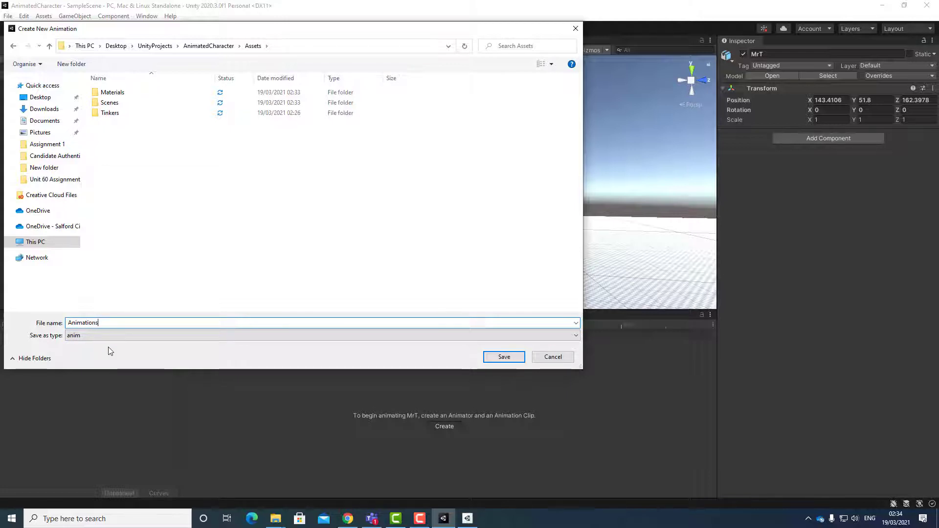
click(504, 356)
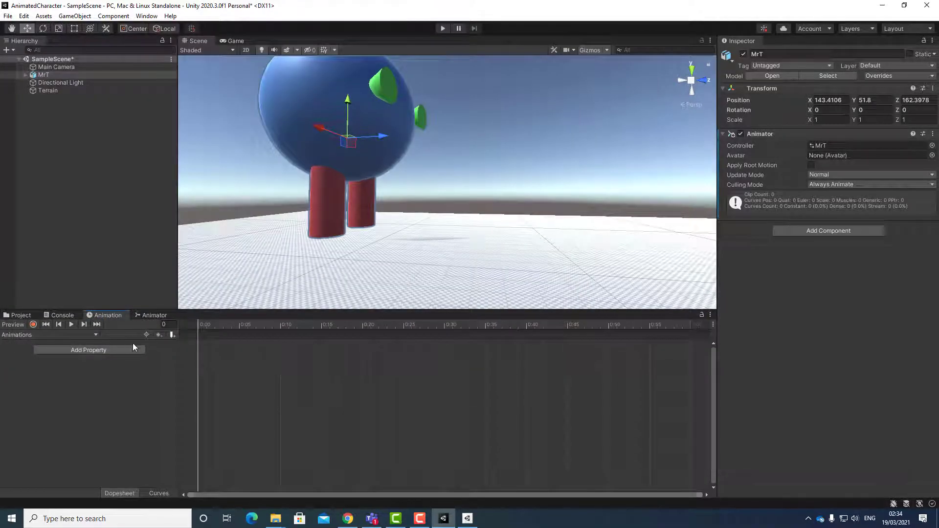
Step: Add the leftLeg Position property to MrT's Animations clip
click(73, 351)
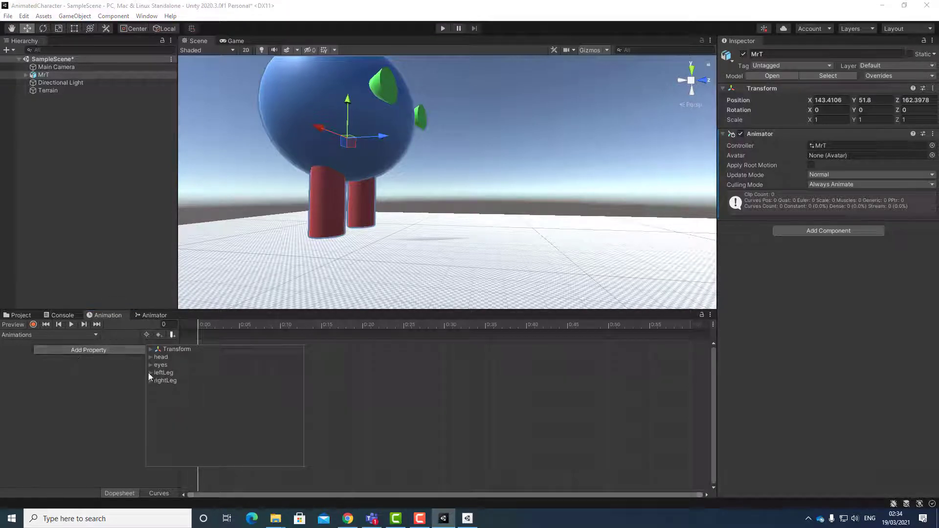
click(150, 373)
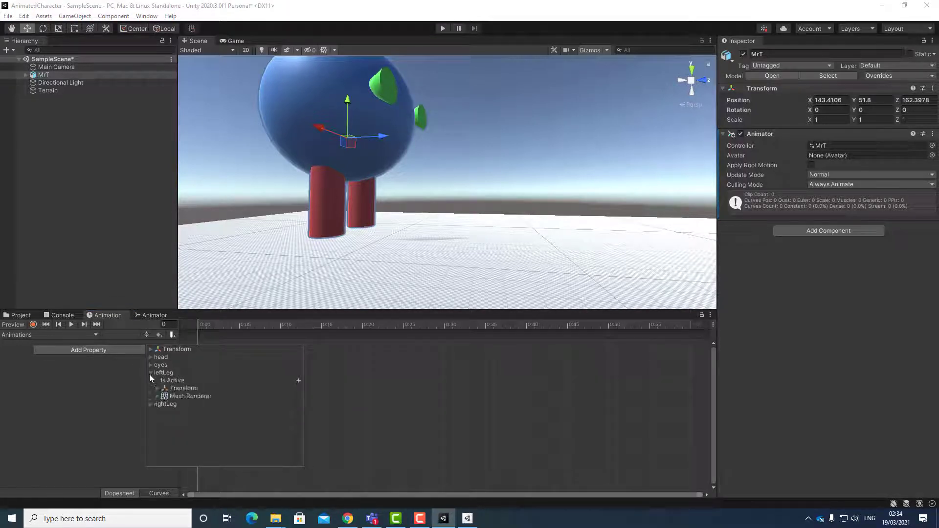
click(150, 405)
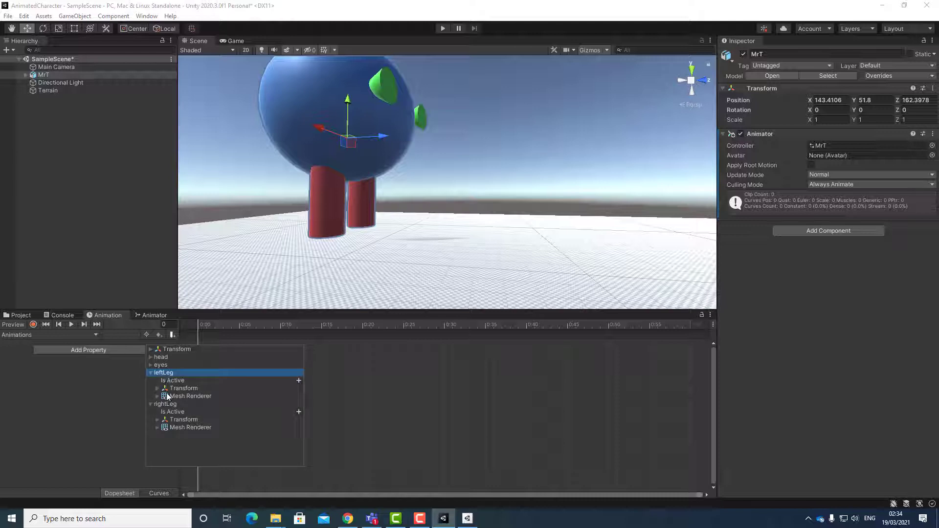
click(157, 389)
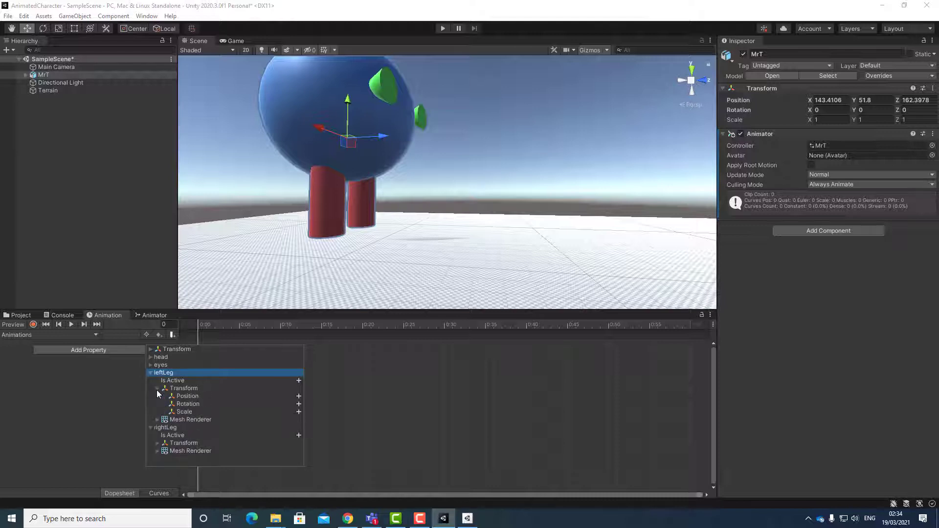
click(299, 397)
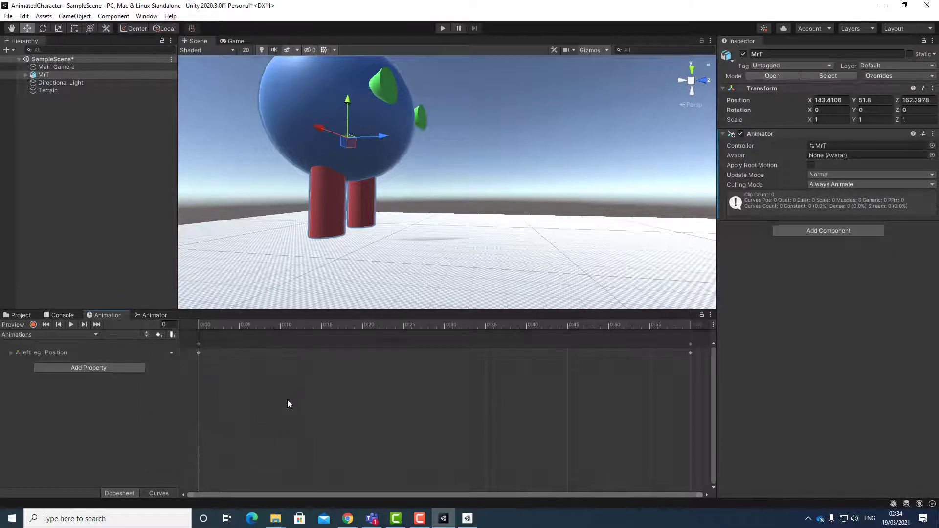
Step: Add the leftLeg Rotation property to MrT's Animations clip
click(113, 368)
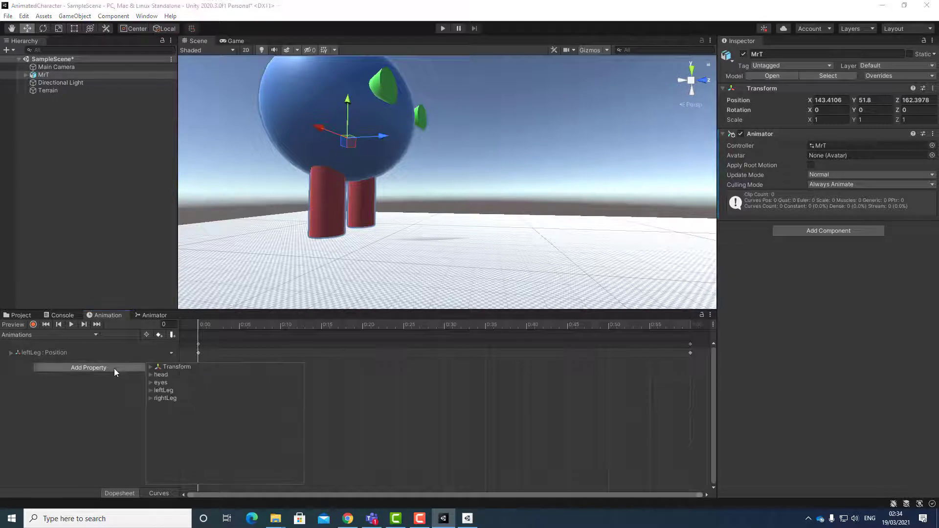
click(151, 390)
click(155, 408)
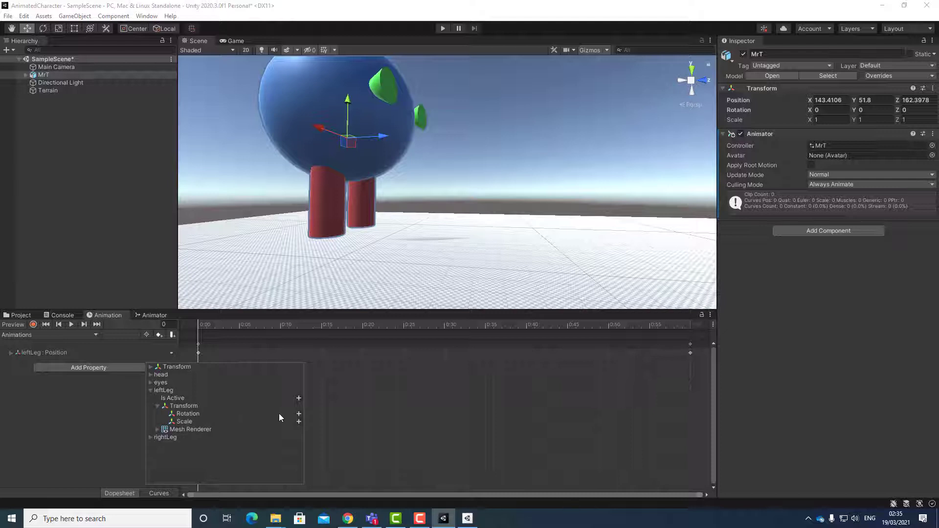
click(299, 414)
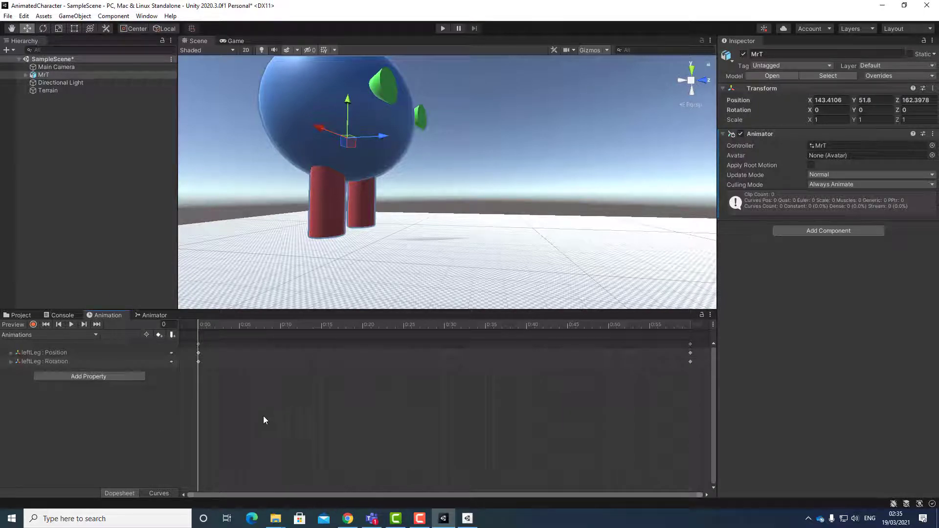
Step: Add the rightLeg Position property to MrT's Animations clip
click(92, 376)
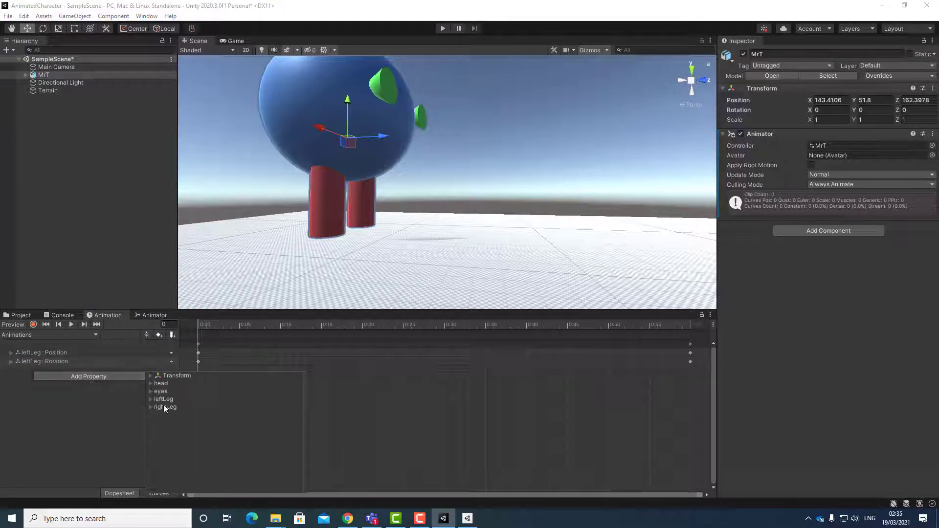
click(150, 408)
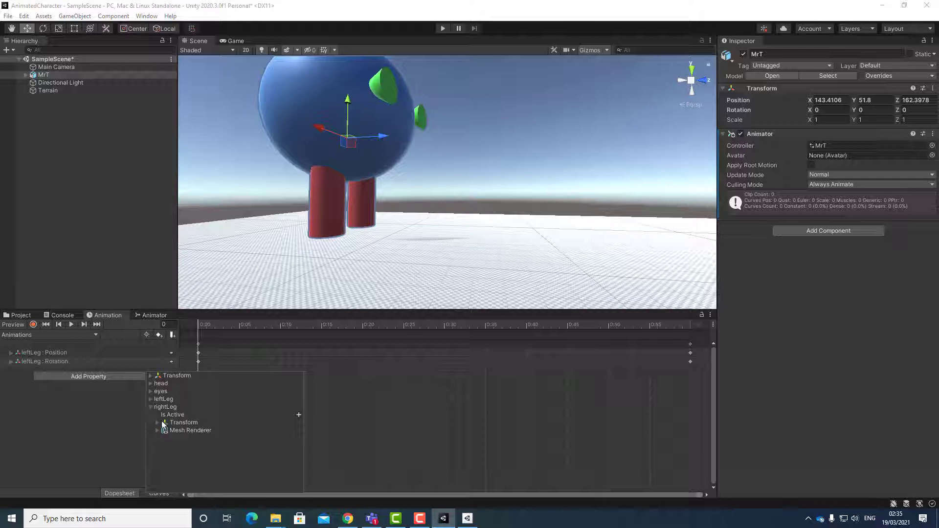
click(156, 424)
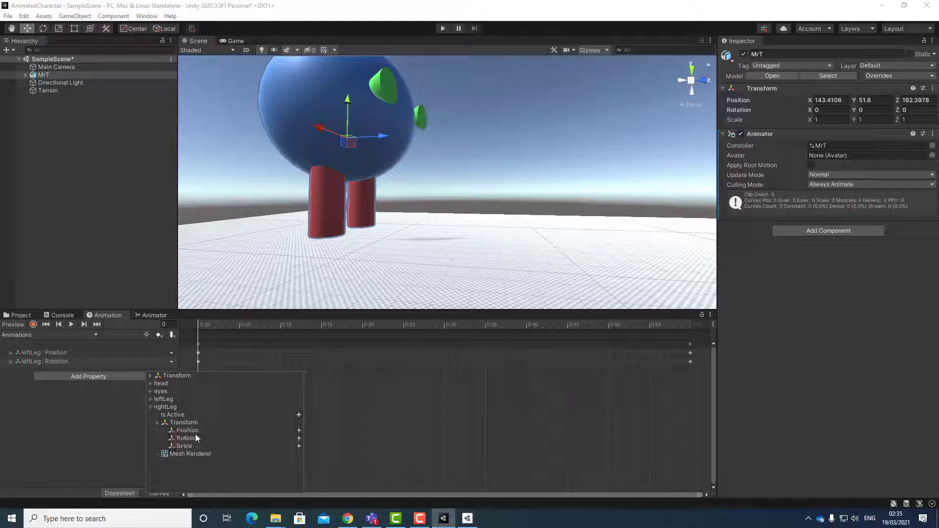
click(298, 430)
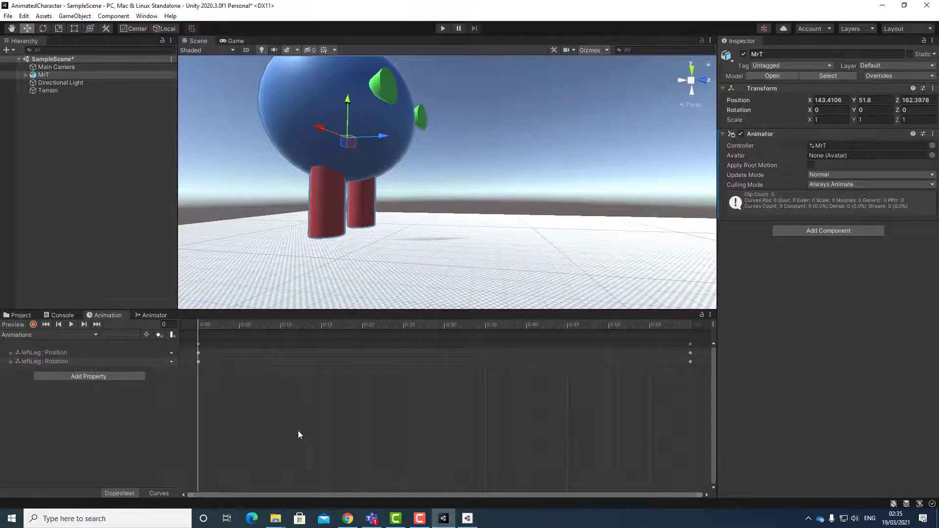
Step: Add the rightLeg Rotation property to MrT's Animations clip
click(111, 385)
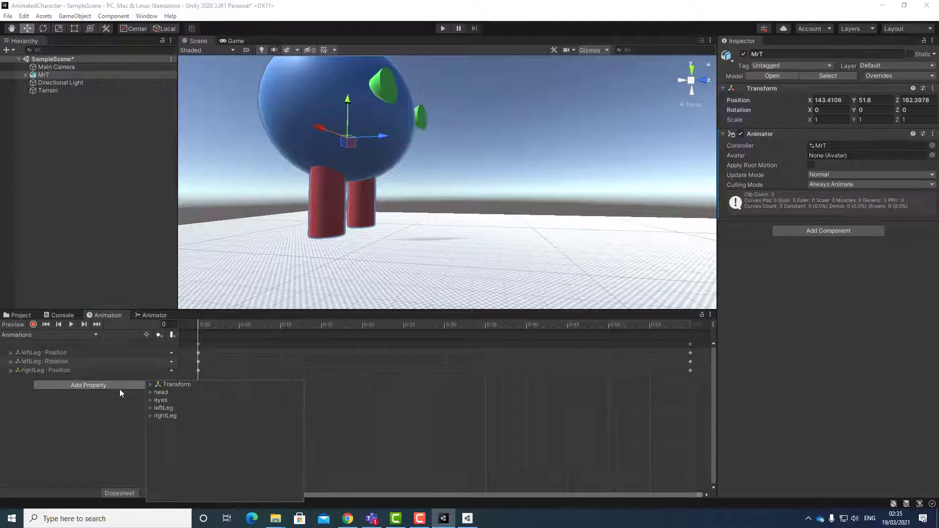
click(151, 416)
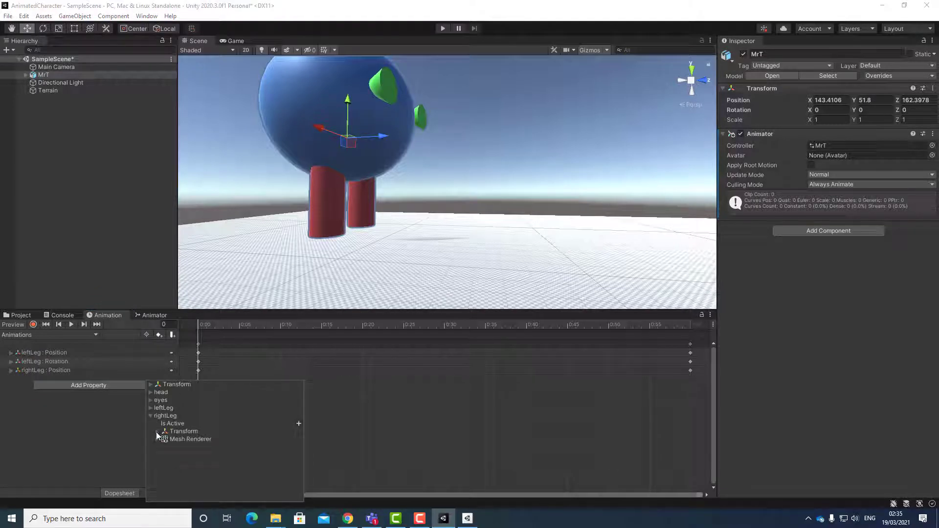
click(157, 433)
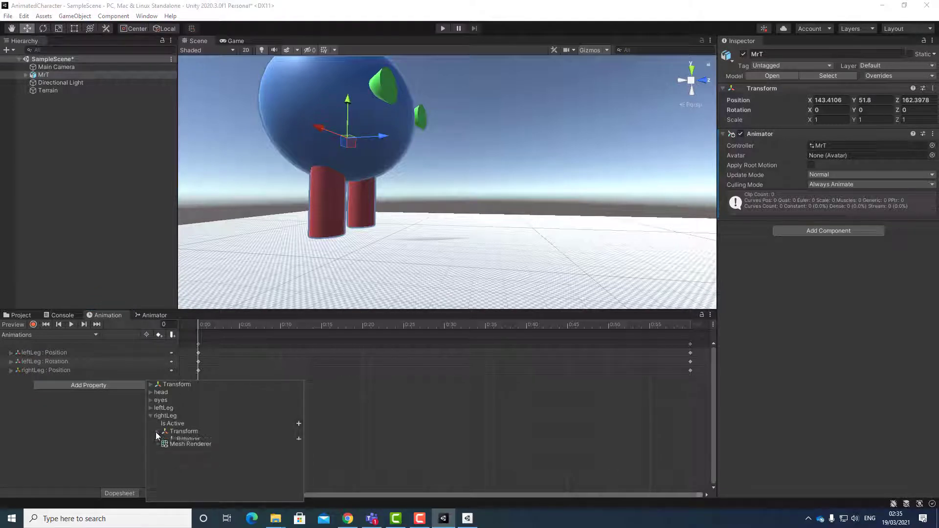
click(299, 439)
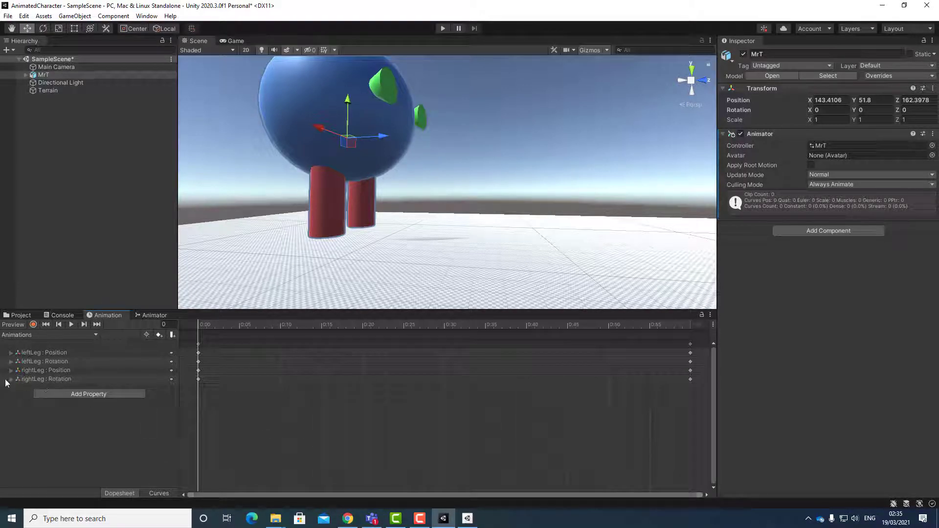
Step: Expand the Position and Rotation tracks of both legs in the Animations clip to show their x, y and z values
click(10, 379)
click(10, 370)
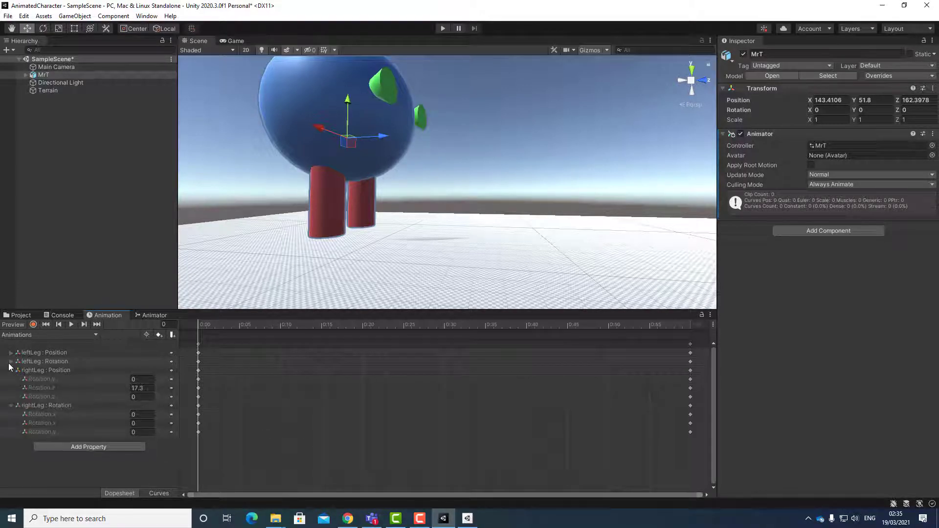
click(9, 362)
click(10, 352)
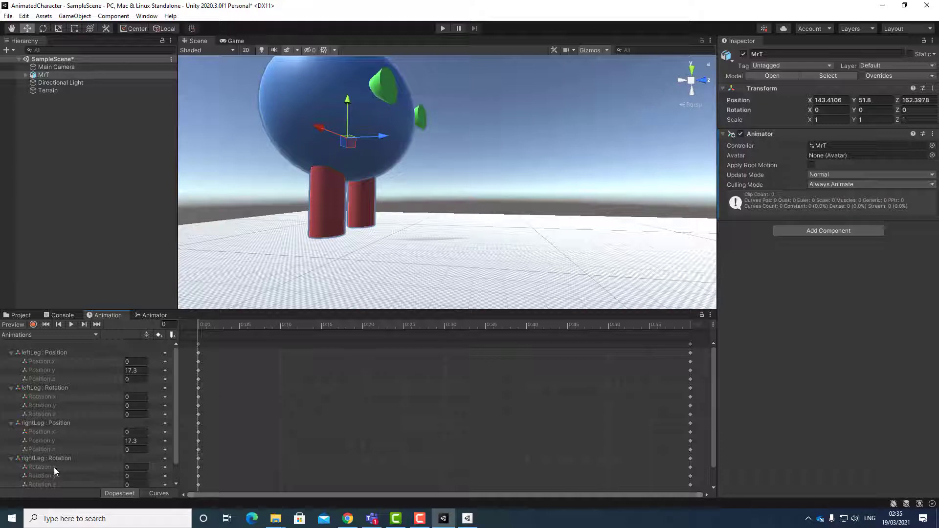
Step: Create a new animation clip for MrT named idle in the project's Assets folder
click(20, 336)
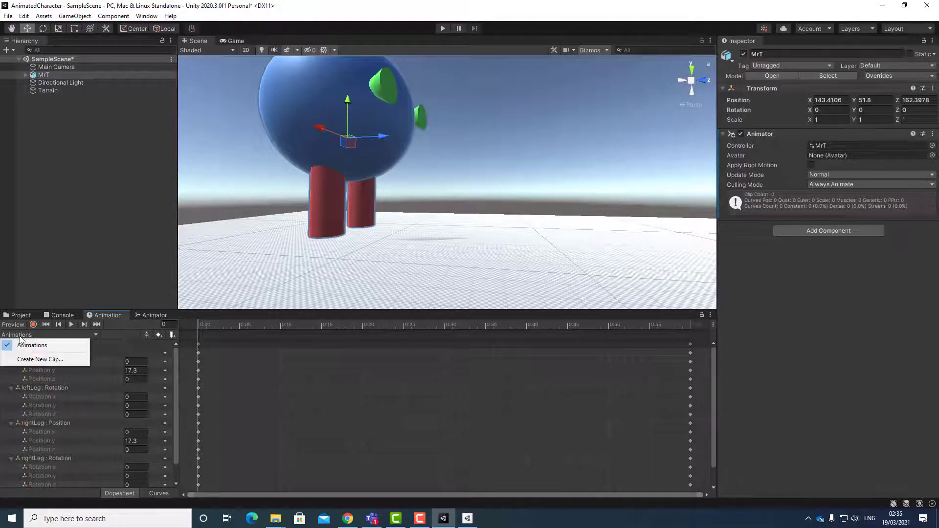
click(29, 362)
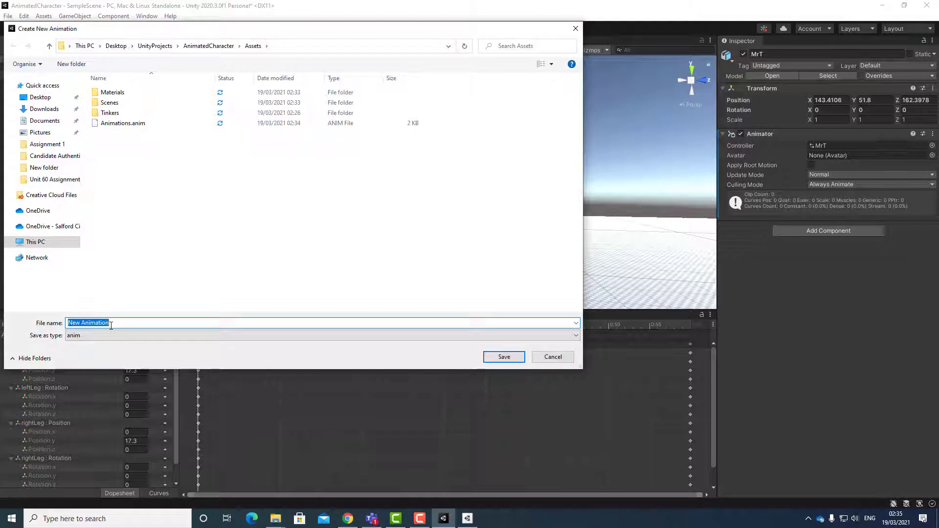
text(idle)
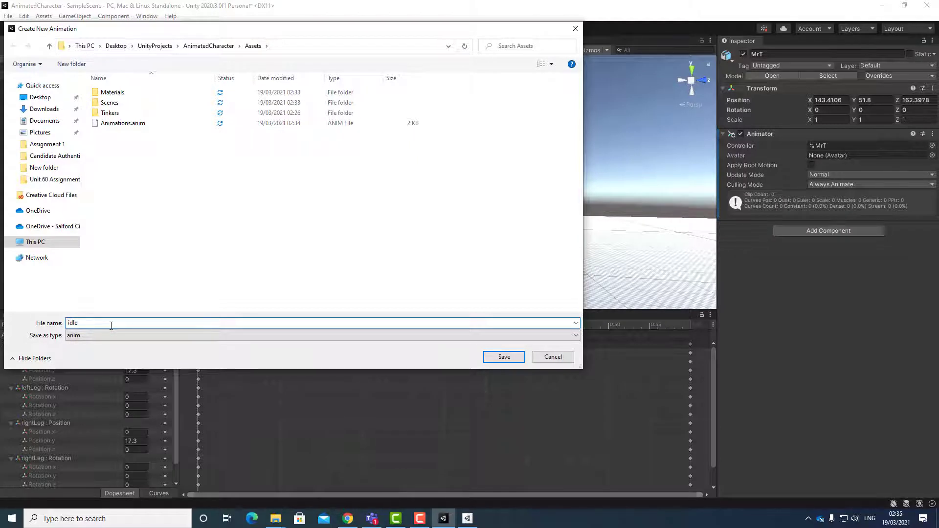
click(500, 358)
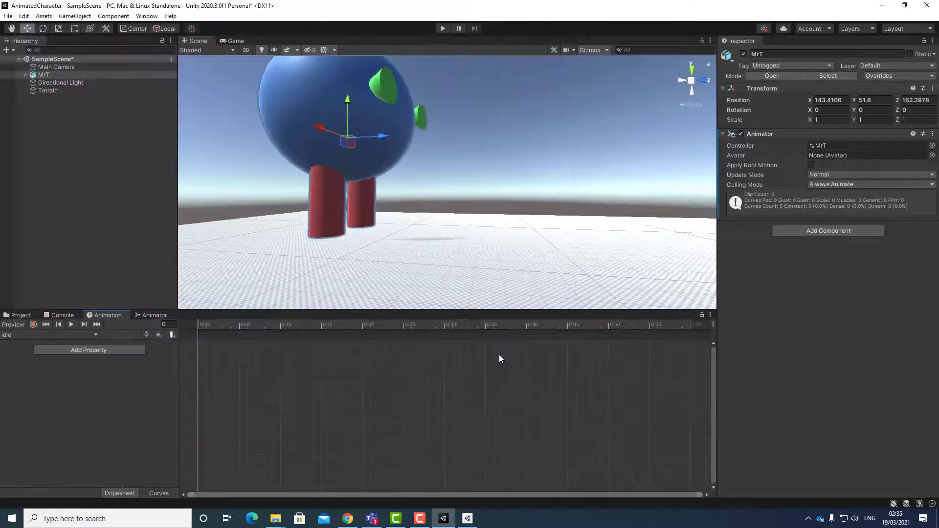
Step: Add the leftLeg Position property to the idle clip
click(78, 350)
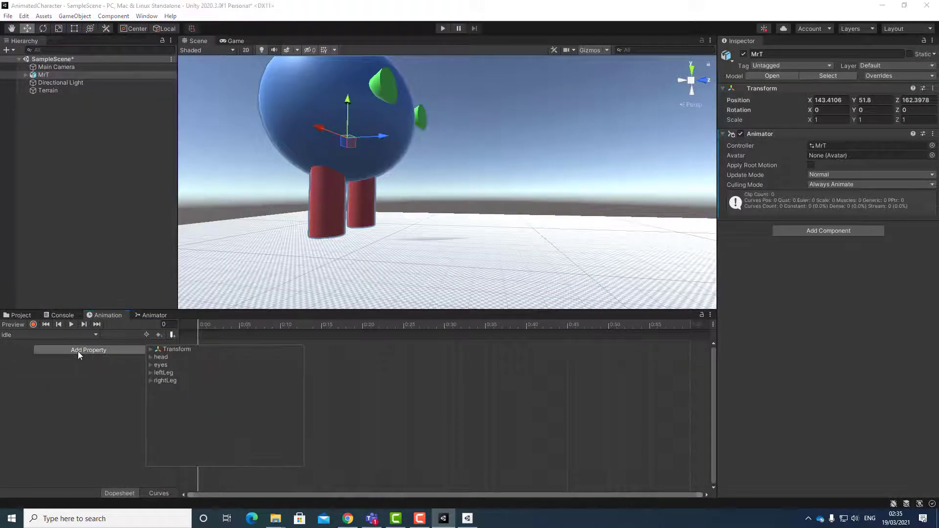
click(150, 374)
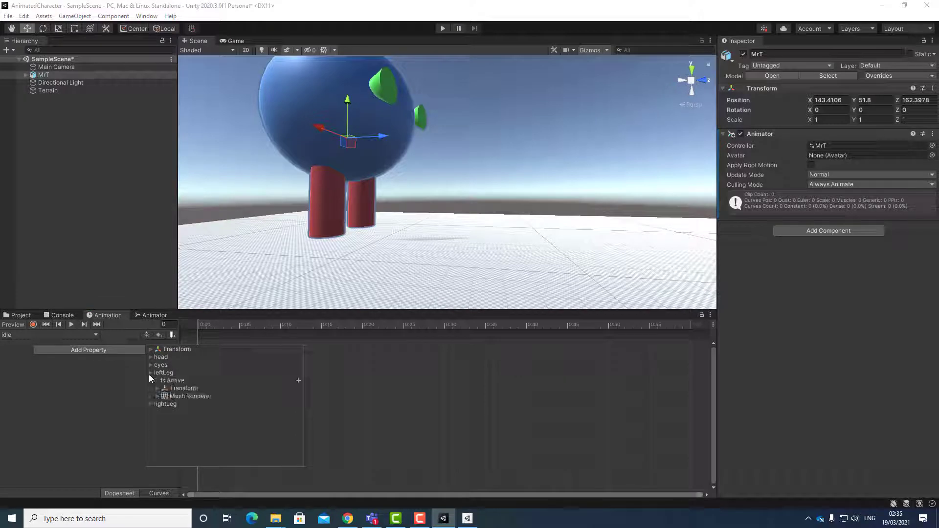
click(157, 389)
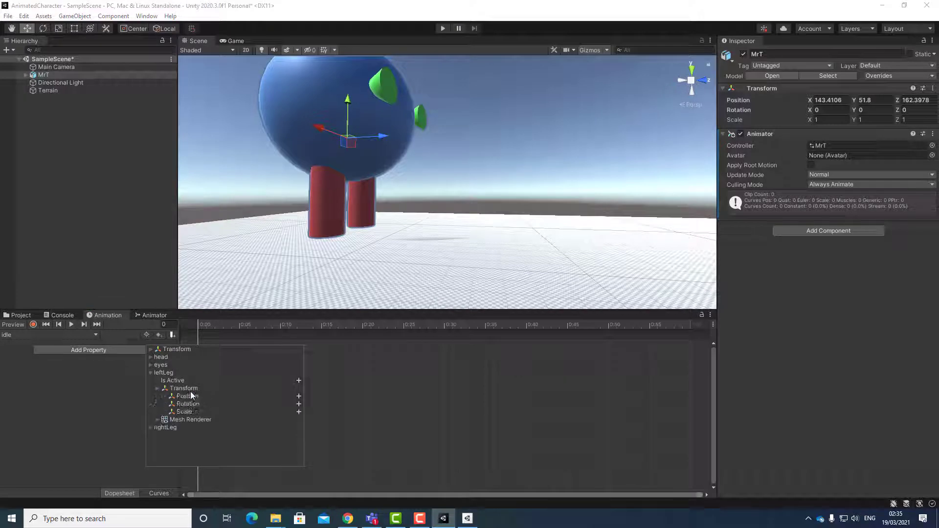
click(299, 396)
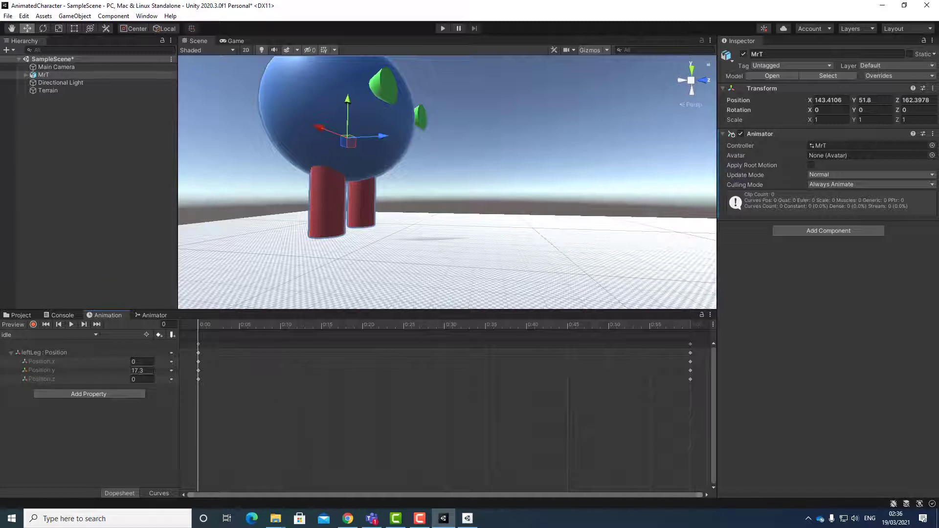
Step: Add the leftLeg Rotation property to the idle clip
click(111, 393)
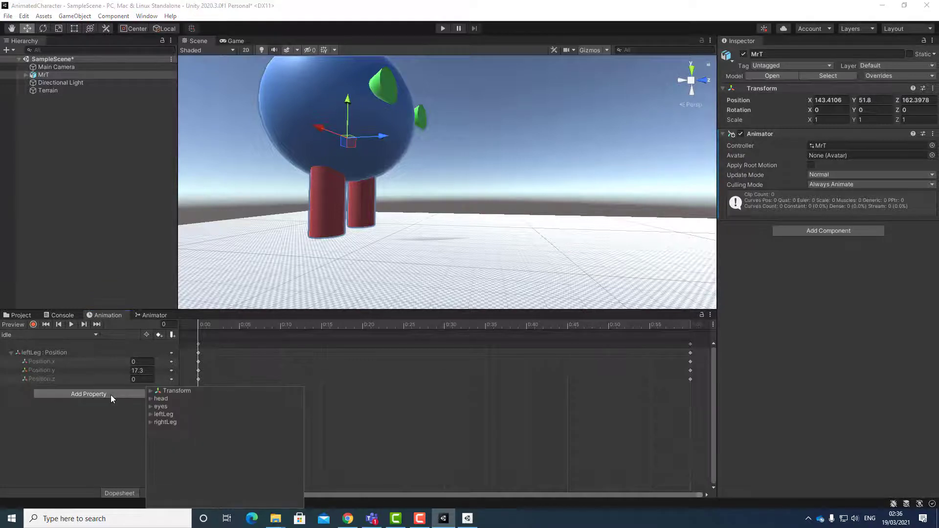
click(150, 414)
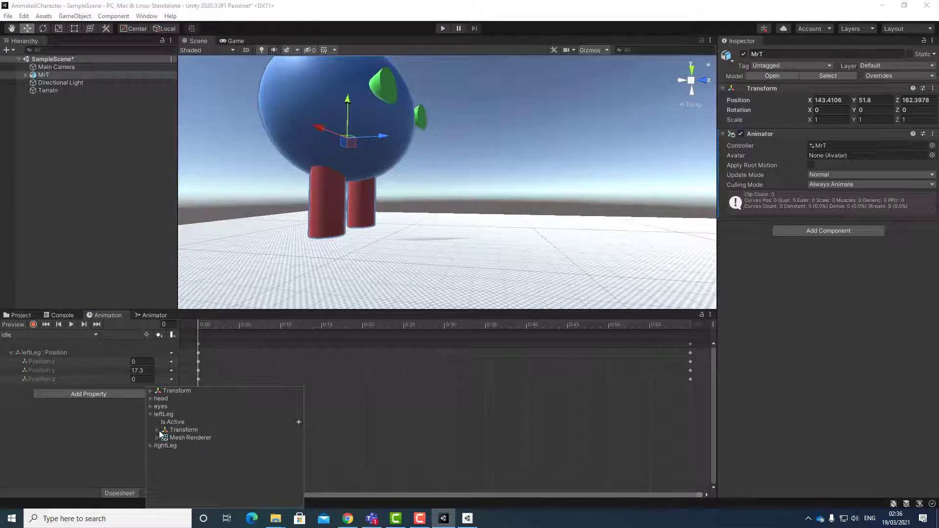
click(164, 430)
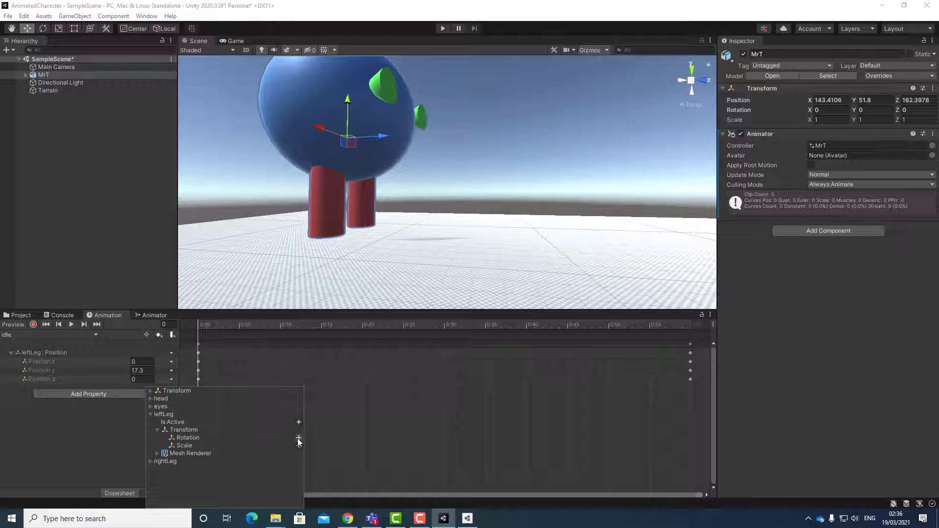
click(299, 438)
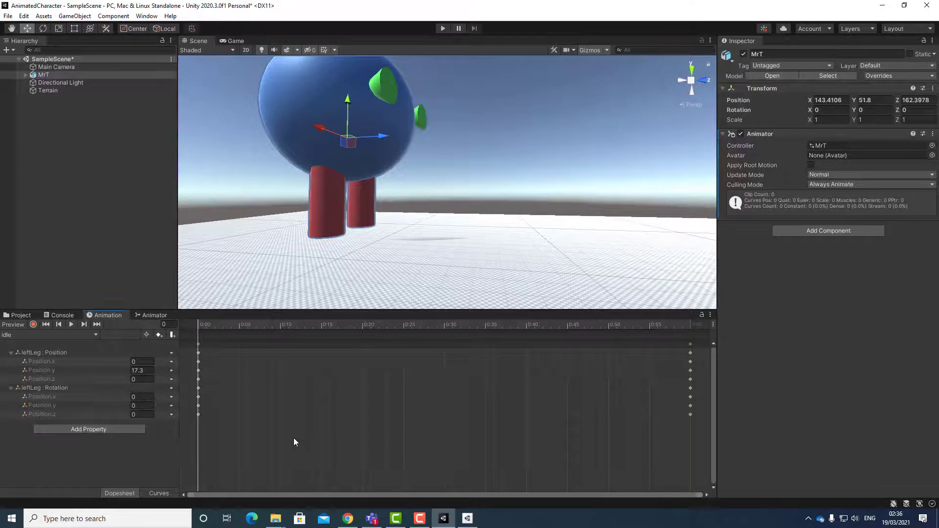
Step: Add the rightLeg Position property to the idle clip
click(101, 430)
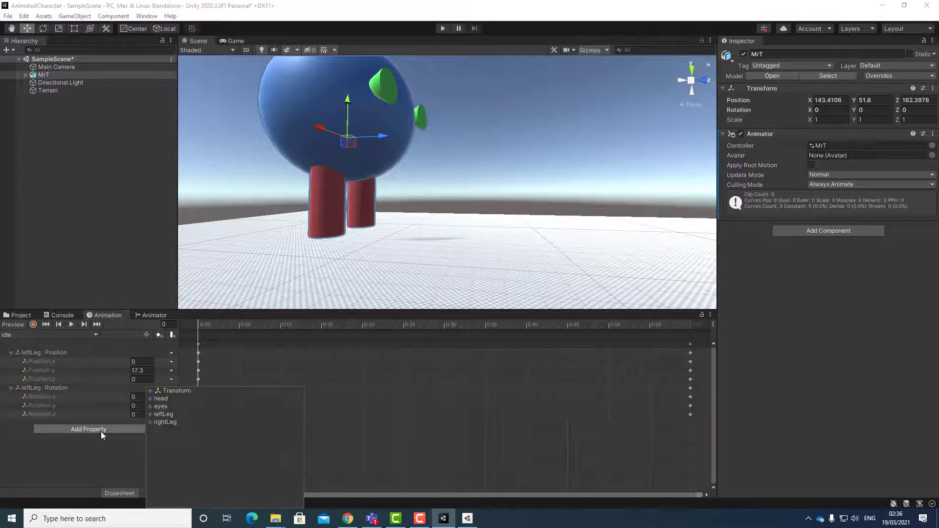
click(151, 423)
click(157, 438)
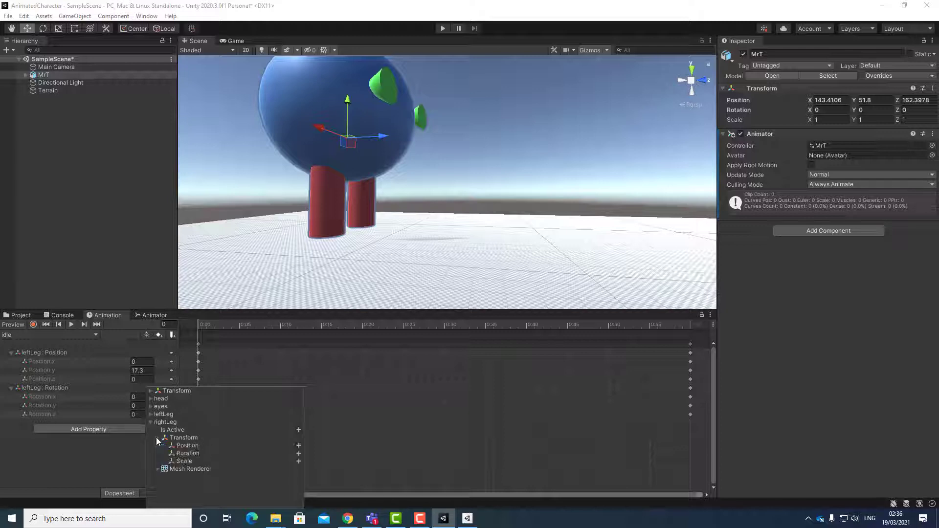
click(298, 446)
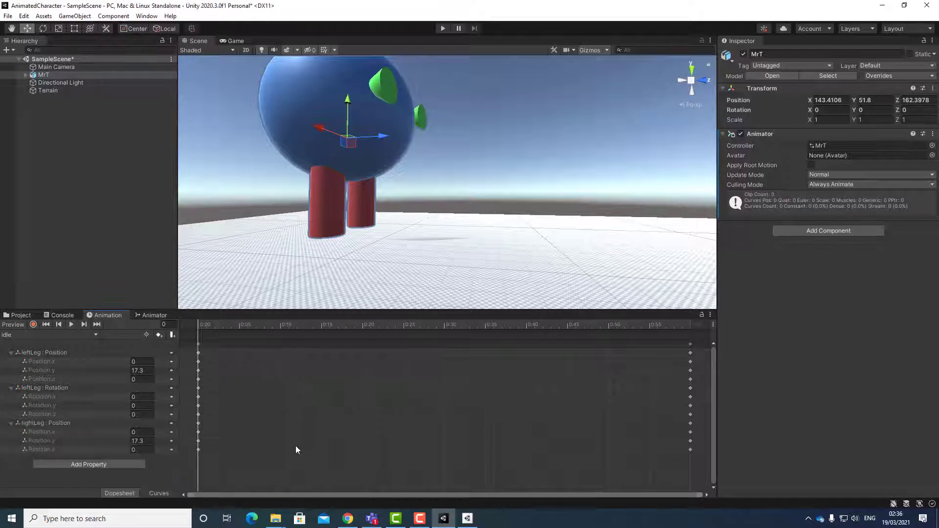
Step: Add the rightLeg Rotation property to the idle clip and look through its track list
click(115, 467)
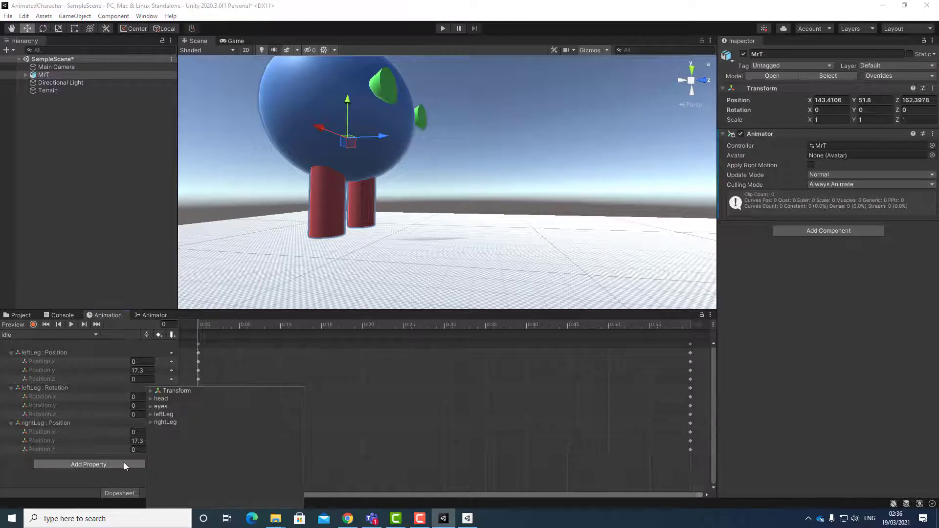
click(150, 423)
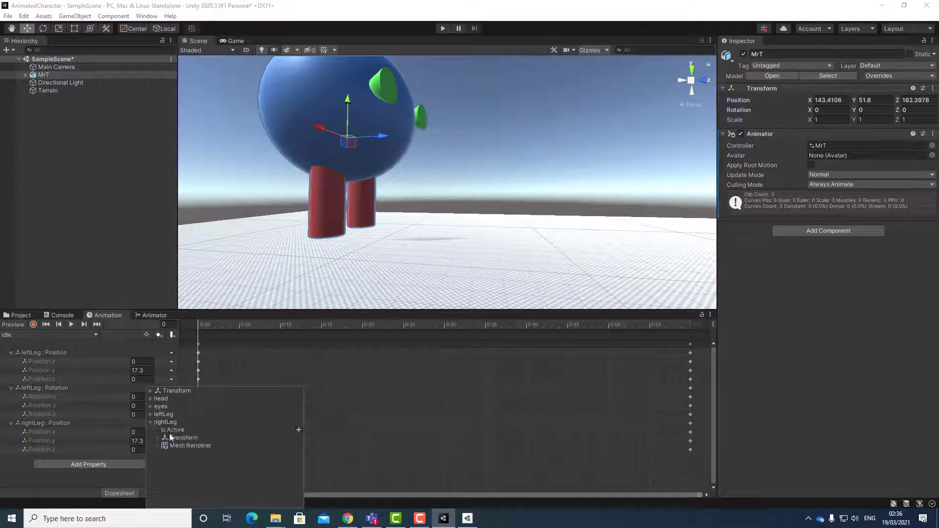
click(158, 438)
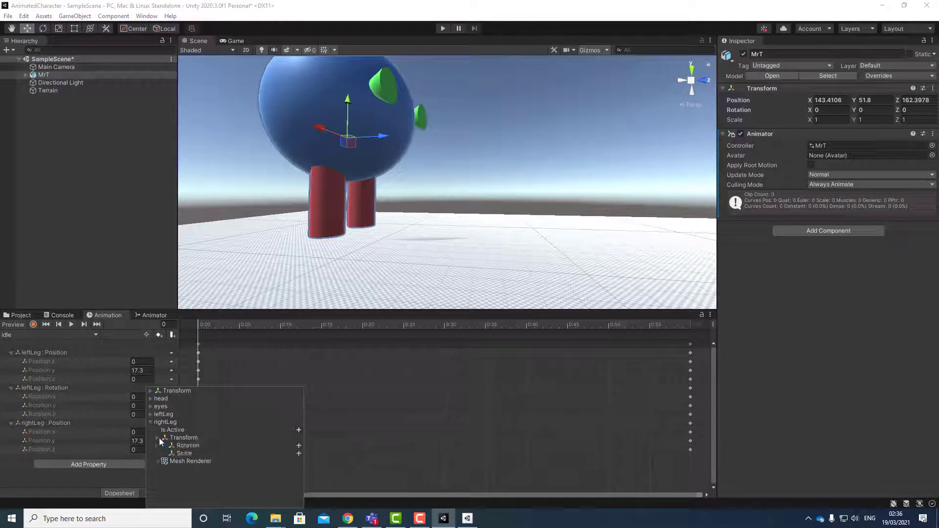
click(299, 445)
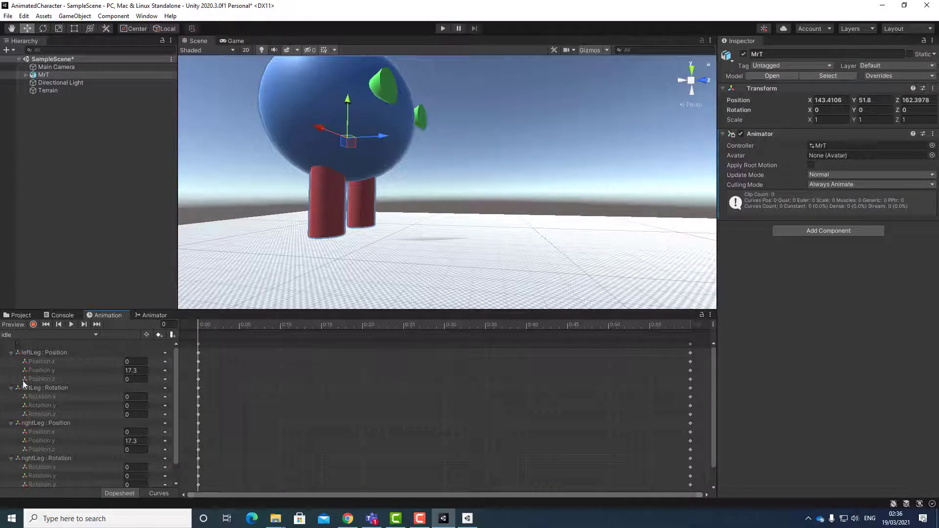
scroll(59, 401, down, 2)
scroll(59, 401, up, 2)
Step: Create a new animation clip for MrT named run in the project's Assets folder
click(58, 337)
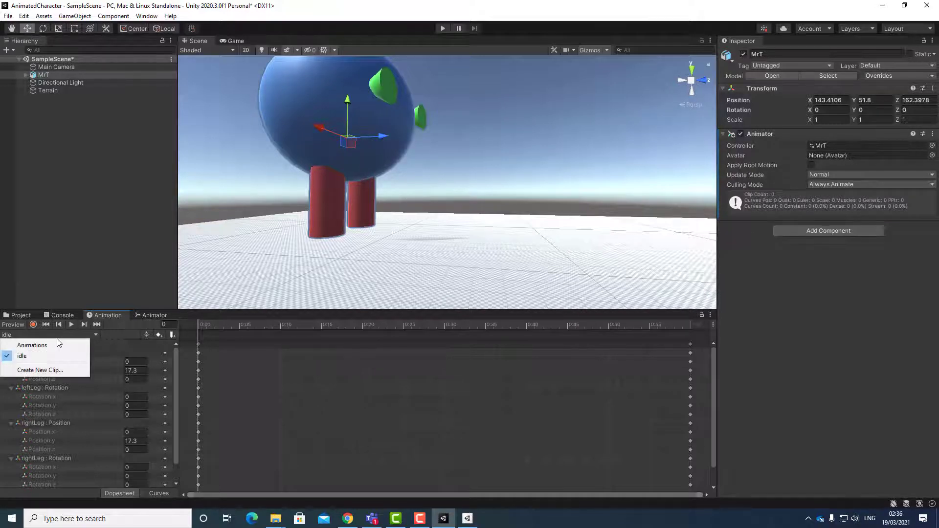
click(47, 371)
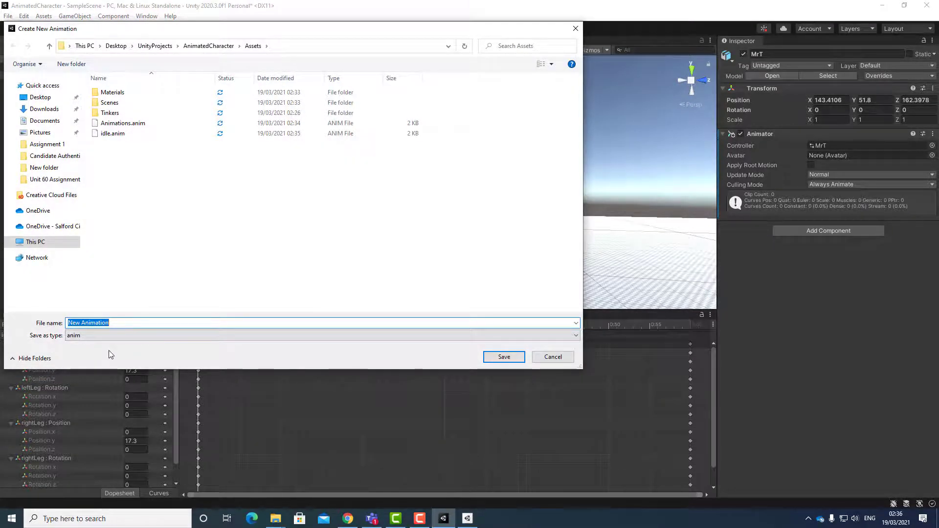
text(run)
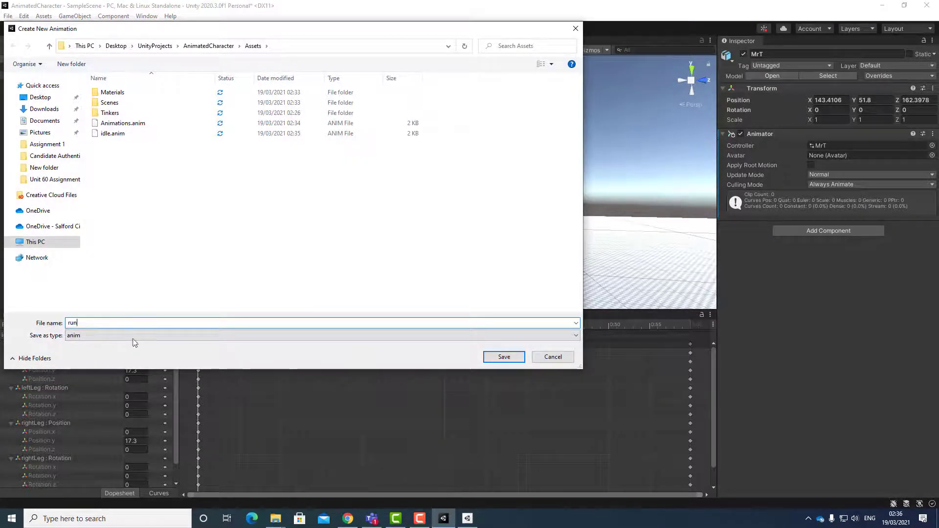
click(503, 357)
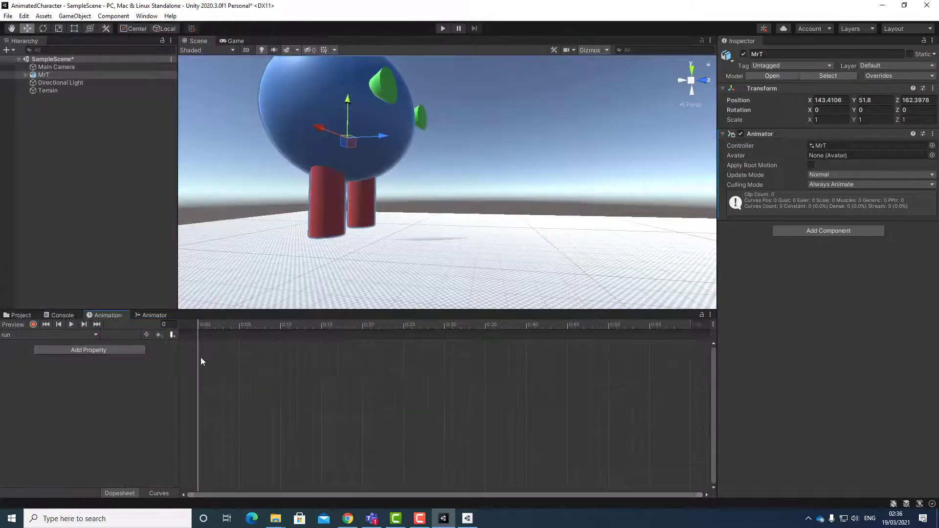
Step: Add the leftLeg Position property to the run clip
click(87, 351)
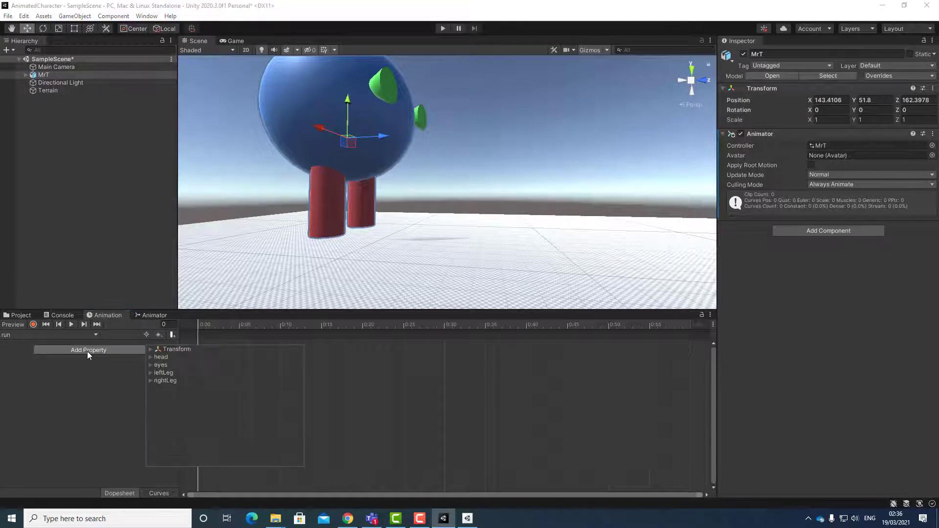
click(150, 373)
click(156, 390)
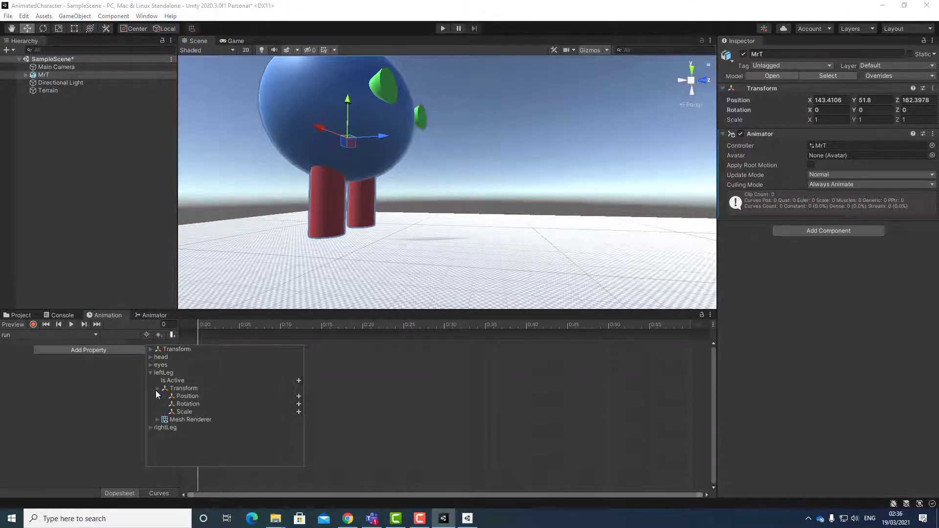
click(299, 397)
Step: Add the leftLeg Rotation property to the run clip
click(128, 394)
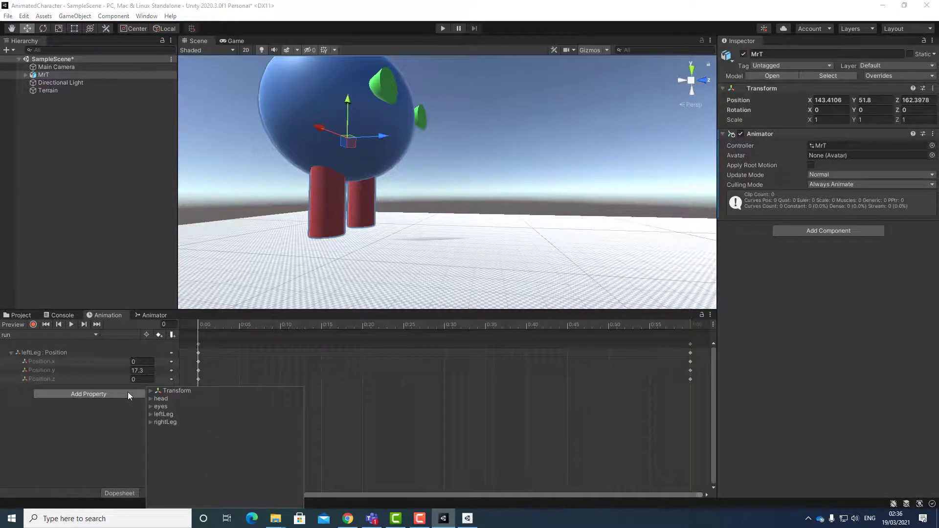
click(152, 415)
click(156, 429)
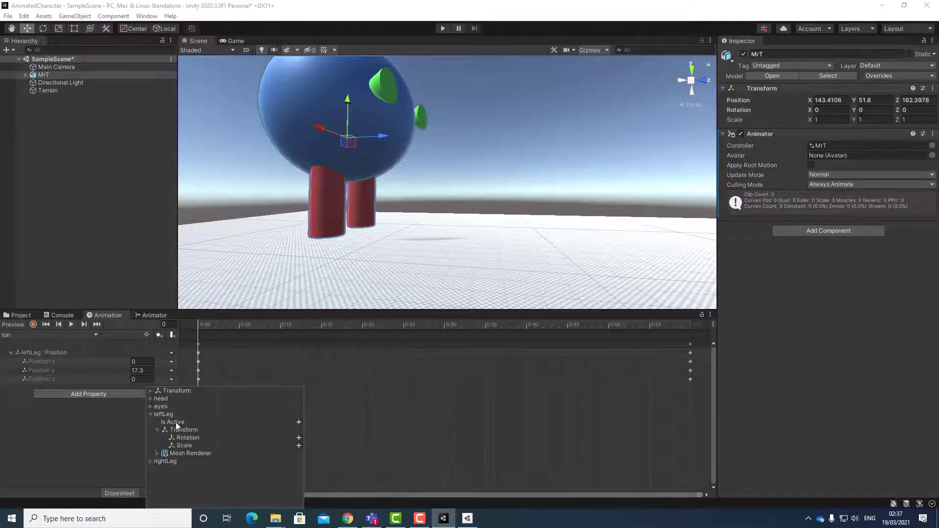
click(299, 438)
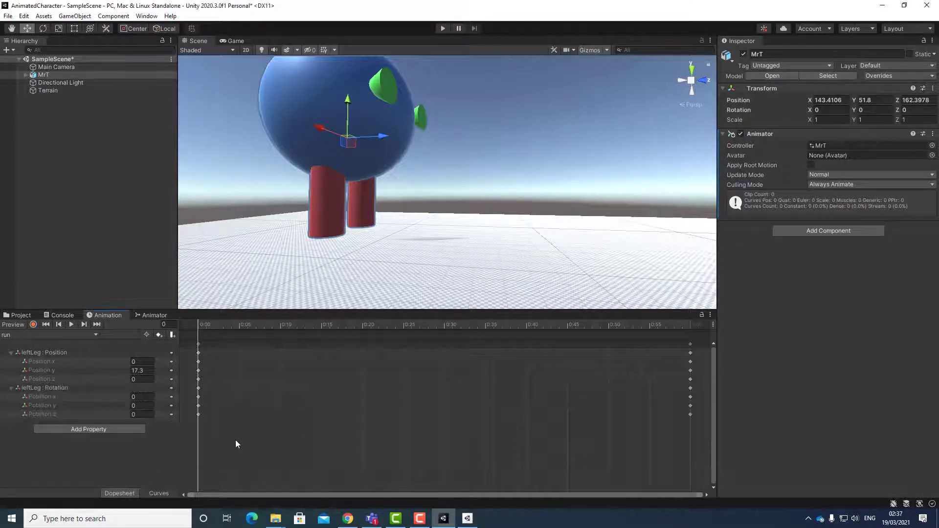
Step: Add the rightLeg Position property to the run clip
click(104, 429)
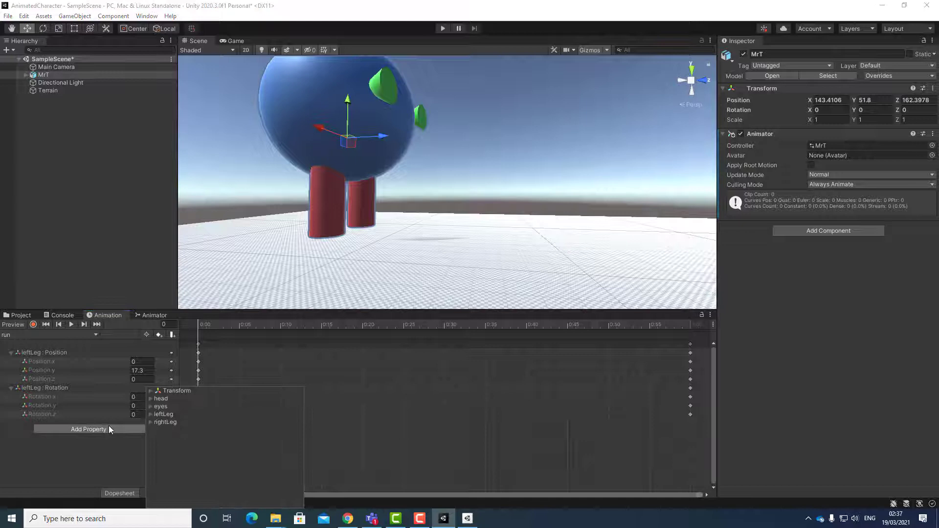
click(150, 422)
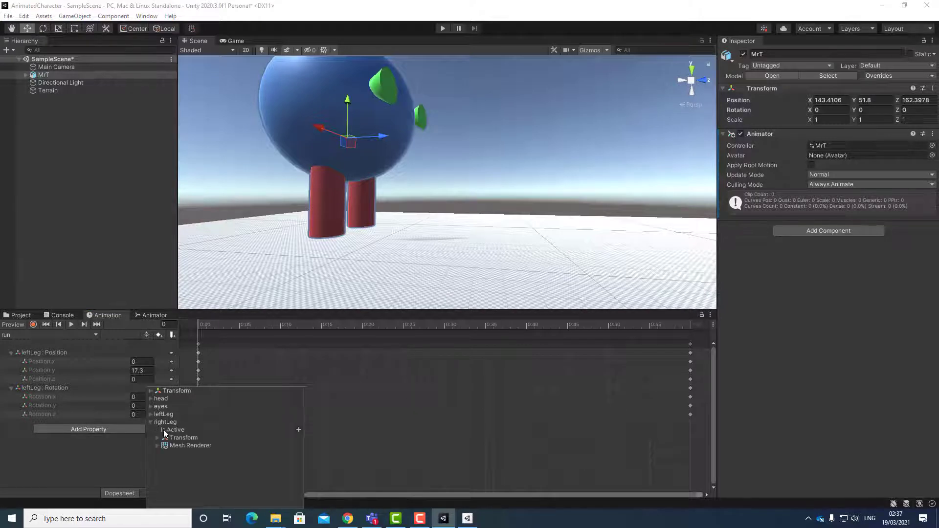
click(157, 438)
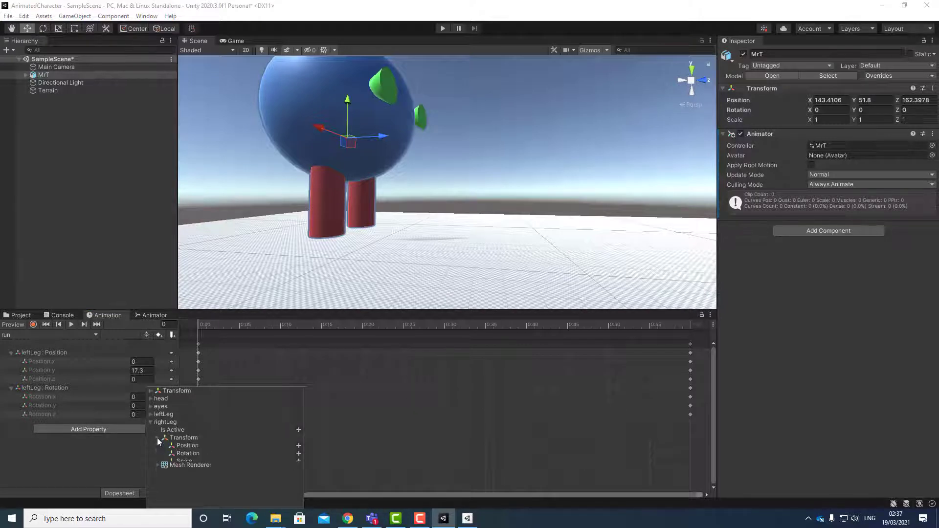
click(299, 446)
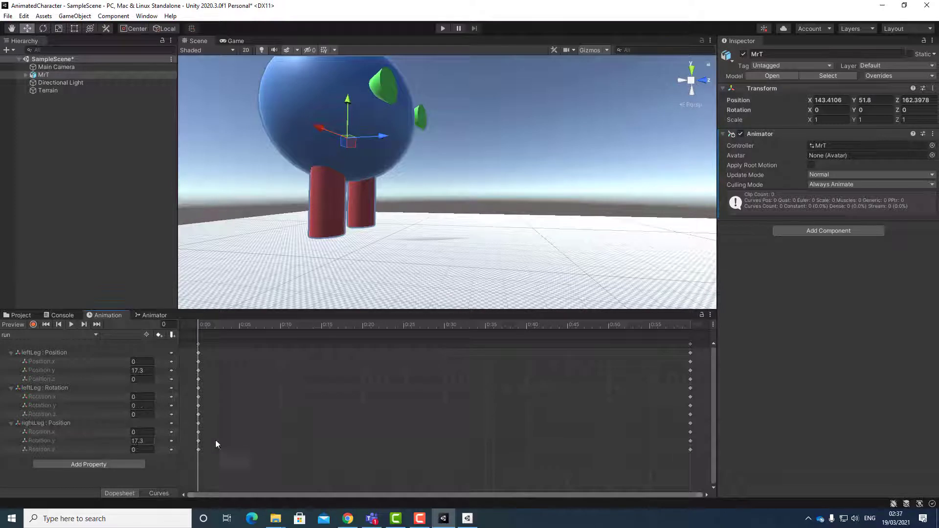
Step: Add the rightLeg Rotation property to the run clip
click(112, 464)
click(151, 422)
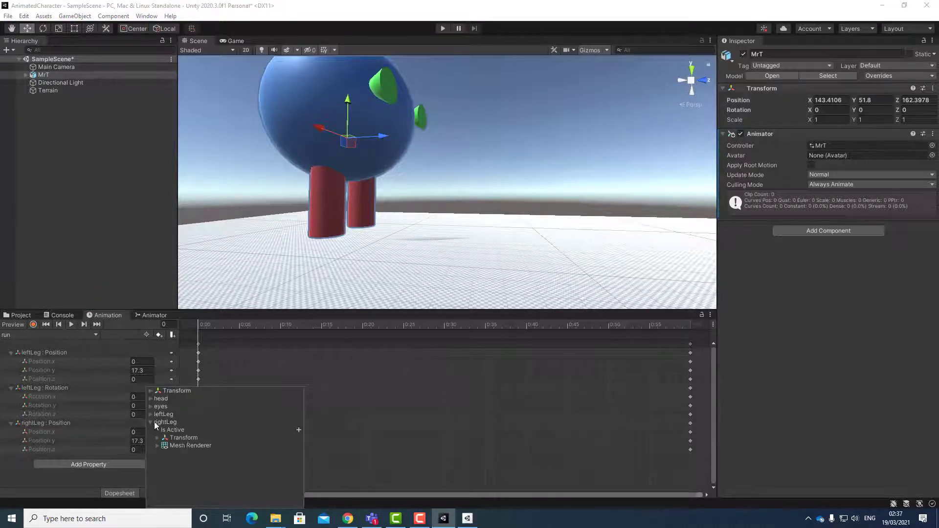
click(156, 438)
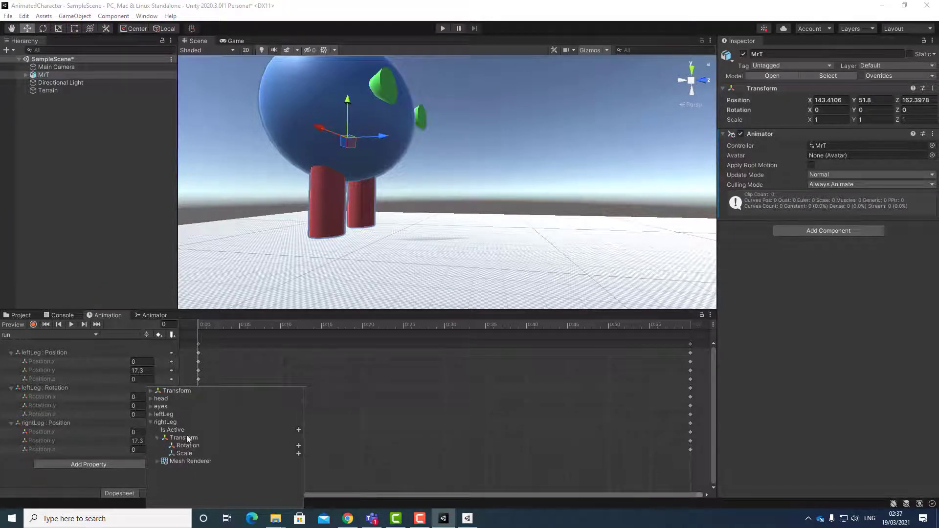
click(297, 446)
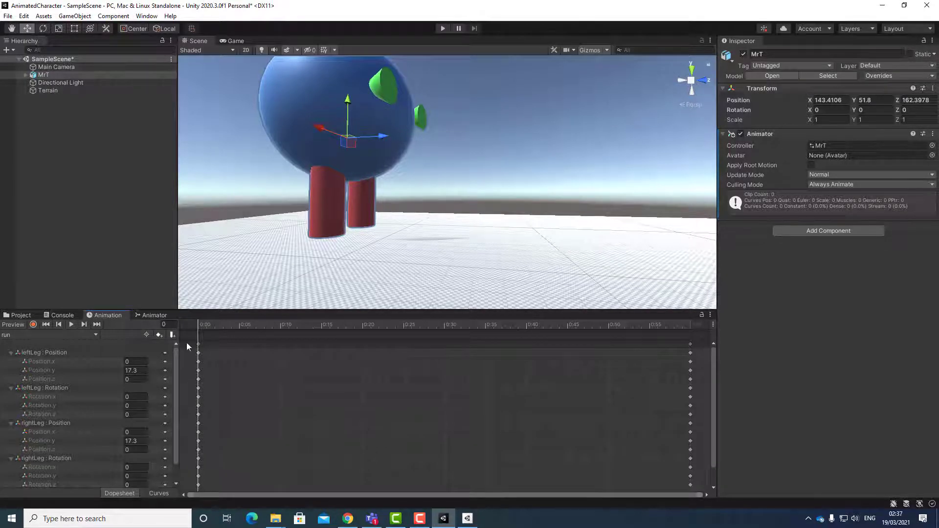
Step: Switch from the run clip to the idle clip for editing
click(66, 333)
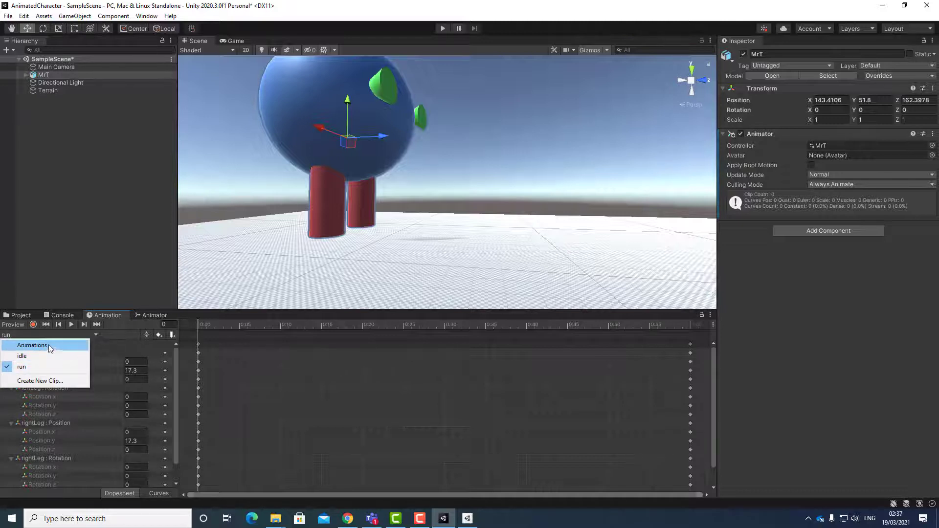
click(39, 356)
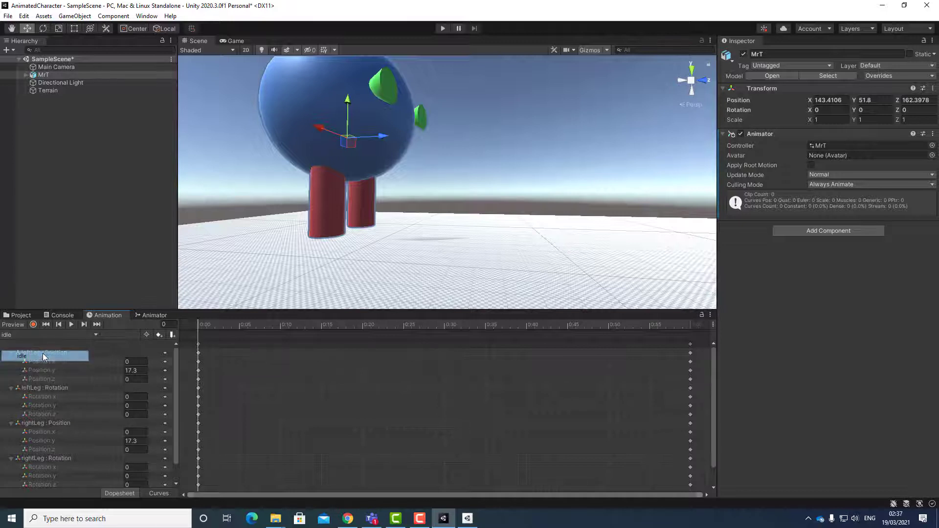
click(68, 337)
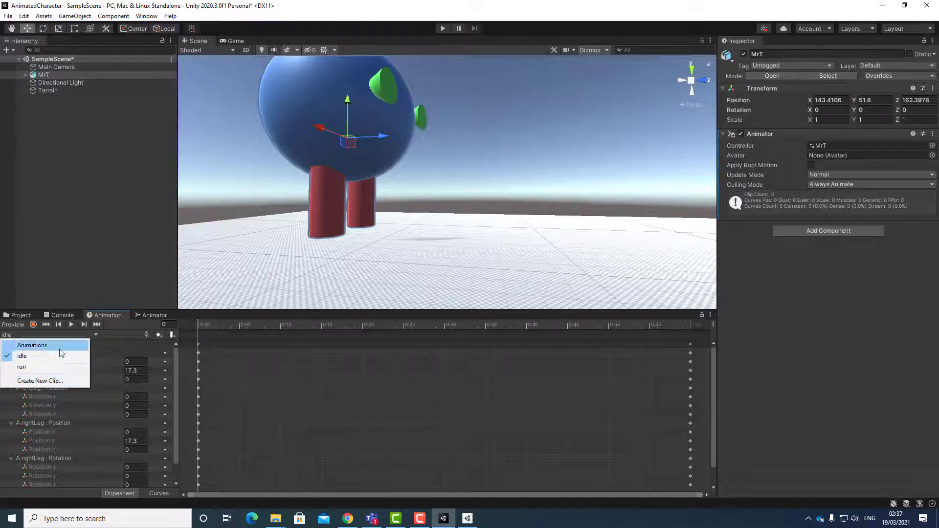
click(28, 357)
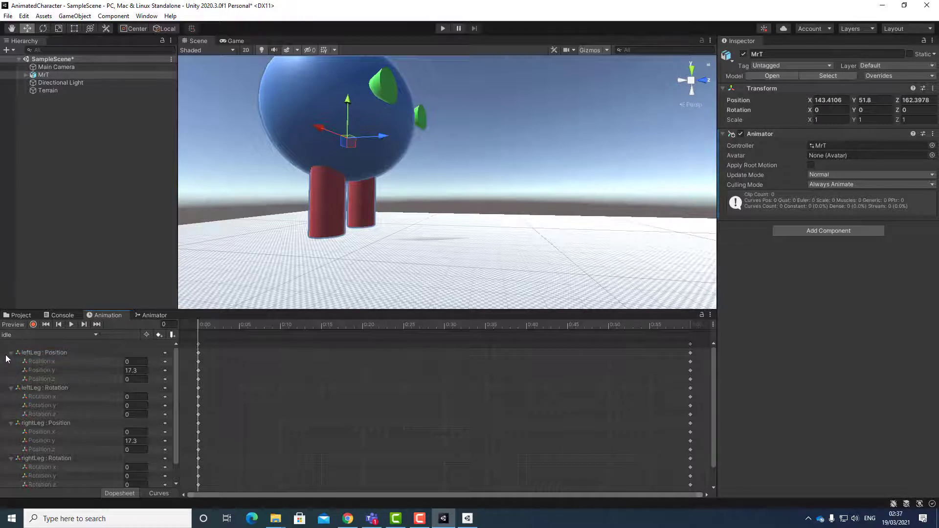
click(11, 352)
click(10, 361)
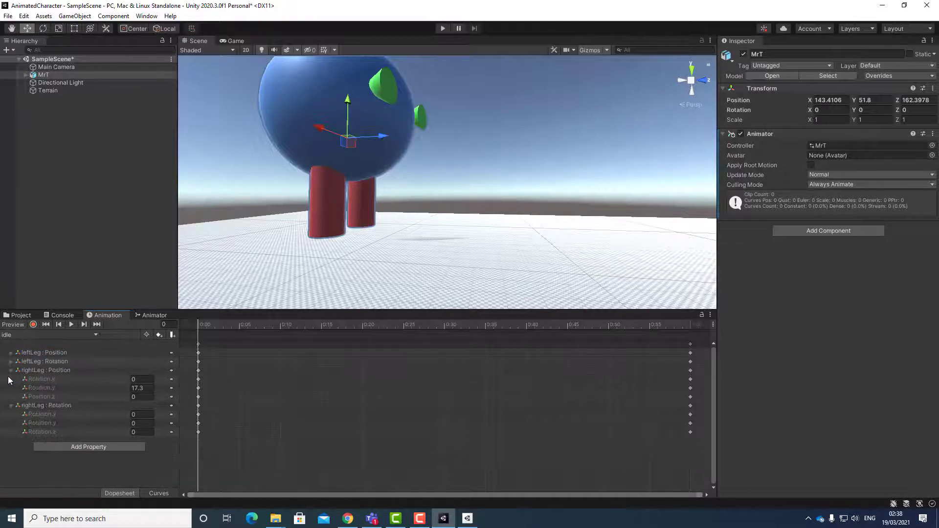
click(11, 370)
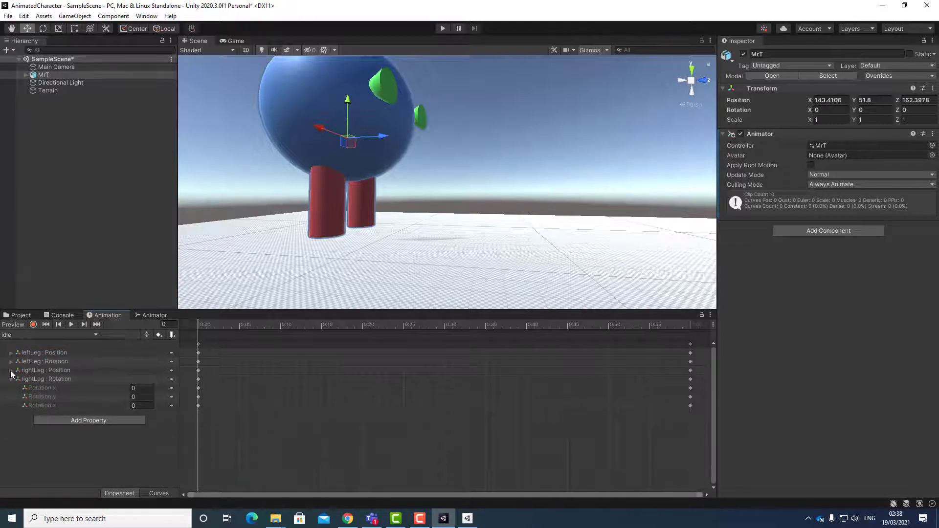
click(11, 370)
click(11, 361)
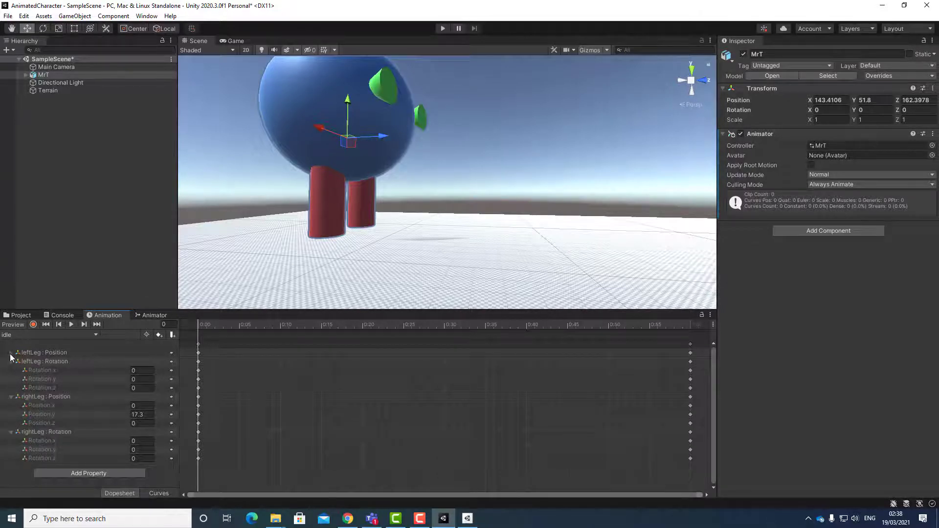
click(11, 353)
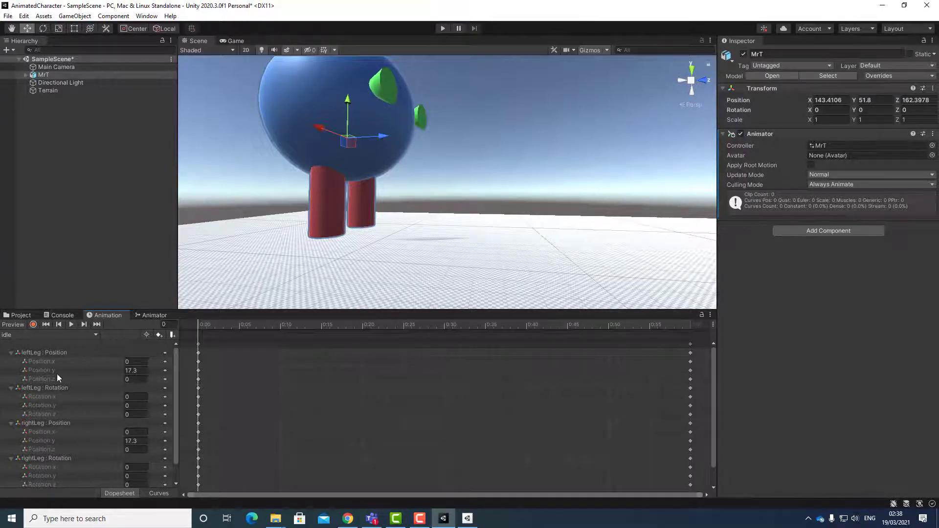
Step: Collapse the Position and Rotation tracks of leftLeg and rightLeg in the idle clip
click(20, 354)
click(11, 352)
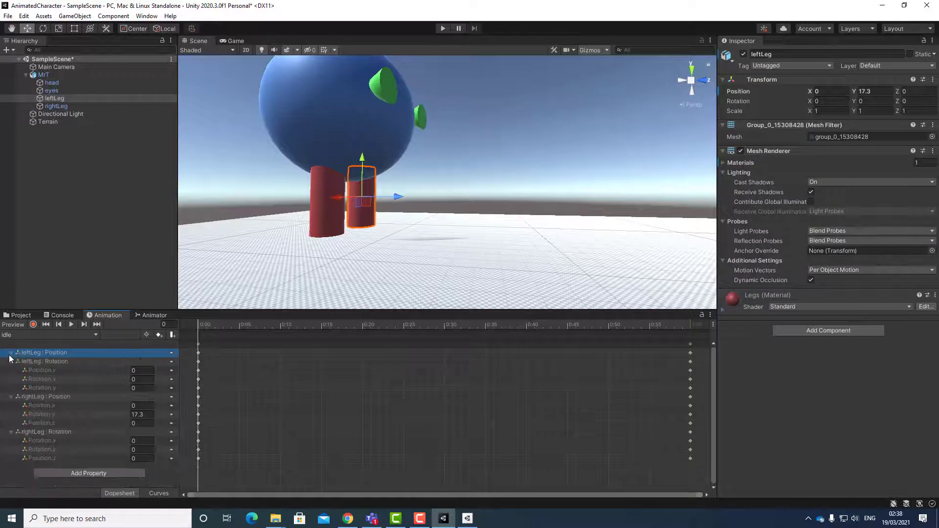
click(11, 362)
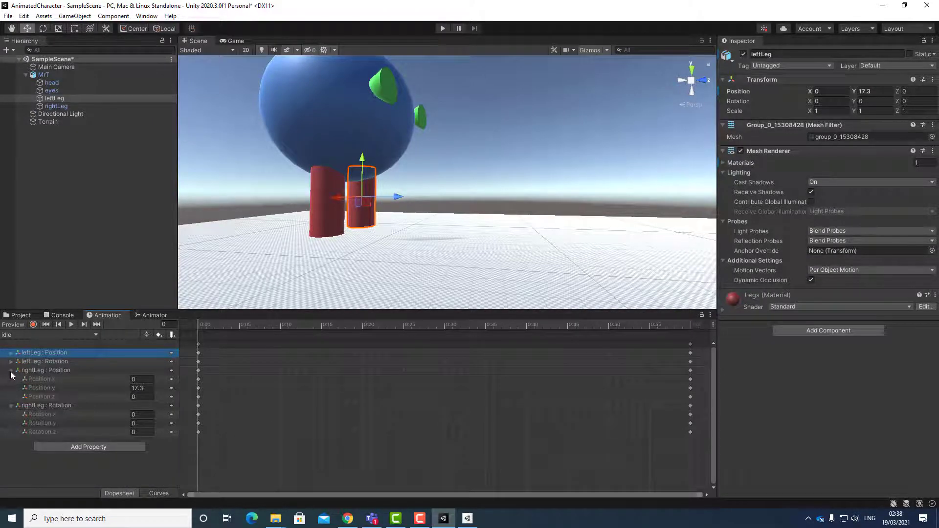
click(11, 370)
click(11, 379)
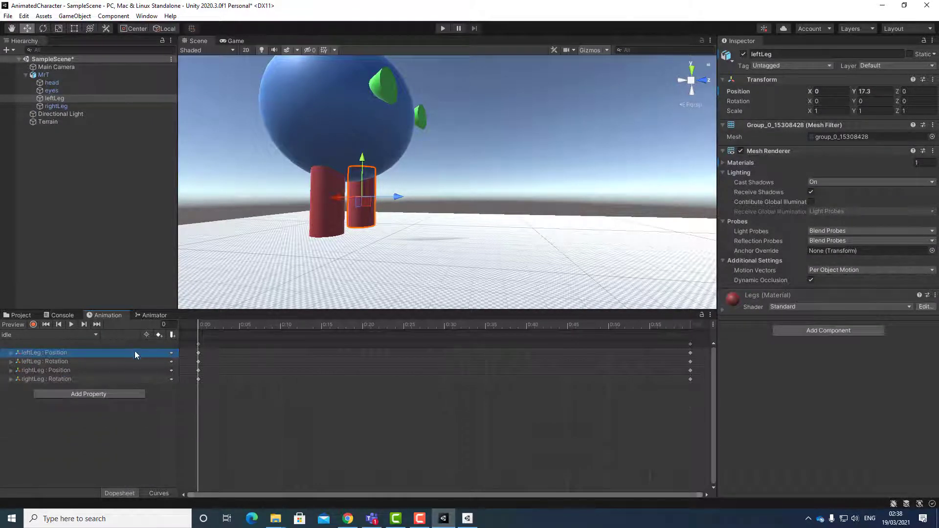
Step: Remove the Position and Rotation properties of both leftLeg and rightLeg from the idle clip
right_click(171, 353)
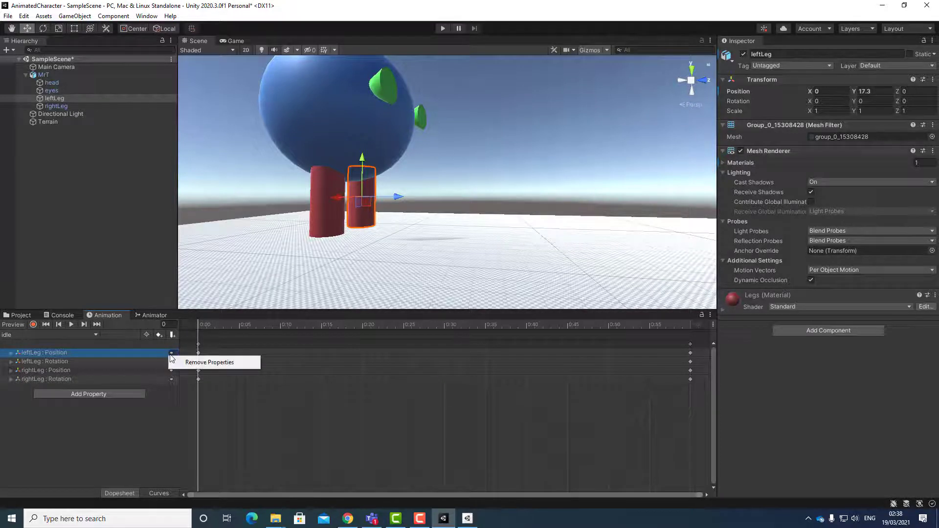
click(198, 364)
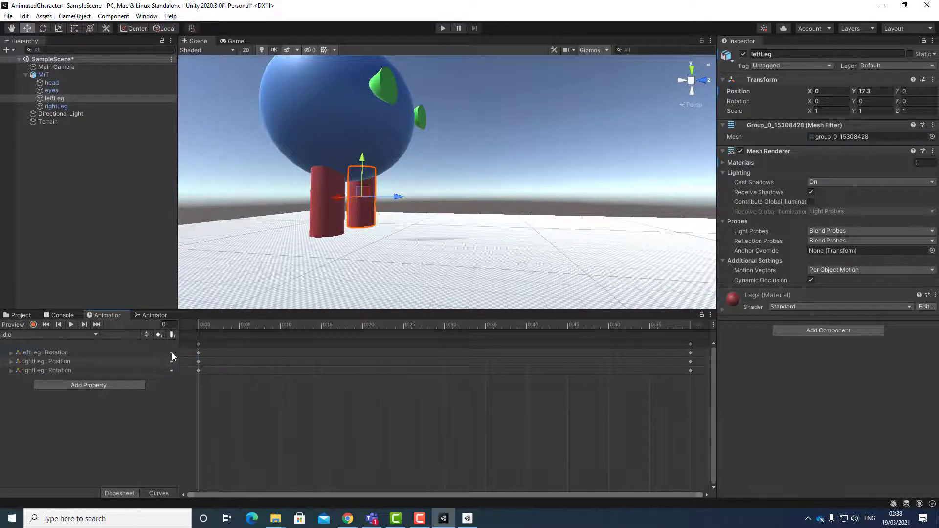
click(172, 353)
click(174, 362)
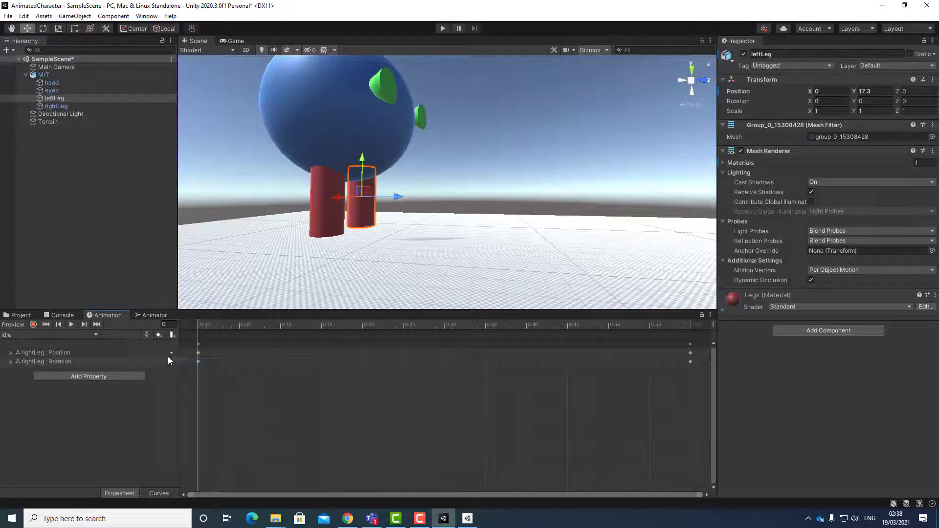
click(186, 362)
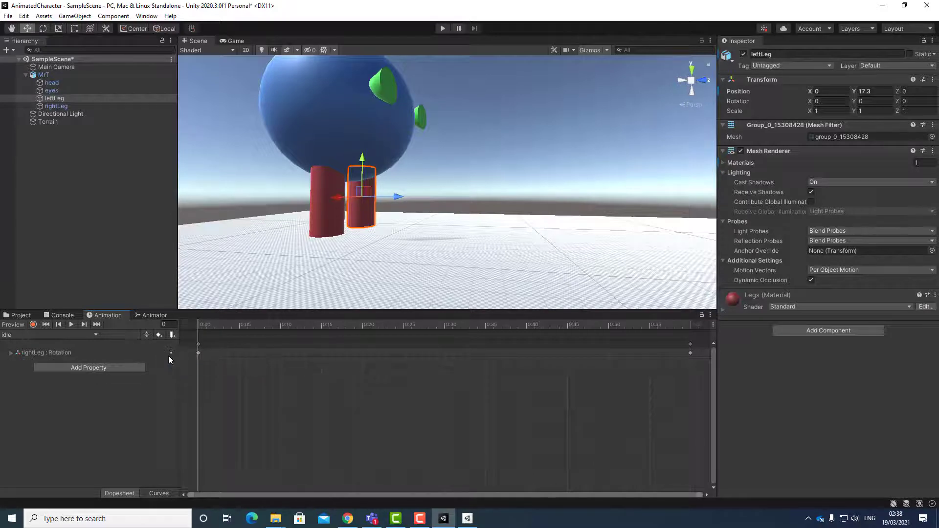
click(172, 353)
click(183, 362)
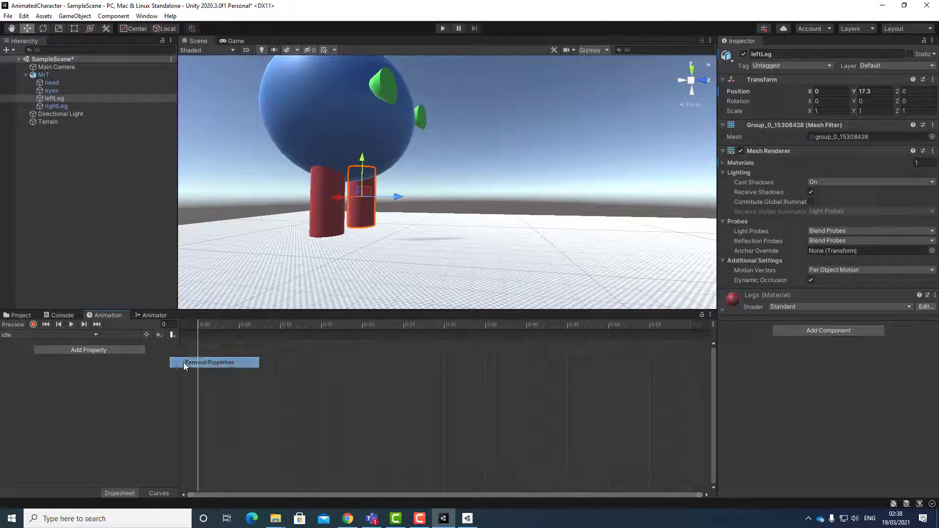
Step: Check the run clip's leg tracks and return to the idle clip
click(49, 337)
click(30, 368)
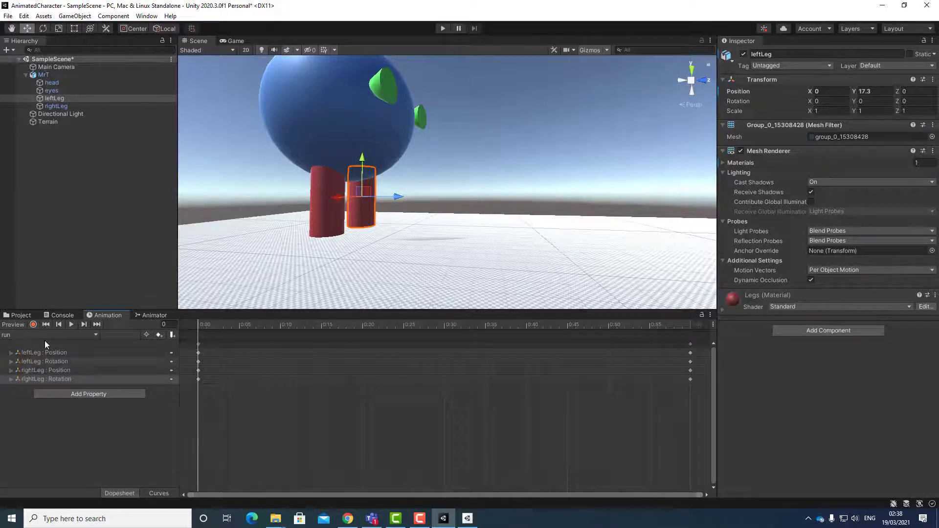
click(62, 336)
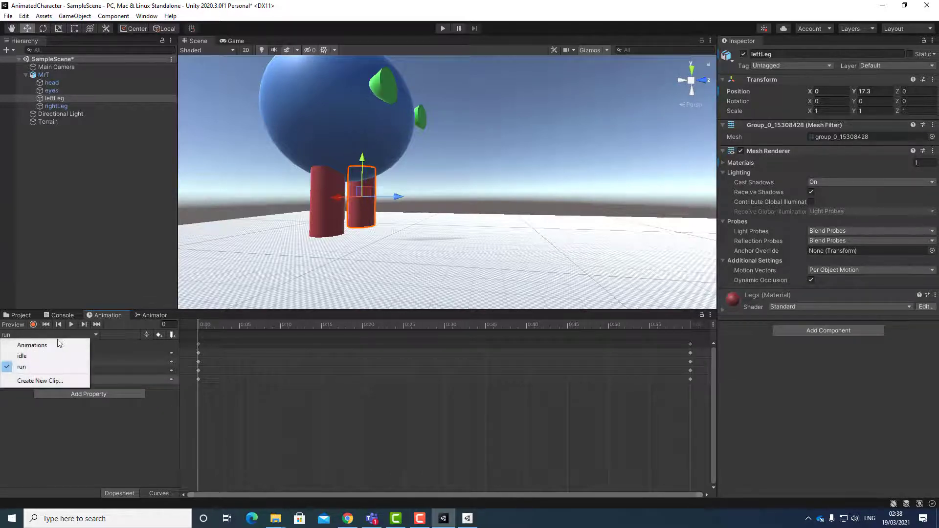
click(54, 357)
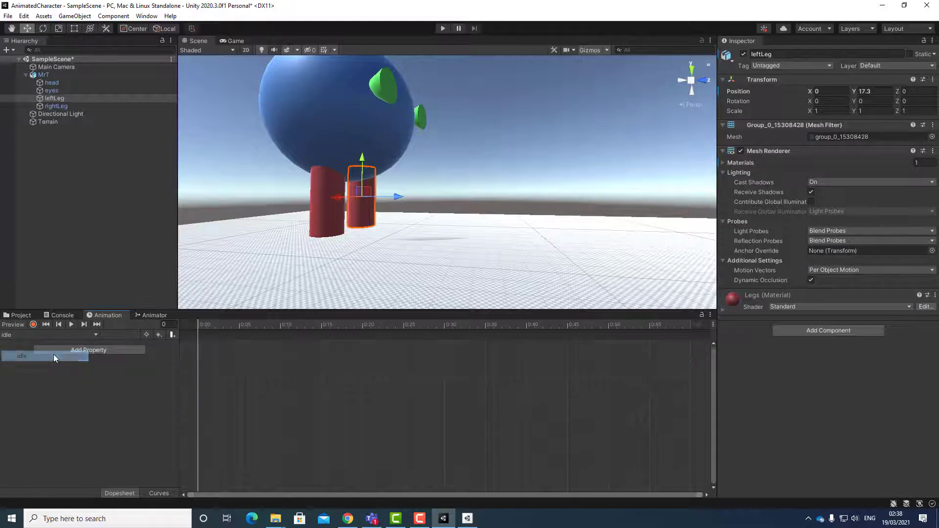
Step: Add the eyes Scale property to the idle clip and move the playhead to frame 15
click(83, 355)
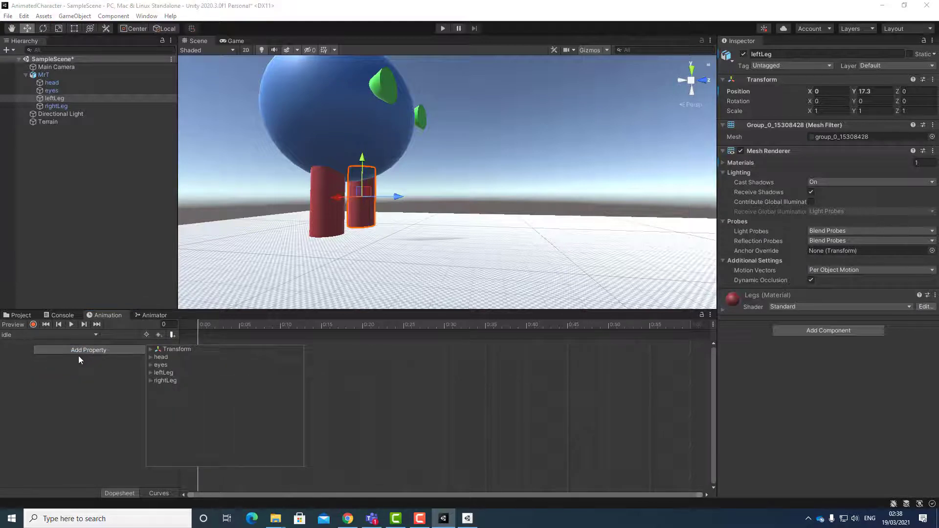
click(150, 365)
click(157, 380)
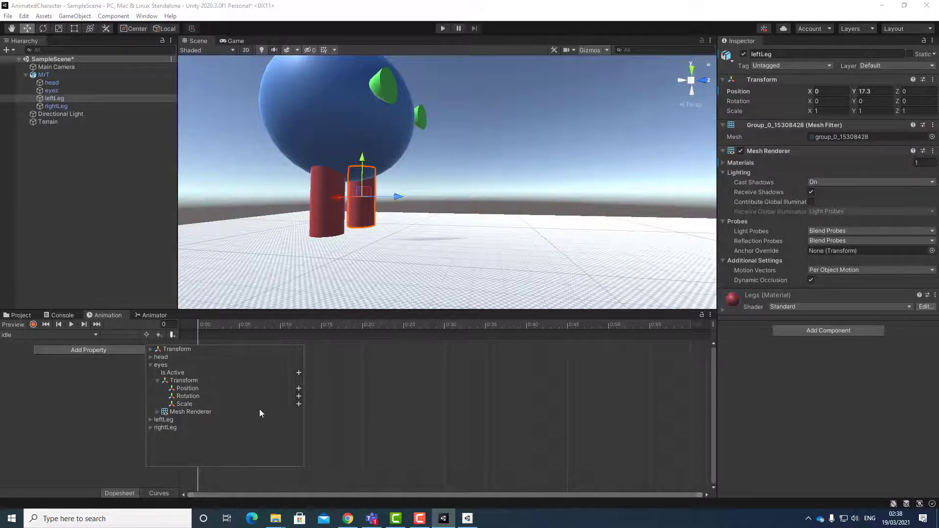
click(298, 403)
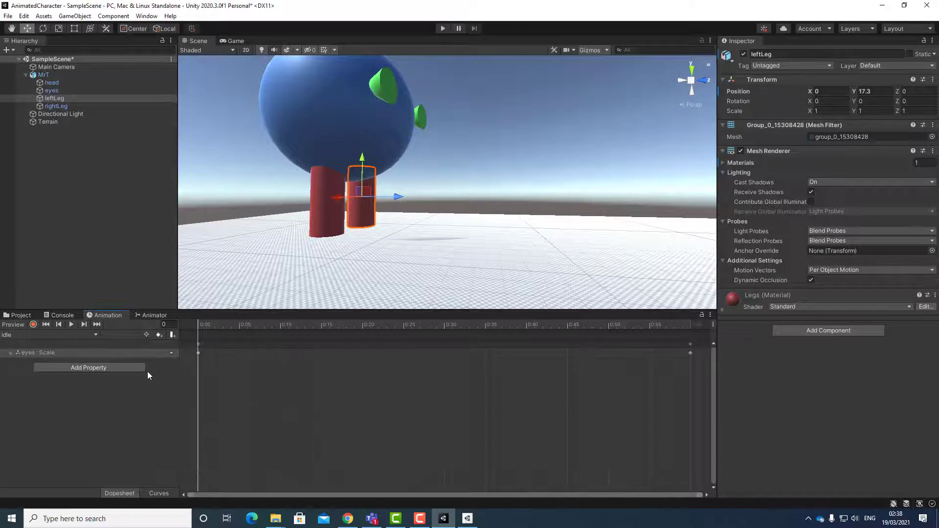
click(322, 324)
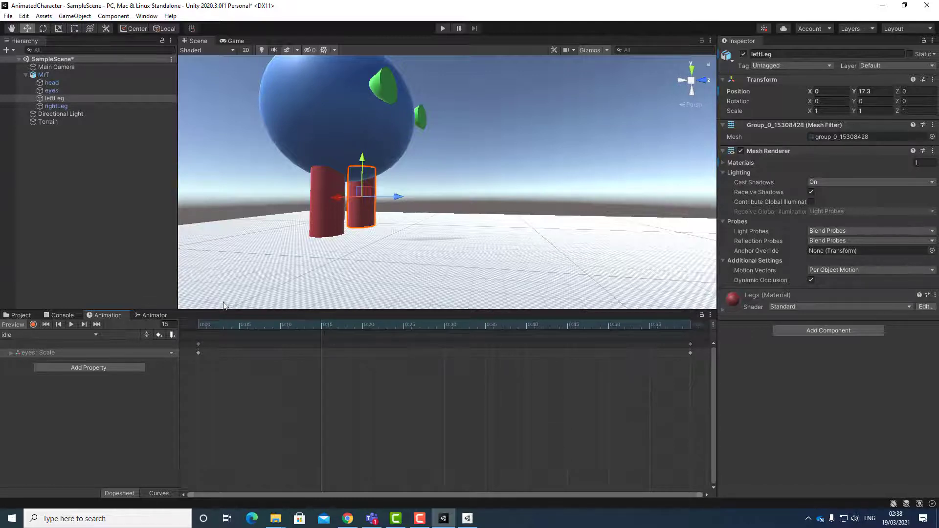
Step: Expand the eyes Scale track and set the frame 15 scale to X 1.24, Y 1.13 and Z 1.12
click(8, 353)
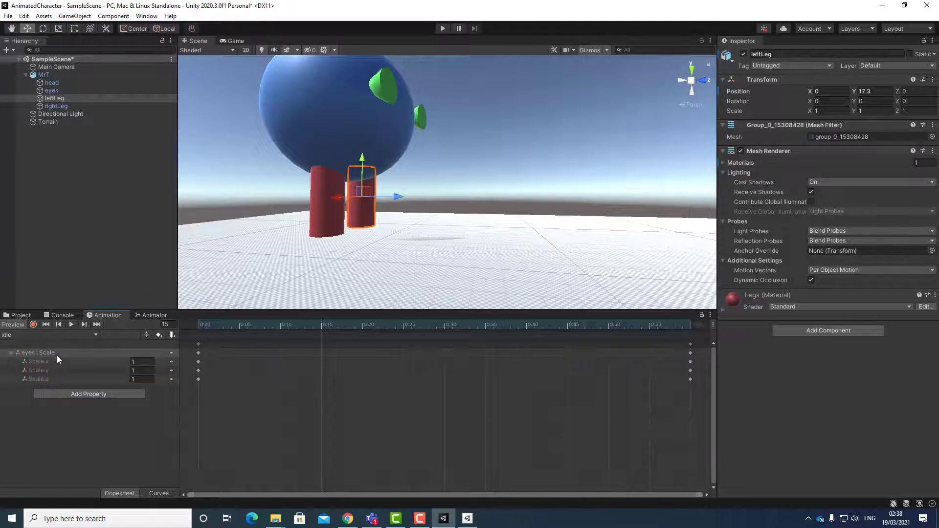
click(49, 92)
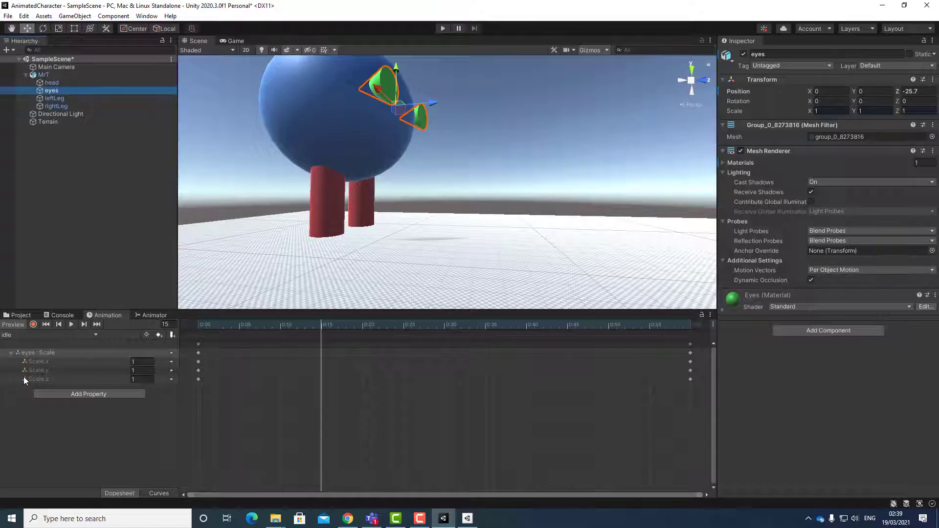
click(131, 370)
mouse_move(127, 372)
mouse_down()
mouse_move(122, 362)
mouse_move(133, 382)
mouse_up()
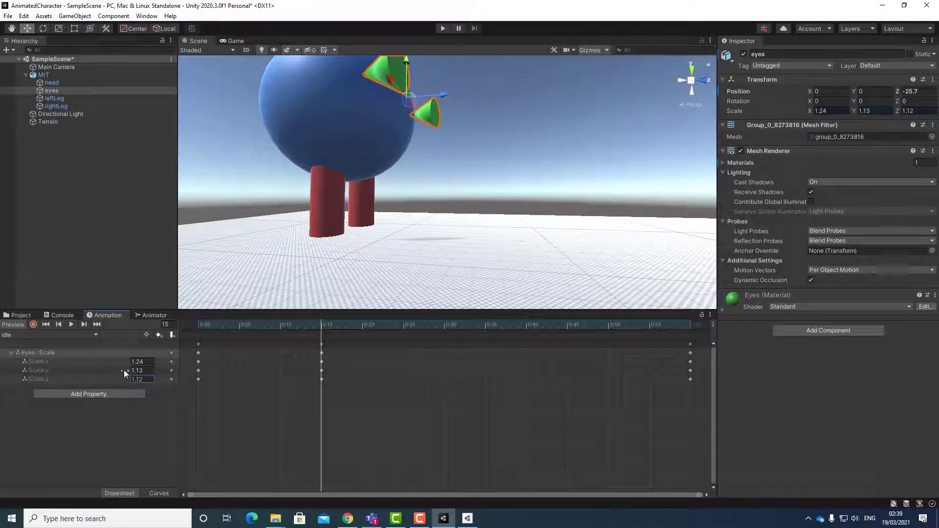
Step: Move the playhead to frame 14 and set the eyes' scale there to X 1.14, Y 1.1 and Z 1.05
drag(317, 324, 313, 345)
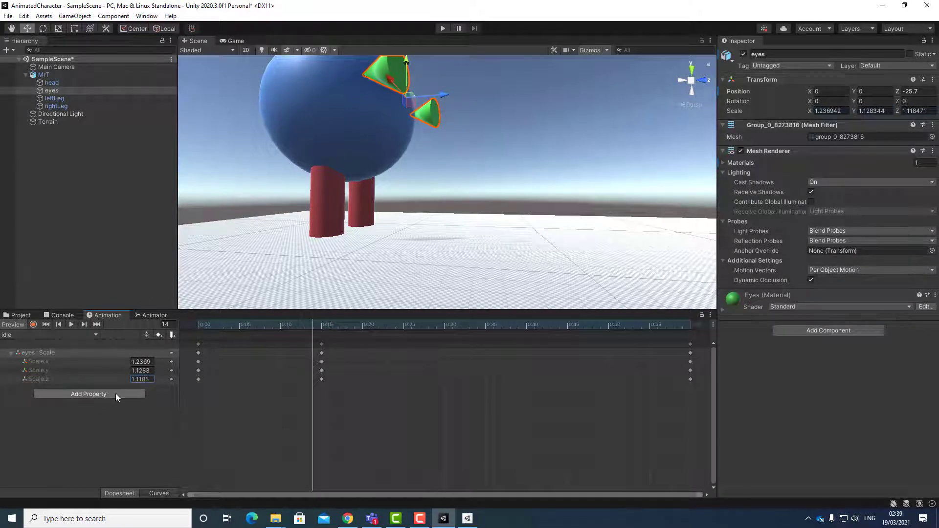
drag(127, 380, 126, 373)
text(1.1)
key(Return)
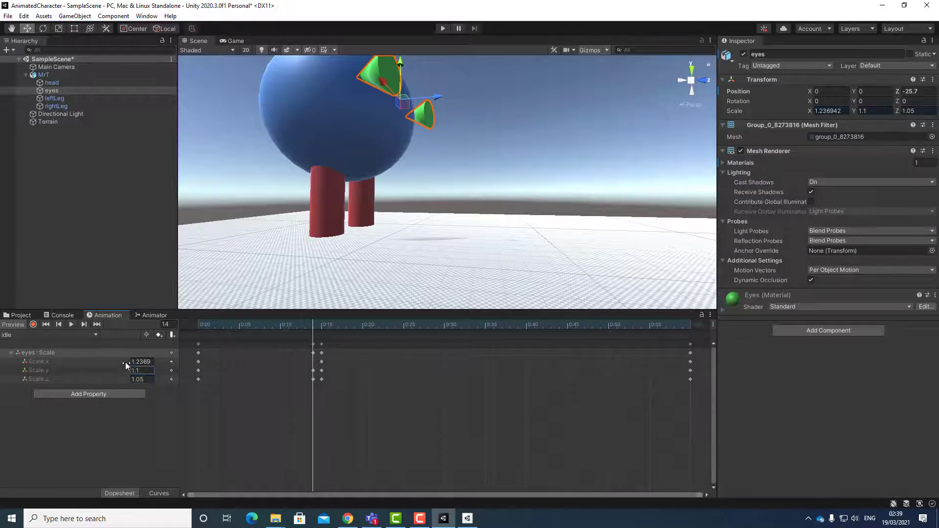
drag(123, 362, 122, 363)
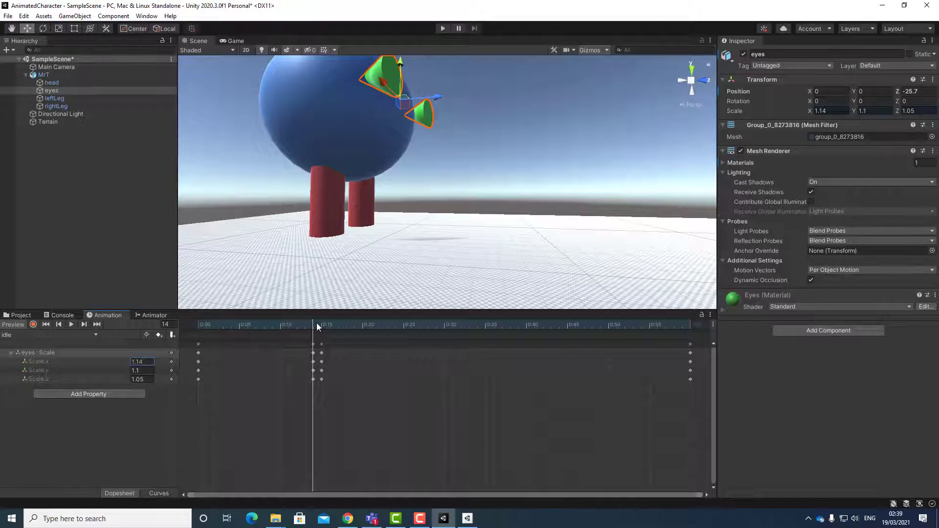
Step: Delete the eyes' scale keyframes at frame 15 of the idle clip
mouse_move(314, 323)
mouse_down()
mouse_move(286, 331)
mouse_move(306, 329)
mouse_up()
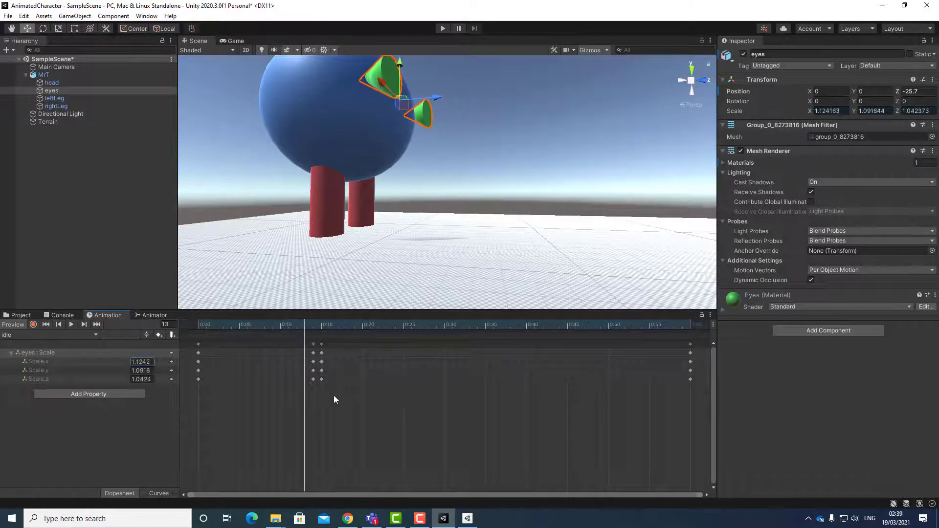
drag(330, 400, 320, 343)
click(351, 406)
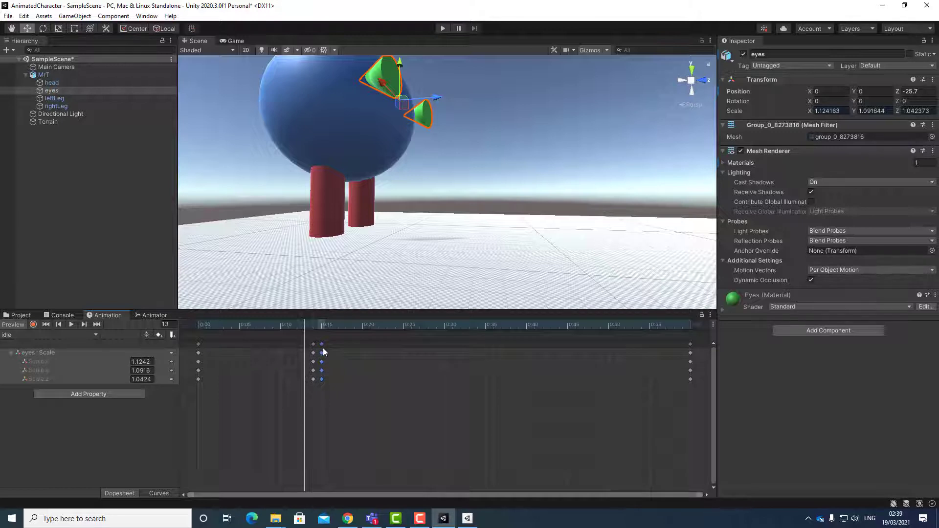
key(Delete)
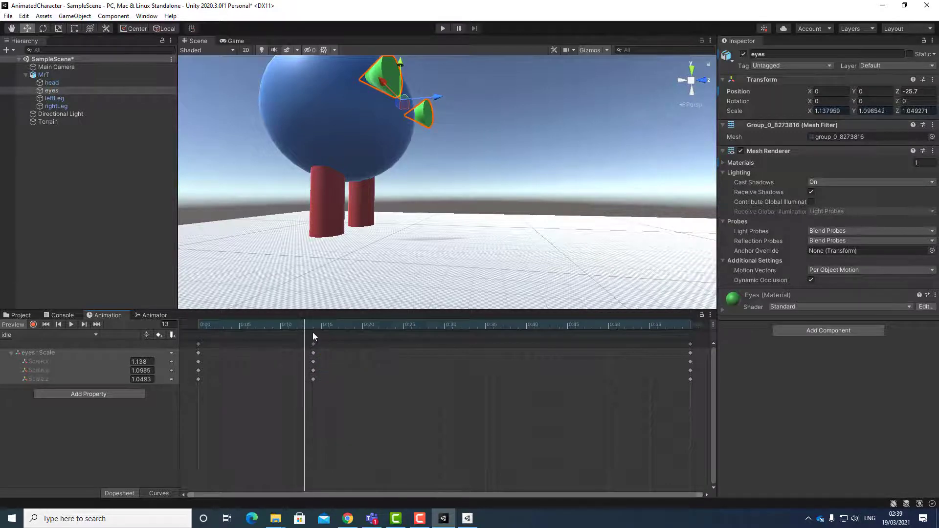
Step: Scrub through the idle clip to preview the eyes' scaling, and collapse the eyes Scale track
drag(307, 324, 576, 344)
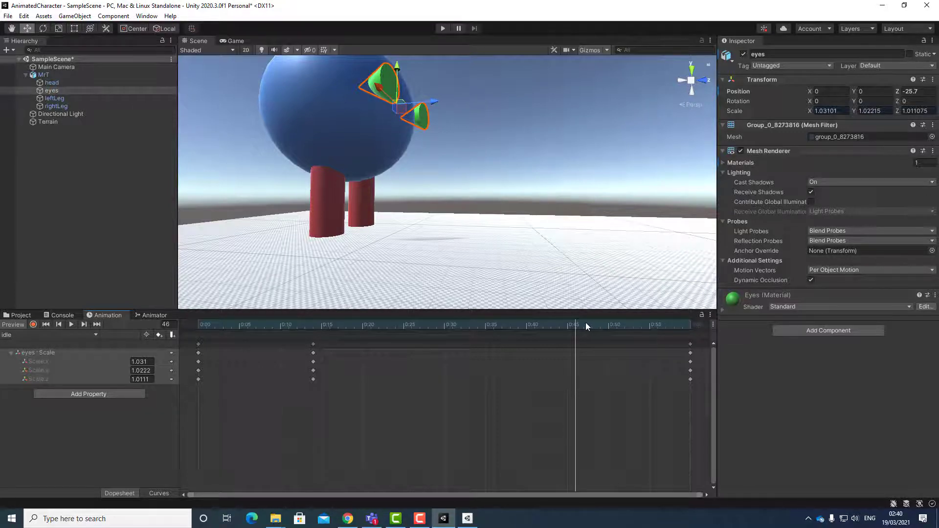
drag(574, 322, 271, 329)
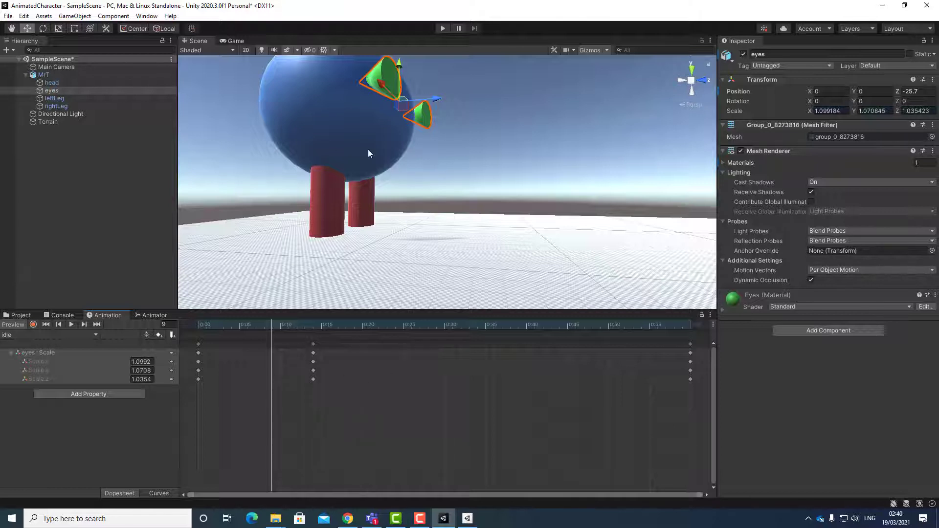
click(12, 353)
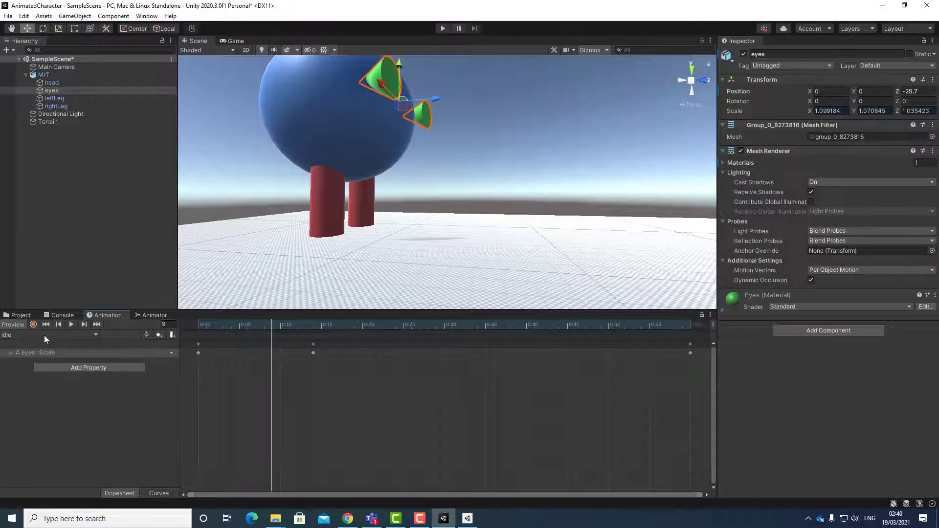
Step: Switch to the run clip and expand the Position and Rotation tracks of both legs, enlarging the animation area to fit them
click(44, 339)
click(17, 370)
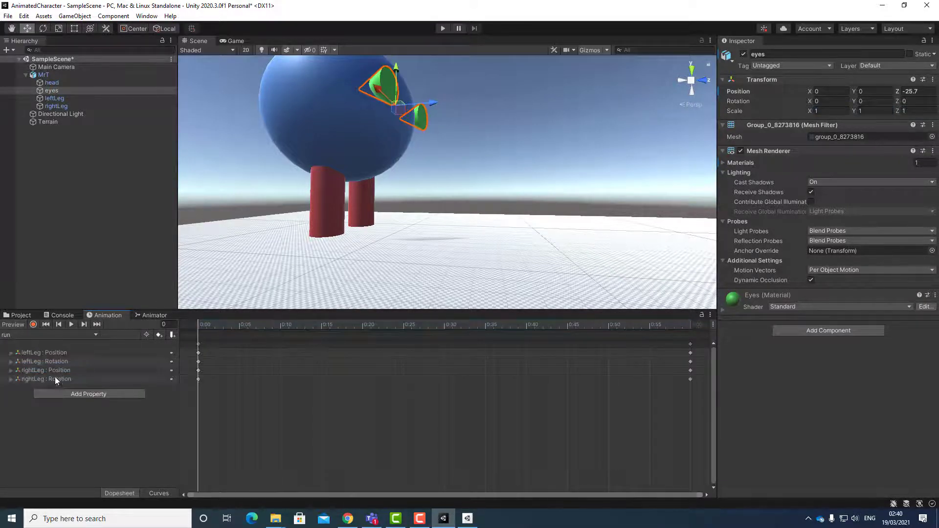
click(11, 353)
click(8, 390)
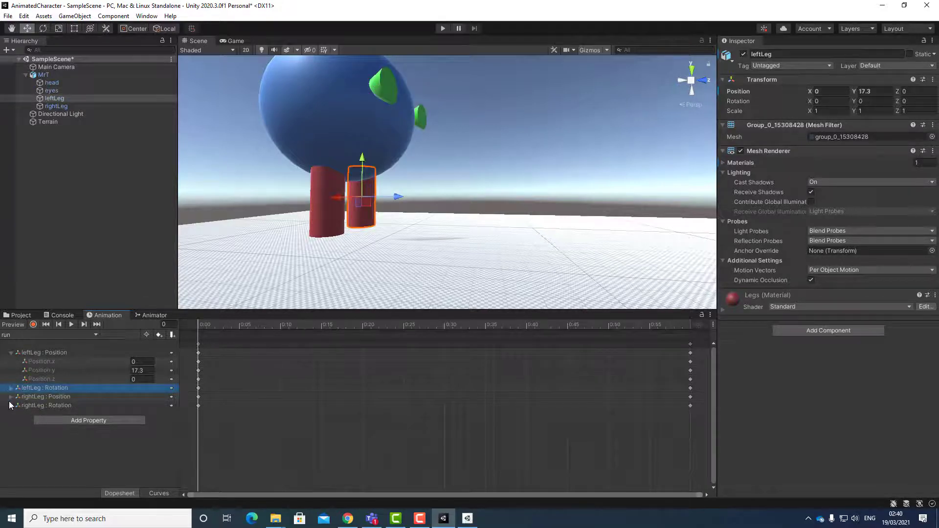
click(10, 389)
click(11, 424)
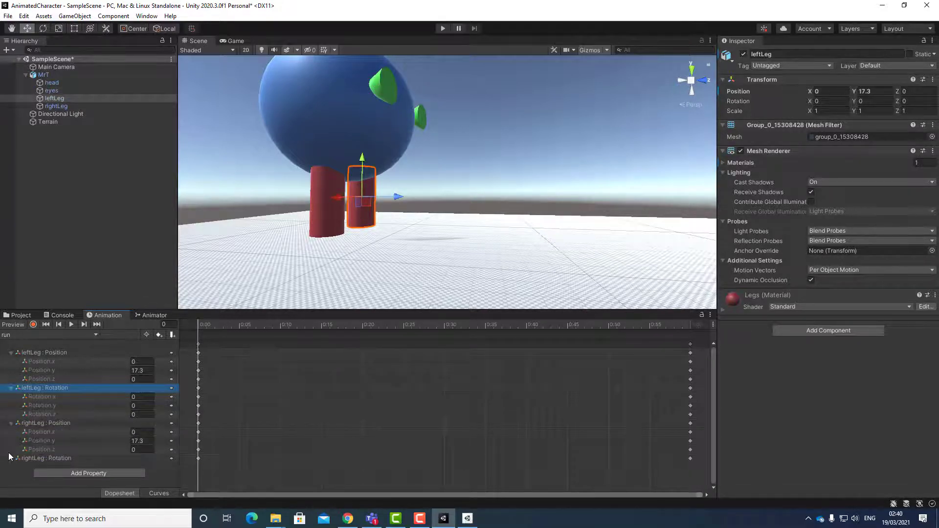
click(11, 458)
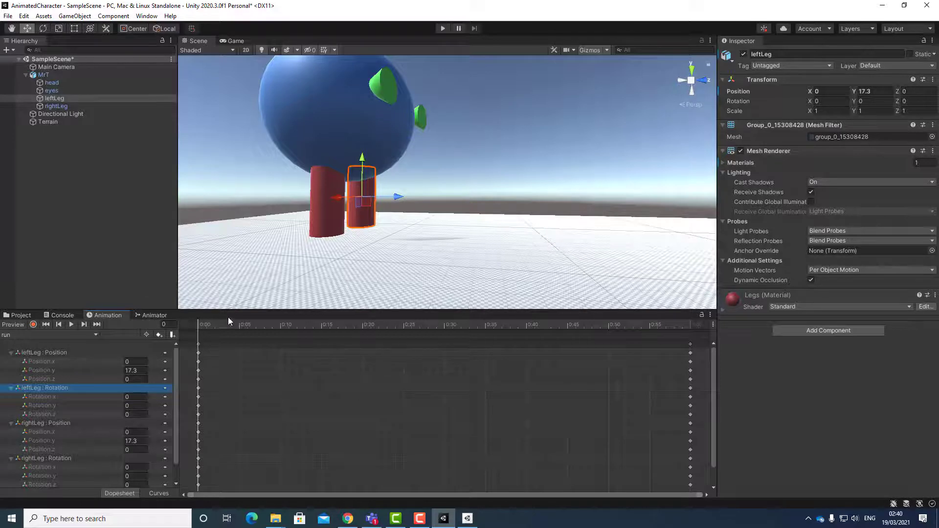
drag(247, 312, 253, 256)
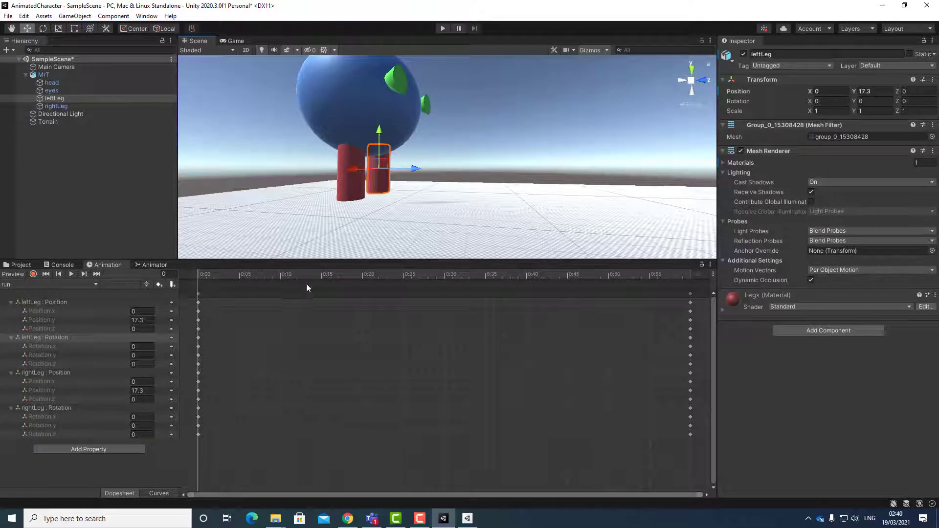
Step: Move the run clip's playhead to frame 15 and frame leftLeg in a close side view of the scene
click(324, 278)
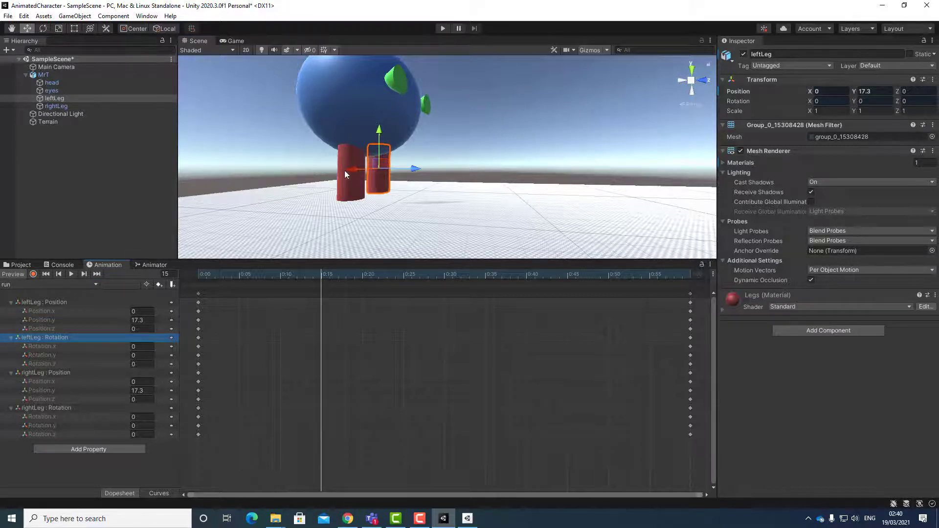
right_drag(368, 178, 315, 204)
right_drag(463, 201, 182, 220)
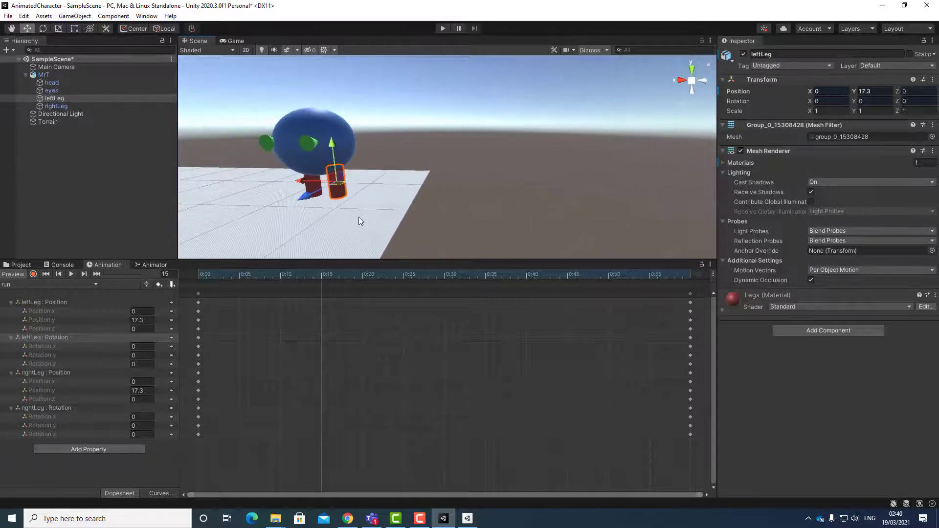
right_drag(359, 220, 412, 194)
scroll(411, 194, up, 5)
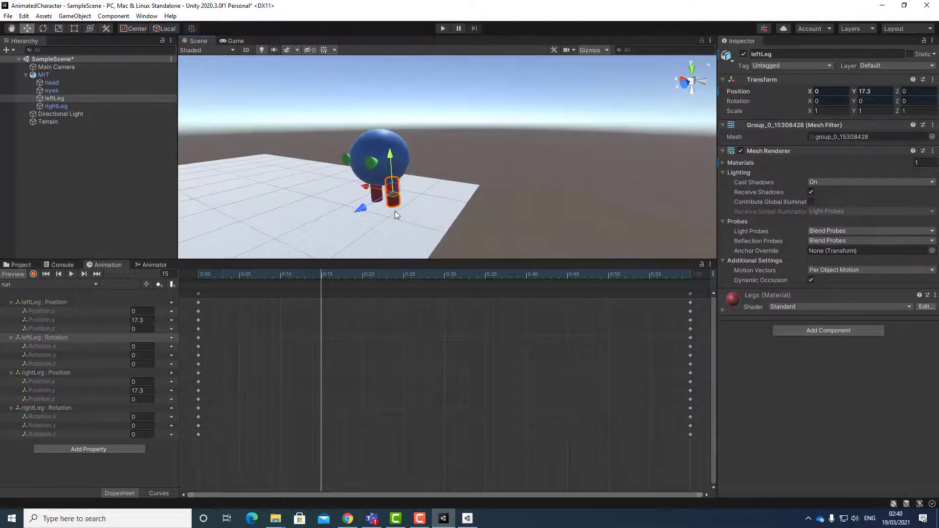
scroll(390, 214, down, 5)
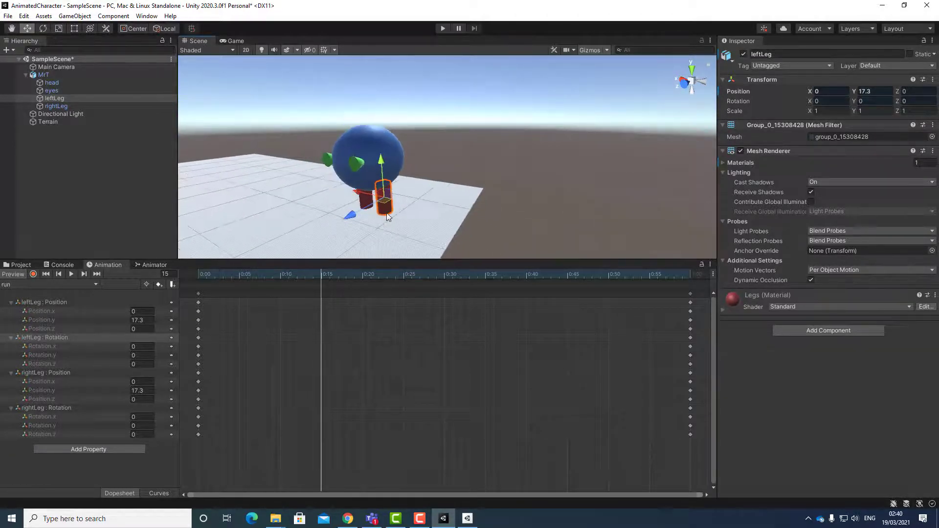
scroll(400, 228, down, 6)
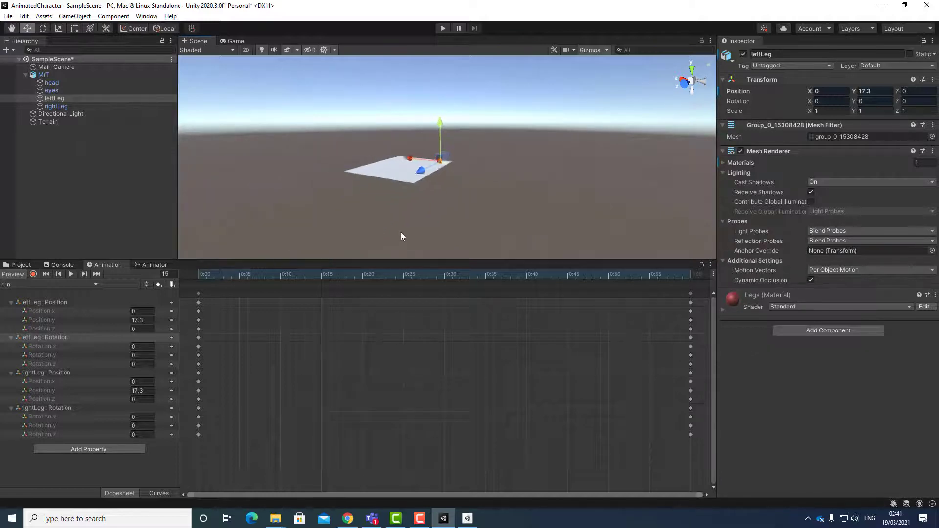
click(321, 184)
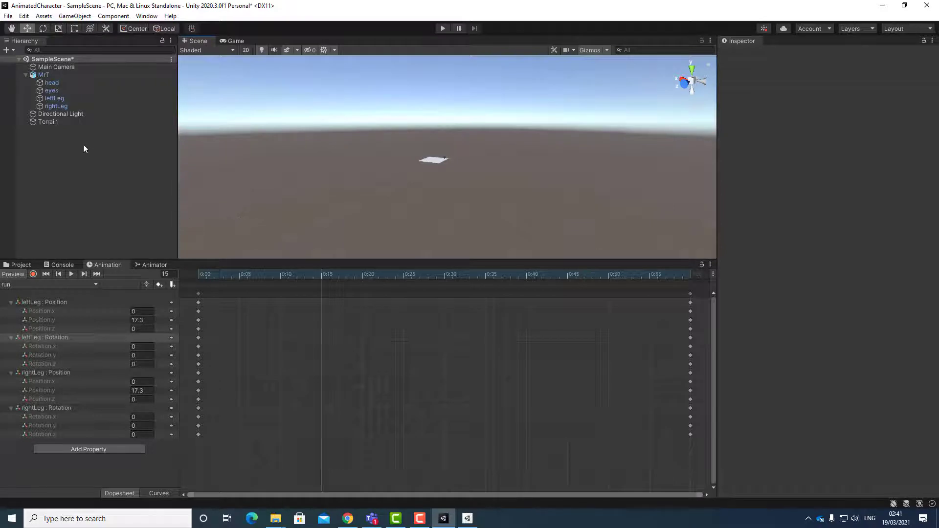
click(51, 100)
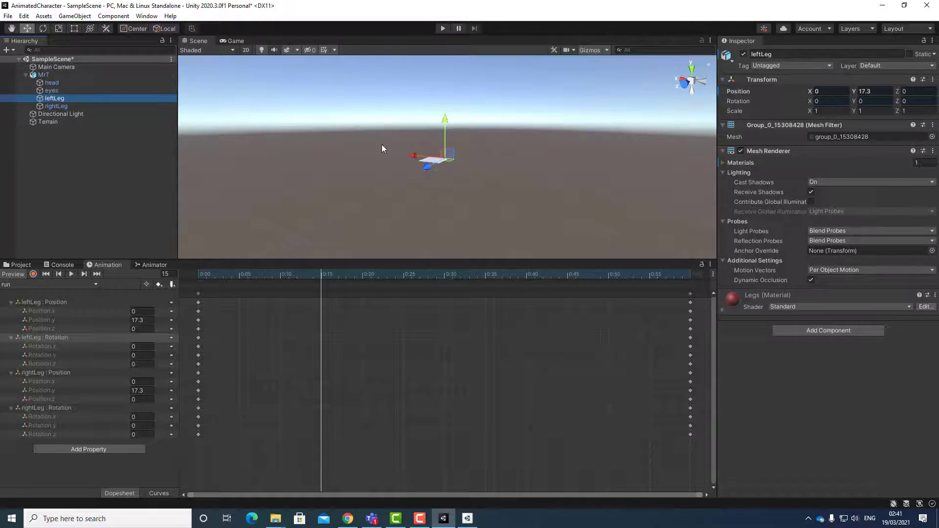
key(f)
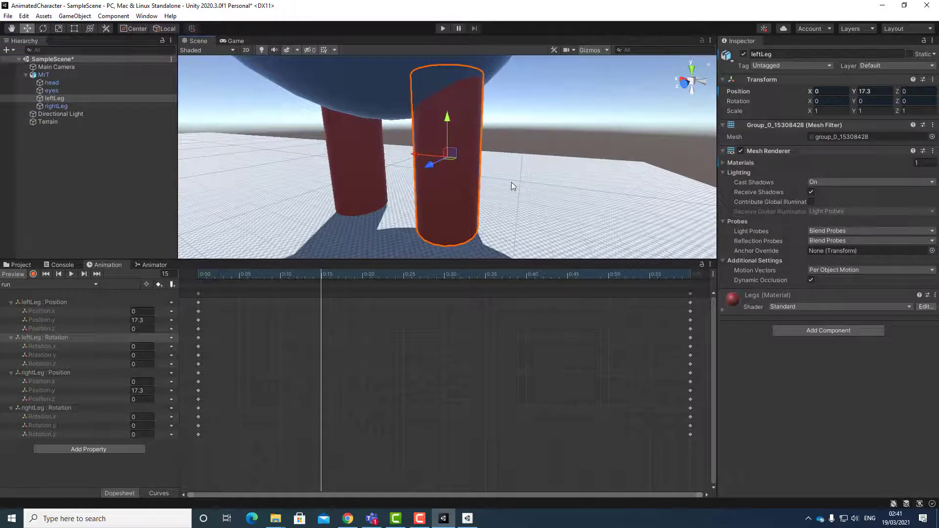
middle_drag(506, 172, 416, 193)
scroll(440, 186, down, 5)
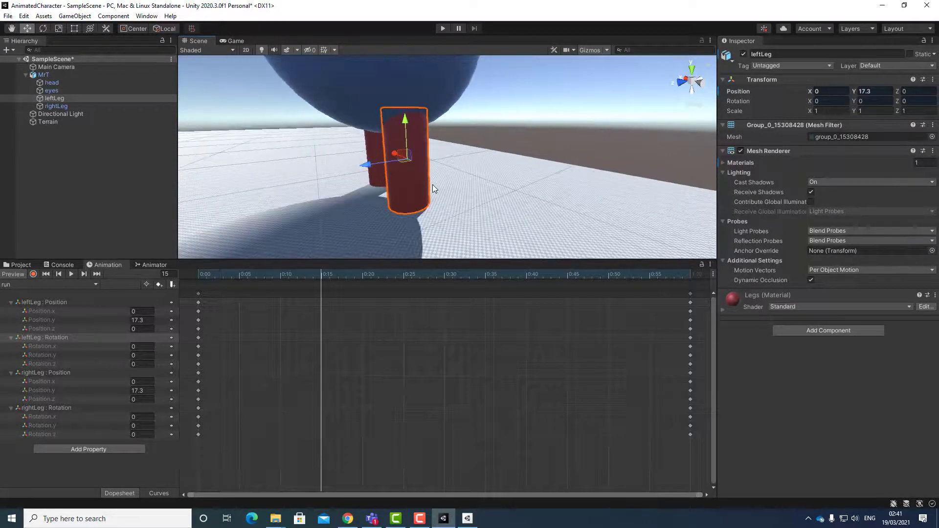
scroll(433, 185, down, 2)
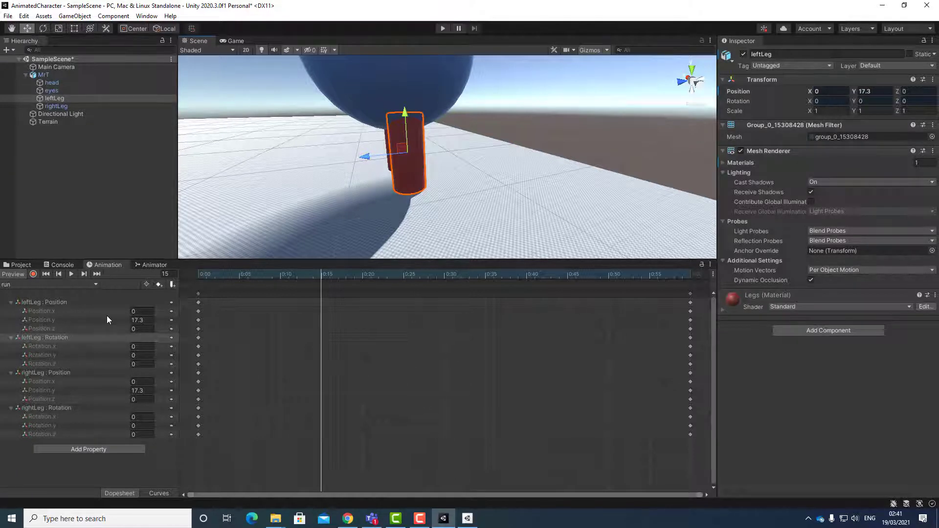
Step: Key leftLeg's position at frame 15 of the run clip with X 0, Y 16.54 and Z 7
mouse_move(127, 313)
mouse_down()
mouse_move(144, 311)
mouse_move(118, 310)
mouse_move(145, 311)
mouse_move(120, 312)
mouse_move(142, 313)
mouse_move(125, 318)
mouse_up()
key(Return)
text(0)
mouse_move(126, 320)
mouse_down()
mouse_move(169, 321)
mouse_move(85, 331)
mouse_move(114, 332)
mouse_up()
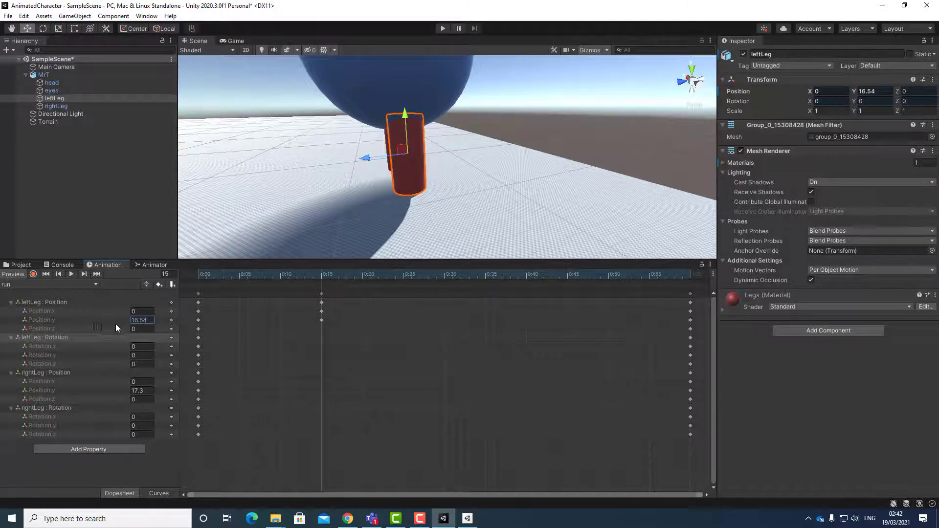
click(121, 329)
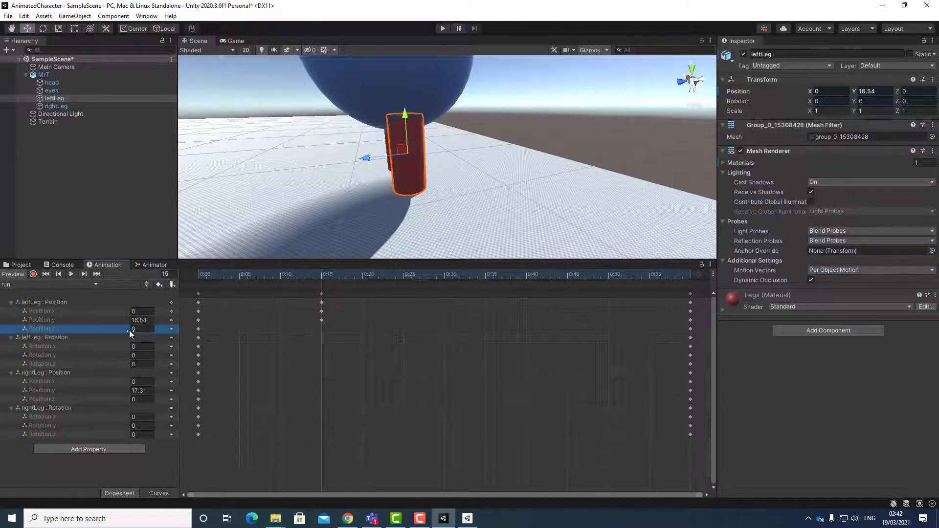
drag(129, 330, 159, 335)
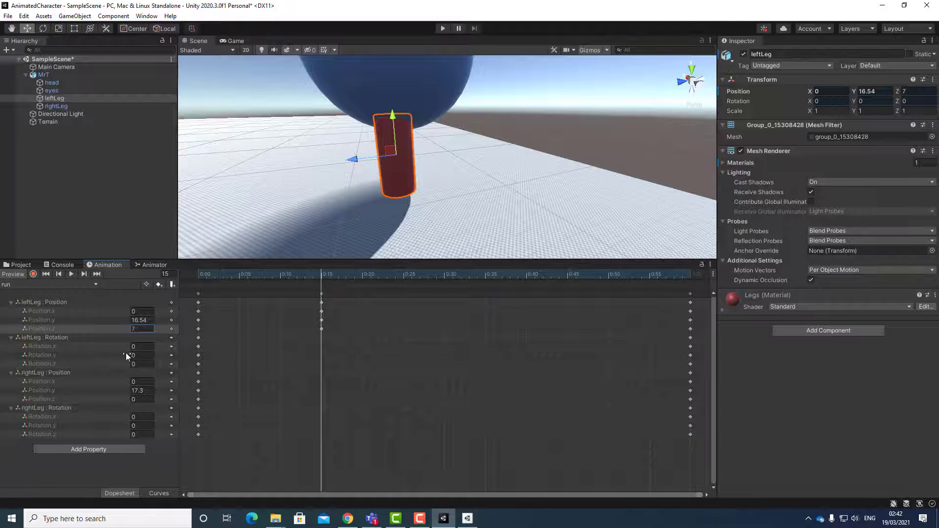
Step: Tilt leftLeg forward at frame 15 by setting its X rotation to -20
drag(127, 350, 708, 313)
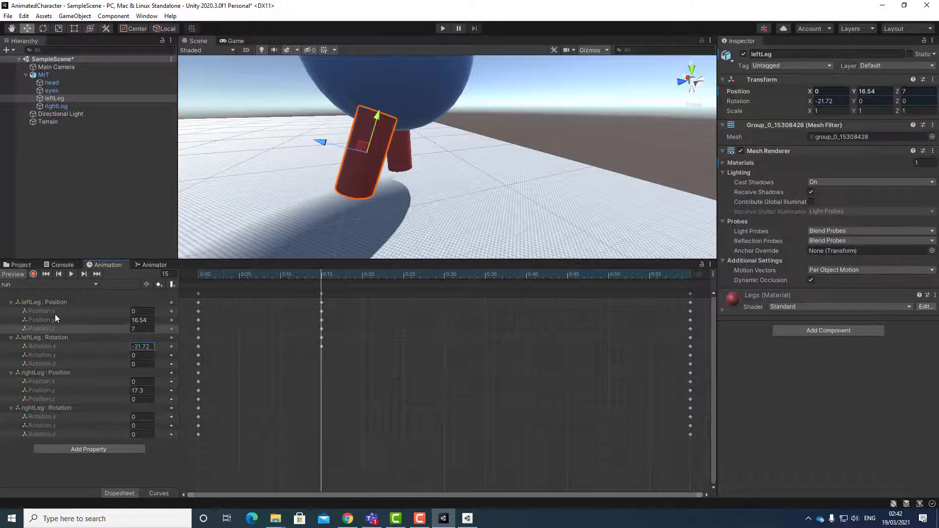
alt+drag(303, 148, 606, 189)
key(w)
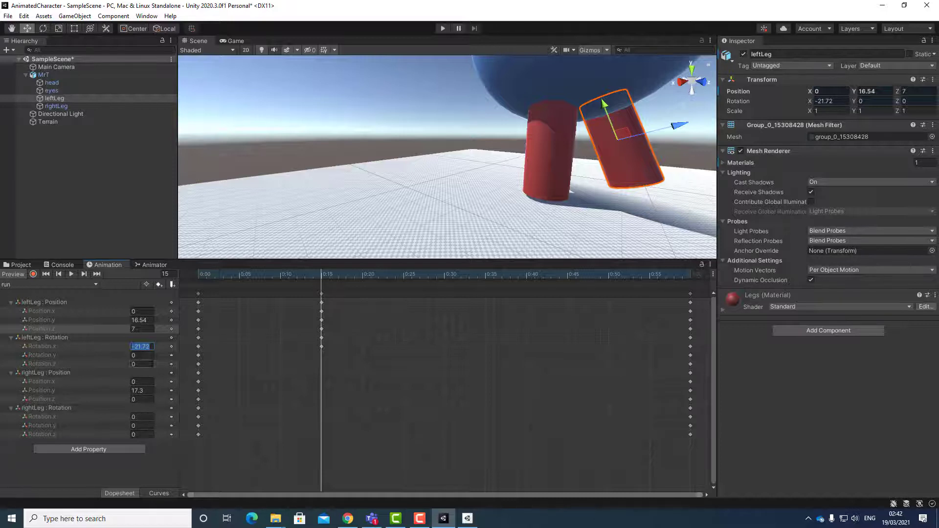
click(152, 347)
double_click(140, 348)
text(-20)
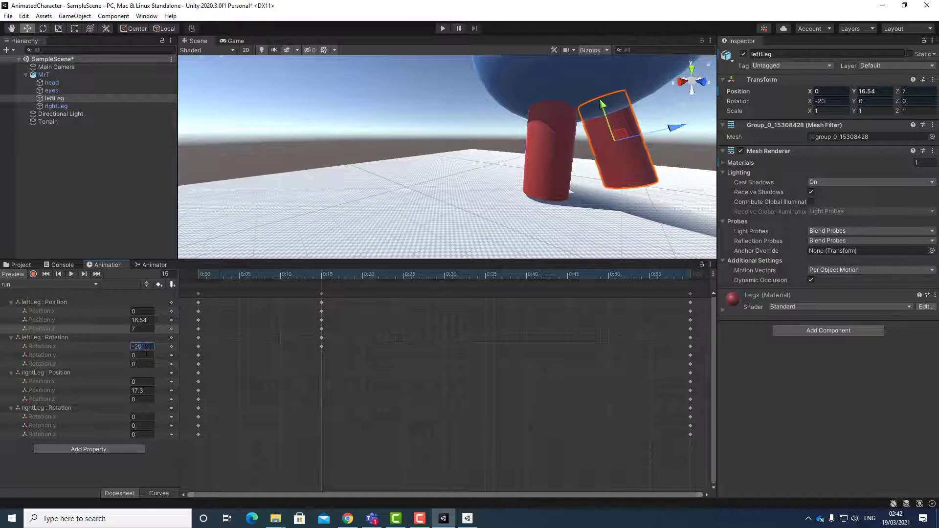
Step: Set rightLeg's X rotation to 20 and its Z position to 7 at frame 15
click(145, 418)
double_click(130, 418)
text(20)
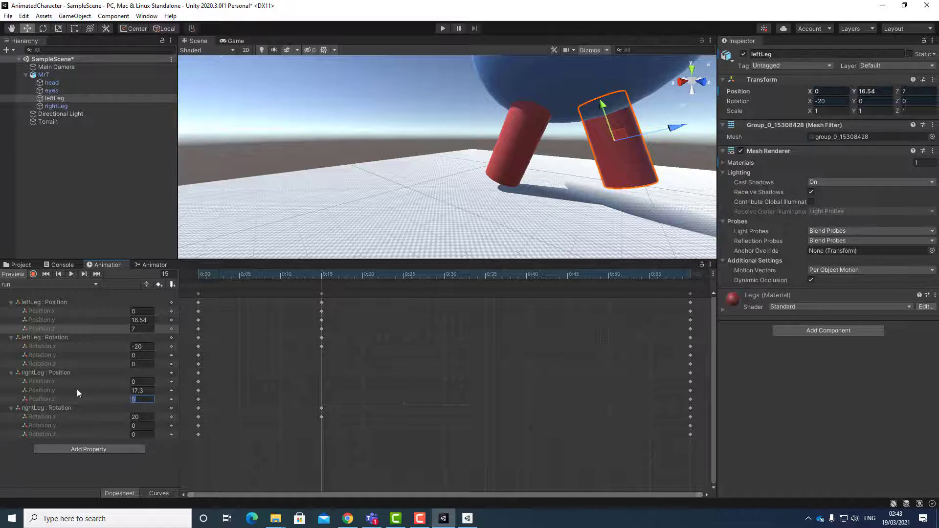
text(7)
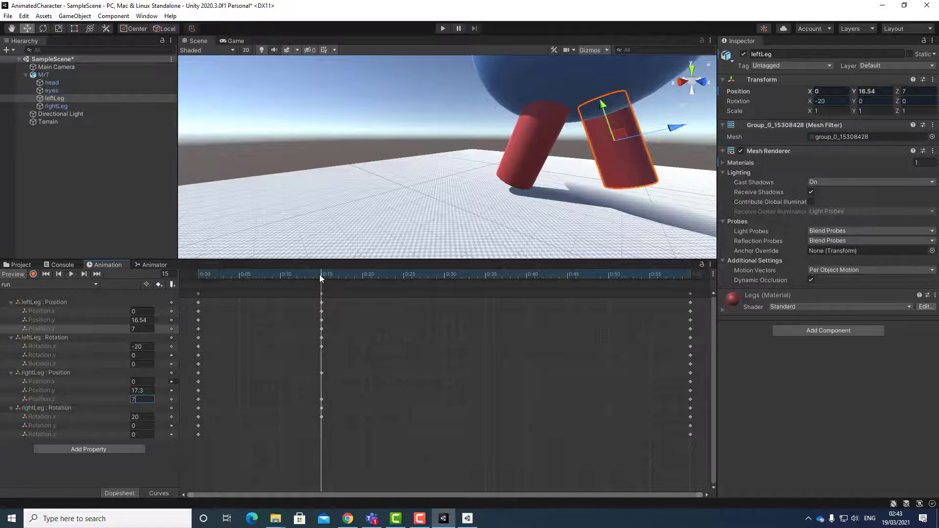
Step: Preview the leg swing in the run clip and retime both legs' frame 15 keyframes to frame 30
drag(319, 275, 337, 298)
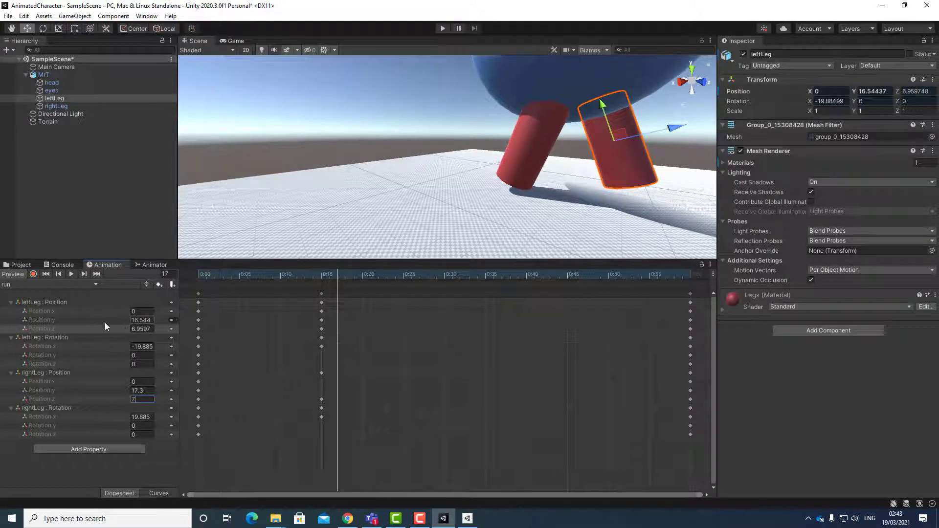
click(71, 274)
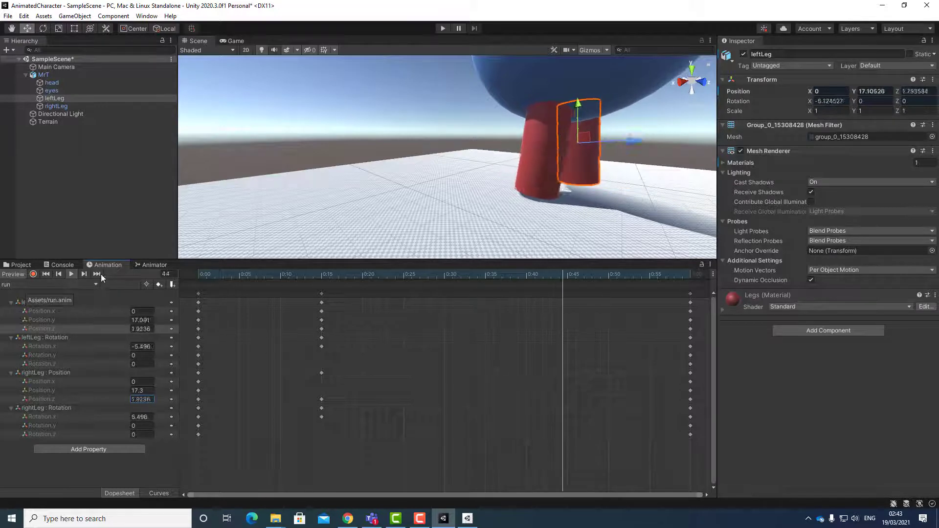
scroll(585, 134, down, 8)
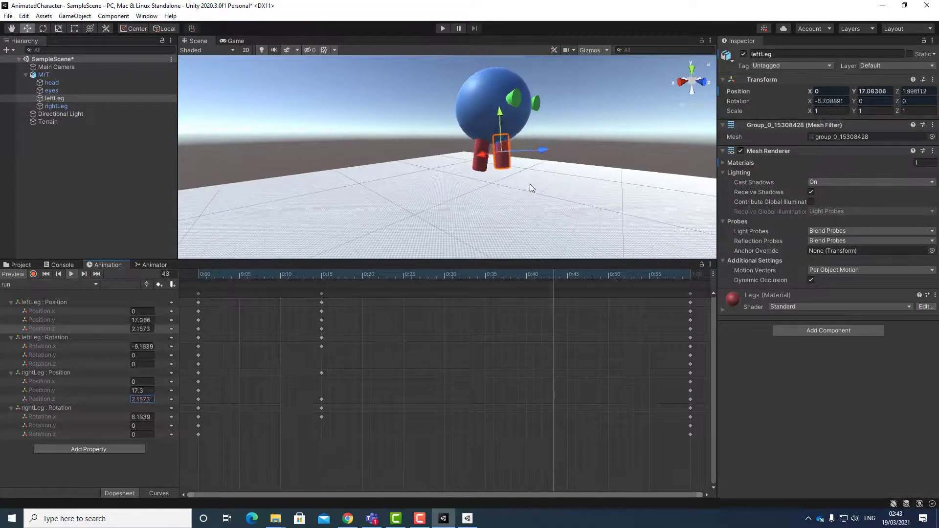
right_drag(530, 184, 532, 151)
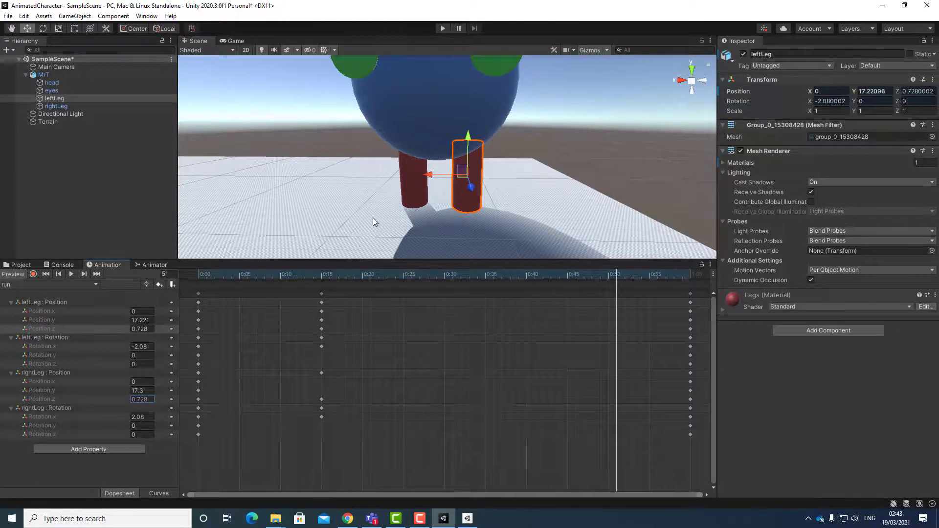
alt+drag(372, 218, 457, 196)
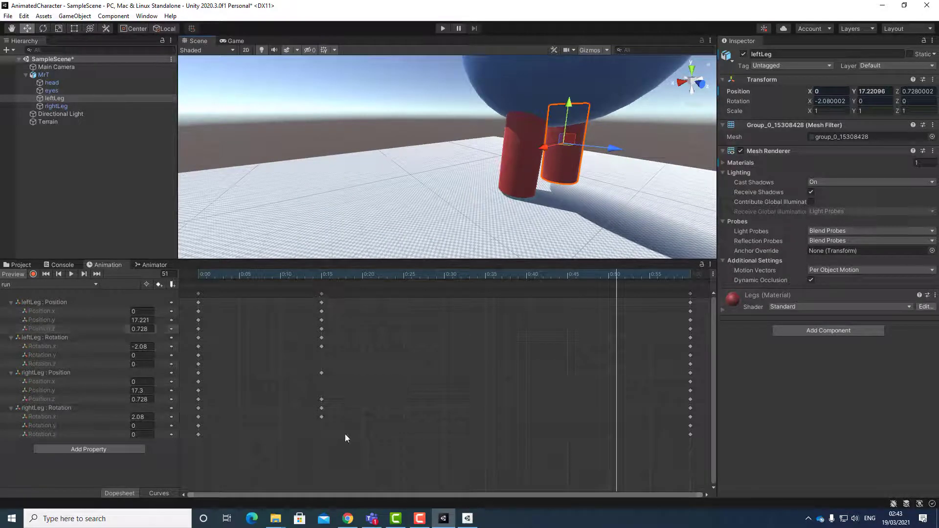
drag(344, 434, 403, 311)
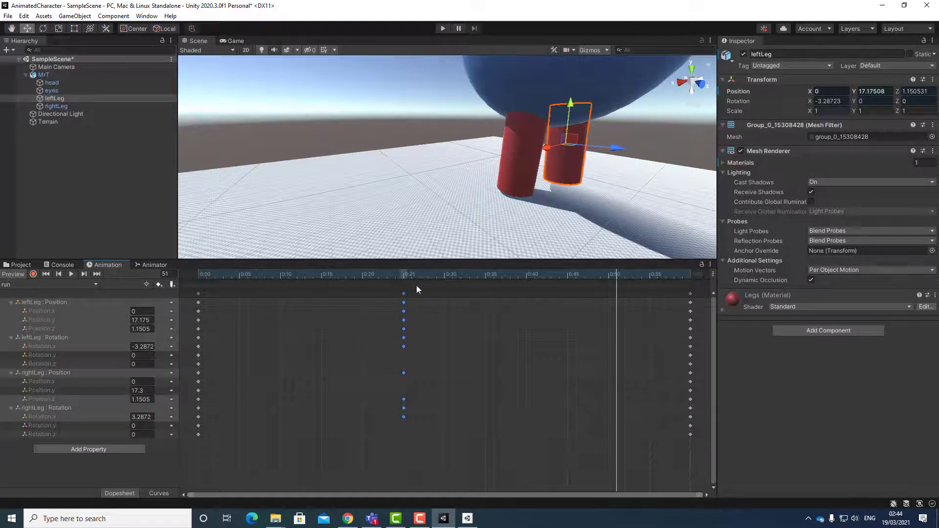
click(70, 273)
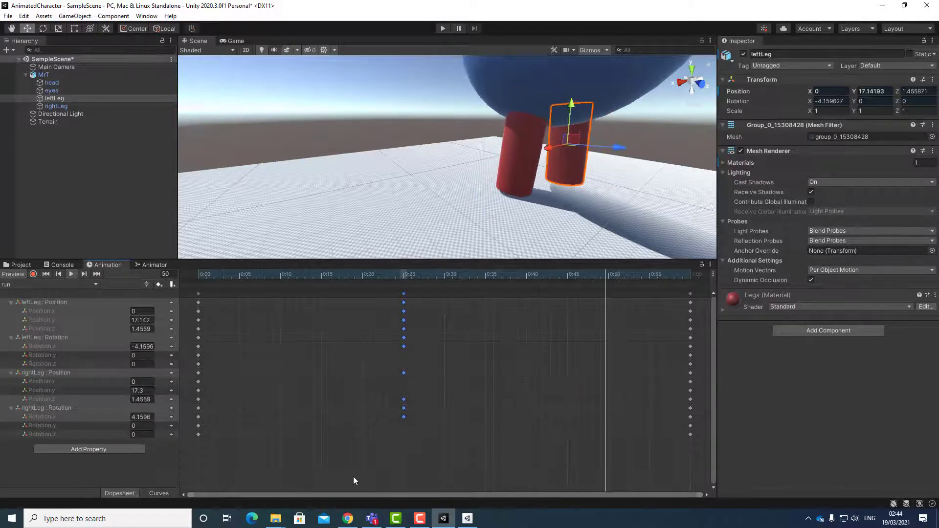
click(414, 446)
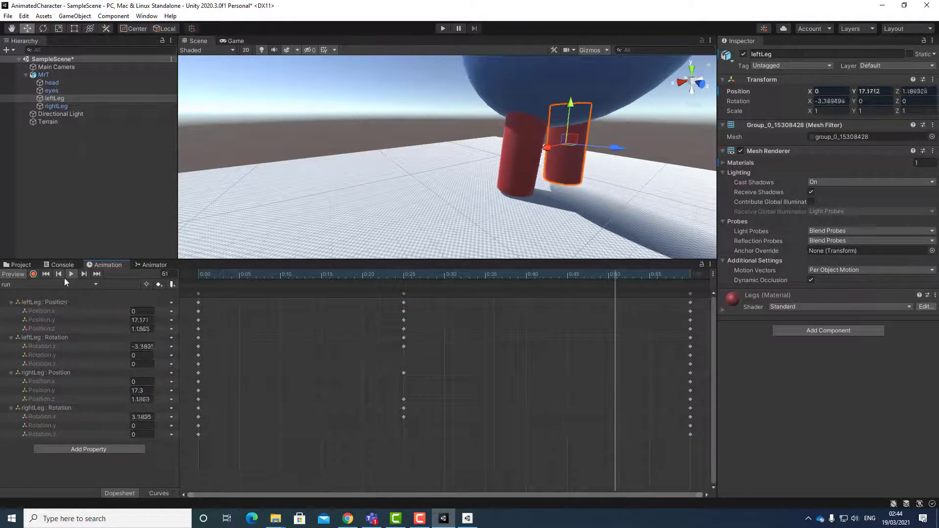
click(70, 274)
drag(446, 435, 447, 311)
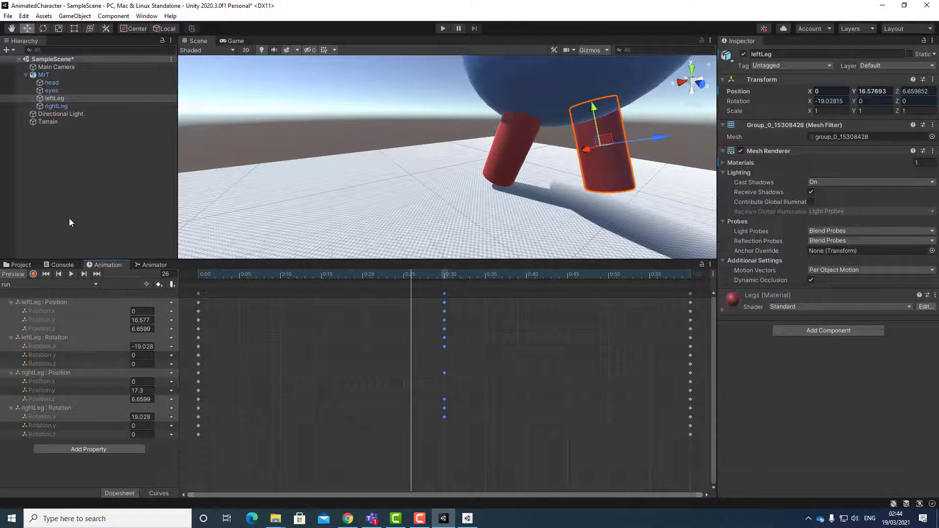
click(72, 274)
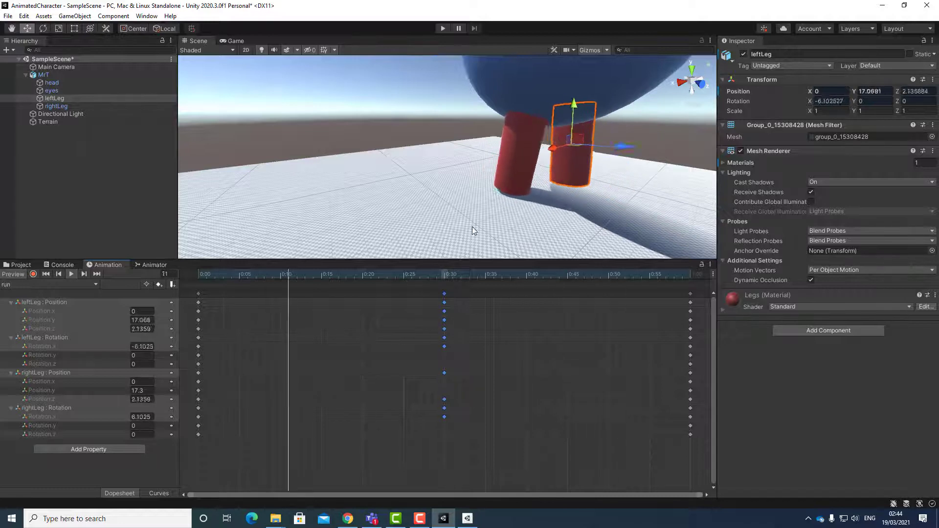
click(71, 273)
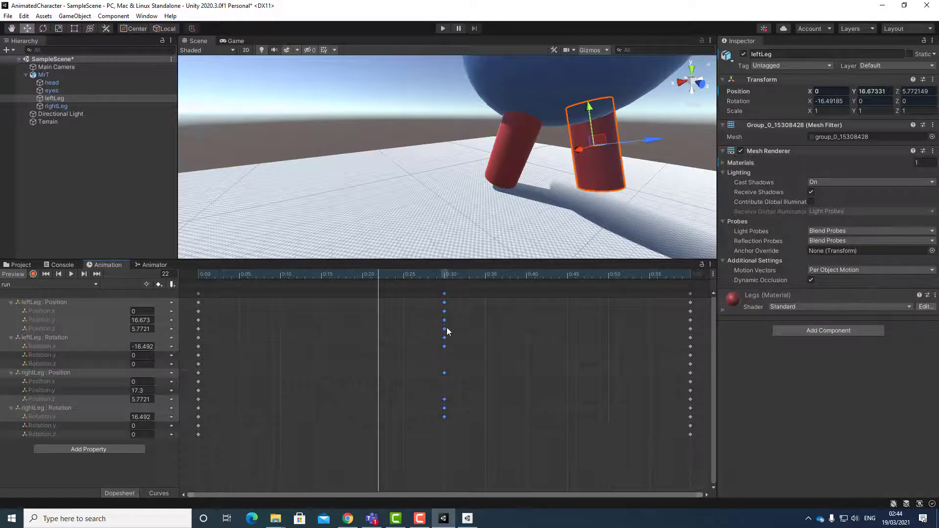
Step: At frame 60 of the run clip, key leftLeg's X rotation at 20 and rightLeg's X rotation at -20
click(690, 277)
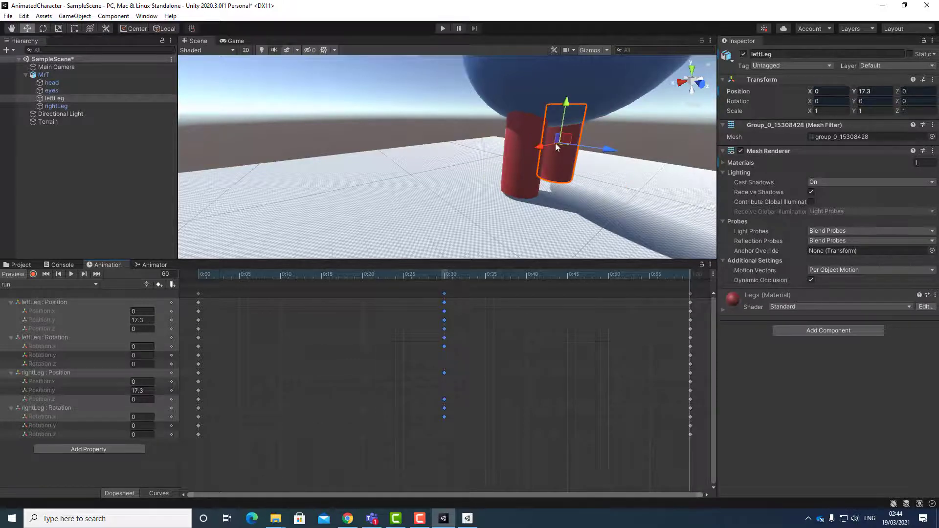
click(445, 276)
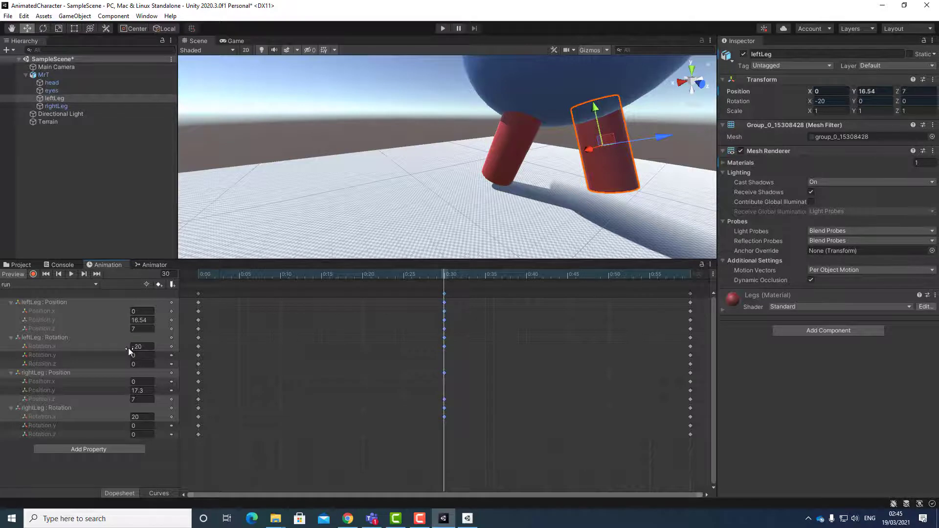
click(690, 275)
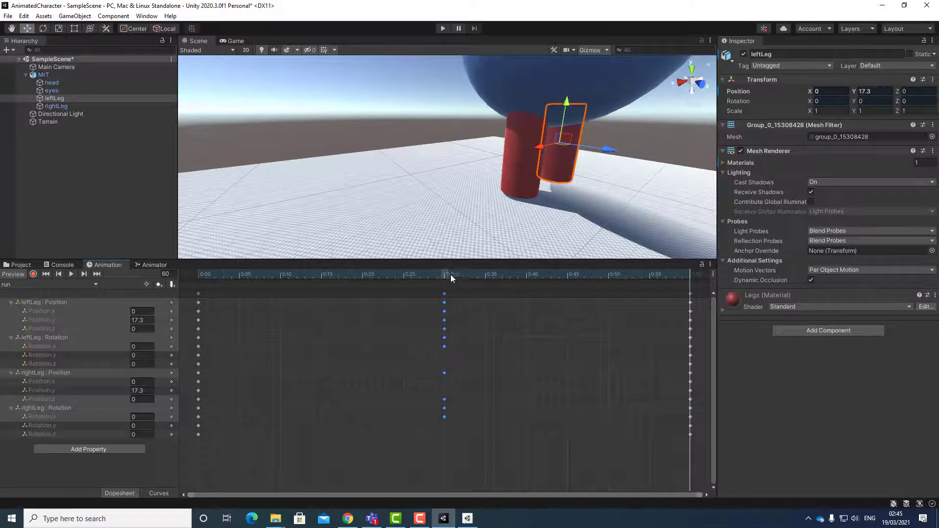
drag(448, 274, 444, 274)
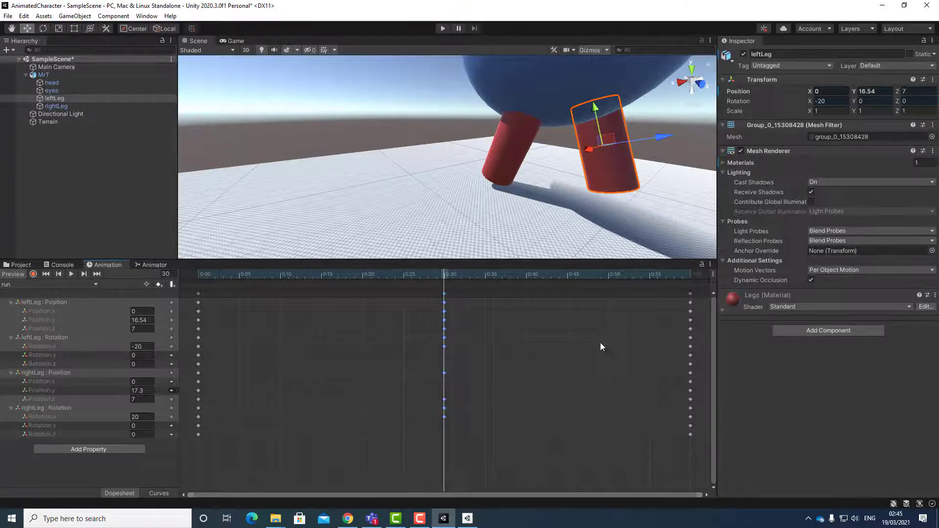
click(690, 276)
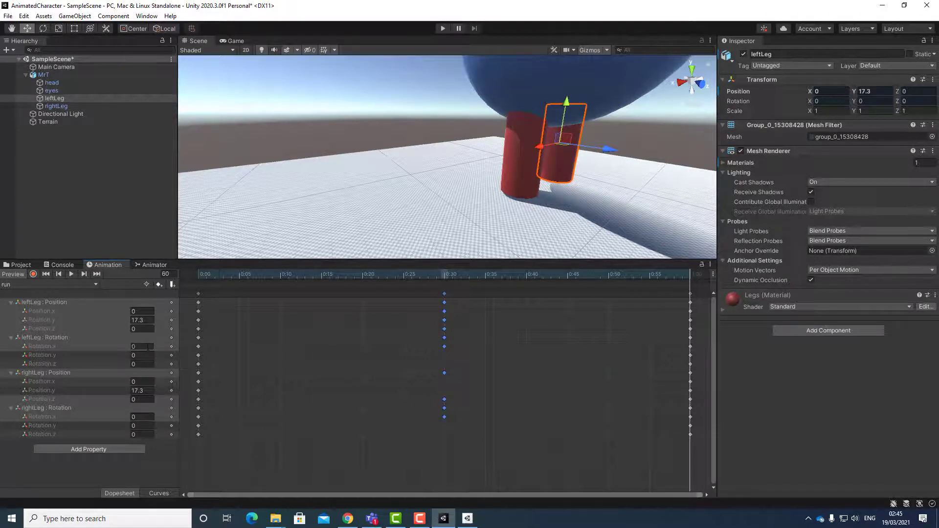
text(20)
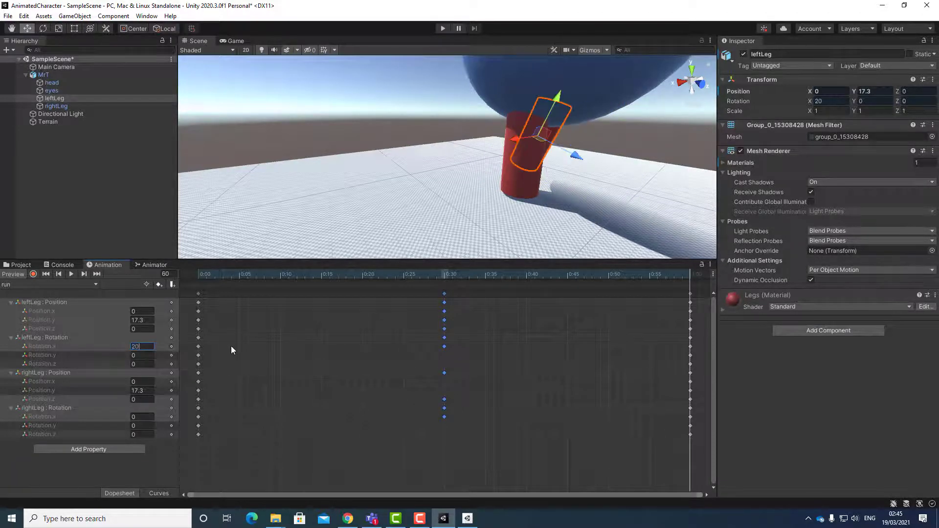
click(141, 416)
text(-20)
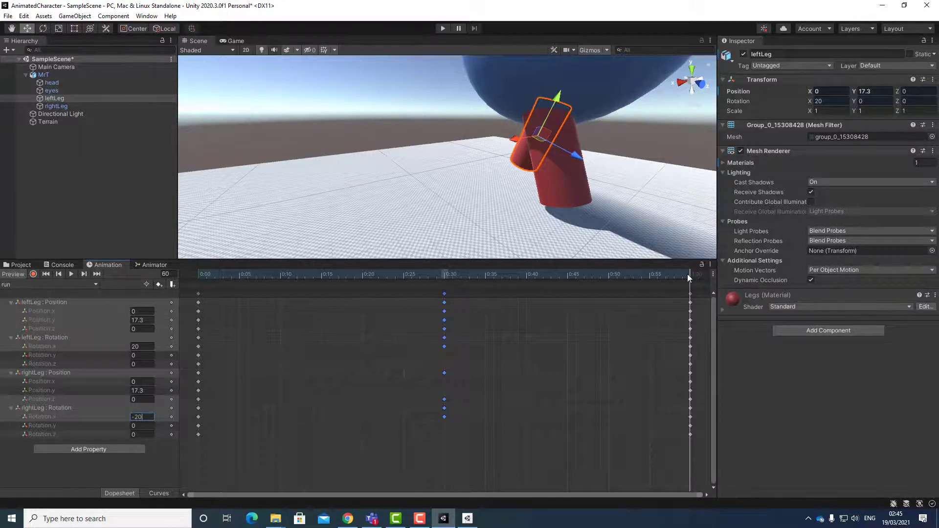
Step: At frame 0, set leftLeg's X rotation to 20 and rightLeg's to -20, and play back the run clip
drag(688, 274, 142, 296)
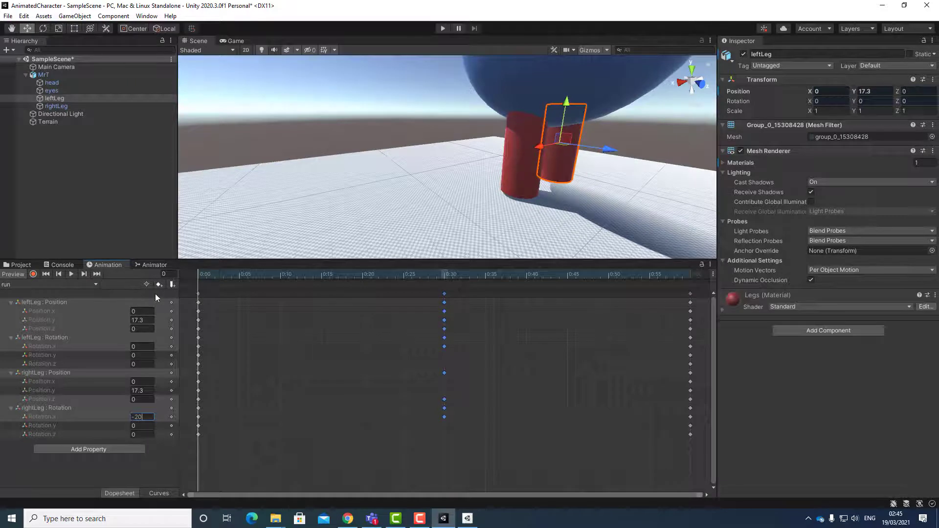
drag(198, 294, 131, 283)
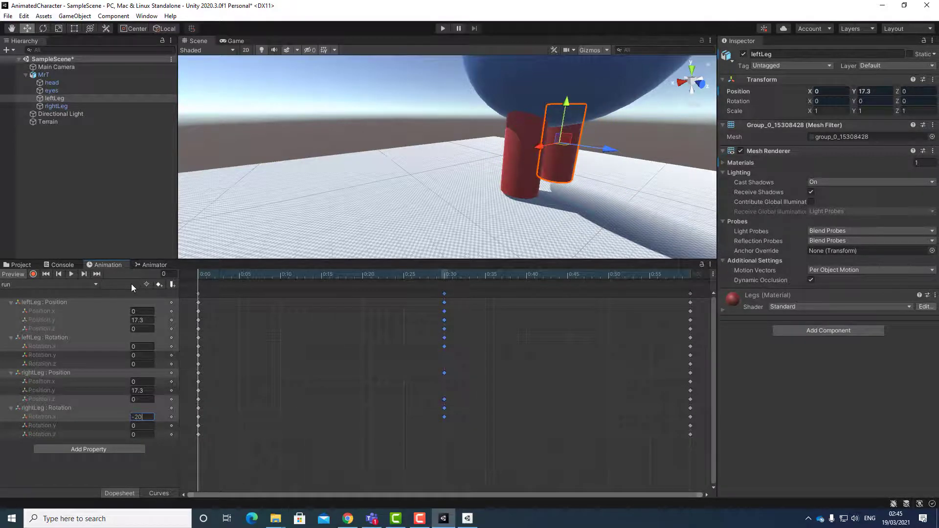
click(70, 272)
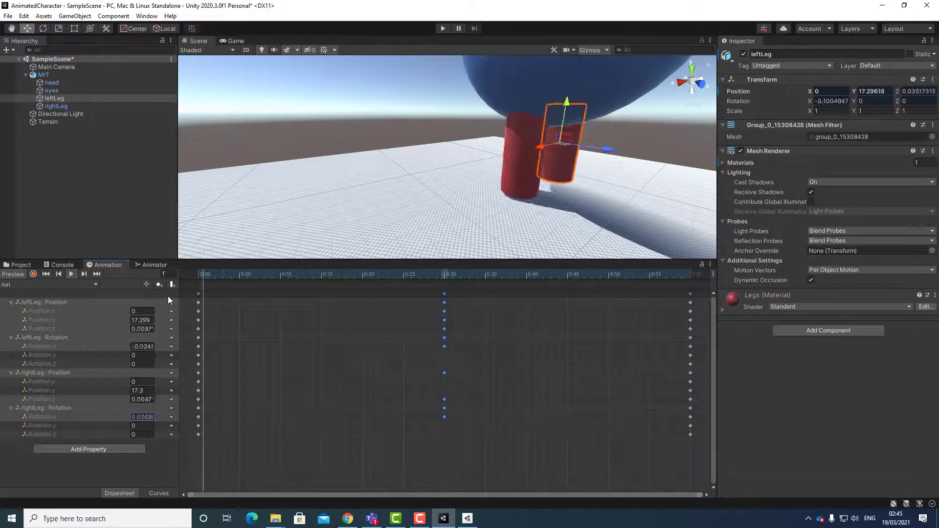
click(69, 274)
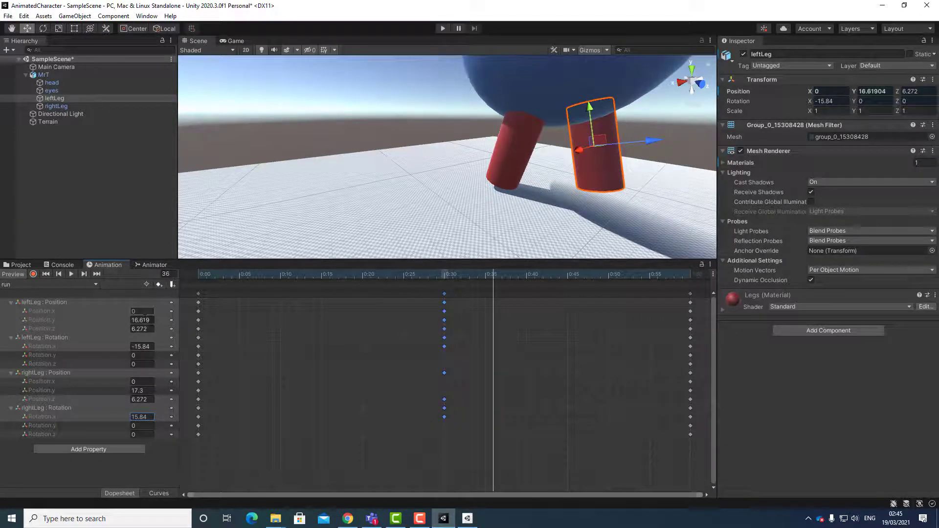
click(198, 273)
click(142, 347)
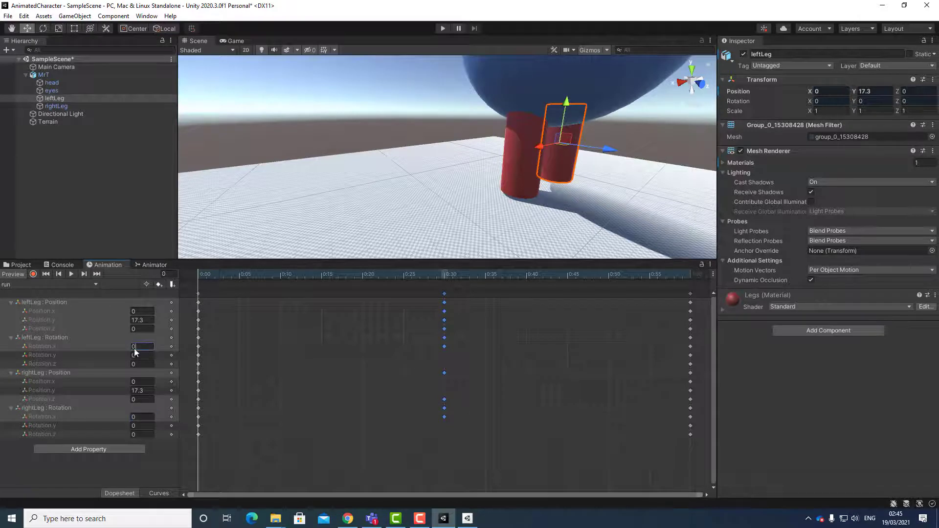
text(20)
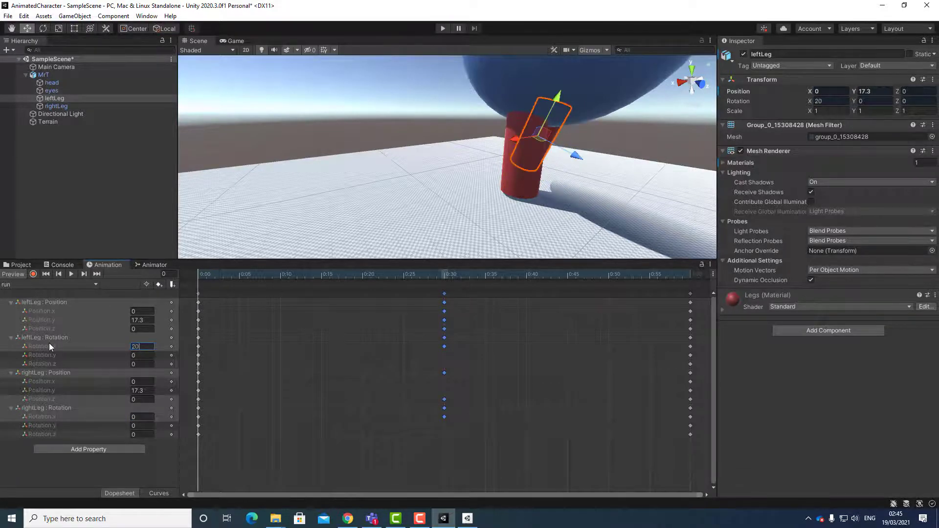
click(132, 417)
text(-20)
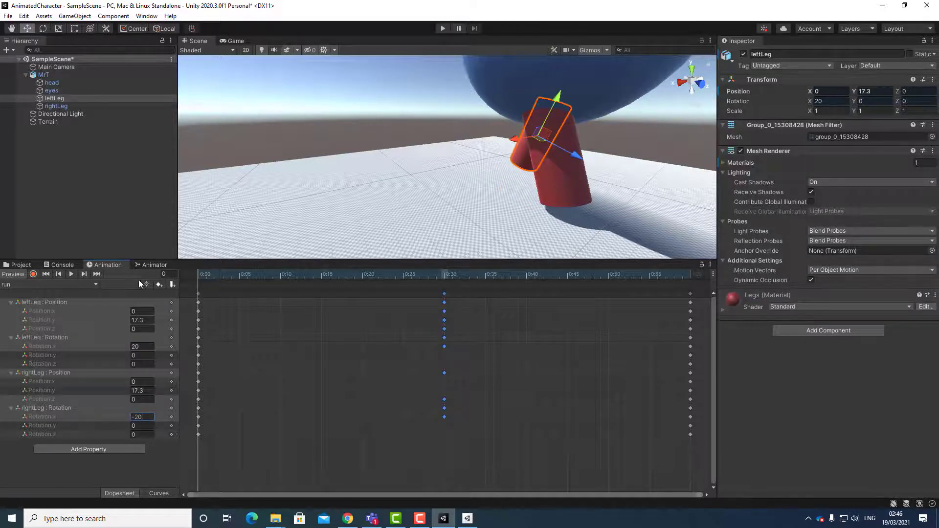
click(70, 274)
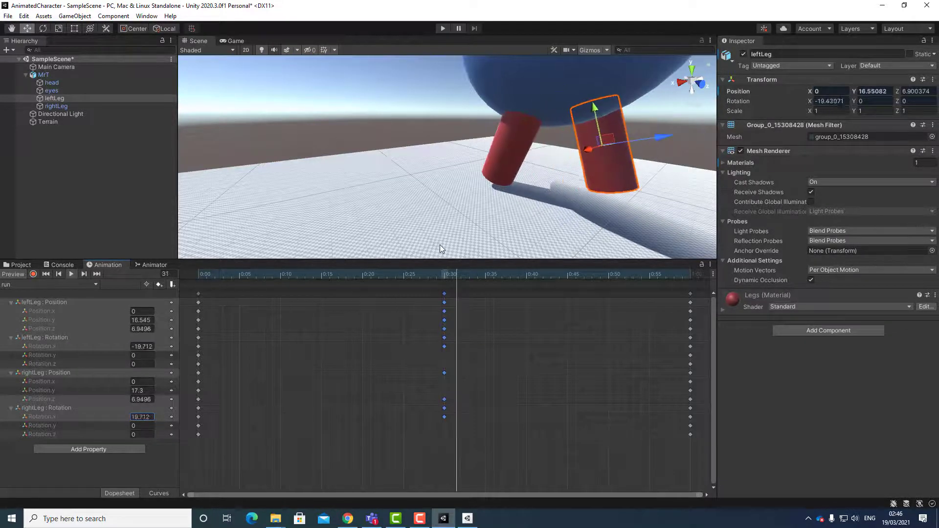
Step: Lower the whole MrT character along Y to about 49.4 so its feet rest on the terrain
scroll(443, 246, down, 5)
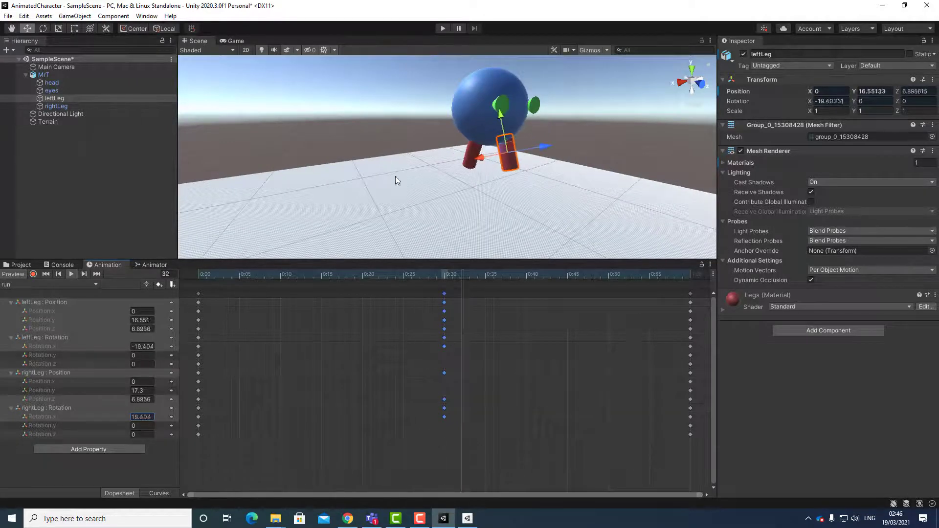
mouse_move(561, 170)
middle_down()
mouse_move(468, 189)
mouse_move(607, 191)
mouse_move(522, 184)
mouse_move(543, 175)
middle_up()
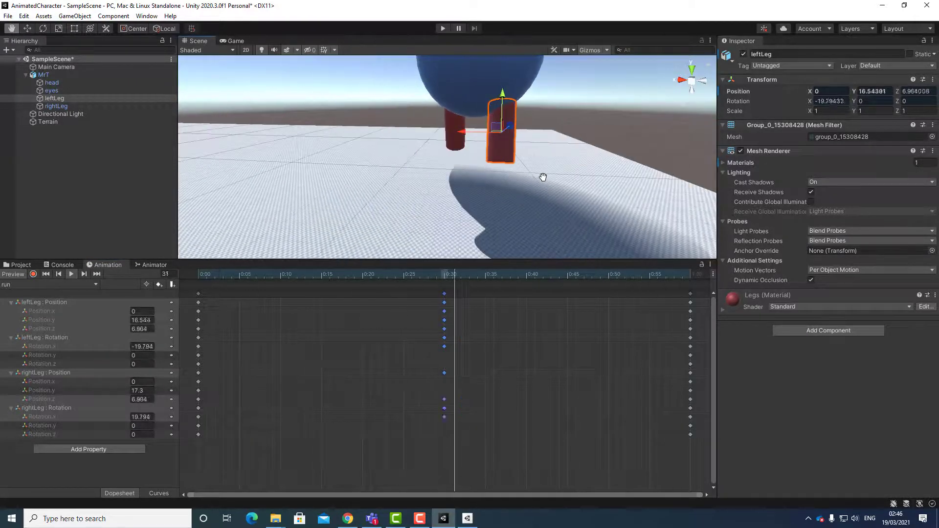
click(45, 75)
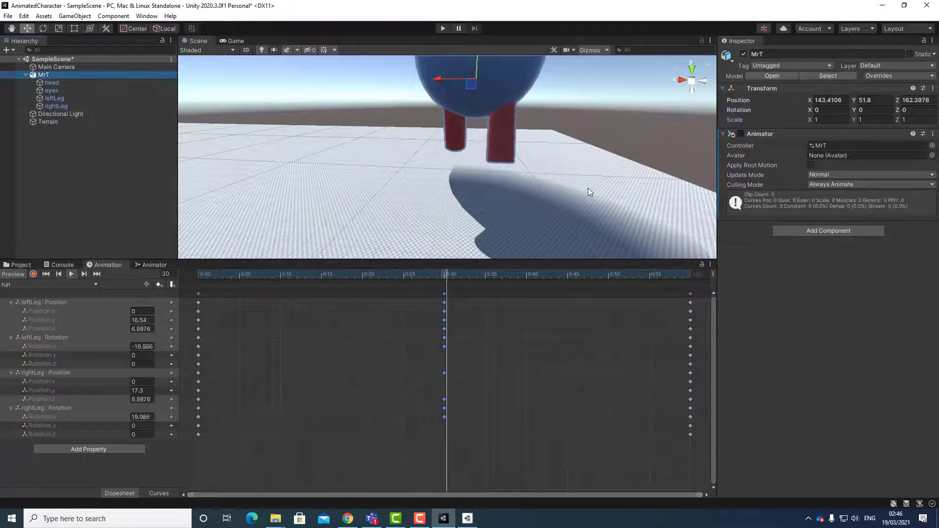
mouse_move(587, 187)
right_down()
mouse_move(416, 190)
mouse_move(659, 213)
mouse_move(589, 183)
right_up()
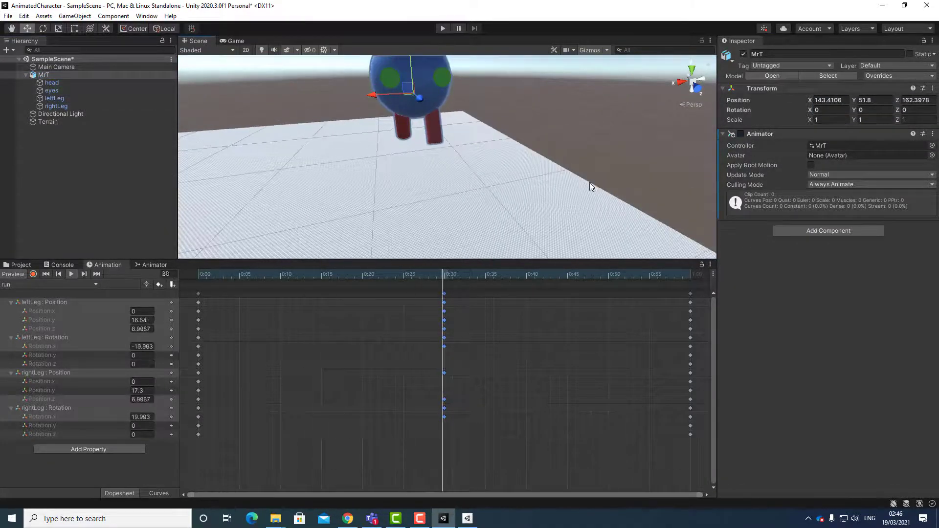
middle_drag(418, 171, 570, 195)
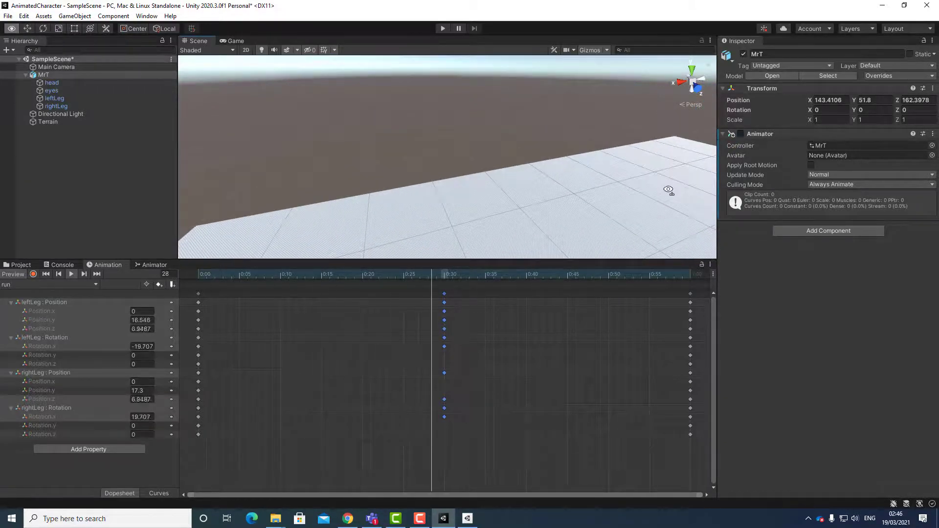
right_drag(670, 191, 565, 161)
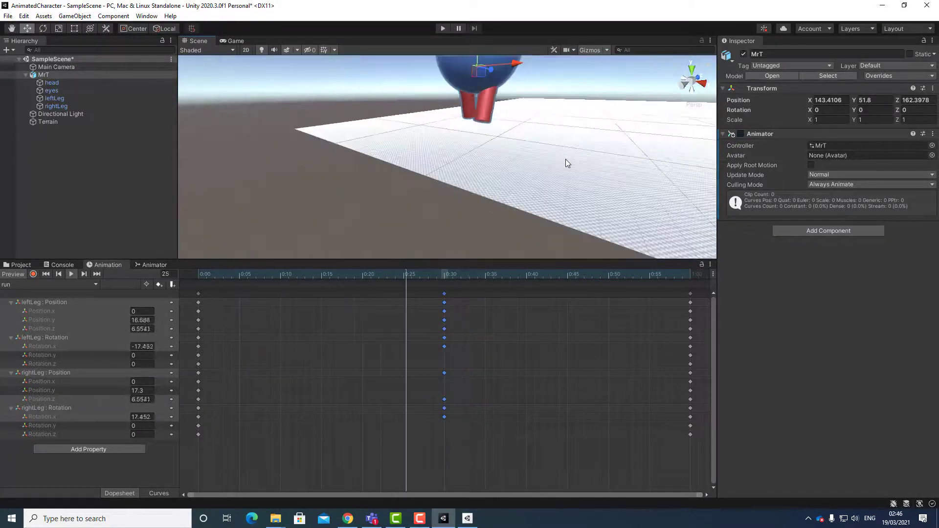
scroll(566, 162, up, 3)
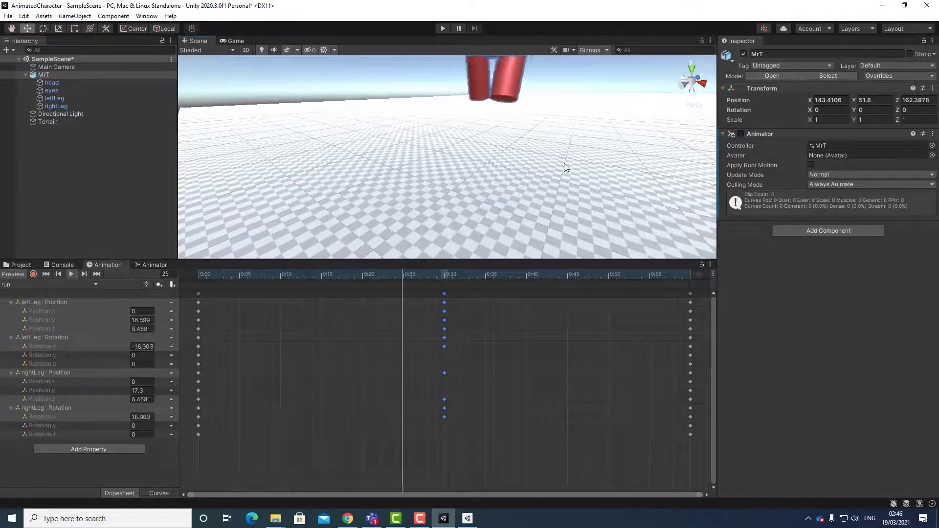
scroll(562, 165, up, 2)
scroll(557, 166, down, 5)
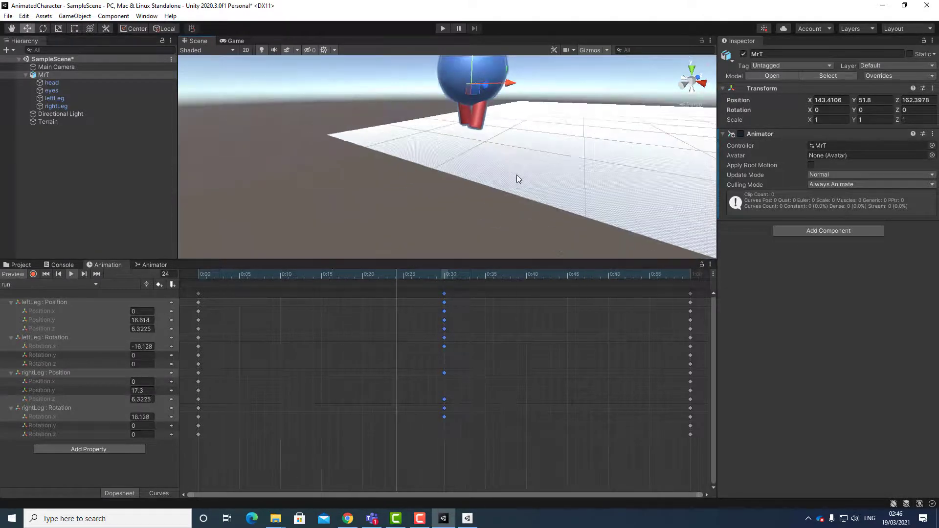
scroll(497, 123, down, 2)
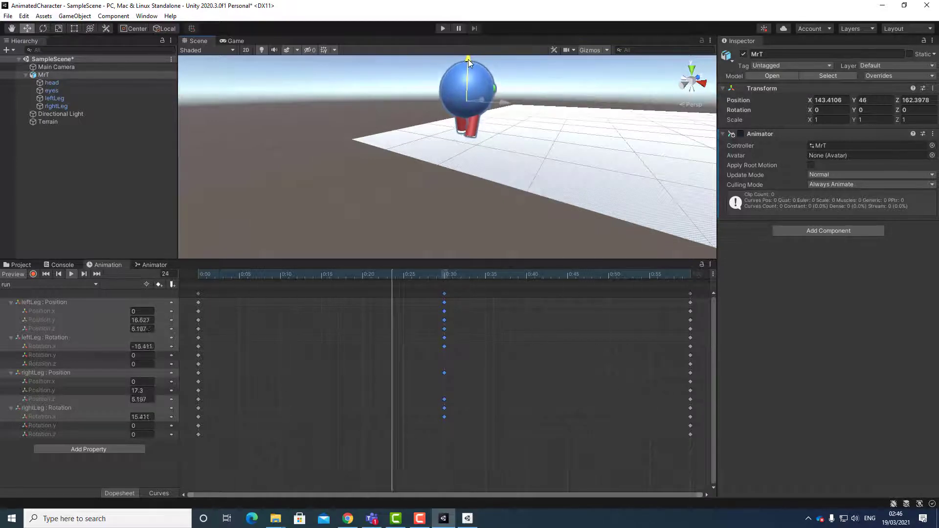
drag(468, 56, 468, 58)
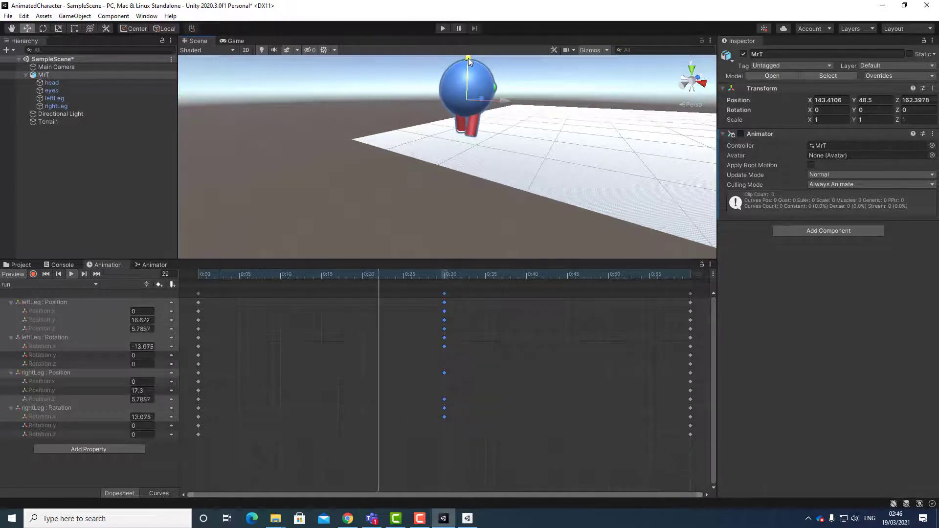
scroll(466, 143, up, 10)
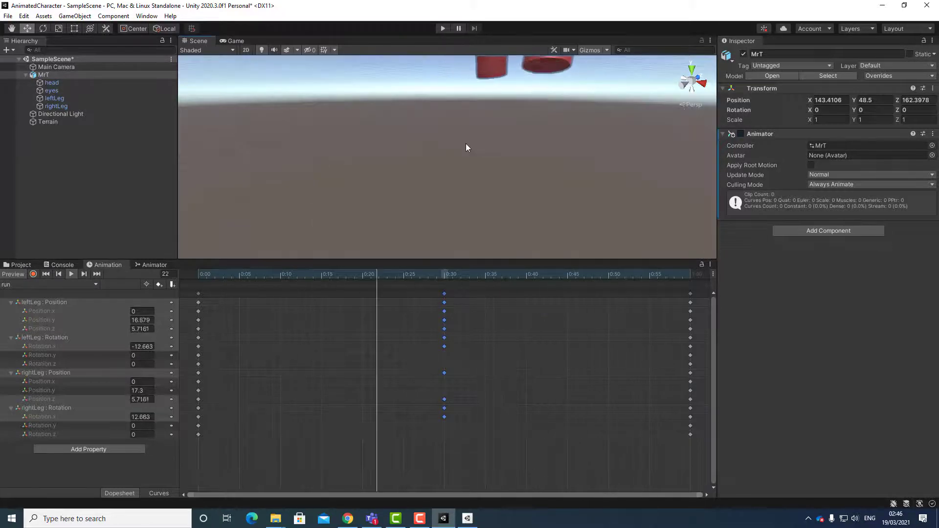
scroll(465, 144, up, 3)
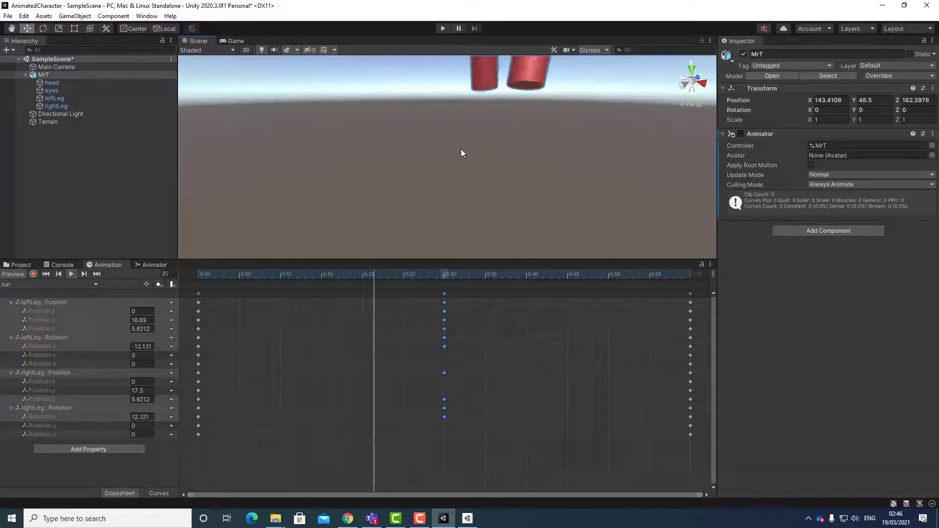
scroll(459, 155, down, 3)
alt+drag(456, 154, 518, 142)
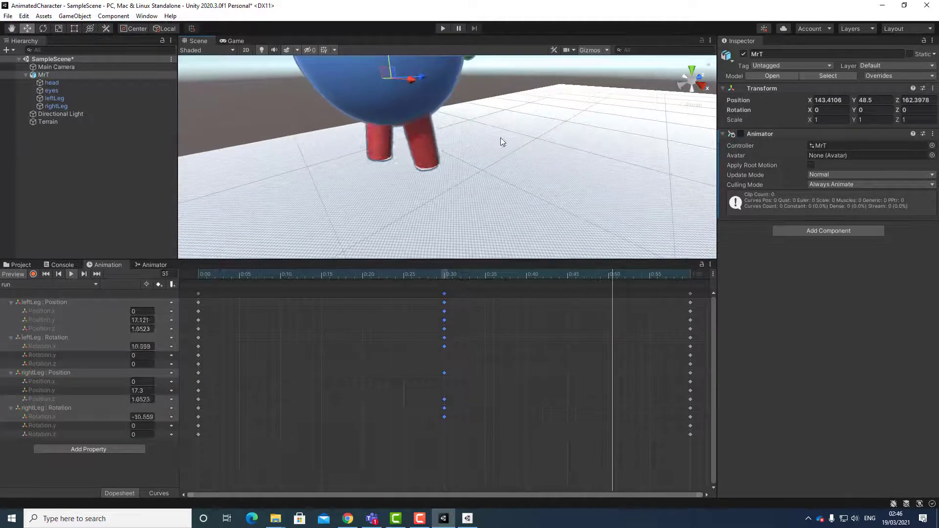
middle_drag(456, 178, 453, 183)
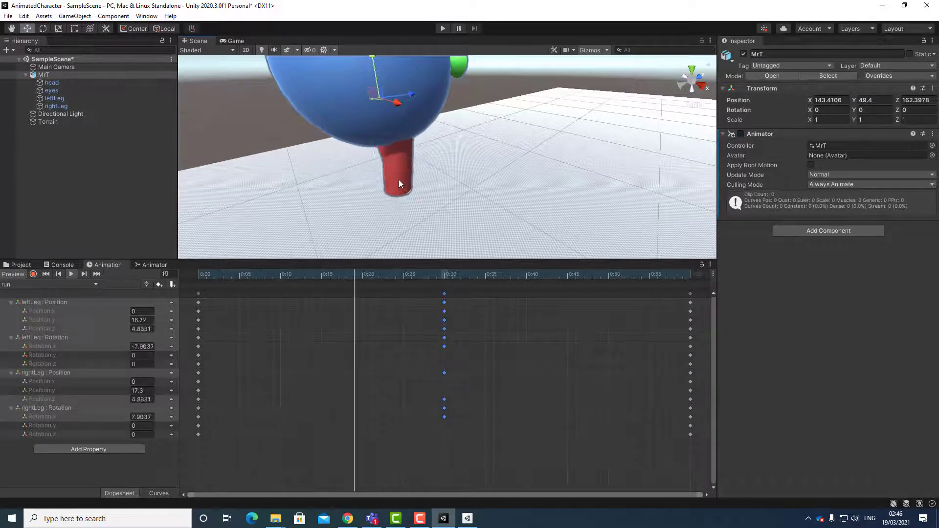
Step: Stop playback, scrub through the run clip to check the leg swing, and examine both legs' keyframes at frame 30
click(72, 275)
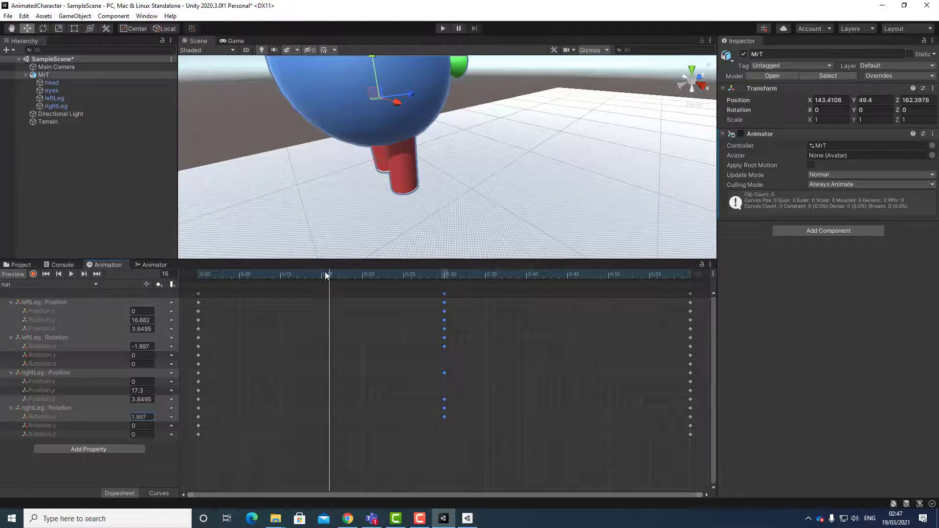
drag(327, 275, 223, 312)
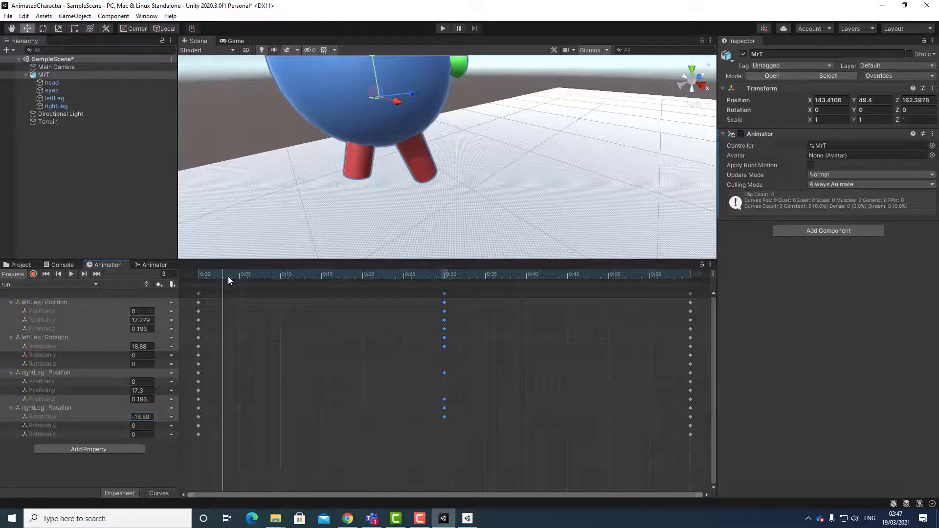
drag(228, 277, 641, 306)
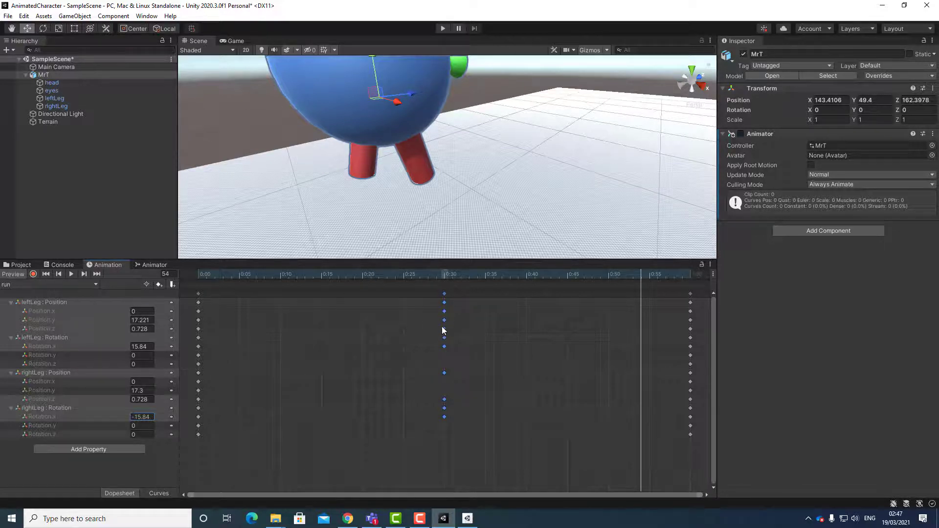
drag(478, 432, 436, 286)
click(475, 361)
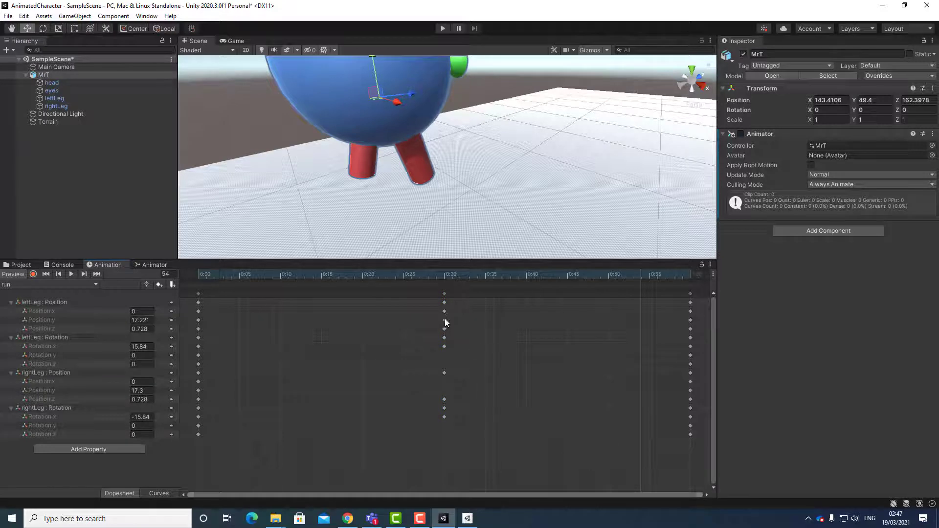
mouse_move(444, 312)
mouse_down()
mouse_move(489, 309)
mouse_move(445, 311)
mouse_up()
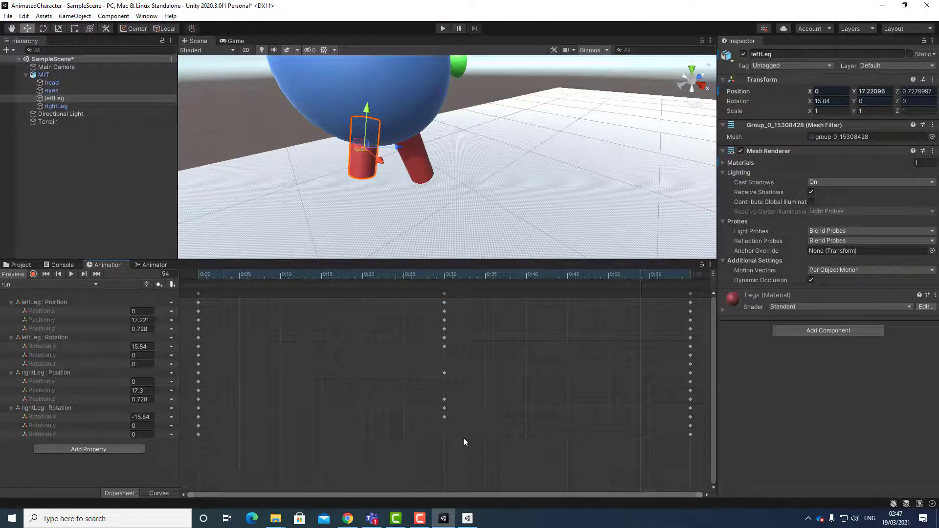
drag(463, 438, 429, 271)
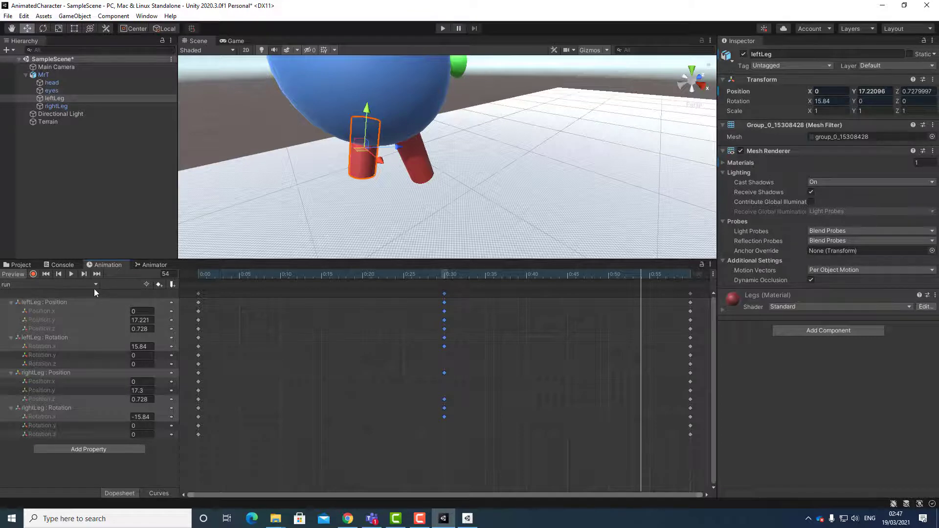
Step: Remove the position and rotation properties of leftLeg and rightLeg from the Animations clip
click(80, 285)
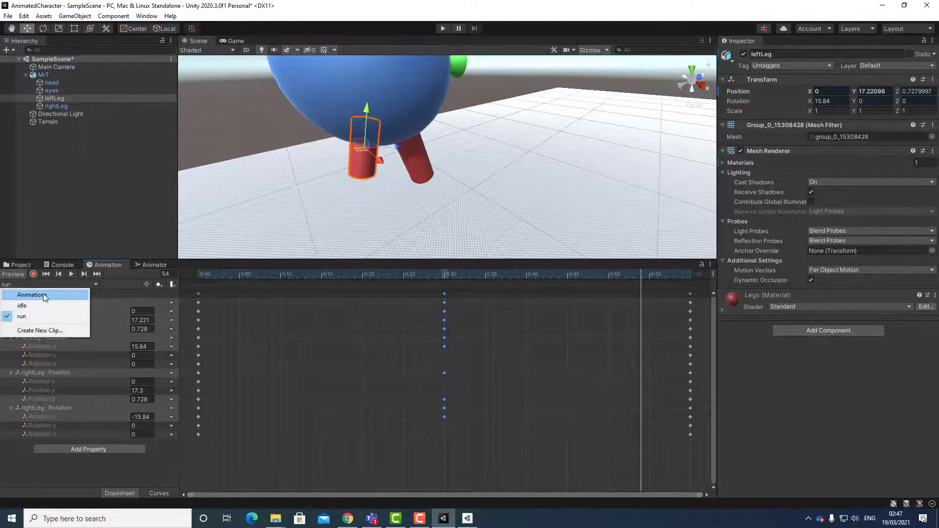
click(43, 294)
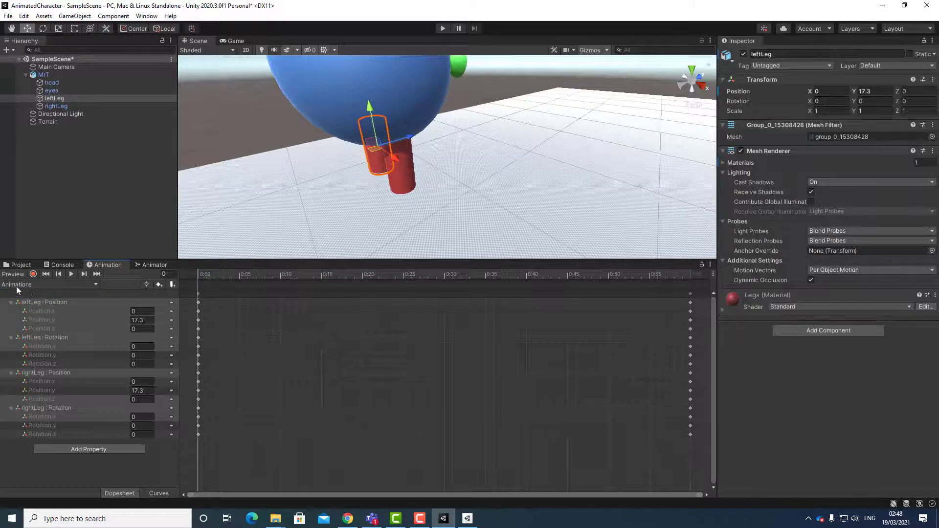
click(171, 304)
click(171, 304)
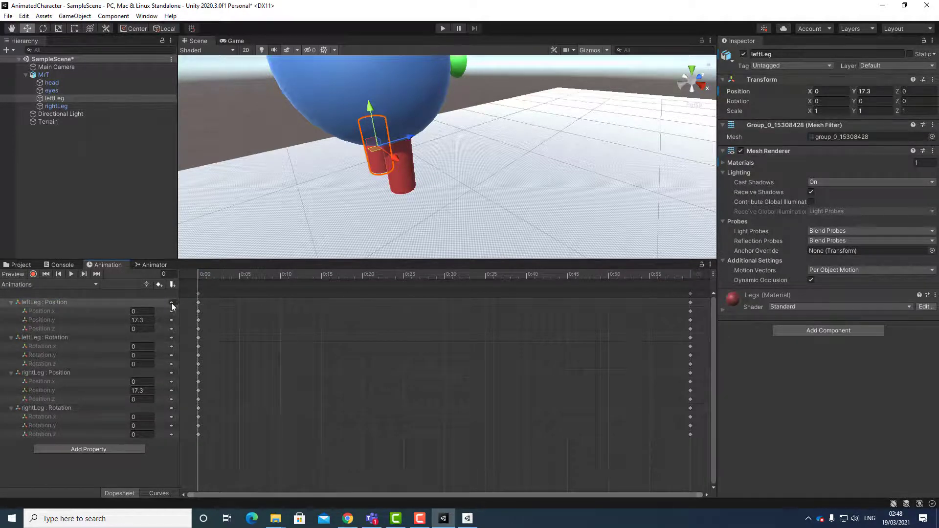
click(172, 304)
click(172, 306)
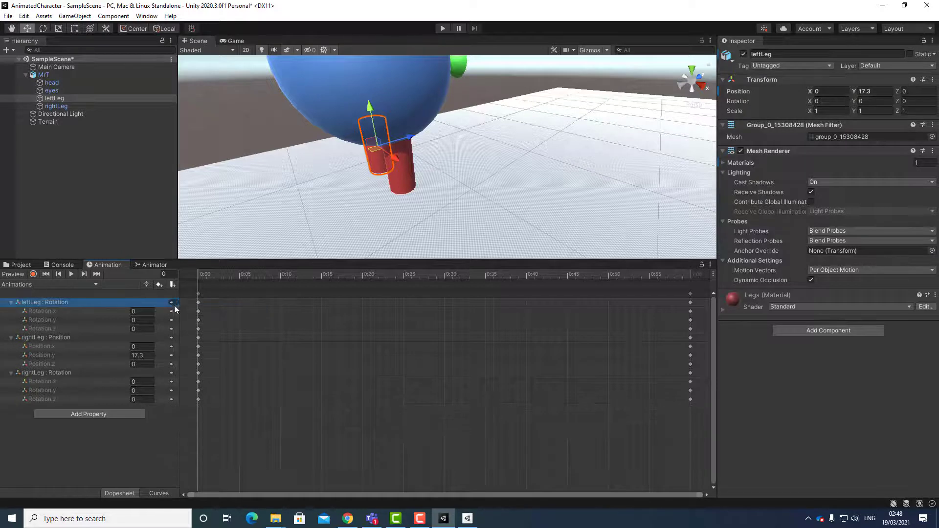
click(171, 305)
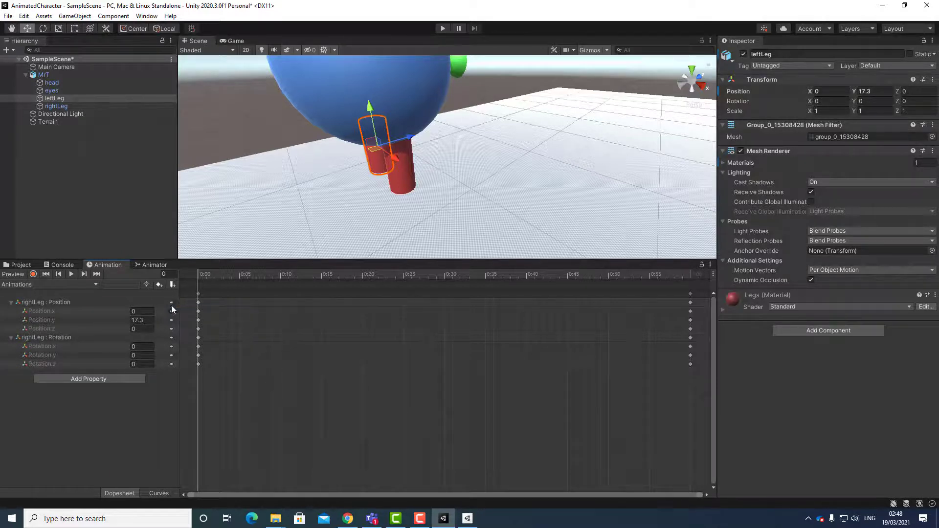
click(171, 303)
click(181, 312)
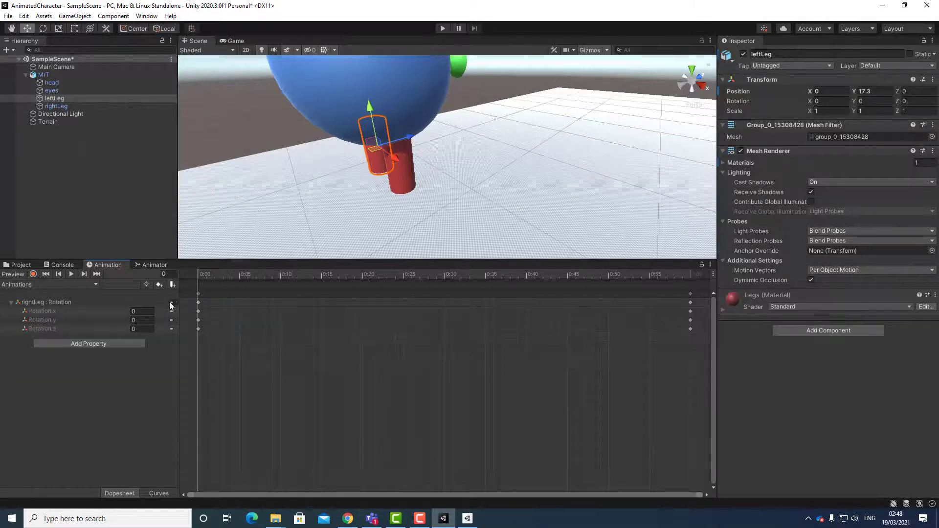
click(170, 302)
click(184, 312)
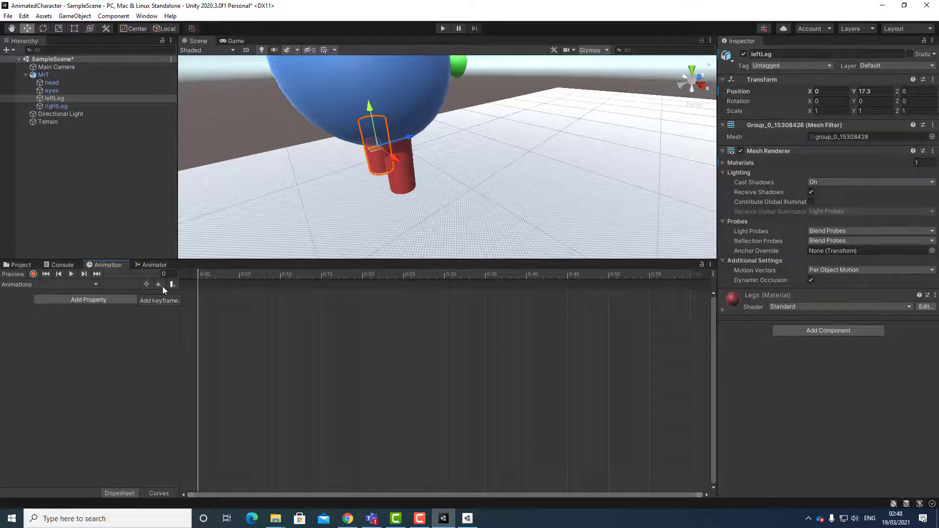
Step: Scrub through the run and idle clips to check their keyframes, and return to the run clip
click(96, 284)
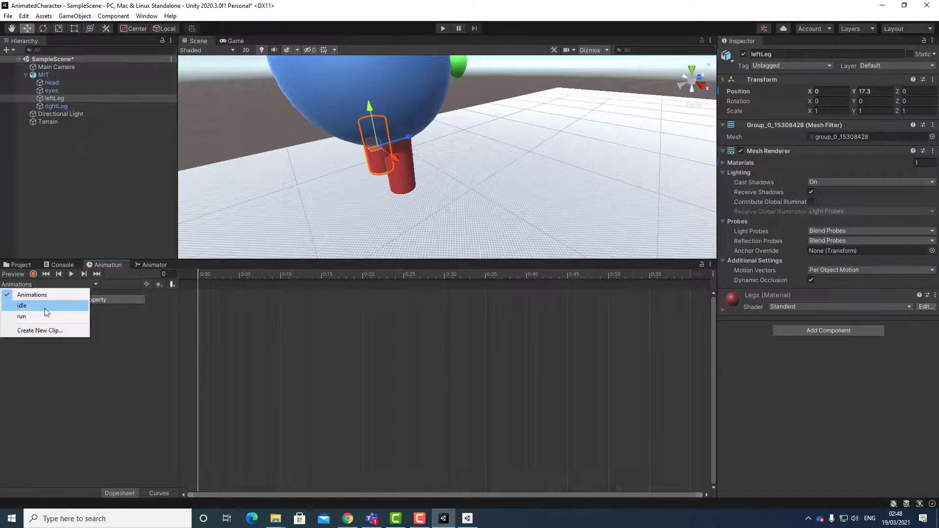
click(31, 316)
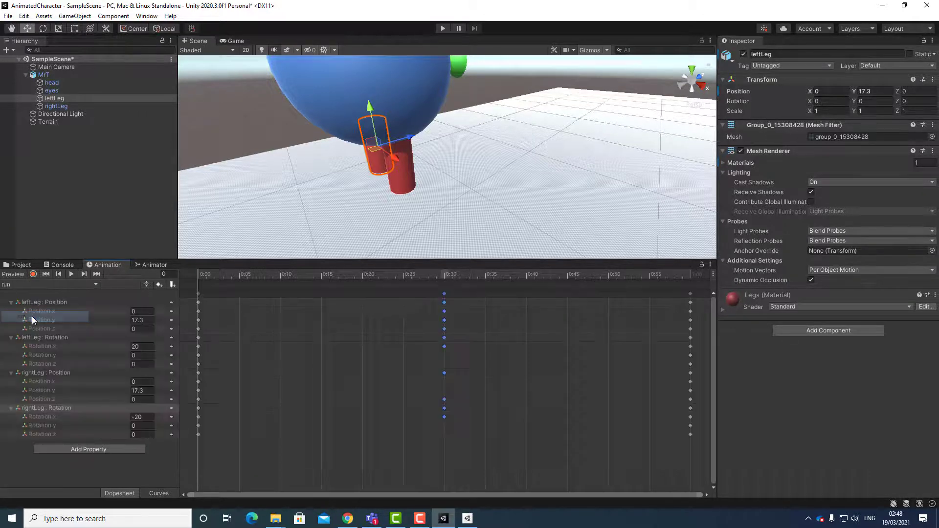
drag(199, 270, 697, 272)
click(33, 286)
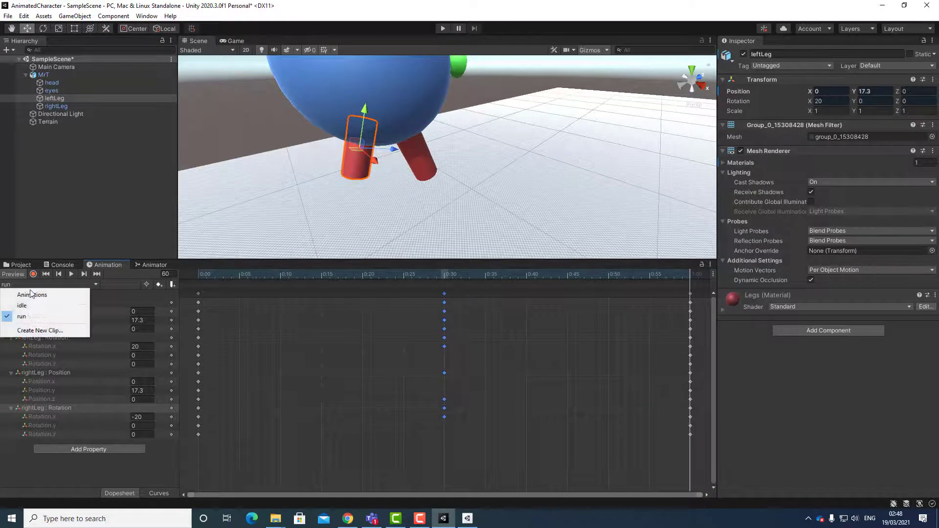
click(32, 307)
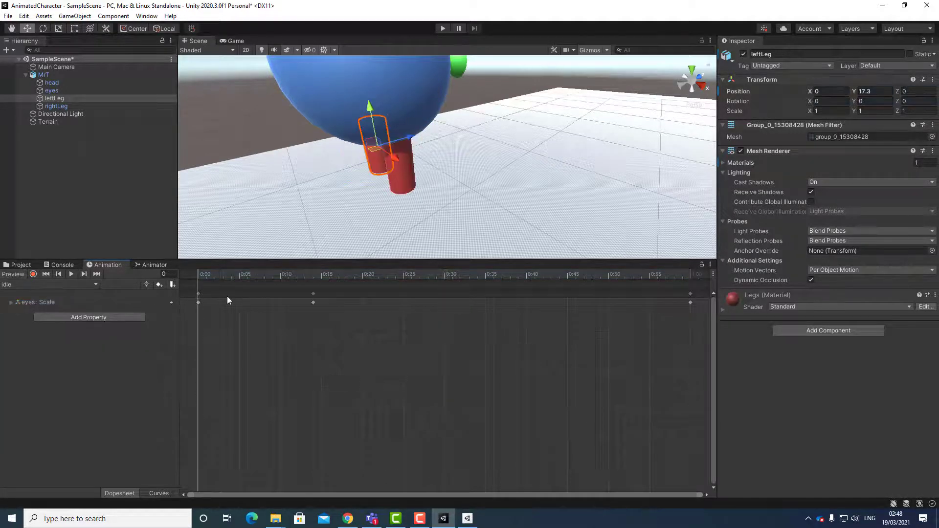
drag(198, 273, 236, 272)
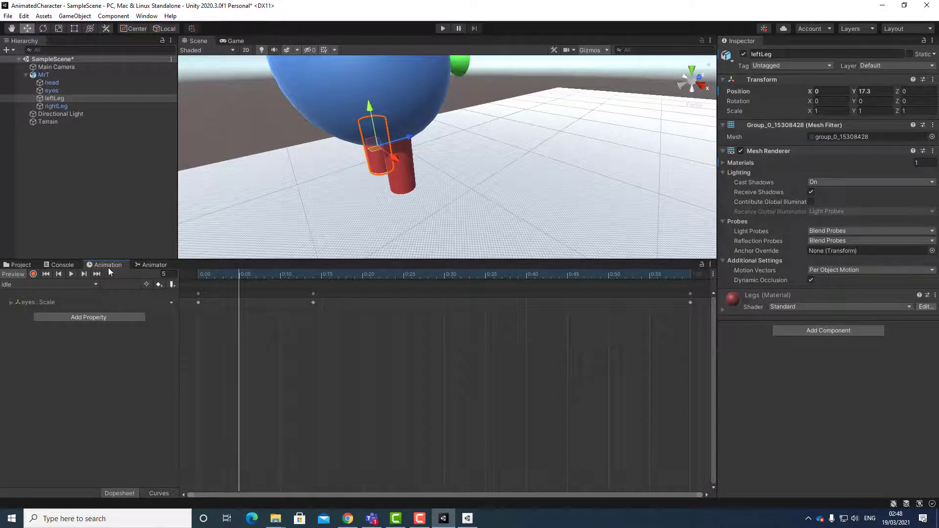
click(29, 285)
click(23, 318)
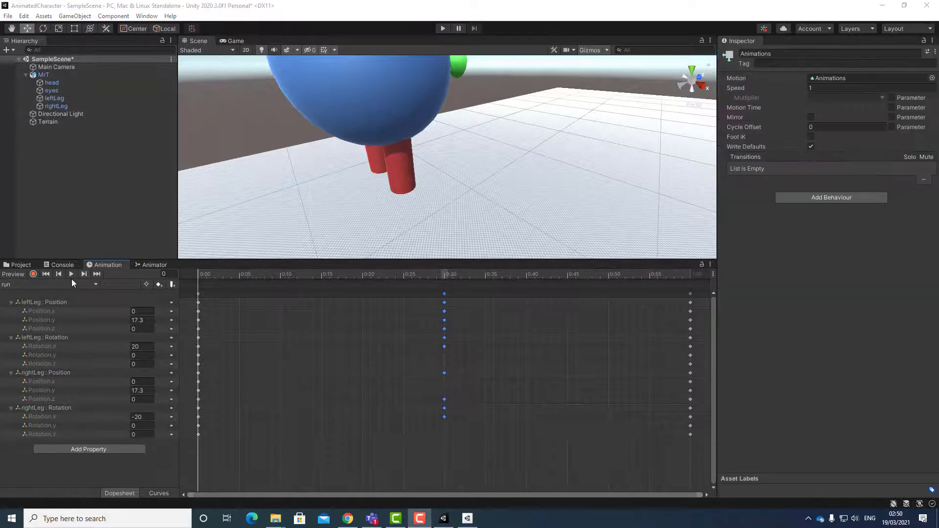
Step: Delete the Animations state from the Animator graph and arrange the idle state directly above the run state
click(152, 265)
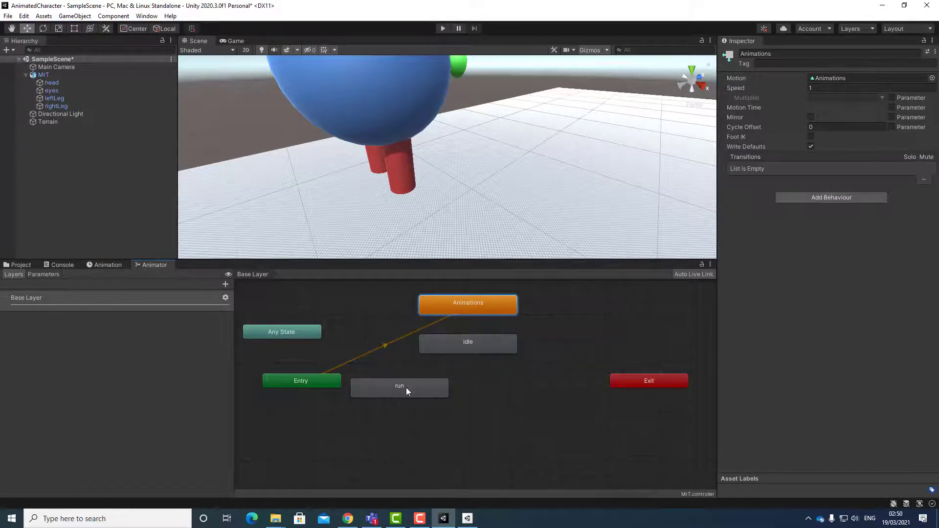
right_click(474, 303)
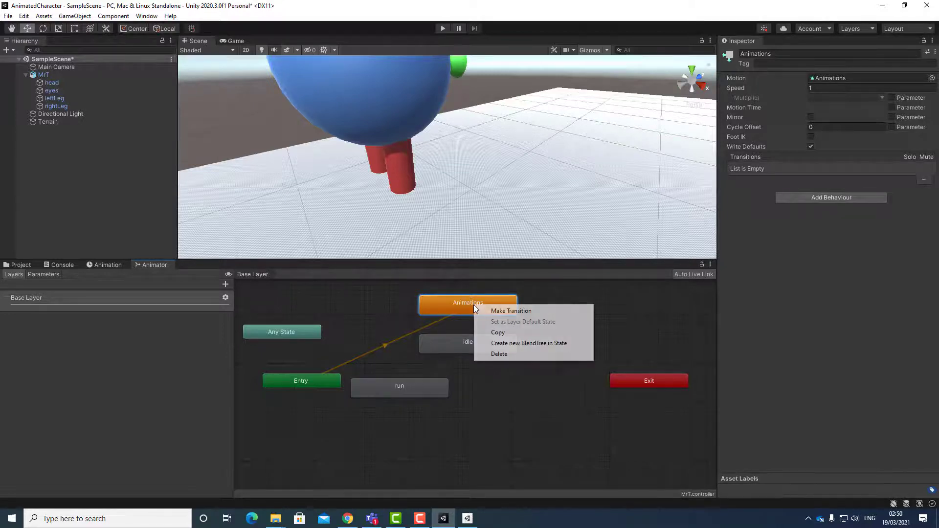
click(499, 354)
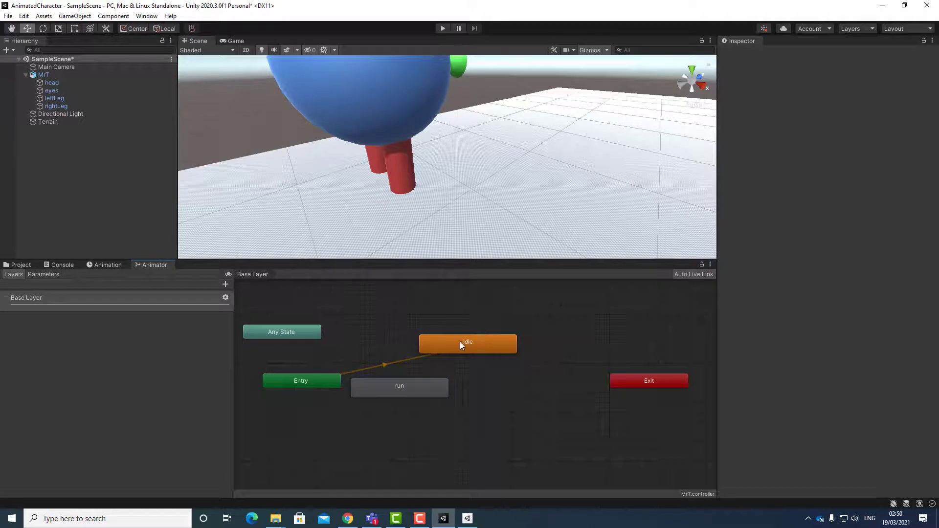
drag(461, 345, 474, 299)
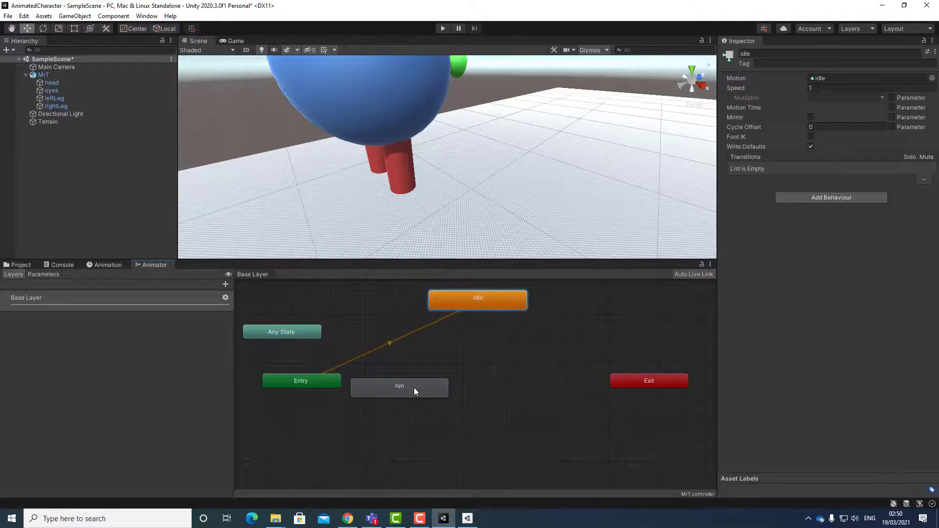
drag(414, 387, 494, 365)
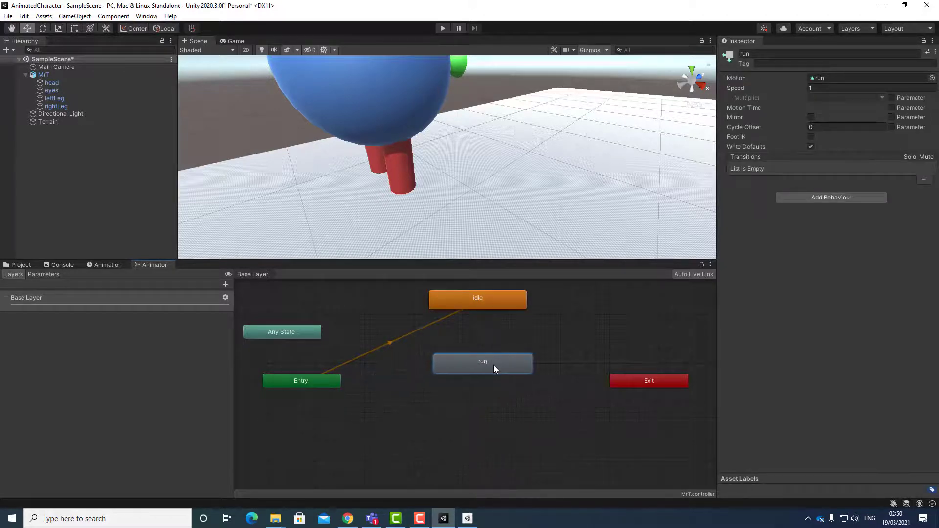
Step: Create a transition from the idle state to the run state and another from run back to idle
click(474, 302)
right_click(474, 301)
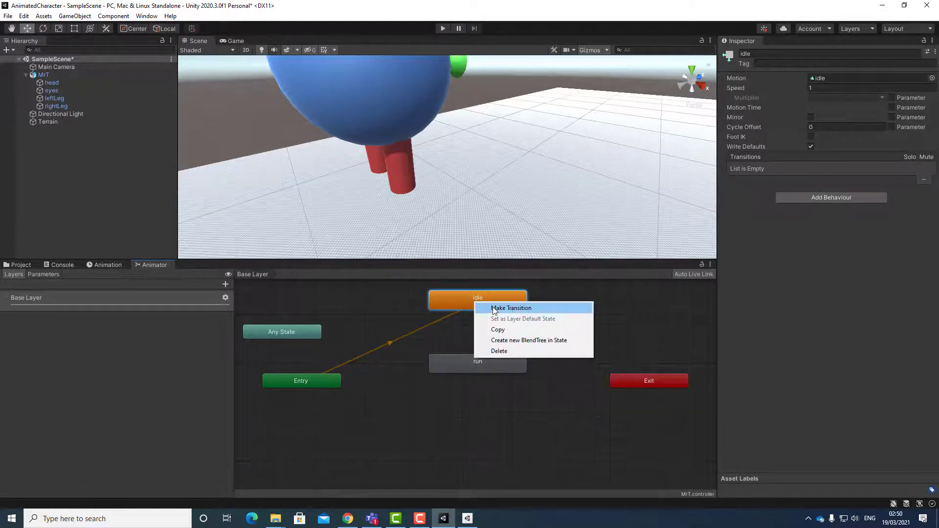
click(493, 309)
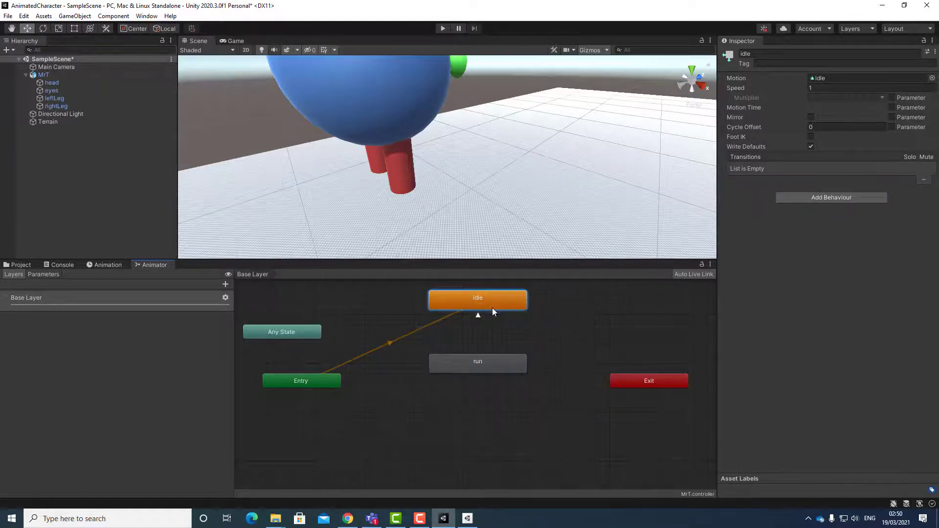
click(463, 362)
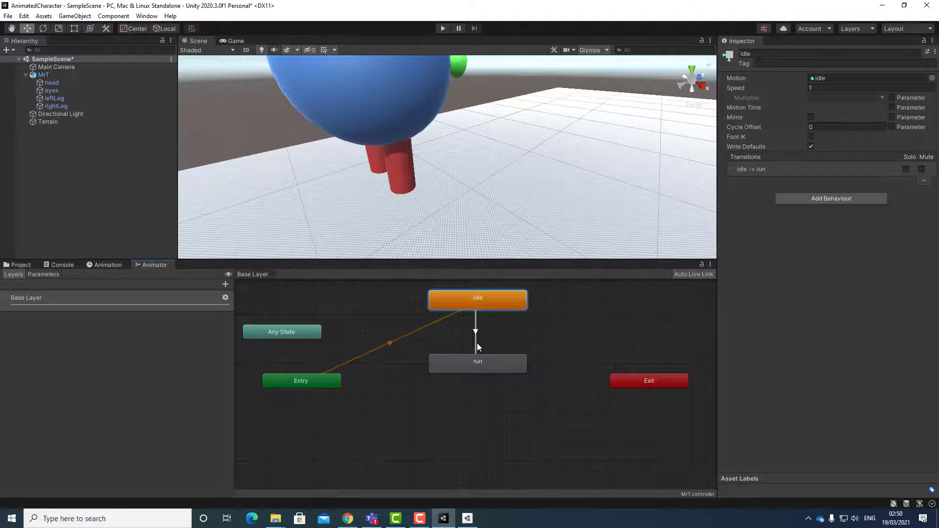
right_click(492, 364)
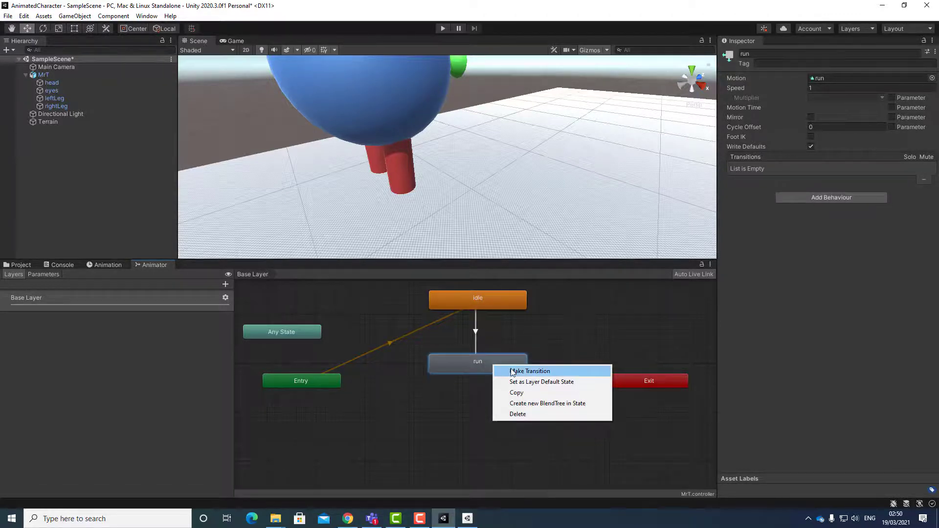
click(516, 372)
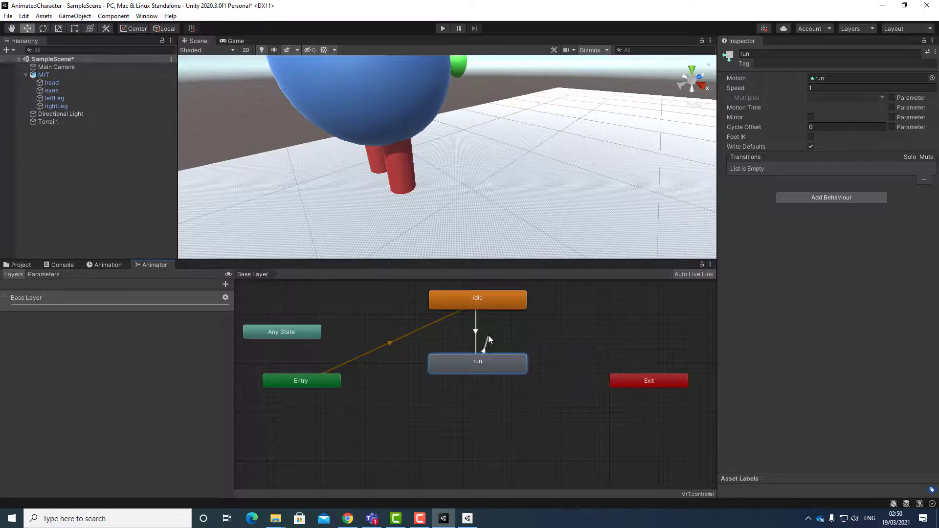
click(492, 306)
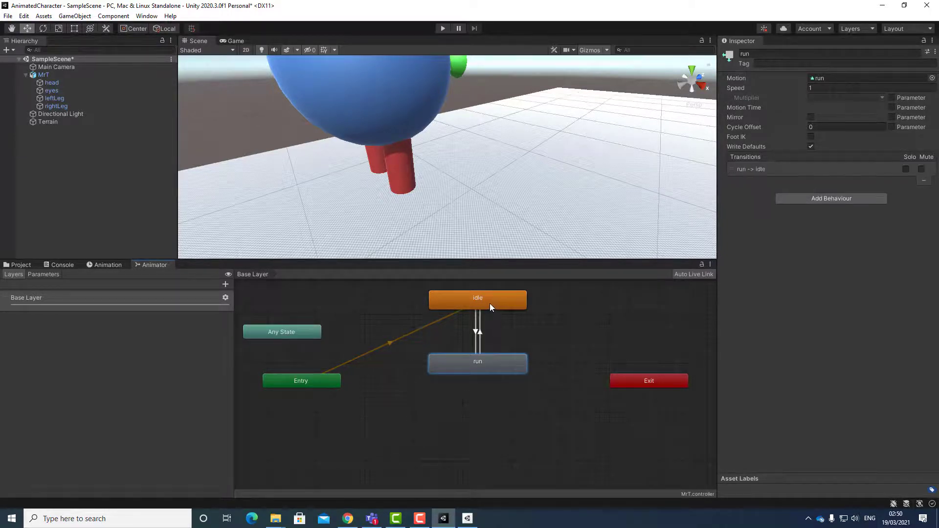
Step: Set the idle-to-run transition's exit time to 1 and transition duration to 0, and disable Has Exit Time and Fixed Duration
click(476, 331)
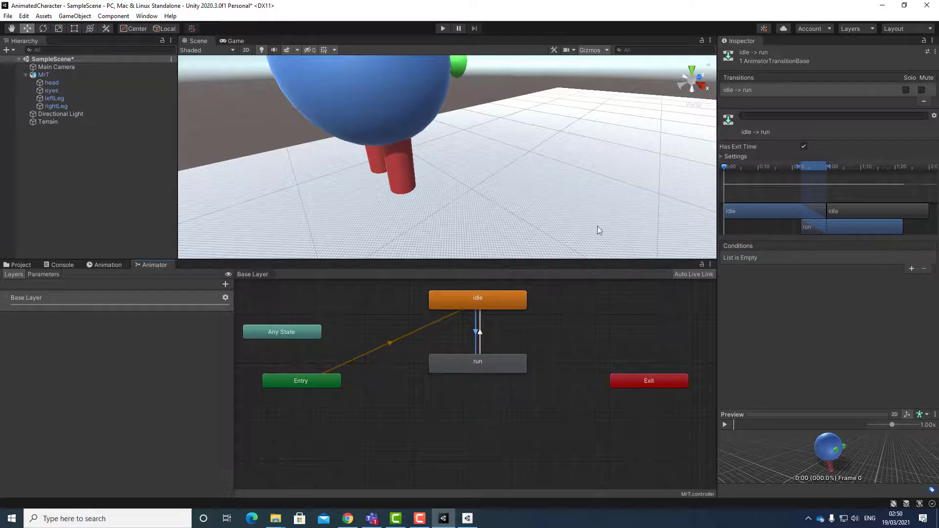
click(721, 157)
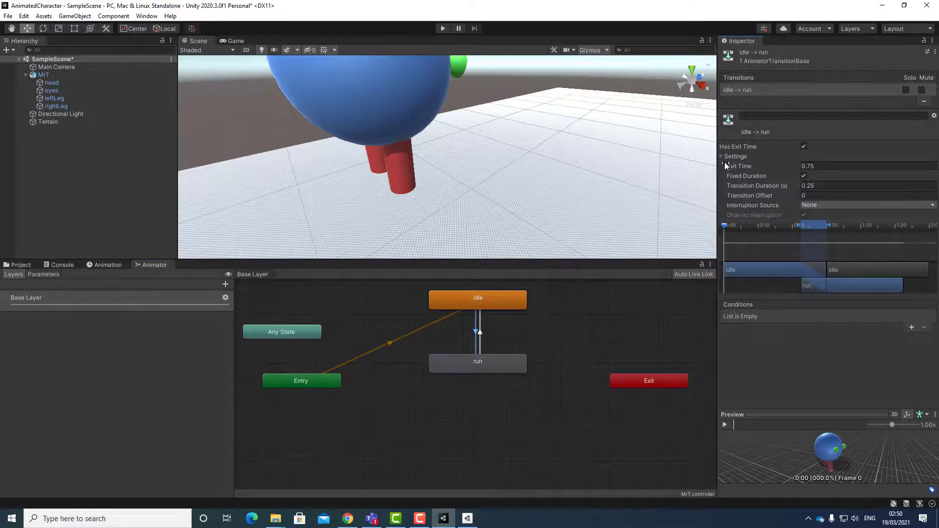
click(822, 165)
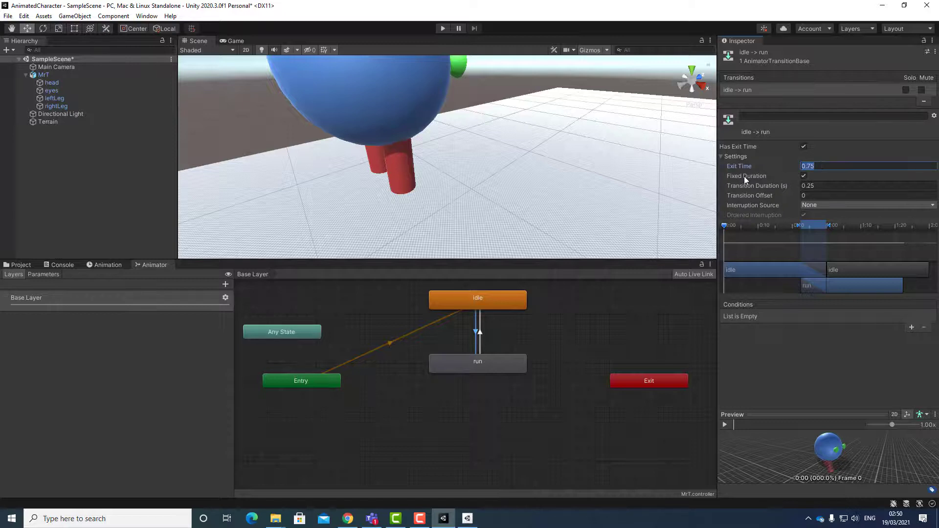
text(1)
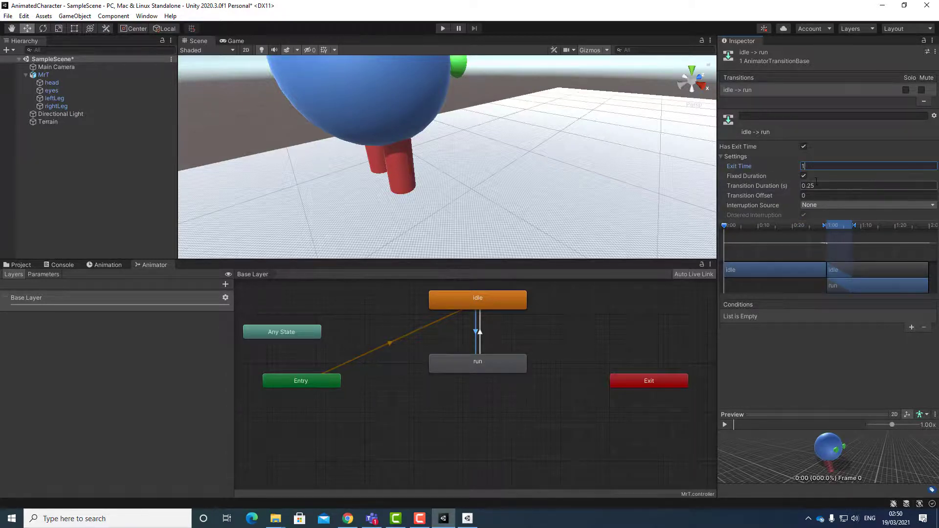
click(818, 185)
text(0)
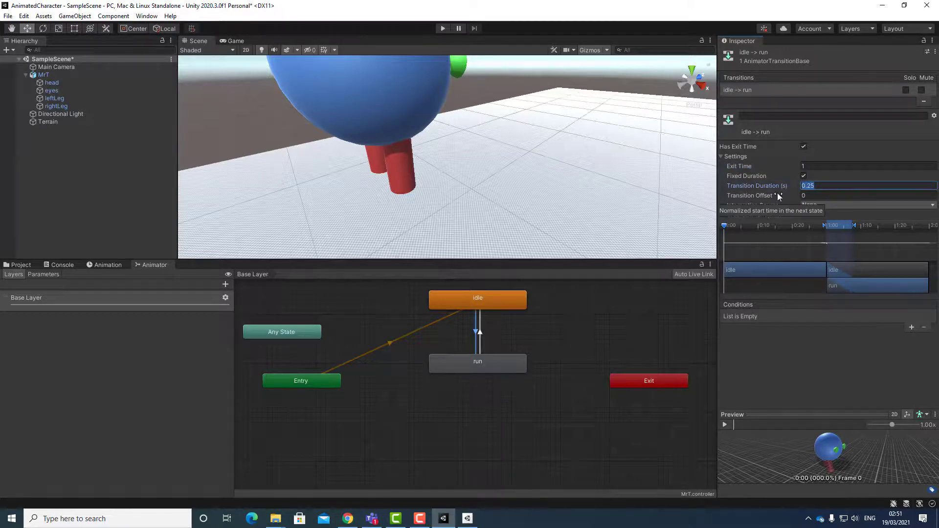
click(803, 146)
click(803, 175)
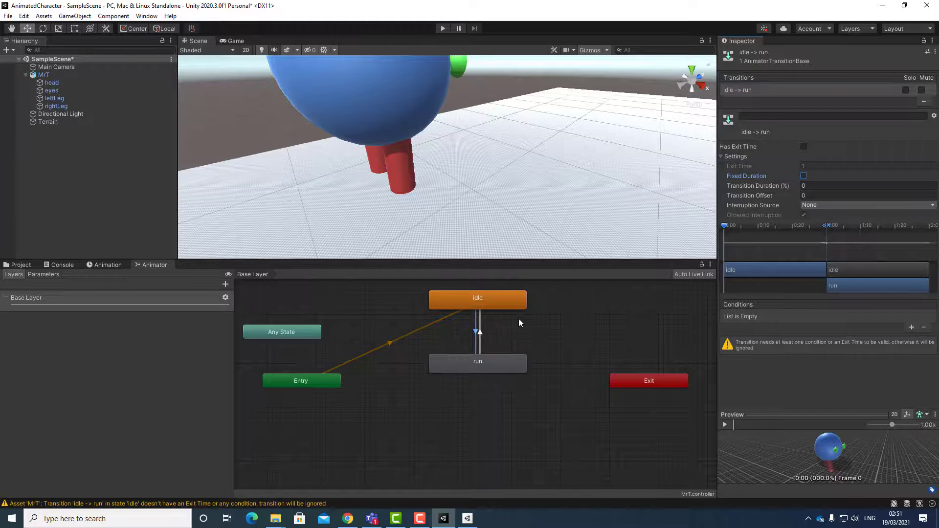
Step: Set the run-to-idle transition's exit time to 1 and transition duration to 0, and disable Fixed Duration and Has Exit Time
click(480, 334)
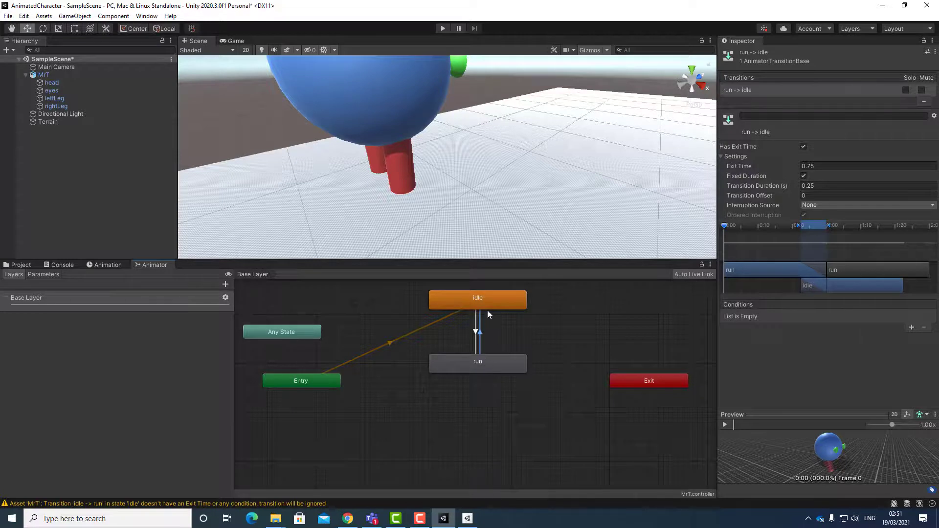
click(809, 166)
text(1)
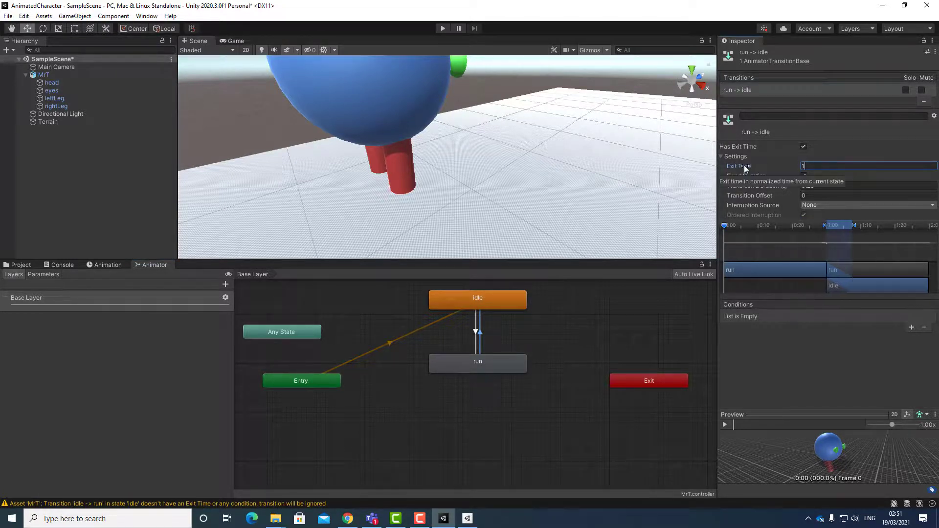
click(851, 186)
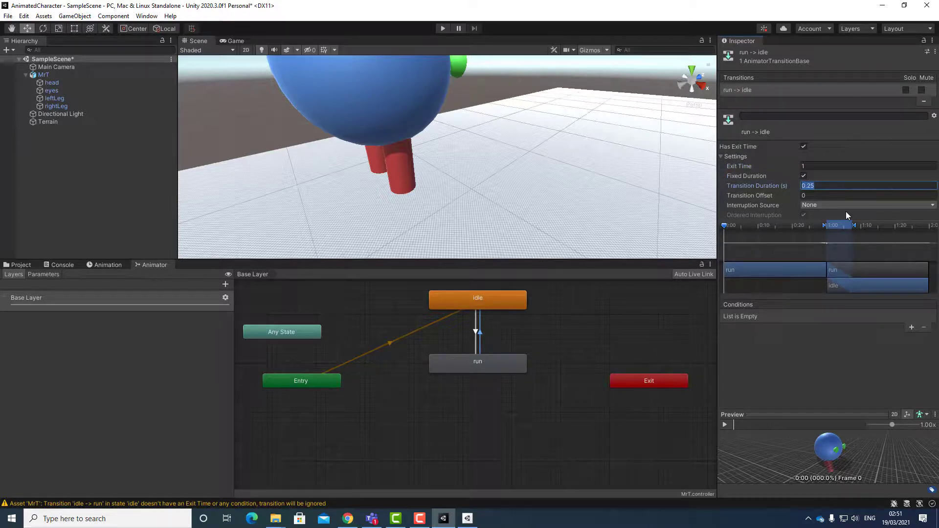
text(0)
click(803, 176)
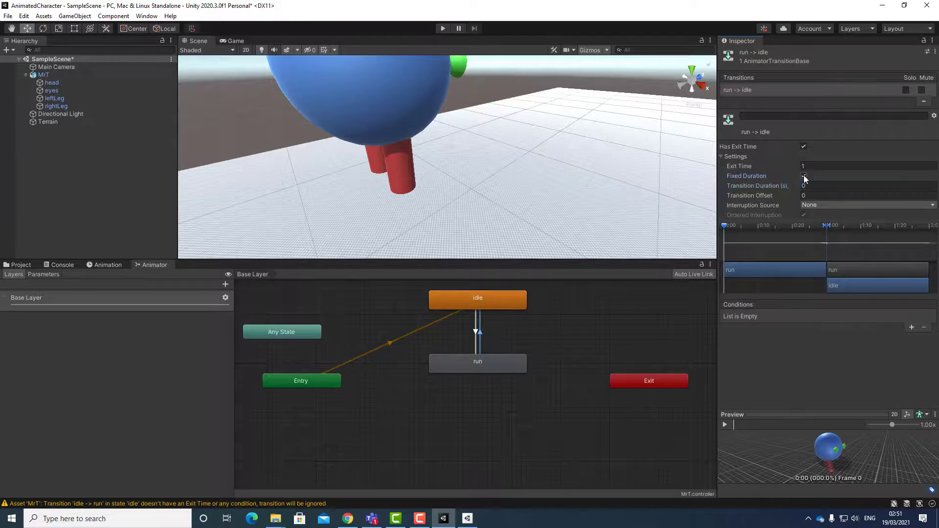
click(804, 146)
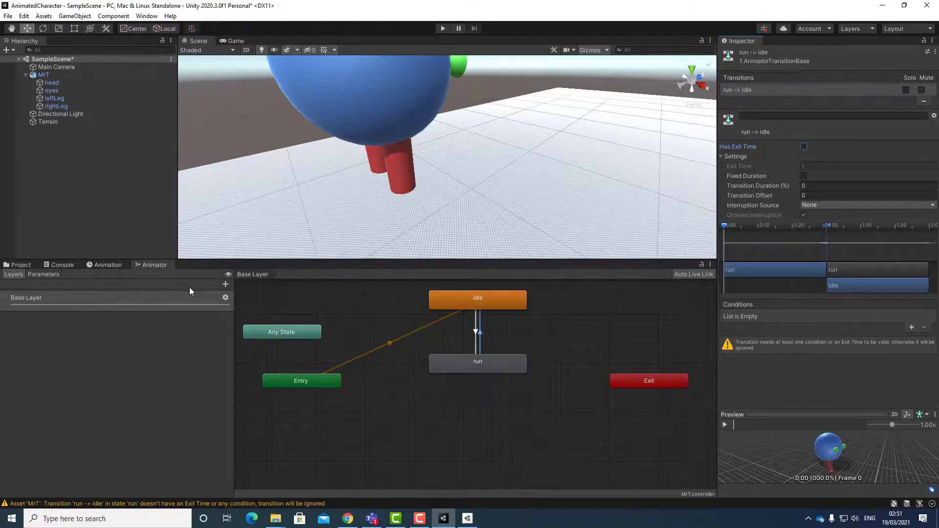
Step: Add a Bool parameter named run to the Animator controller and leave its default value unchecked
click(48, 275)
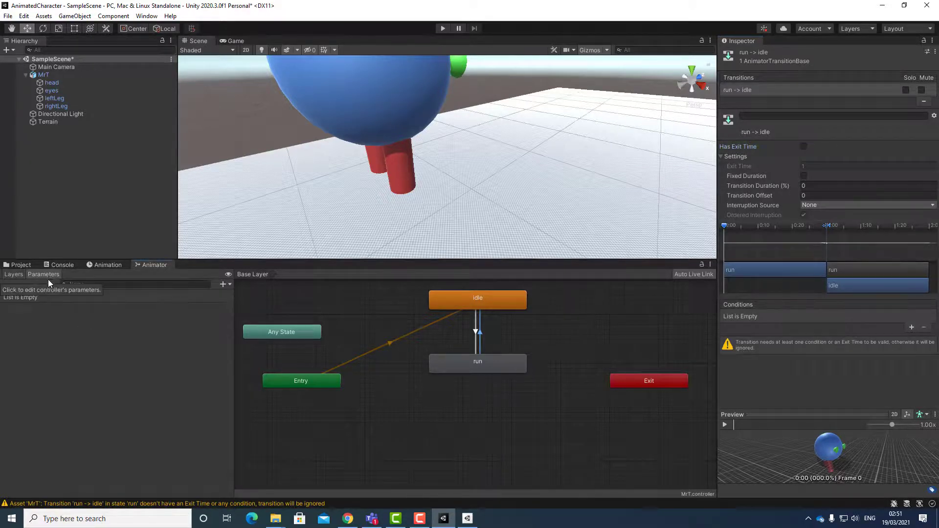
click(223, 285)
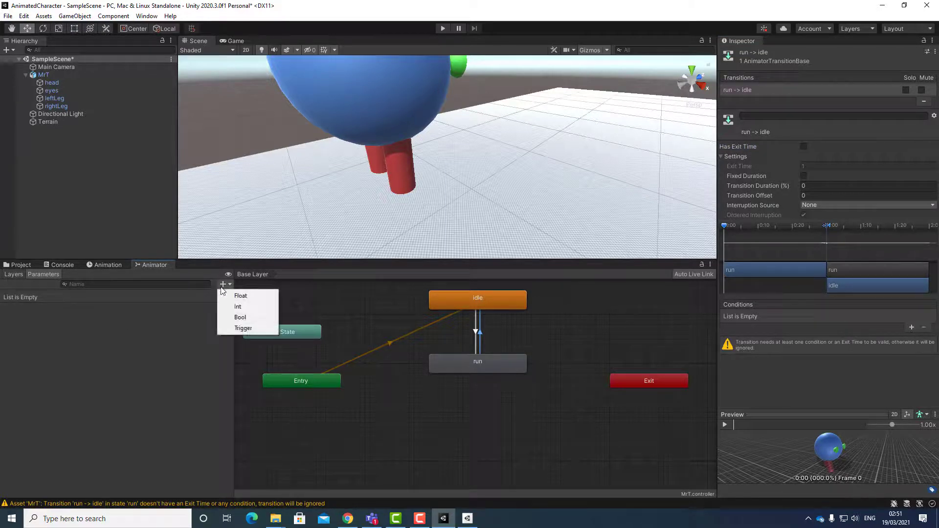
click(239, 318)
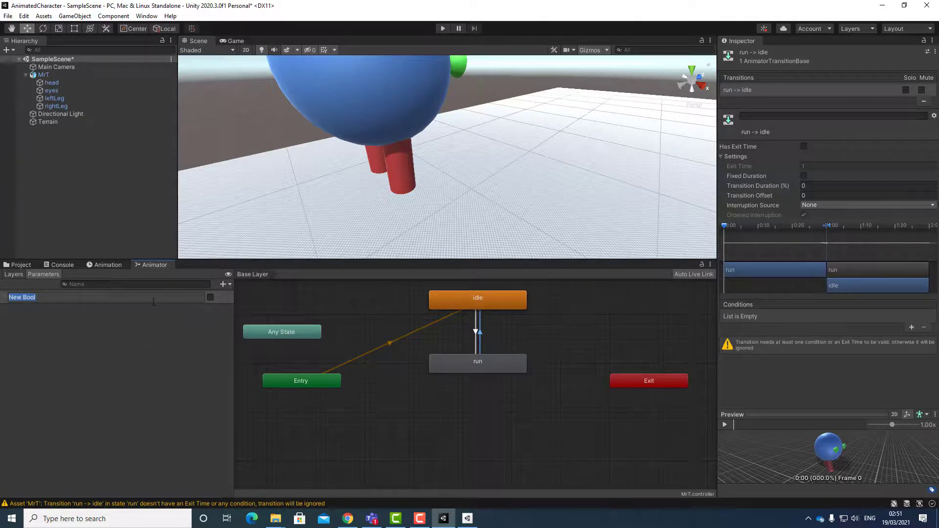
text(run)
click(130, 322)
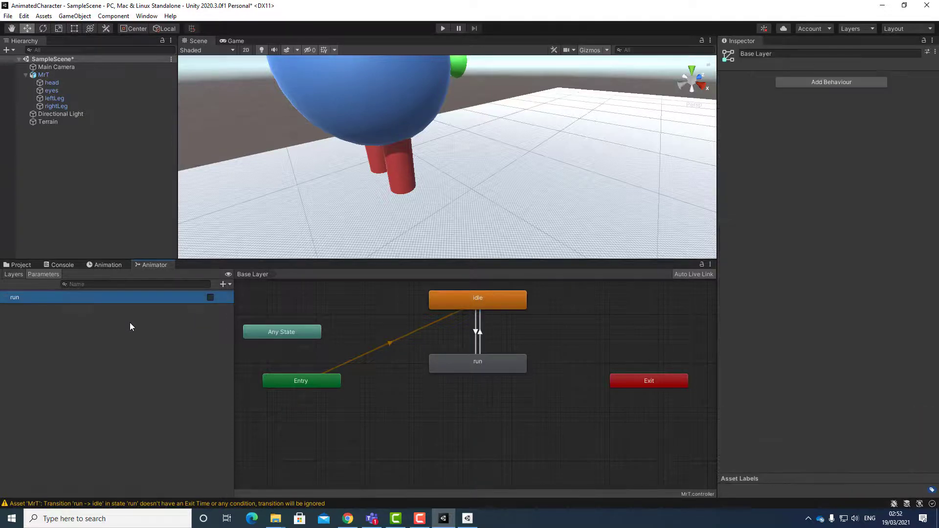
click(209, 297)
click(210, 298)
click(805, 83)
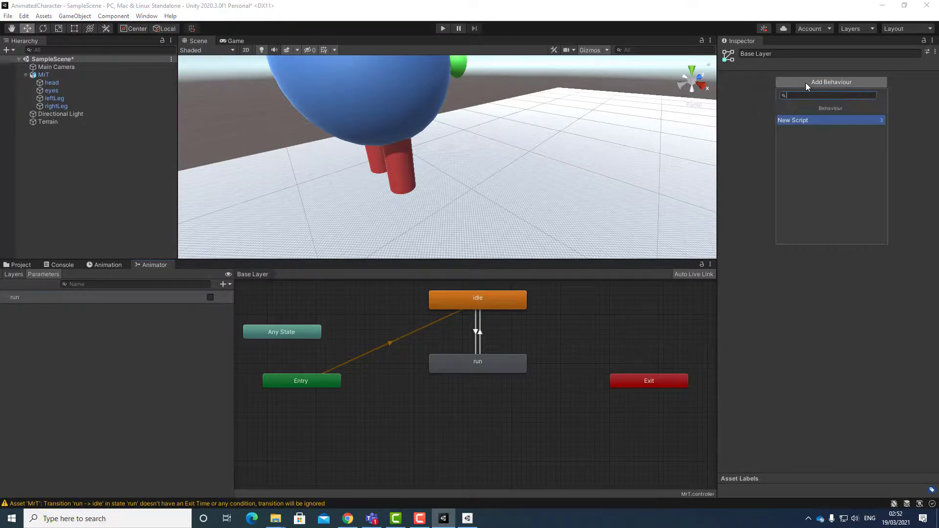
Step: Add a condition to the idle-to-run transition requiring the run parameter to be true
click(475, 332)
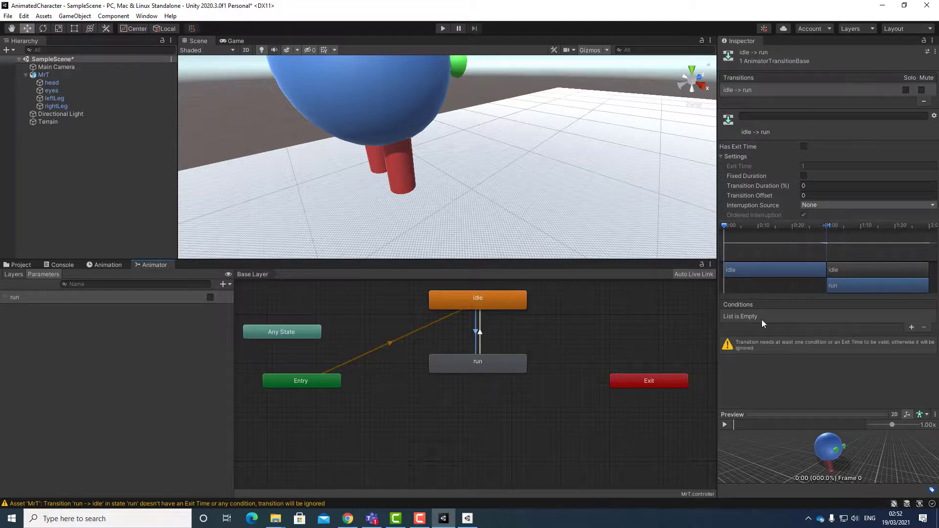
click(912, 327)
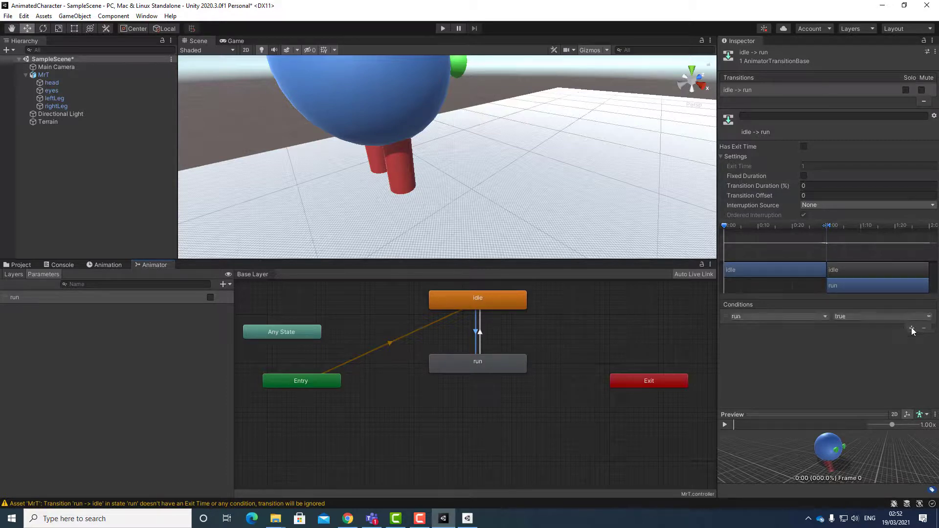
click(761, 318)
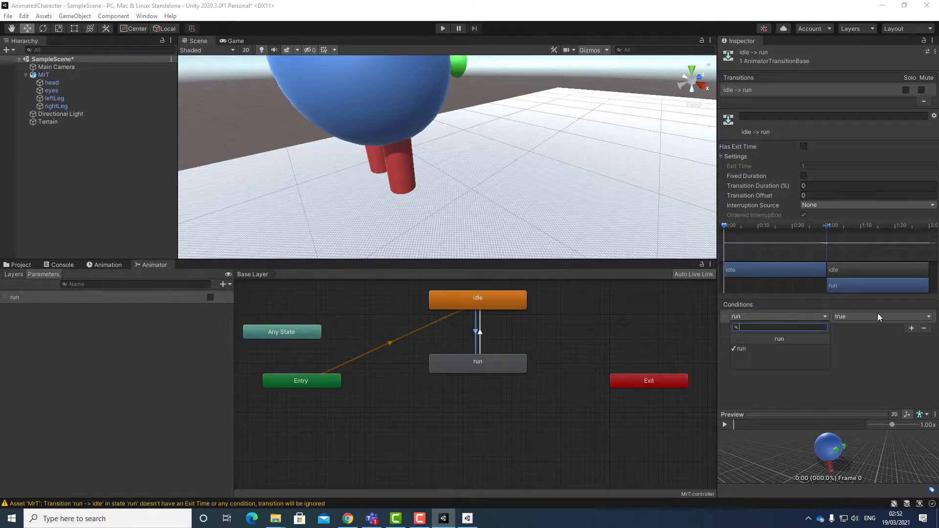
click(866, 331)
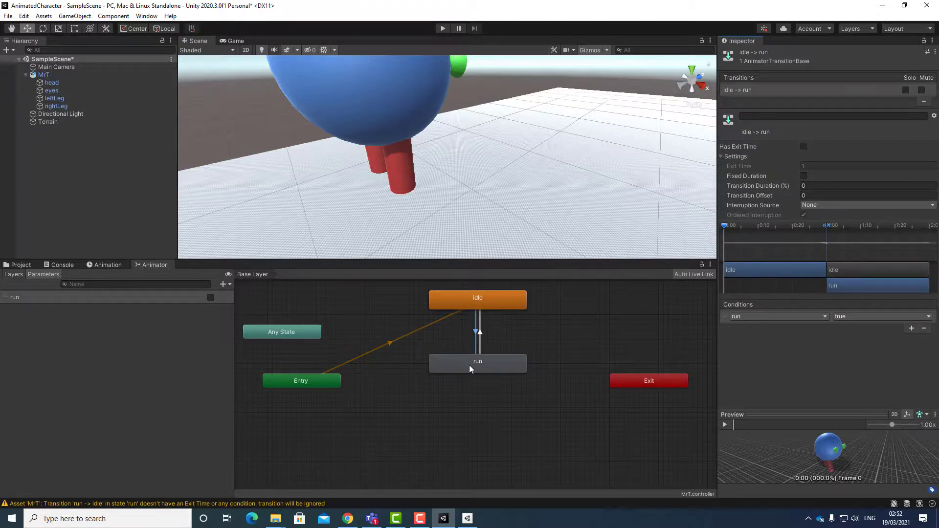
Step: Add a condition to the run-to-idle transition requiring the run parameter to be false, and play the transition preview
click(480, 333)
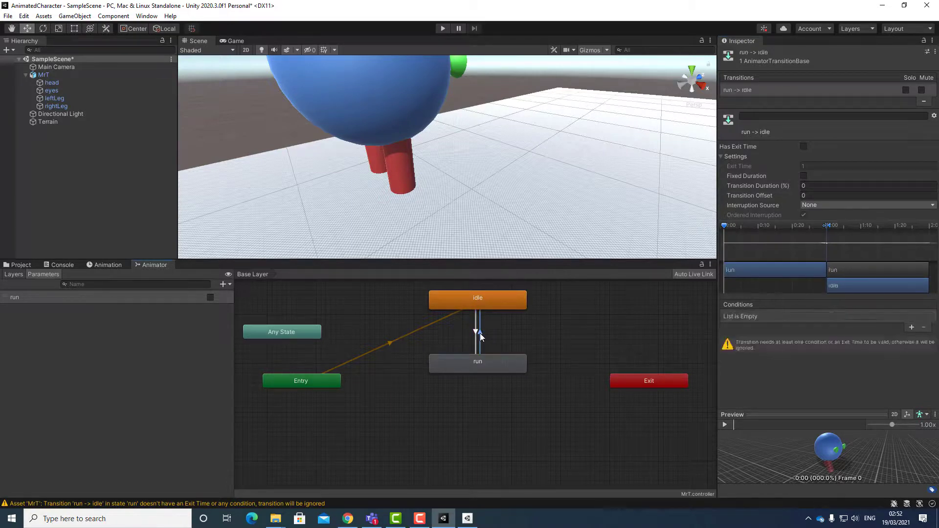
click(911, 327)
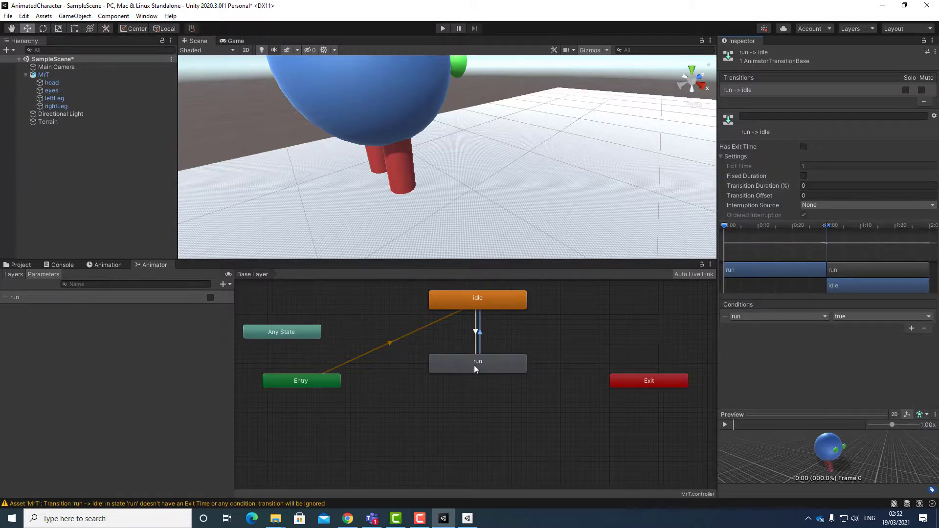
click(858, 318)
click(857, 339)
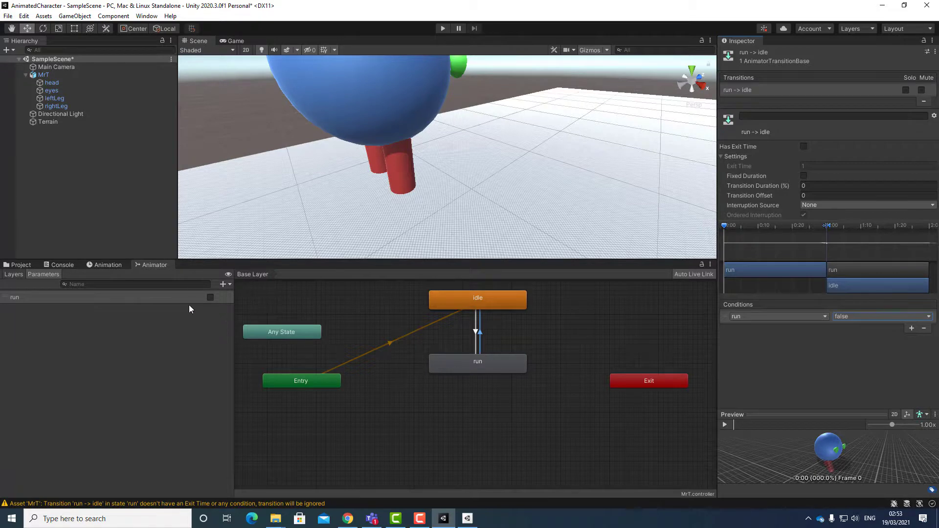
click(724, 425)
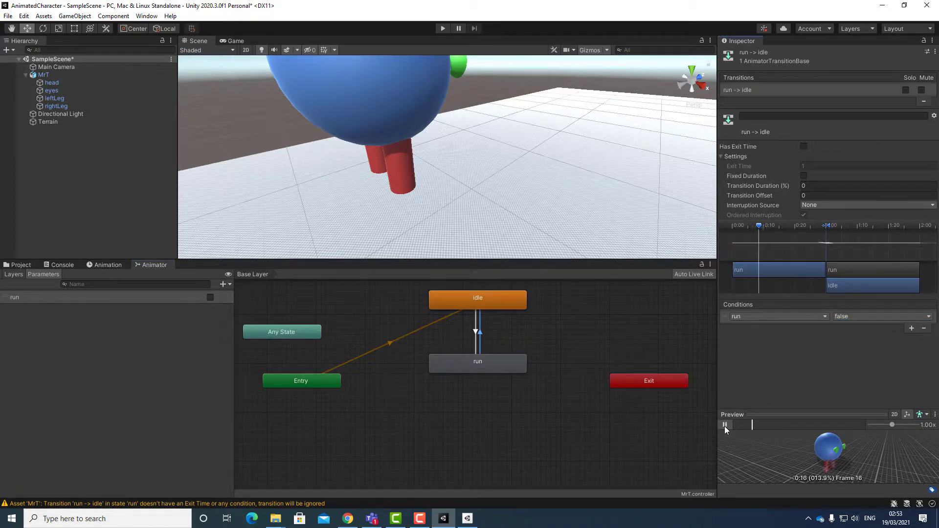
Step: Stop the transition preview and enter Play mode, toggling the run parameter on and off repeatedly to test switching MrT between idle and run
click(724, 425)
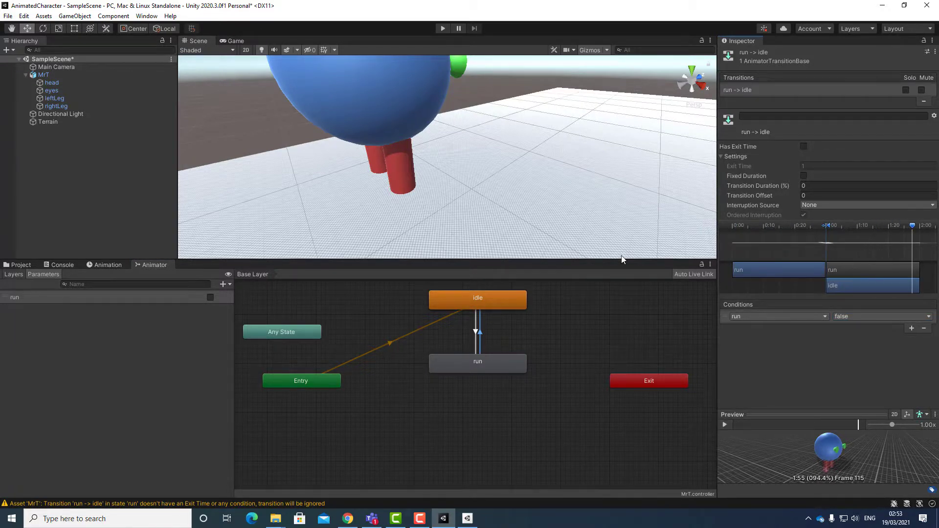
click(441, 28)
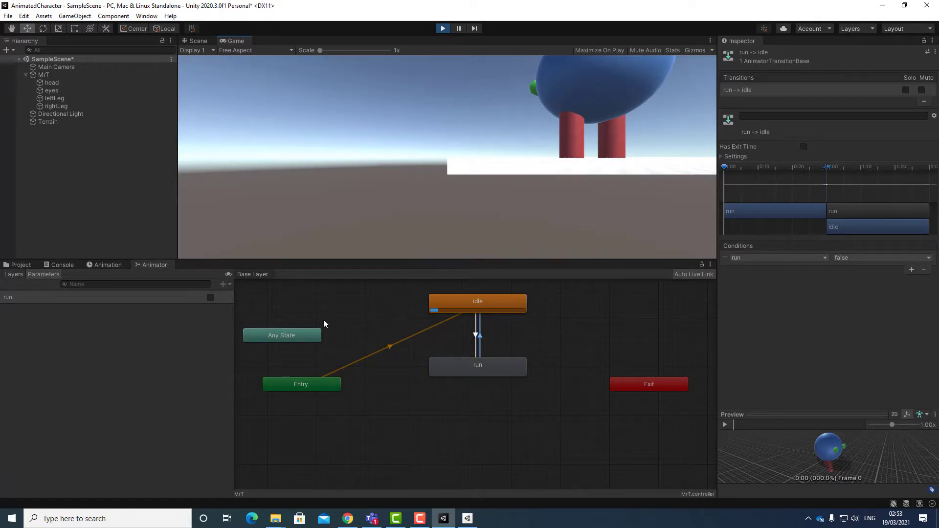
click(210, 298)
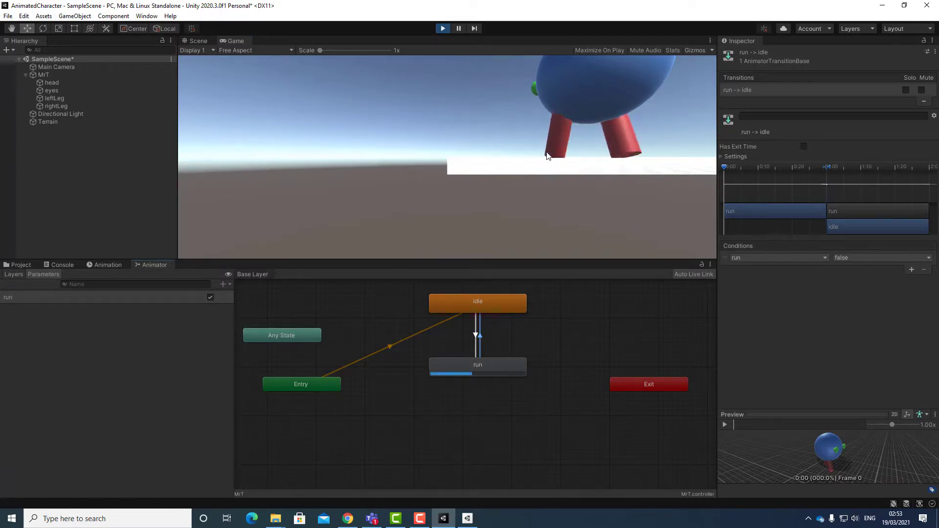
click(208, 299)
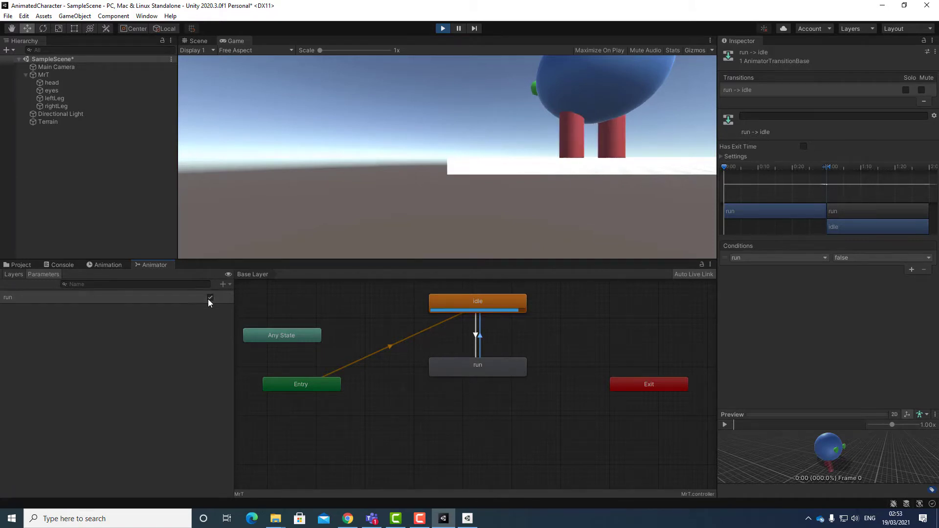
click(208, 301)
click(210, 299)
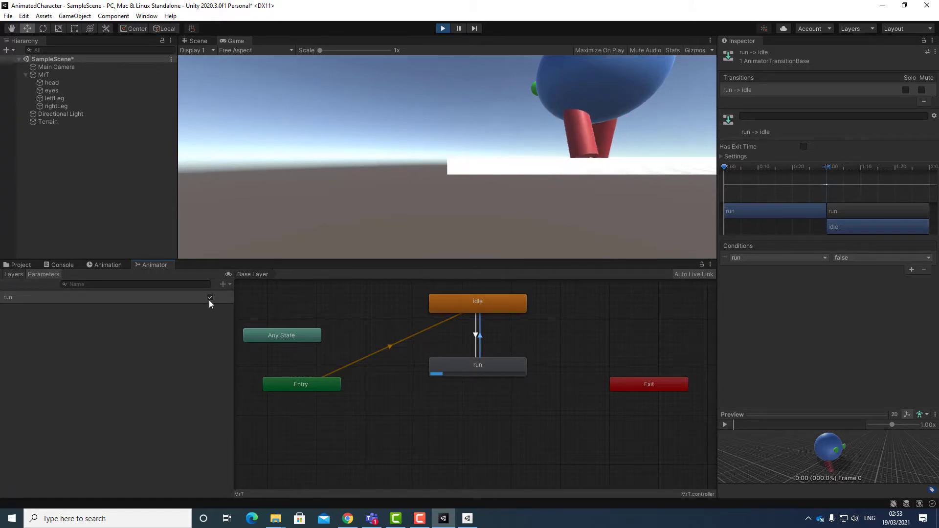
click(210, 300)
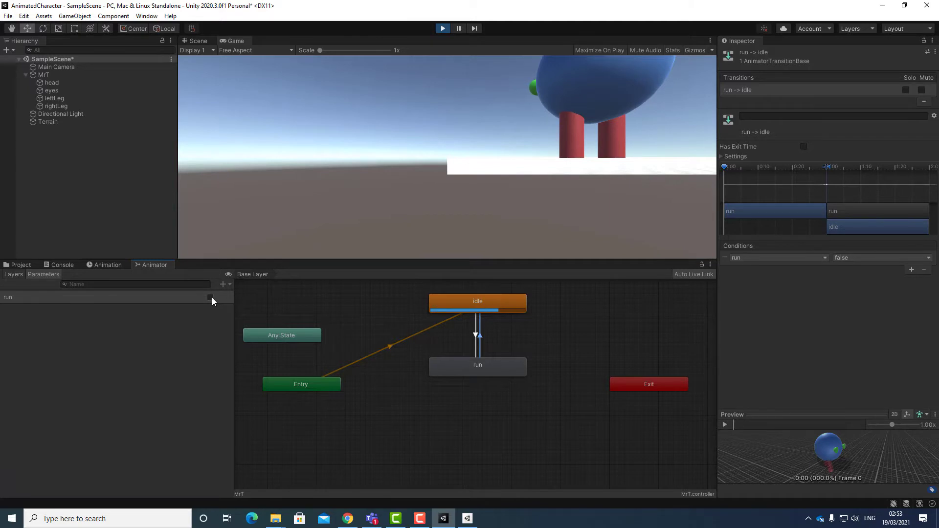
click(210, 298)
click(211, 299)
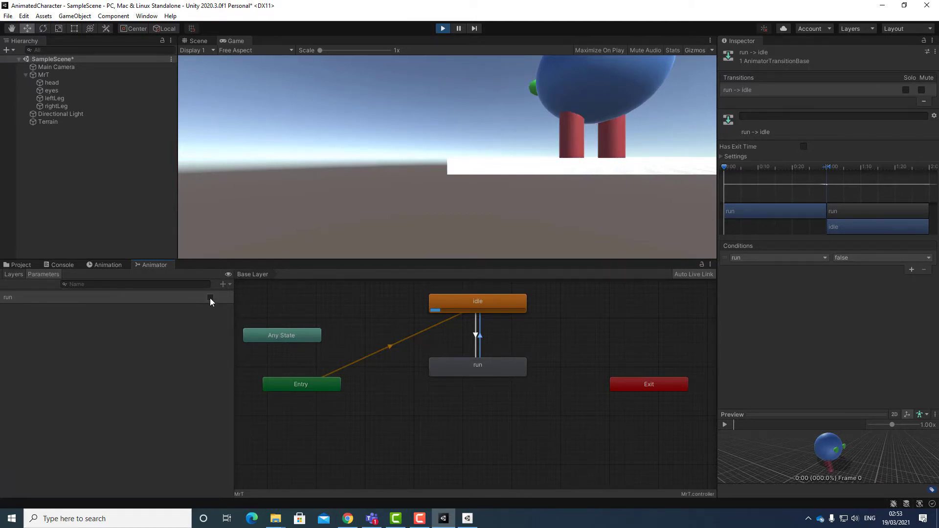